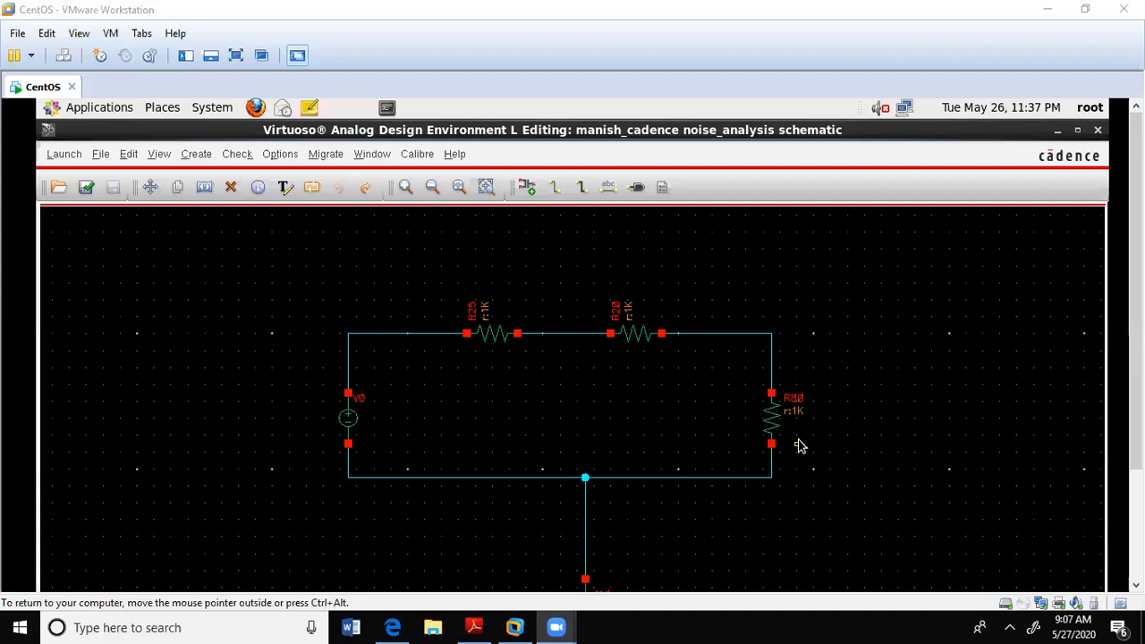
# - Examine the Case-I circuit and its resistor values in noise.pdf in Adobe Reader, and return to the Virtuoso schematic
pyautogui.click(482, 626)
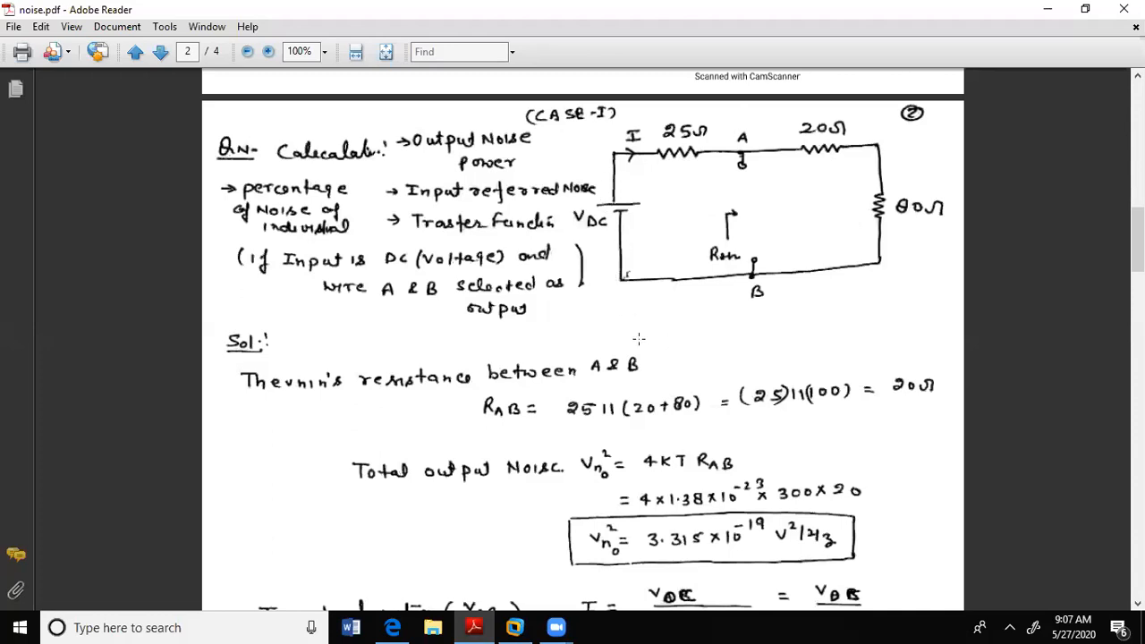
pyautogui.click(515, 628)
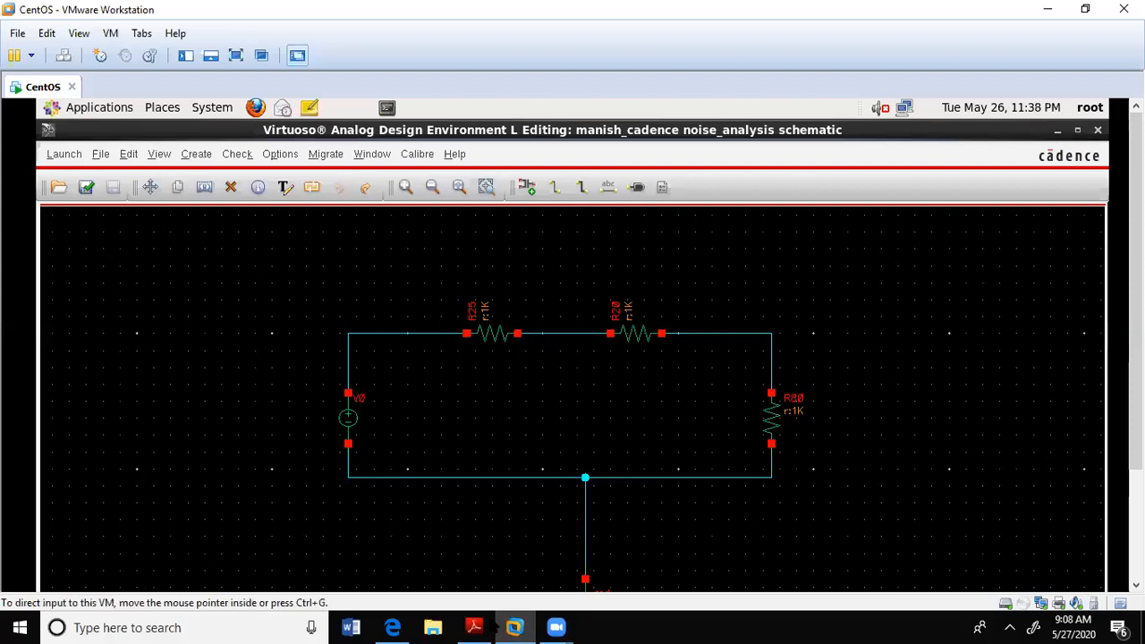
pyautogui.moveTo(475, 628)
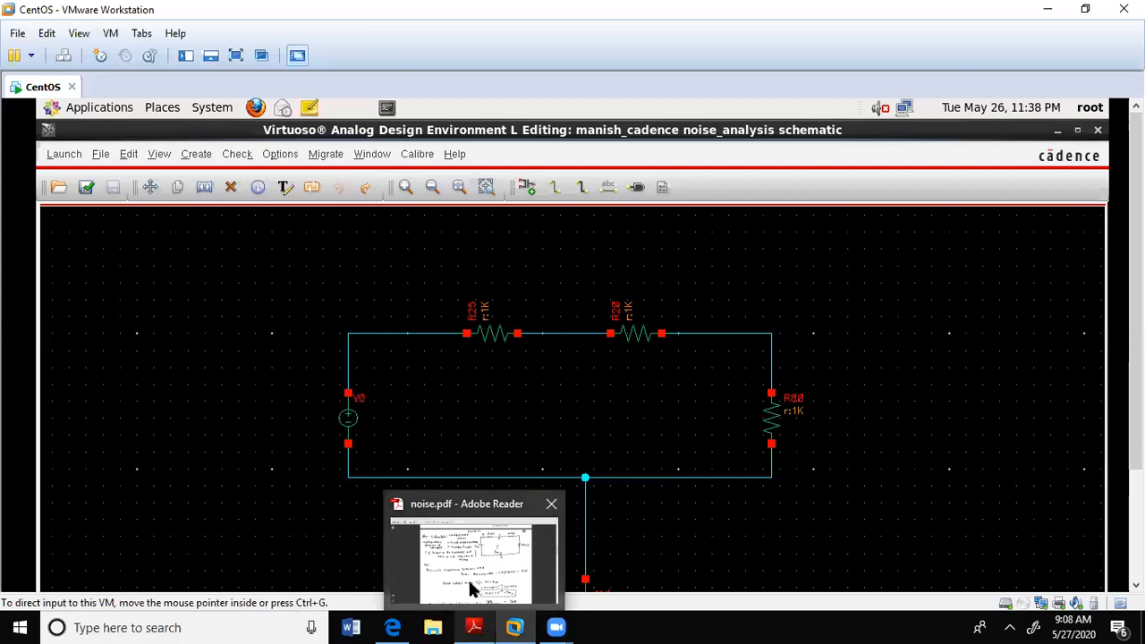
pyautogui.click(469, 578)
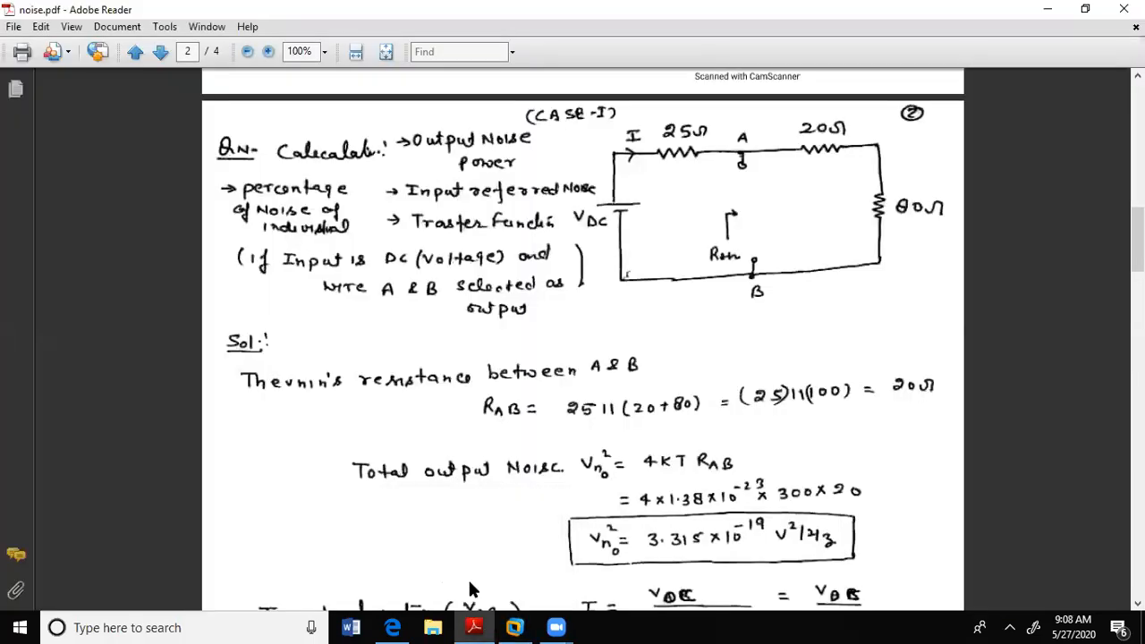
pyautogui.click(465, 621)
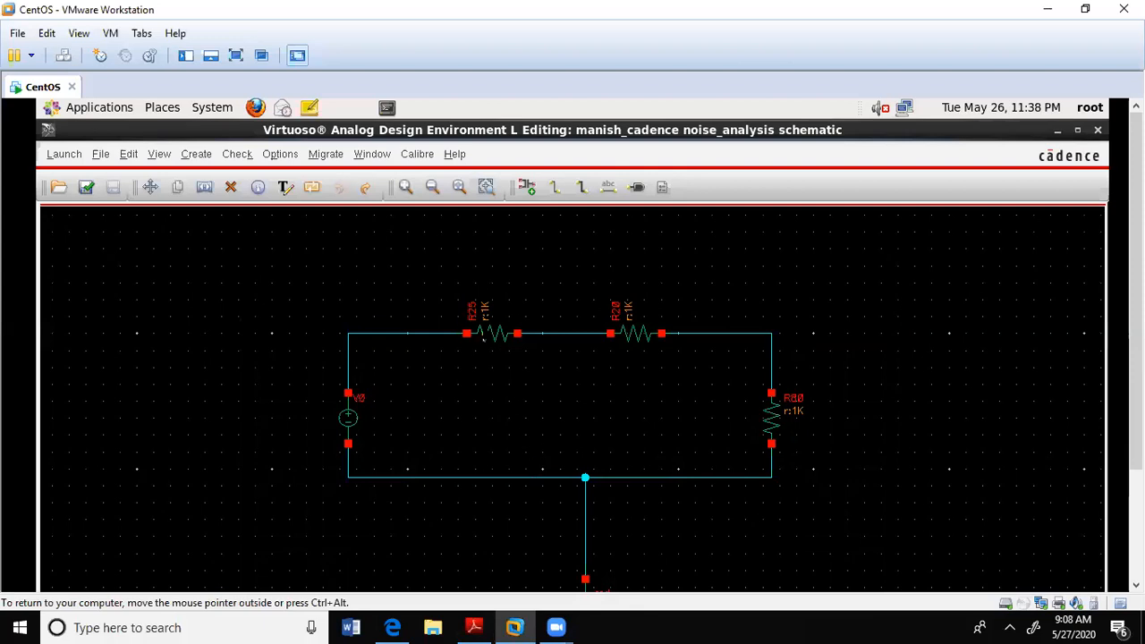
# - Set the resistance of resistor R25 to 25 Ohms and switch the virtual machine to full screen
pyautogui.press('q')
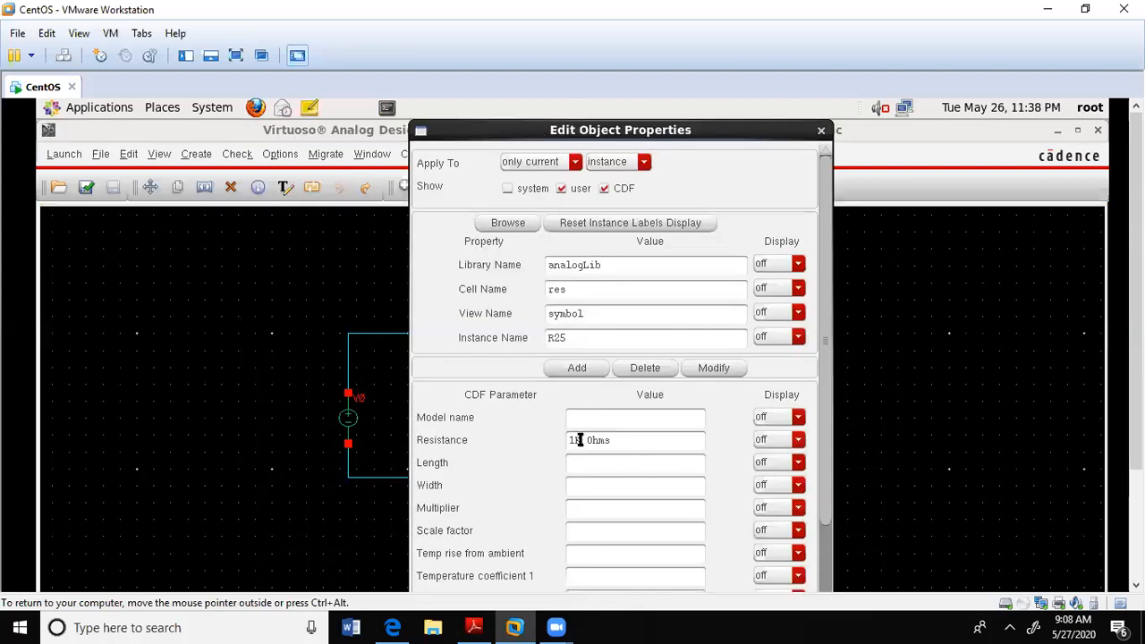
pyautogui.press('Delete')
pyautogui.press('Delete')
pyautogui.write('25')
pyautogui.click(236, 56)
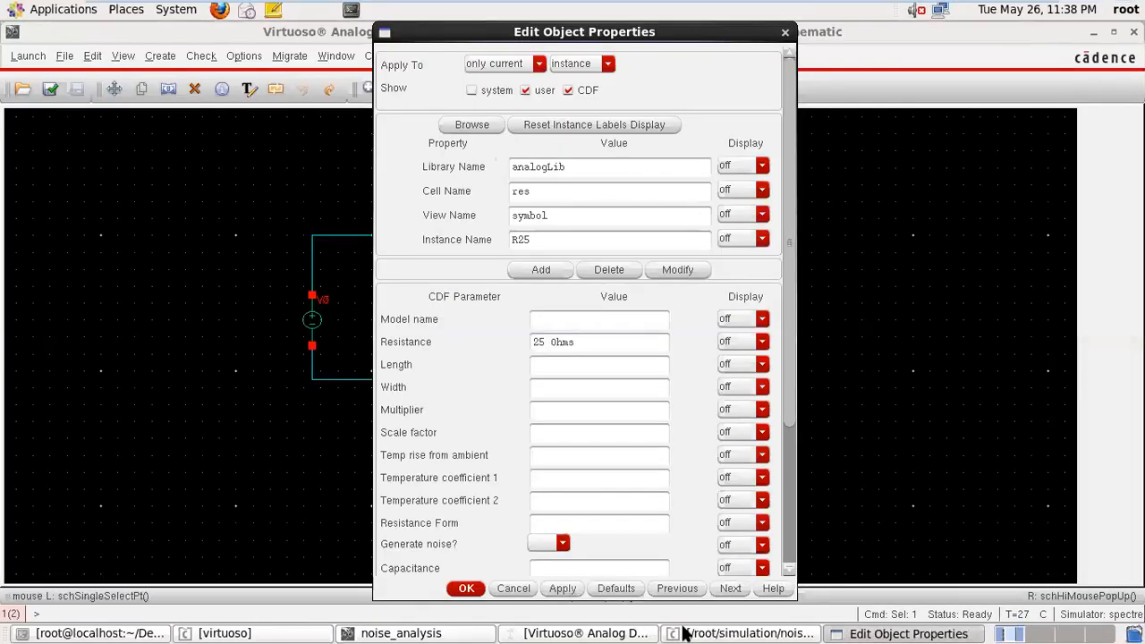
pyautogui.click(564, 588)
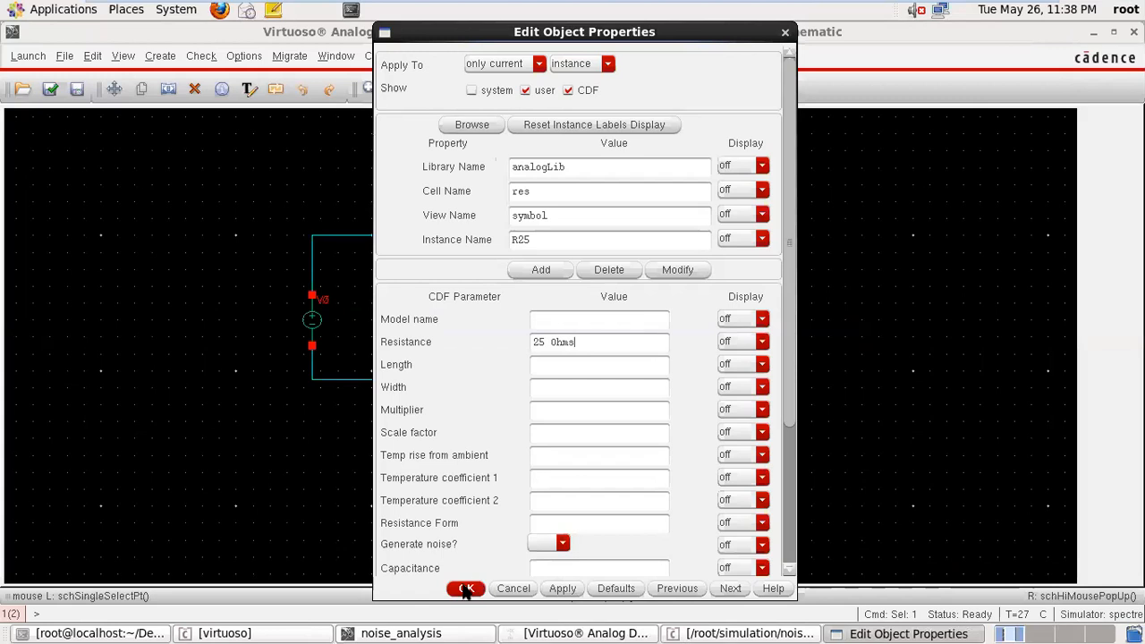
pyautogui.click(464, 589)
# - Set the resistance of resistor R20 in the upper branch of the circuit to 20 Ohms
pyautogui.click(602, 234)
pyautogui.press('q')
pyautogui.press('Delete')
pyautogui.press('Delete')
pyautogui.press('Delete')
pyautogui.press('Delete')
pyautogui.press('Delete')
pyautogui.press('Delete')
pyautogui.press('Delete')
pyautogui.write('20')
pyautogui.click(562, 591)
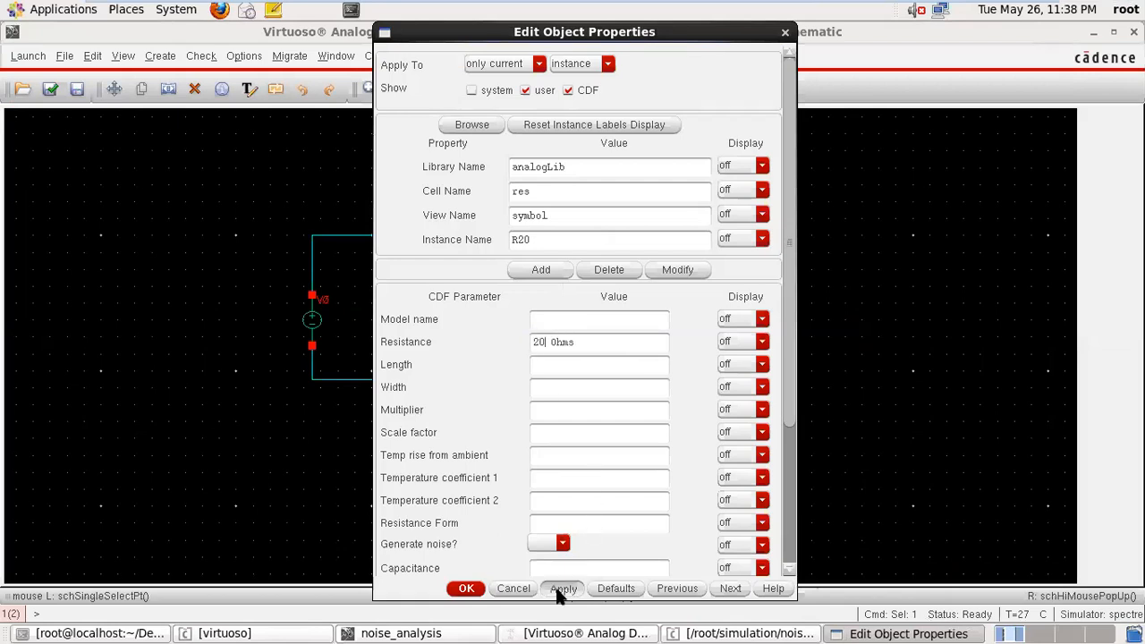
pyautogui.click(466, 588)
# - Set the resistance of resistor R80 in the vertical branch opposite the voltage source to 80 Ohms
pyautogui.middleClick(736, 320)
pyautogui.click(531, 342)
pyautogui.press('Delete')
pyautogui.press('Delete')
pyautogui.press('Delete')
pyautogui.press('Delete')
pyautogui.press('Delete')
pyautogui.press('Delete')
pyautogui.press('Delete')
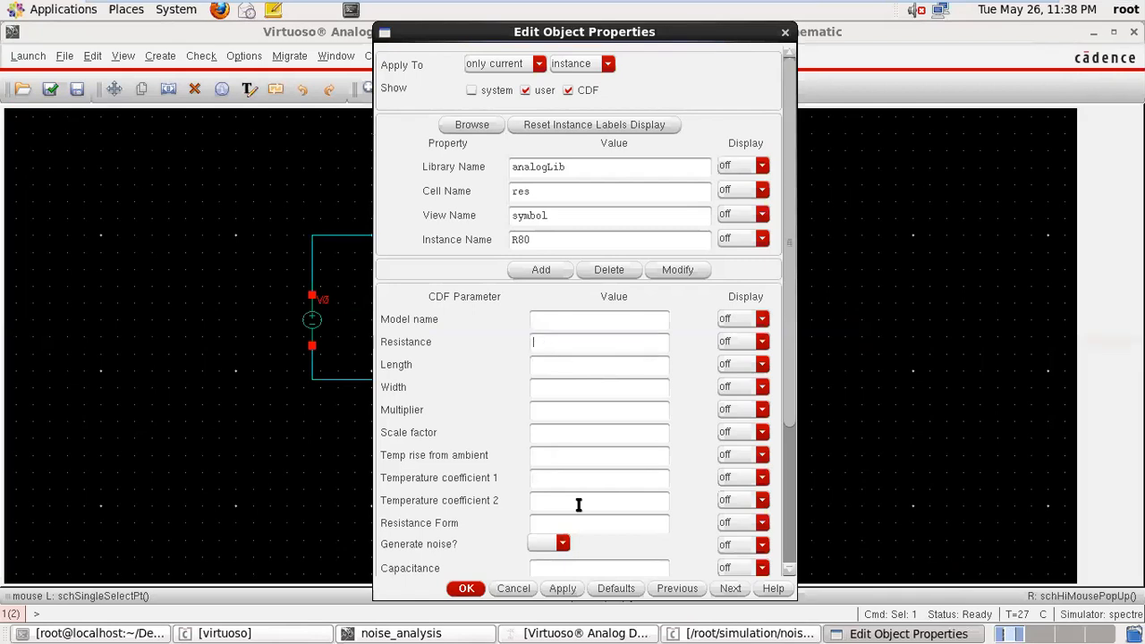
pyautogui.write('80')
pyautogui.click(564, 589)
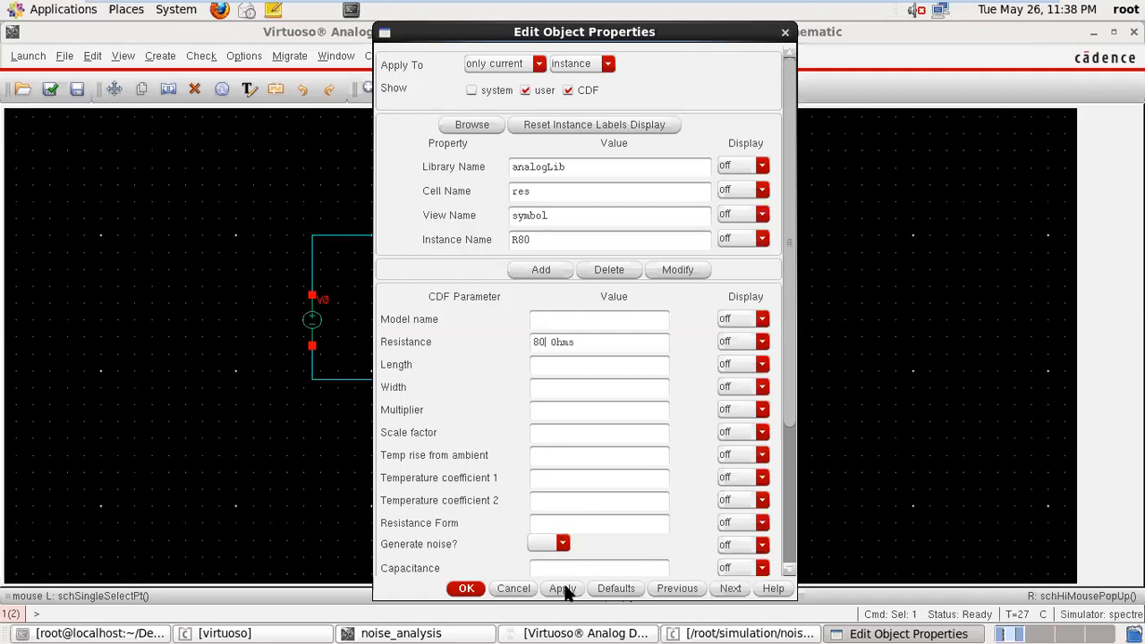
pyautogui.click(464, 589)
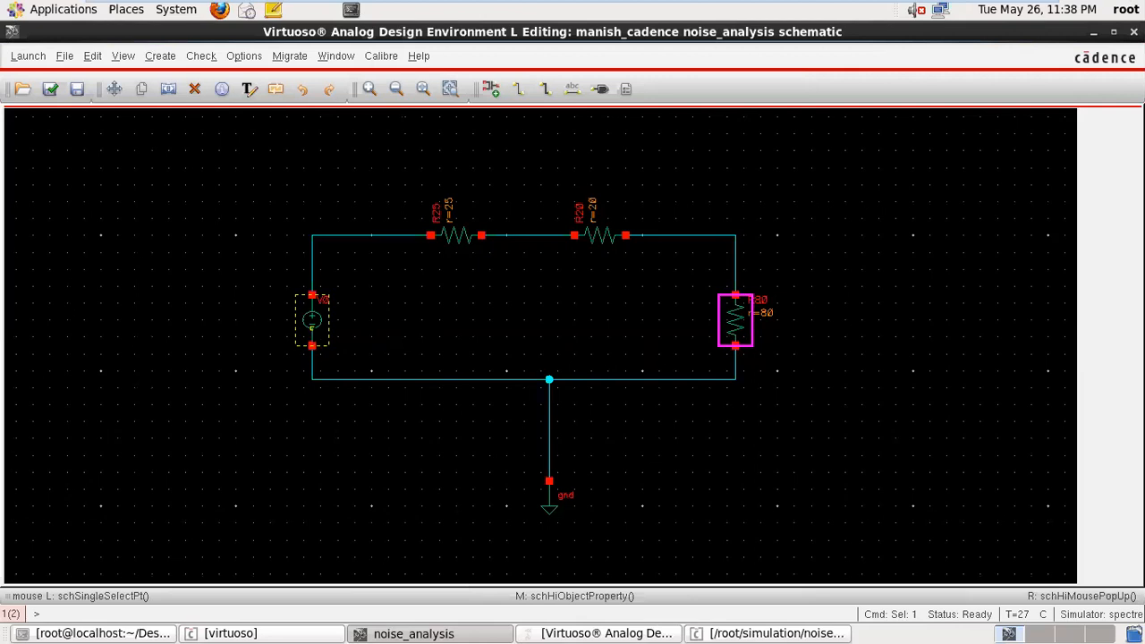
# - Check and save the noise_analysis schematic and launch ADE L for it
pyautogui.click(50, 90)
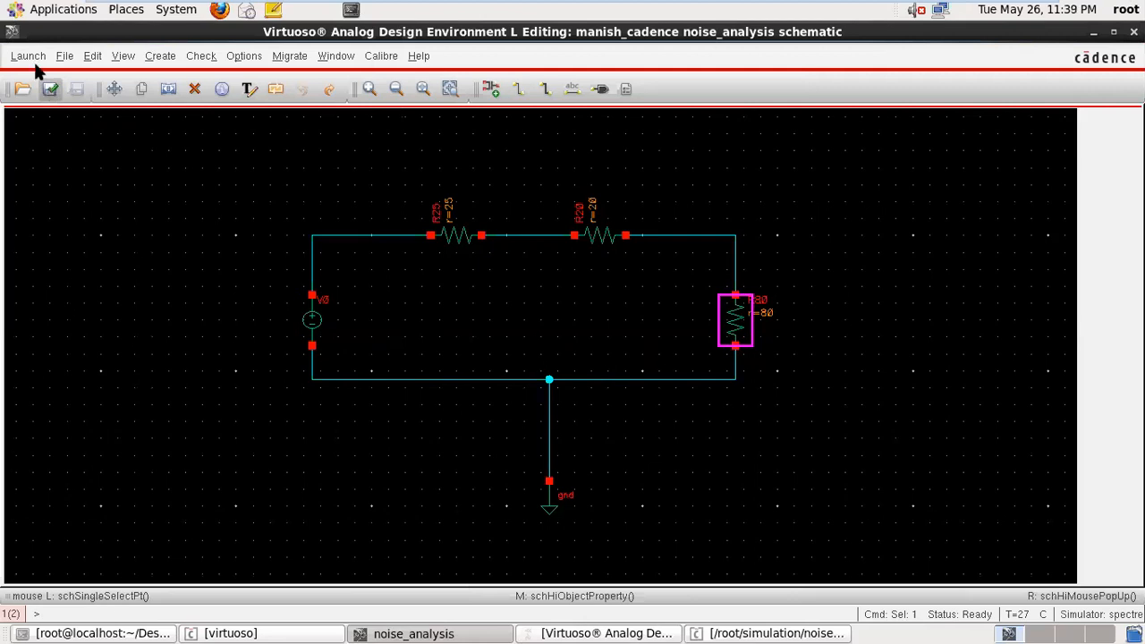
pyautogui.click(22, 56)
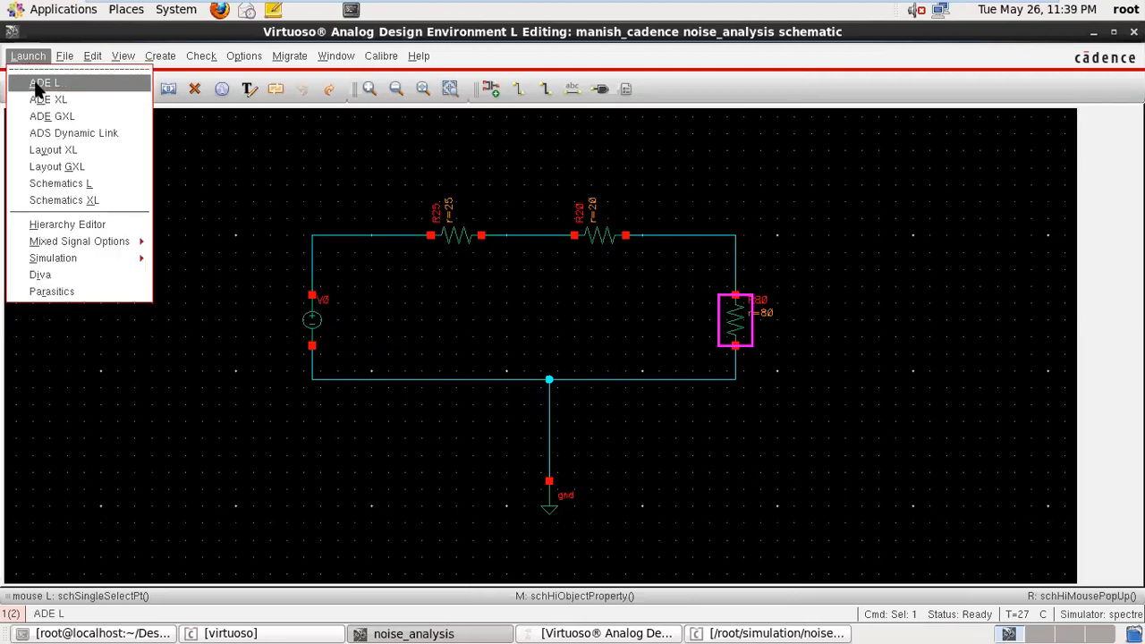
pyautogui.click(38, 83)
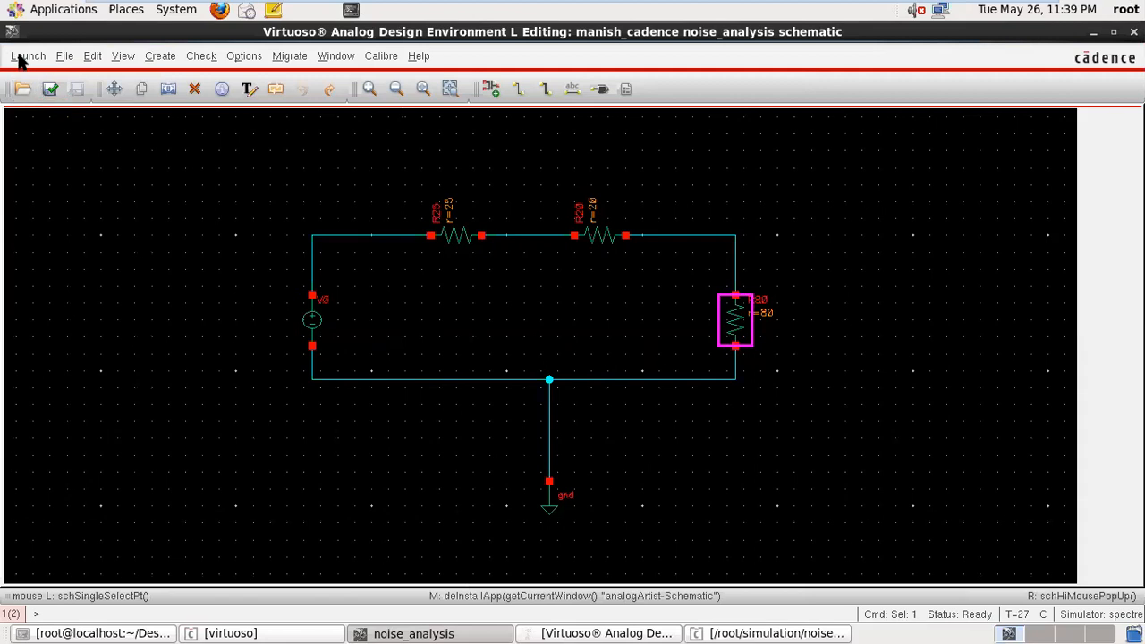
pyautogui.click(22, 56)
pyautogui.click(32, 97)
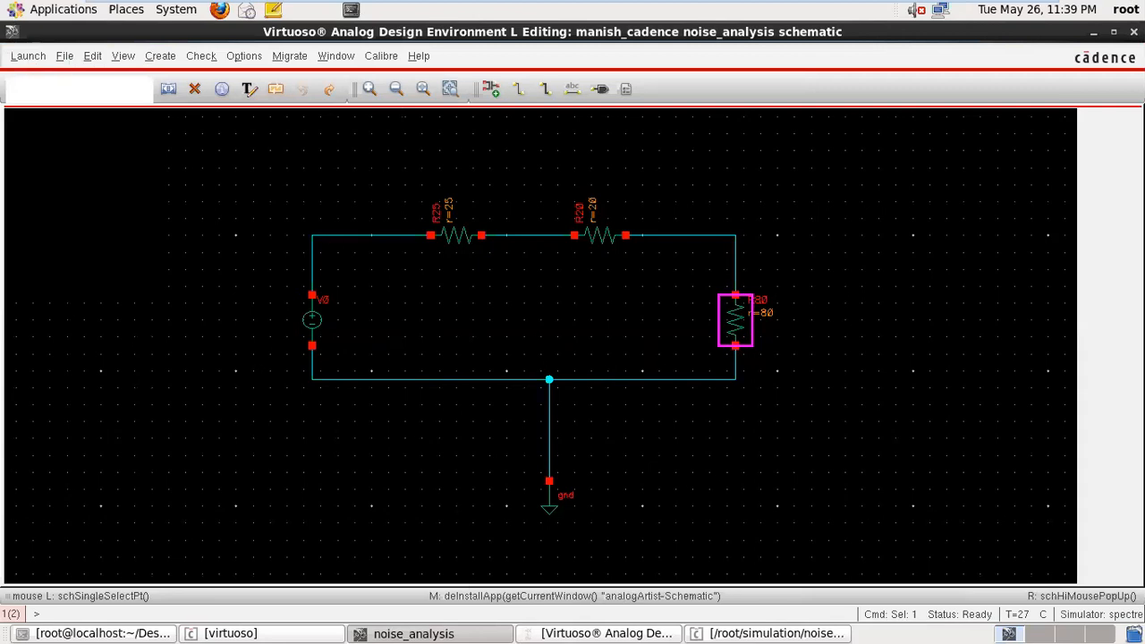
pyautogui.click(668, 634)
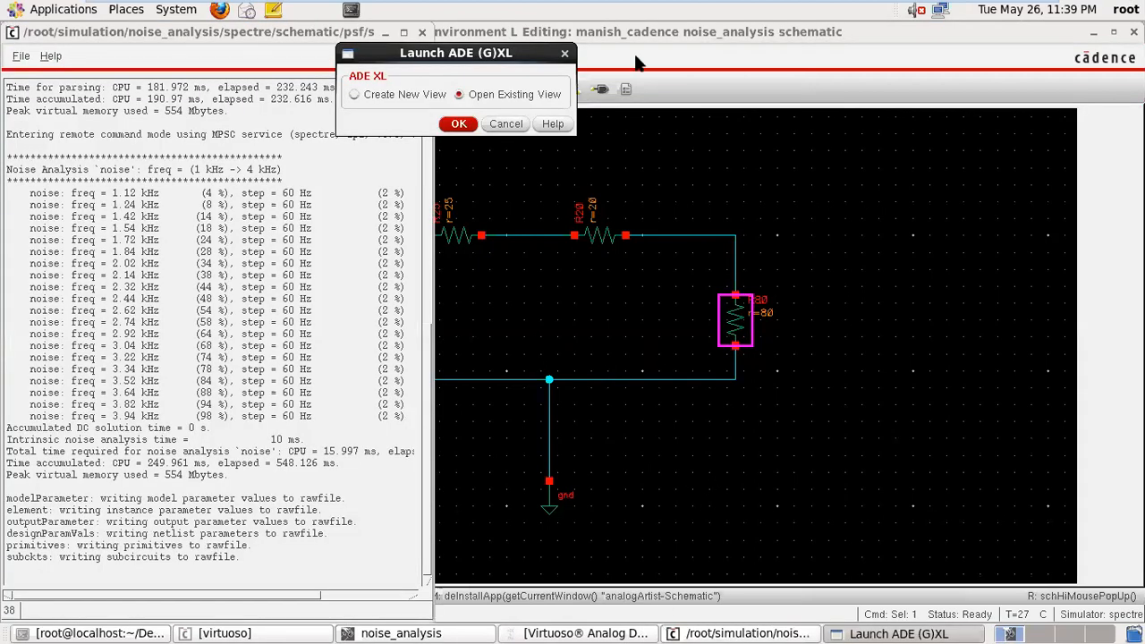
pyautogui.click(565, 53)
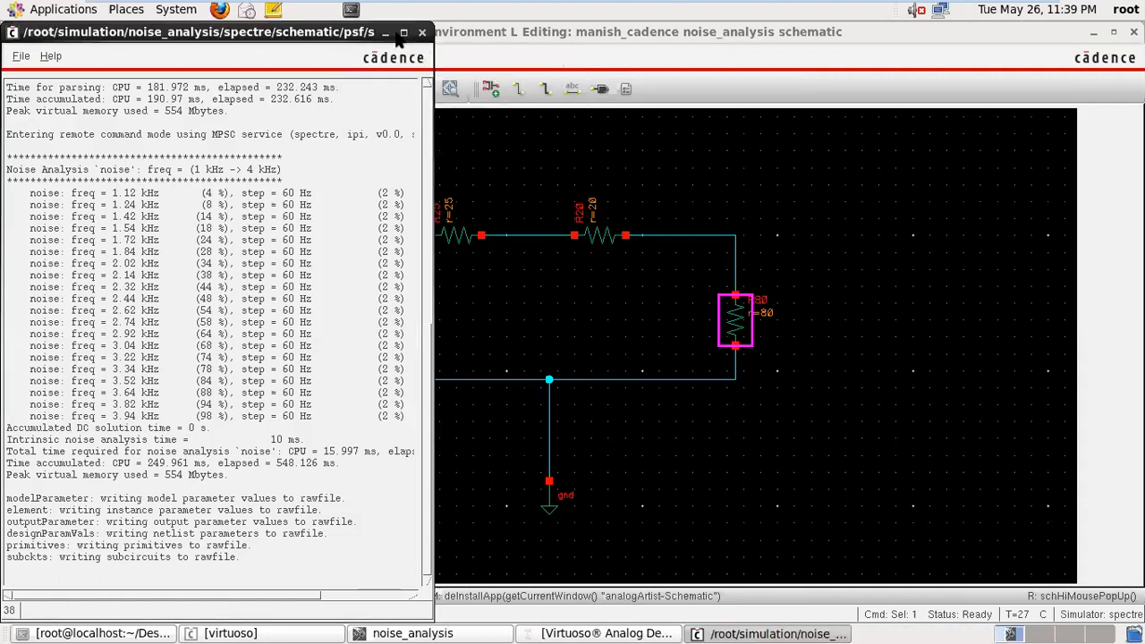
pyautogui.click(384, 33)
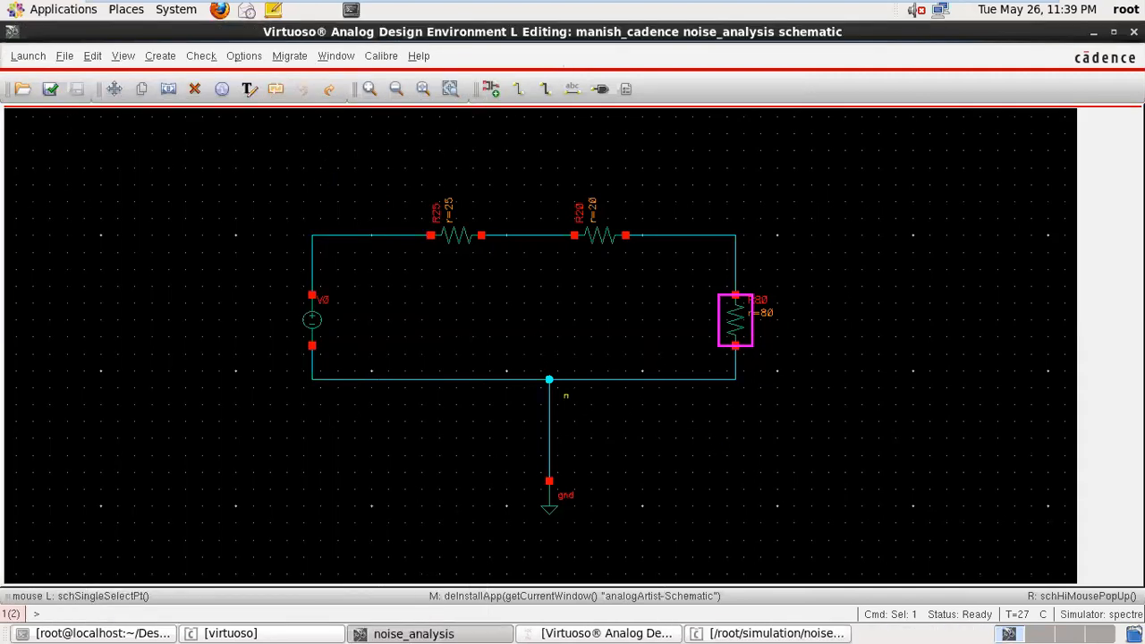
# - Bring up the ADE L simulation window for the noise_analysis schematic and open the settings of its noise analysis
pyautogui.click(27, 56)
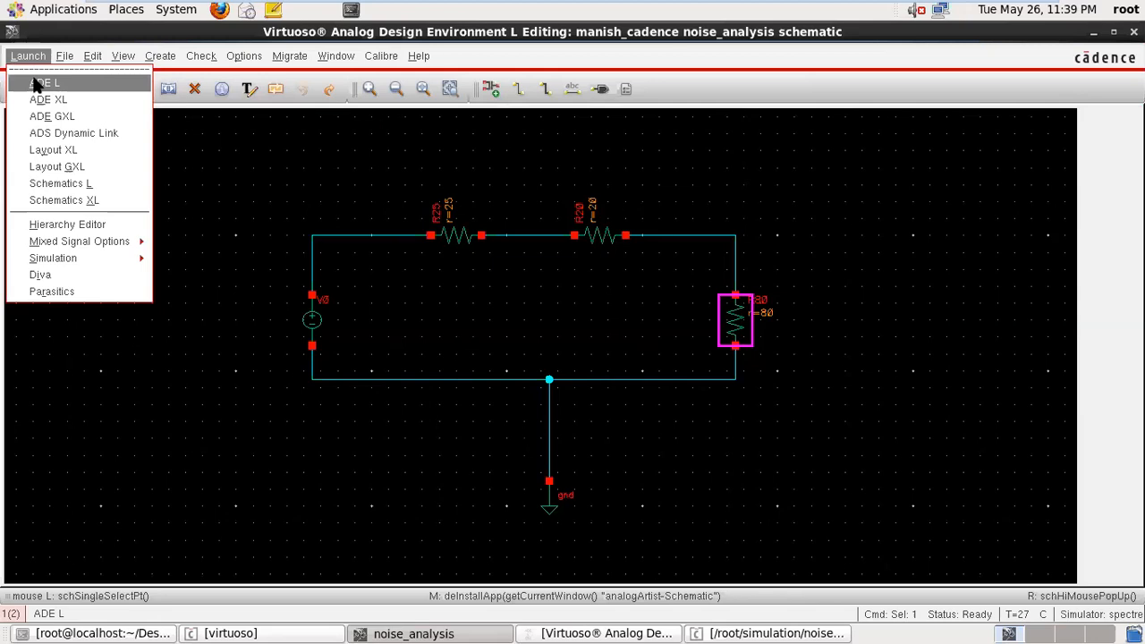
pyautogui.click(34, 83)
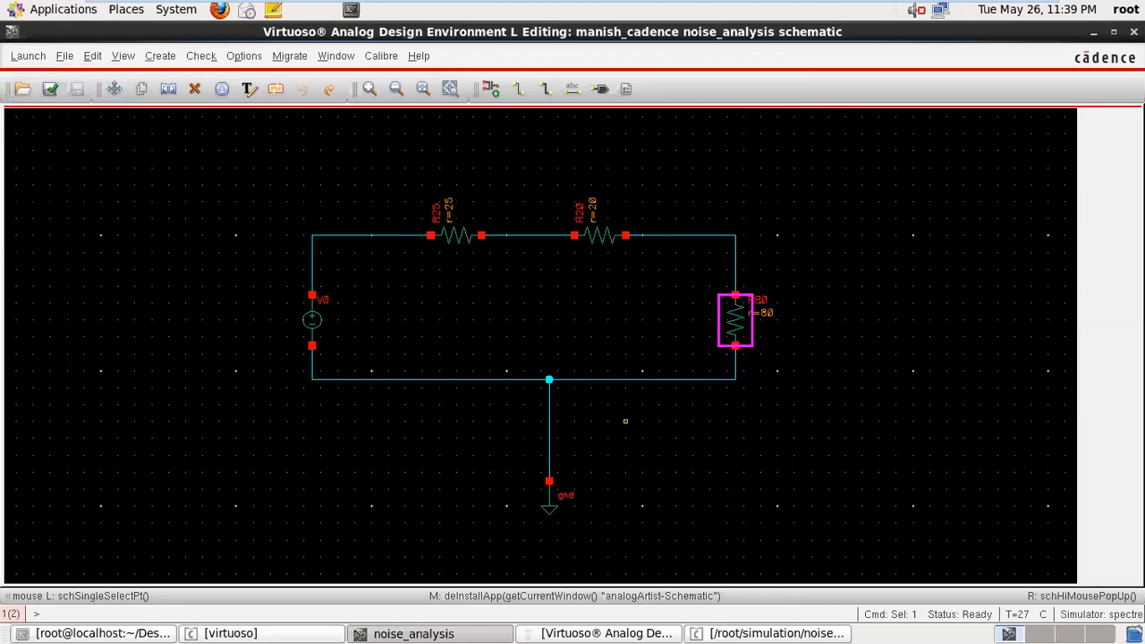
pyautogui.click(662, 633)
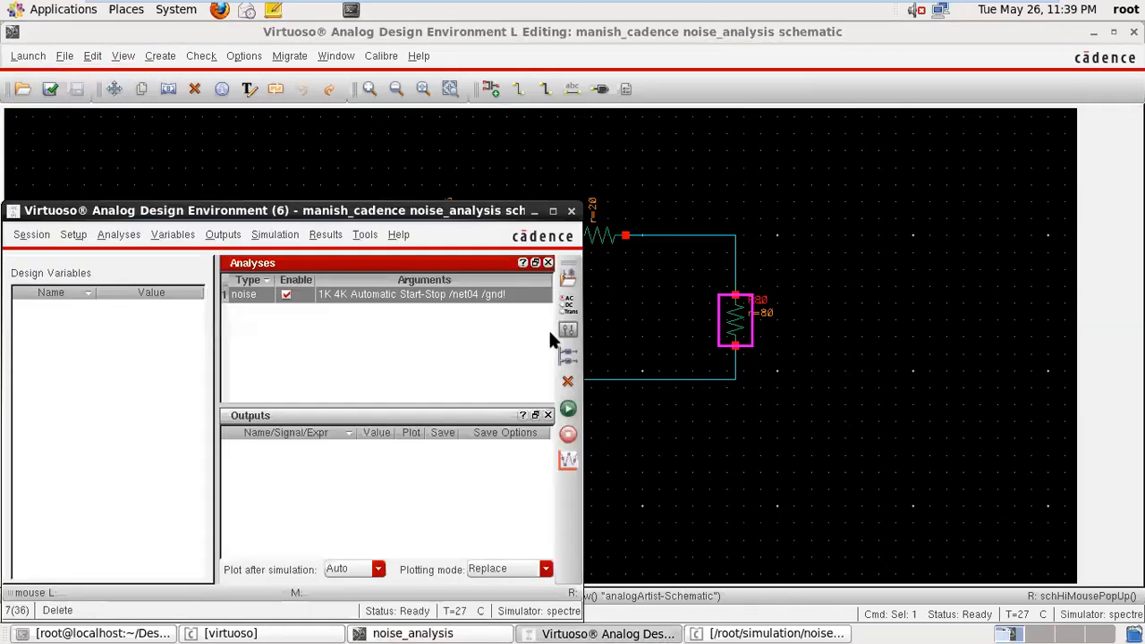
pyautogui.moveTo(466, 216); pyautogui.dragTo(544, 155)
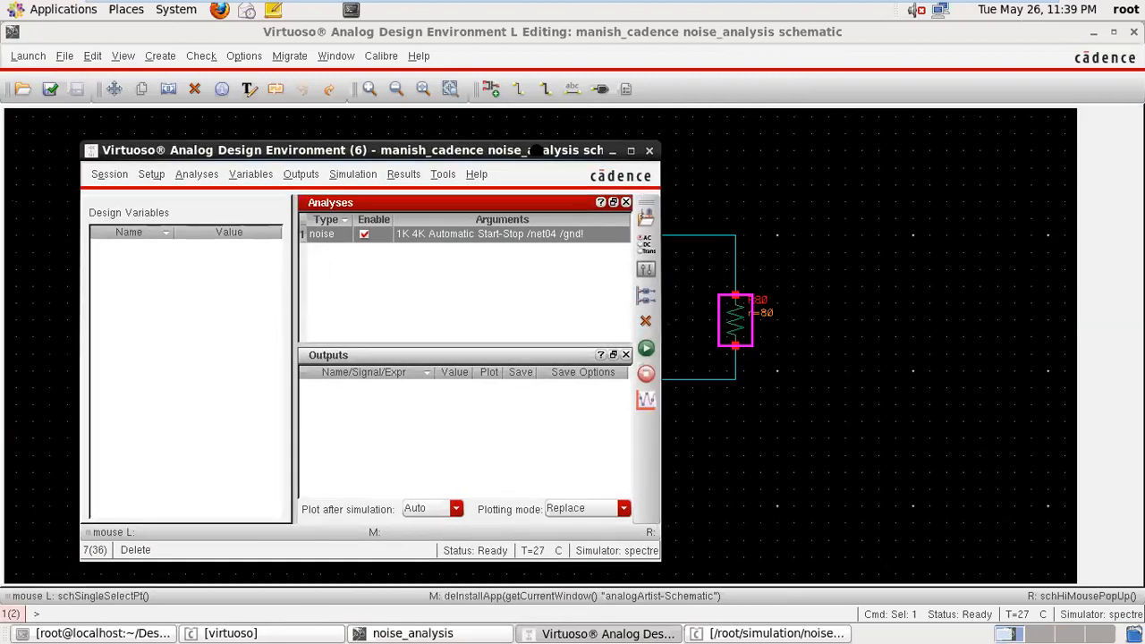
pyautogui.click(635, 246)
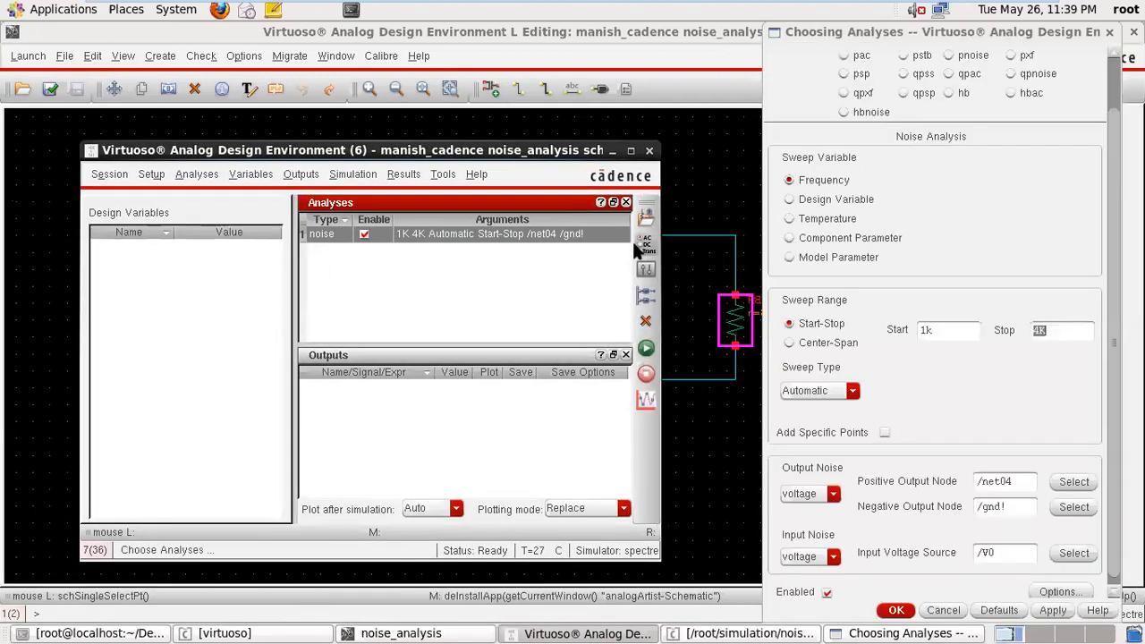
pyautogui.moveTo(1117, 150); pyautogui.dragTo(1115, 73)
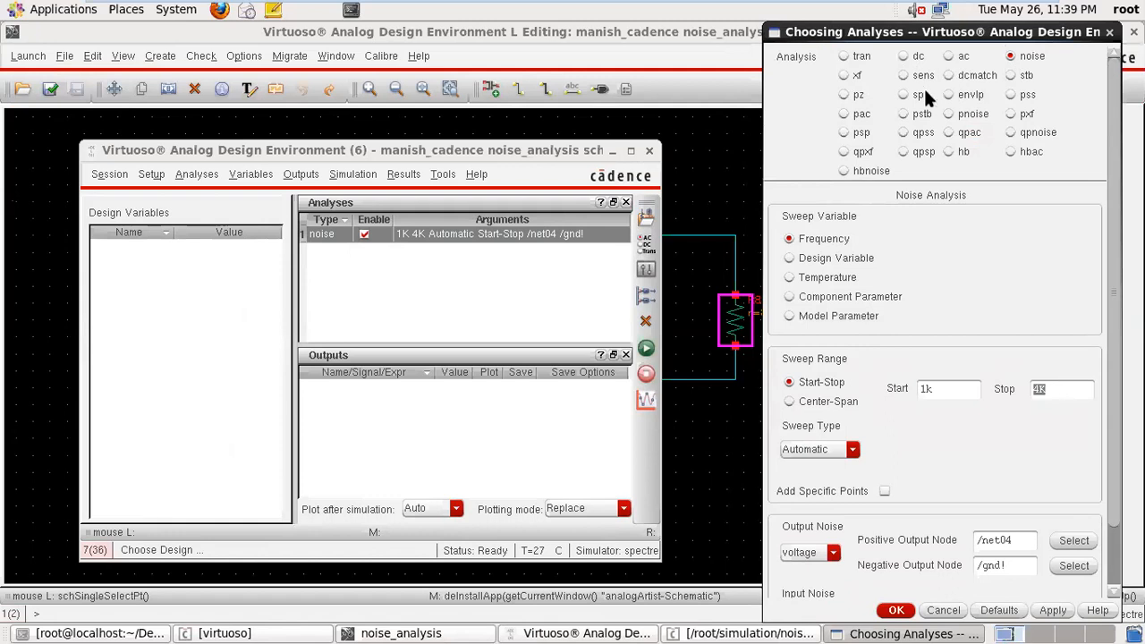
pyautogui.click(845, 95)
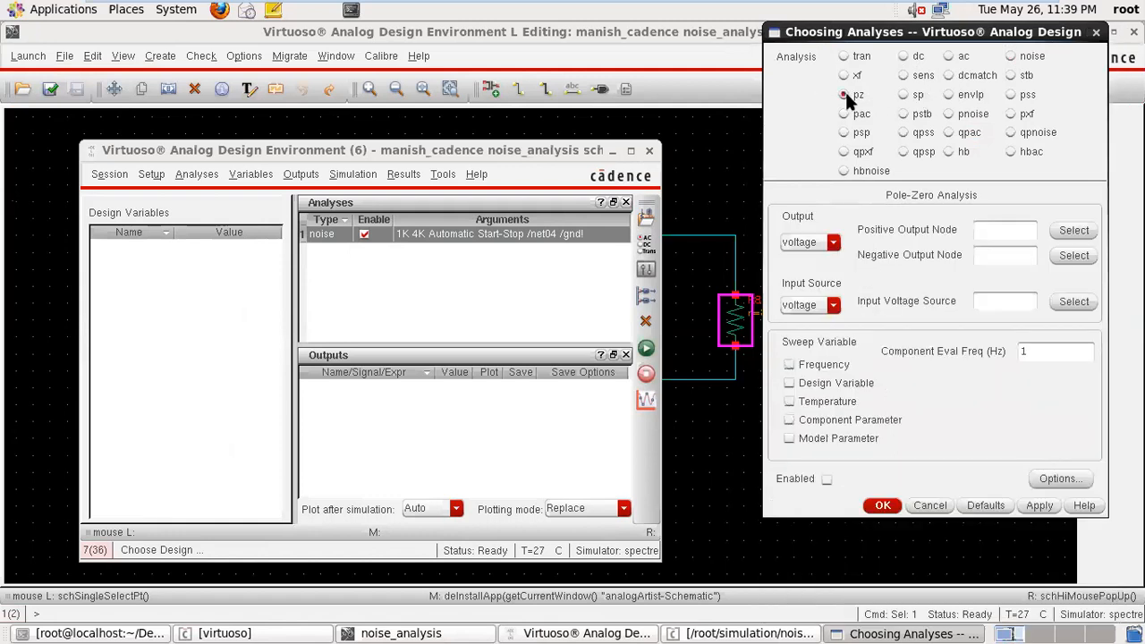
pyautogui.click(1008, 52)
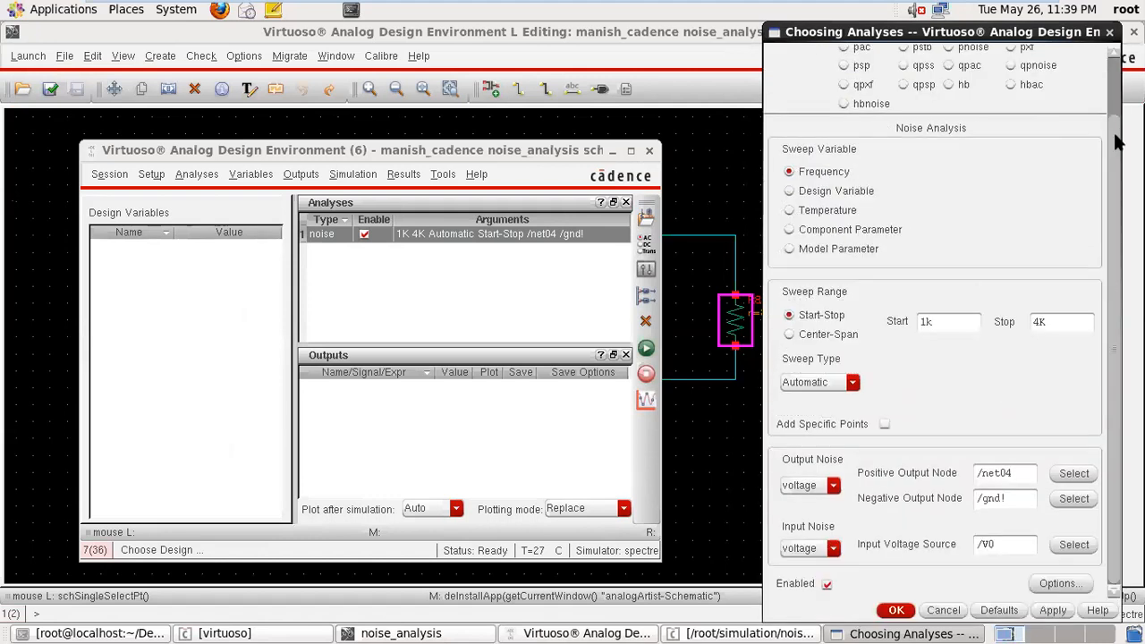
pyautogui.moveTo(1114, 132); pyautogui.dragTo(1113, 68)
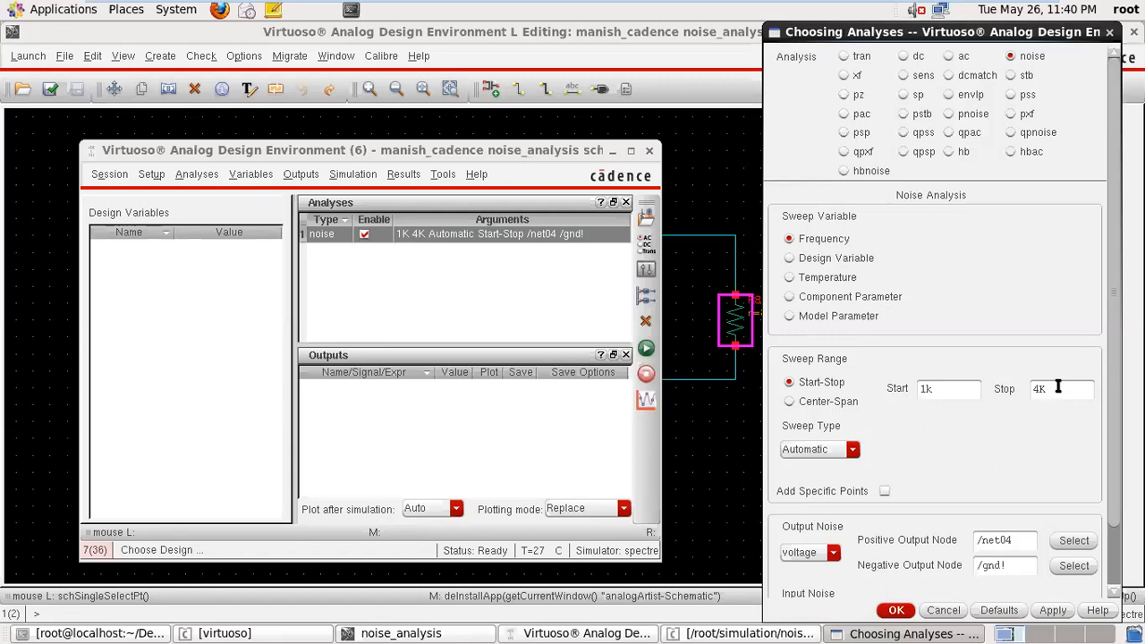
pyautogui.click(789, 258)
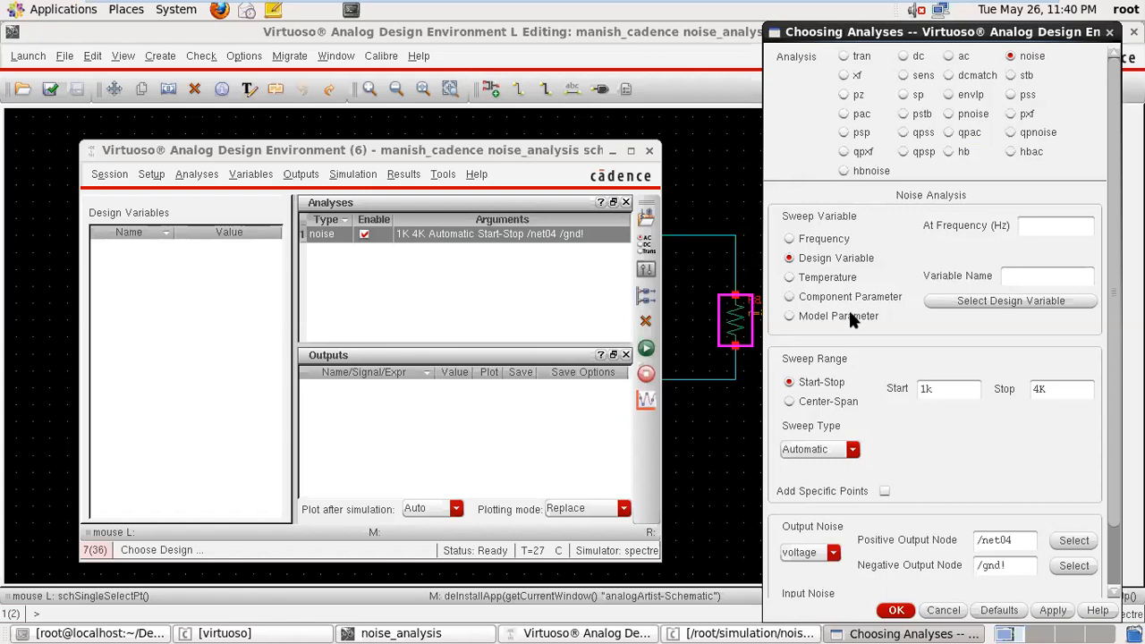
pyautogui.click(790, 240)
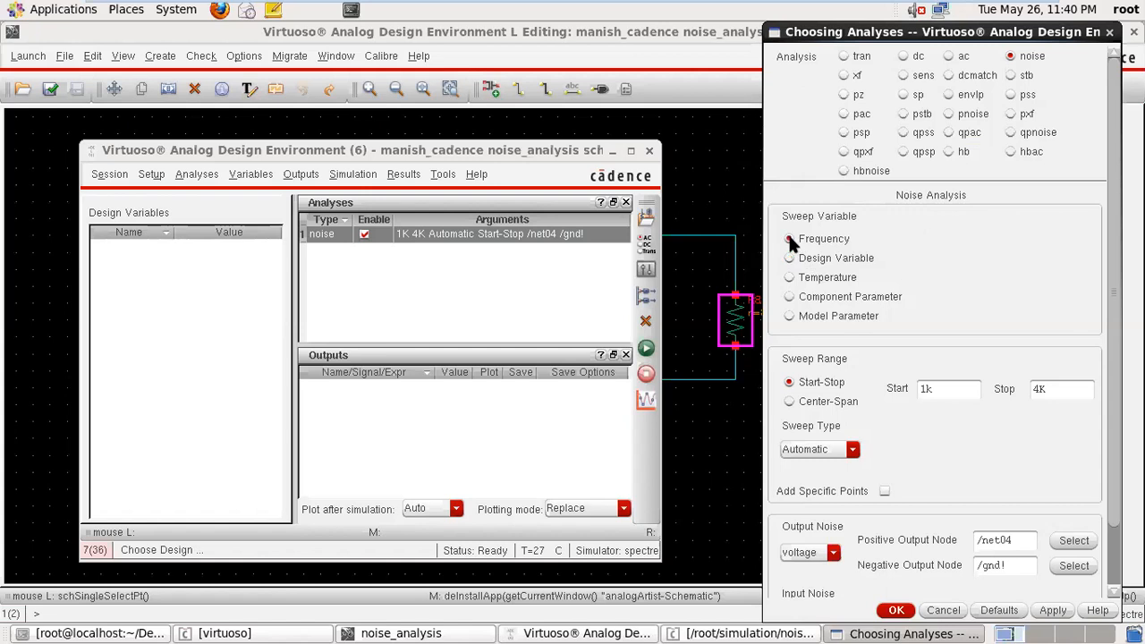
# - Set the stop frequency of the noise analysis sweep to 100K and clear the simulation window off the schematic
pyautogui.moveTo(1067, 388); pyautogui.dragTo(992, 383)
pyautogui.write('100K')
pyautogui.click(631, 151)
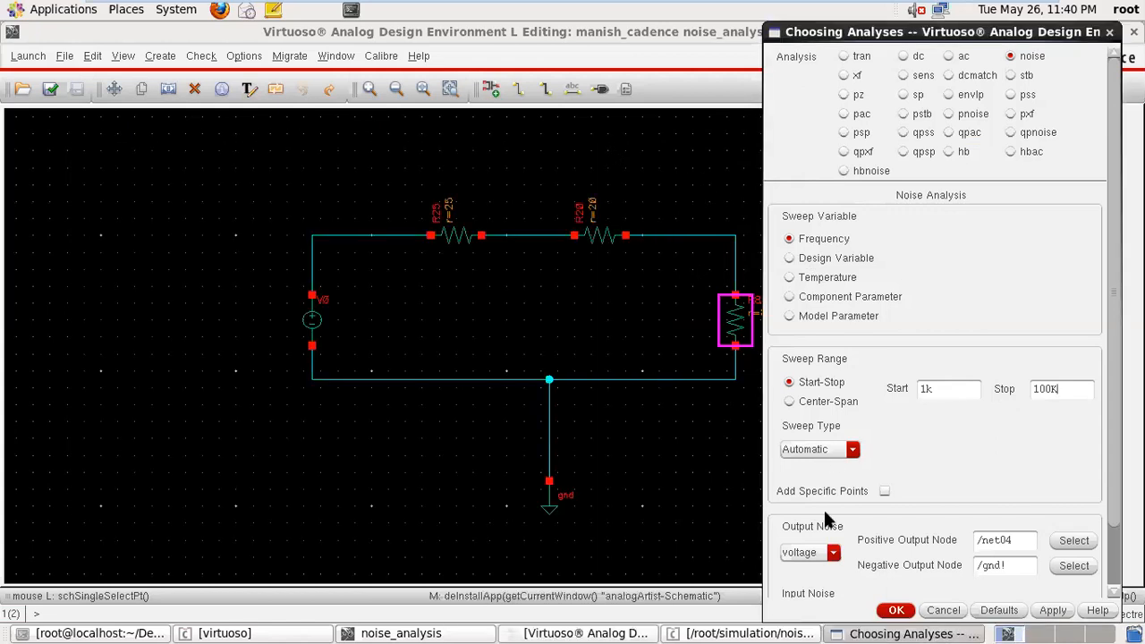
pyautogui.scroll(-2, 1115, 331)
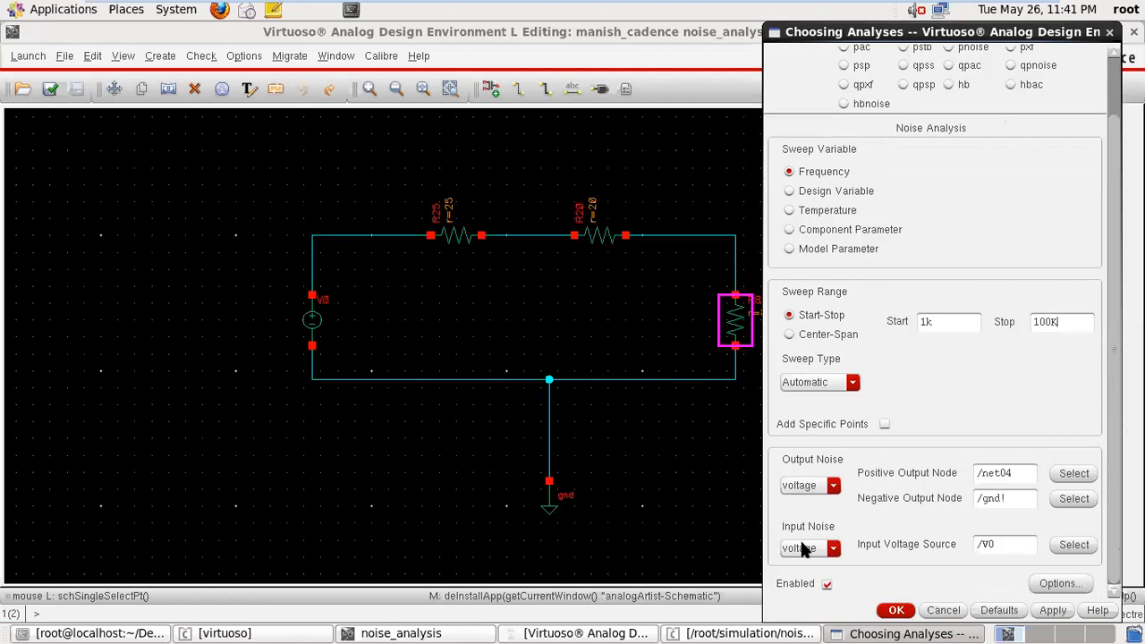
pyautogui.click(832, 486)
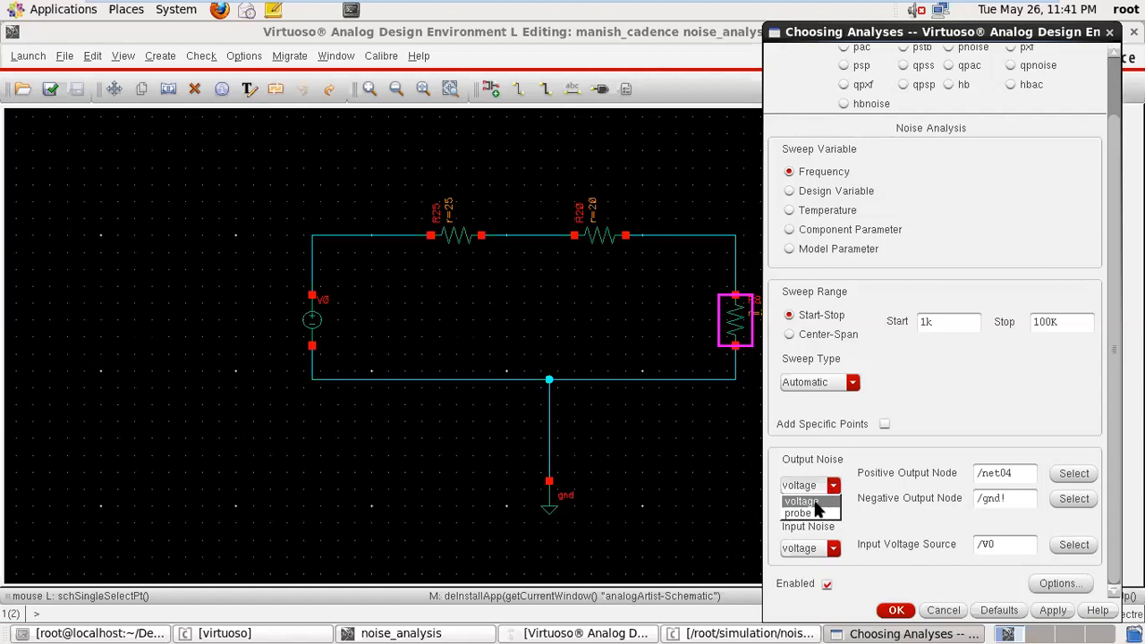
pyautogui.click(806, 513)
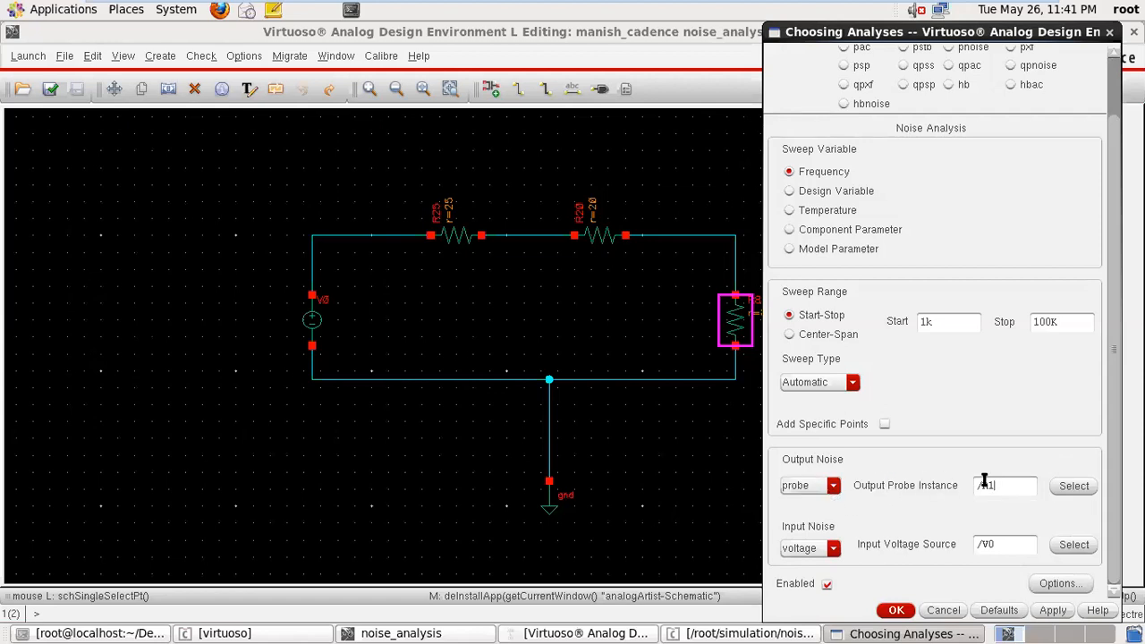
pyautogui.click(833, 486)
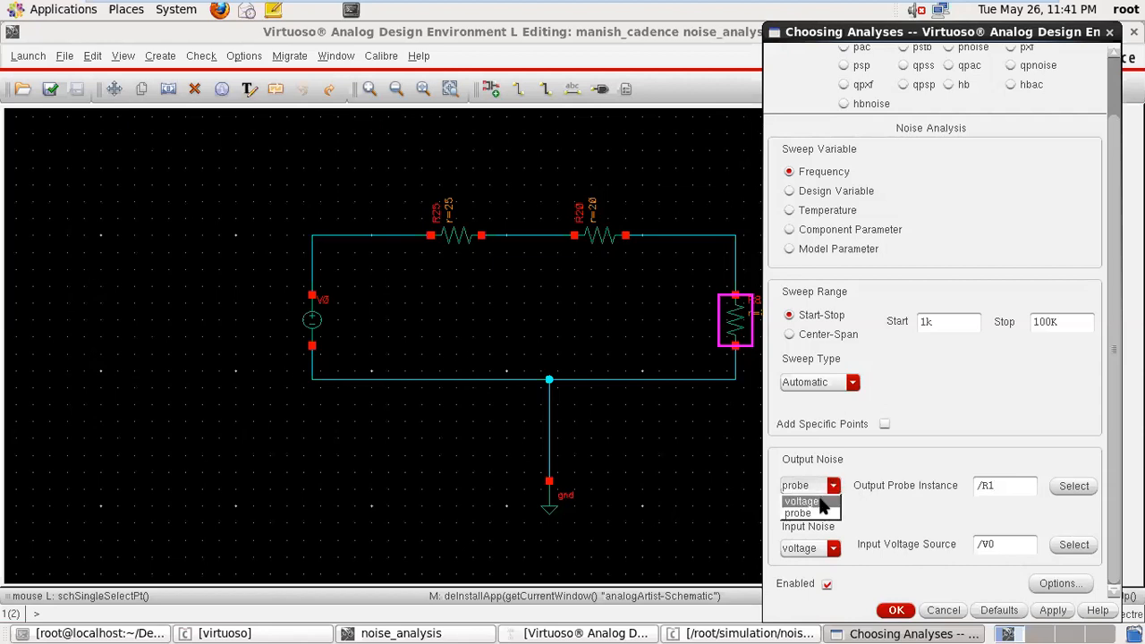
pyautogui.click(821, 502)
# - Reselect the noise analysis output nodes: the wire between R25 and R20 as positive, the ground wire as negative
pyautogui.moveTo(1020, 474); pyautogui.dragTo(961, 486)
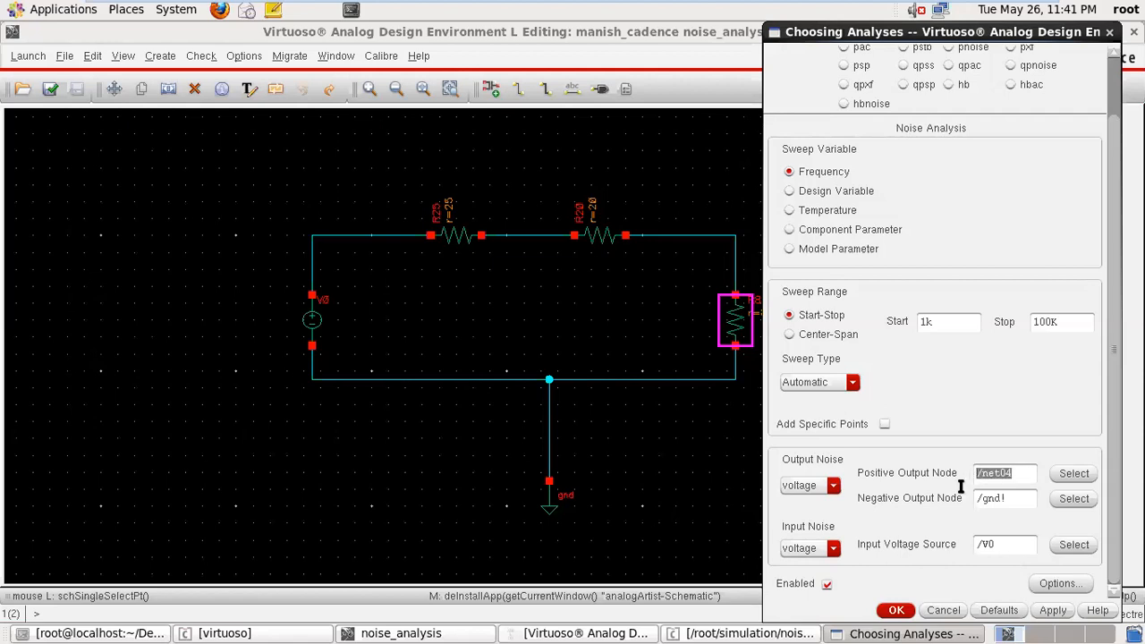
pyautogui.press('BackSpace')
pyautogui.click(1065, 475)
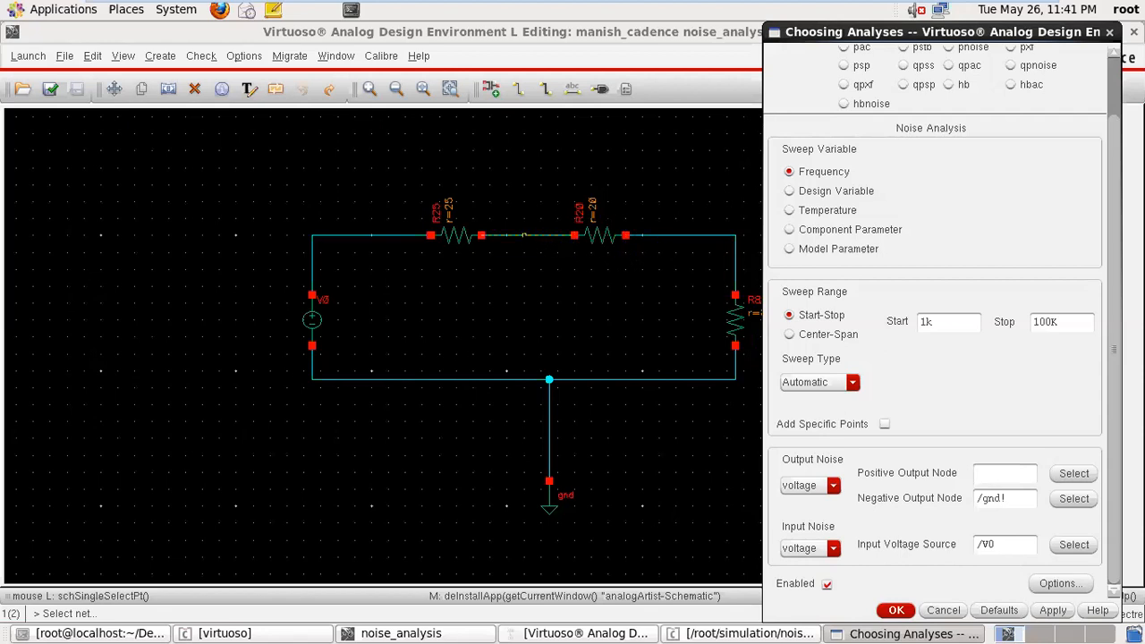
pyautogui.click(524, 235)
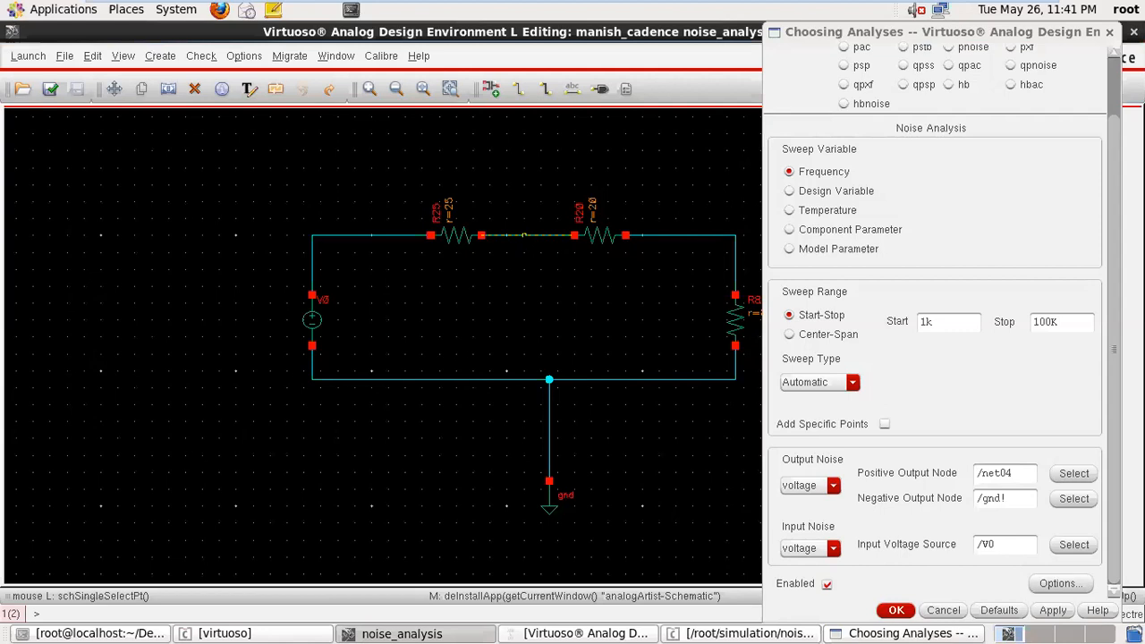
pyautogui.click(1085, 503)
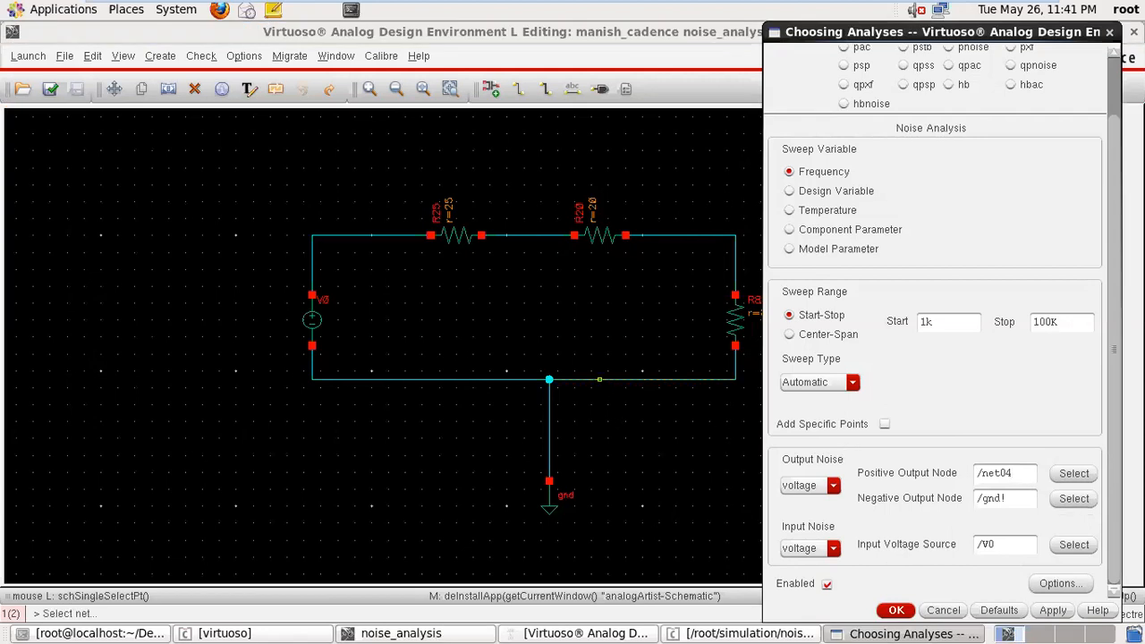
pyautogui.click(600, 380)
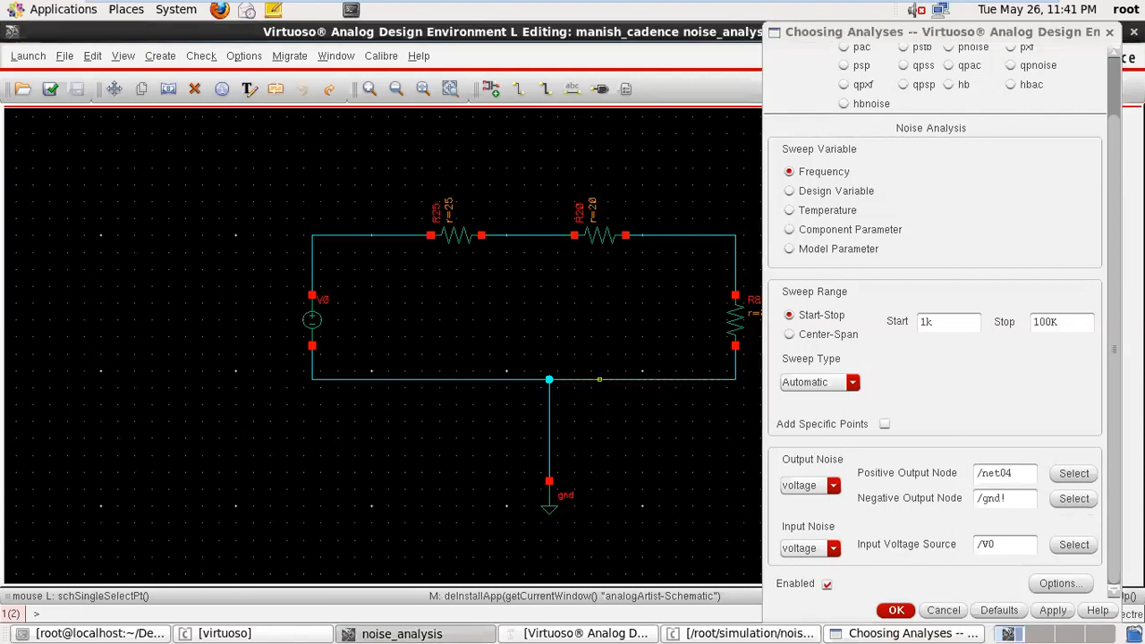
pyautogui.click(831, 552)
pyautogui.click(821, 578)
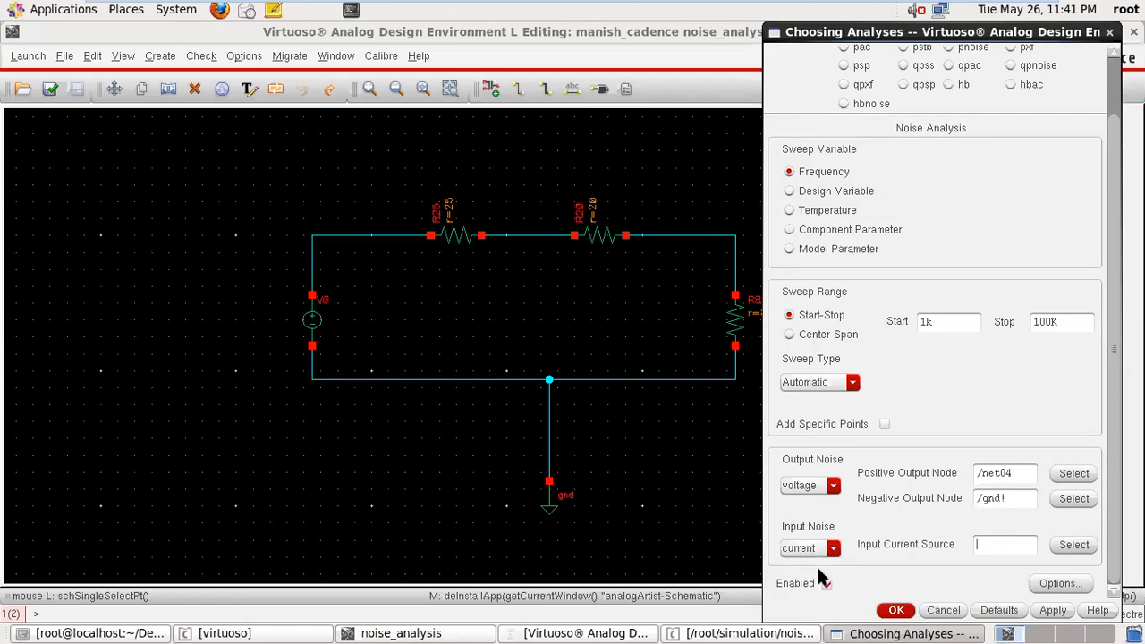
pyautogui.click(810, 548)
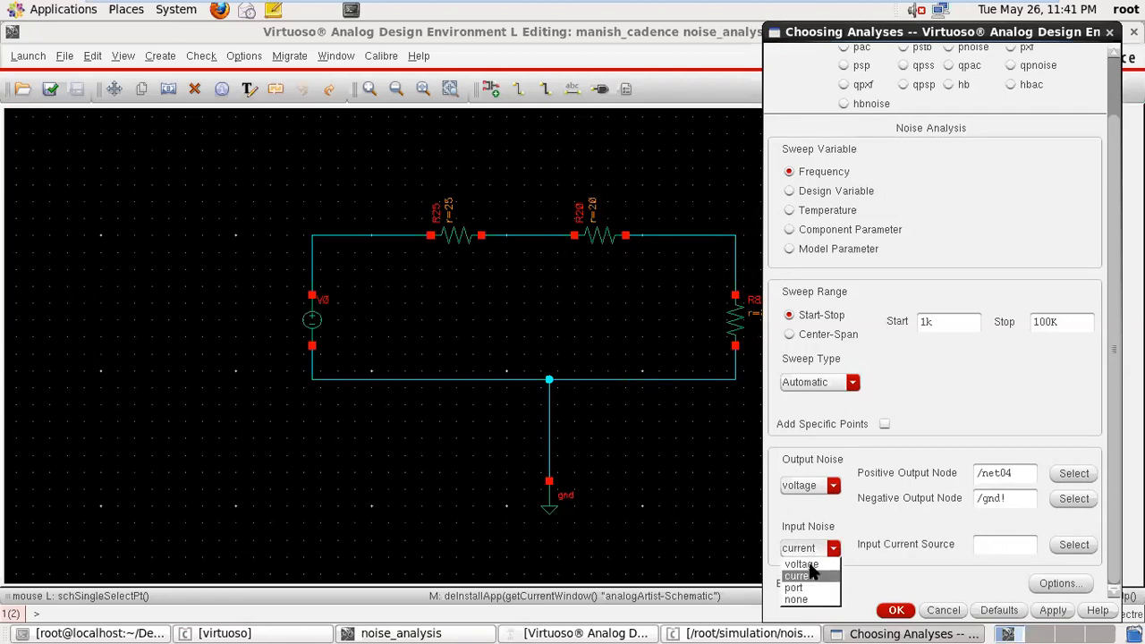
pyautogui.click(811, 565)
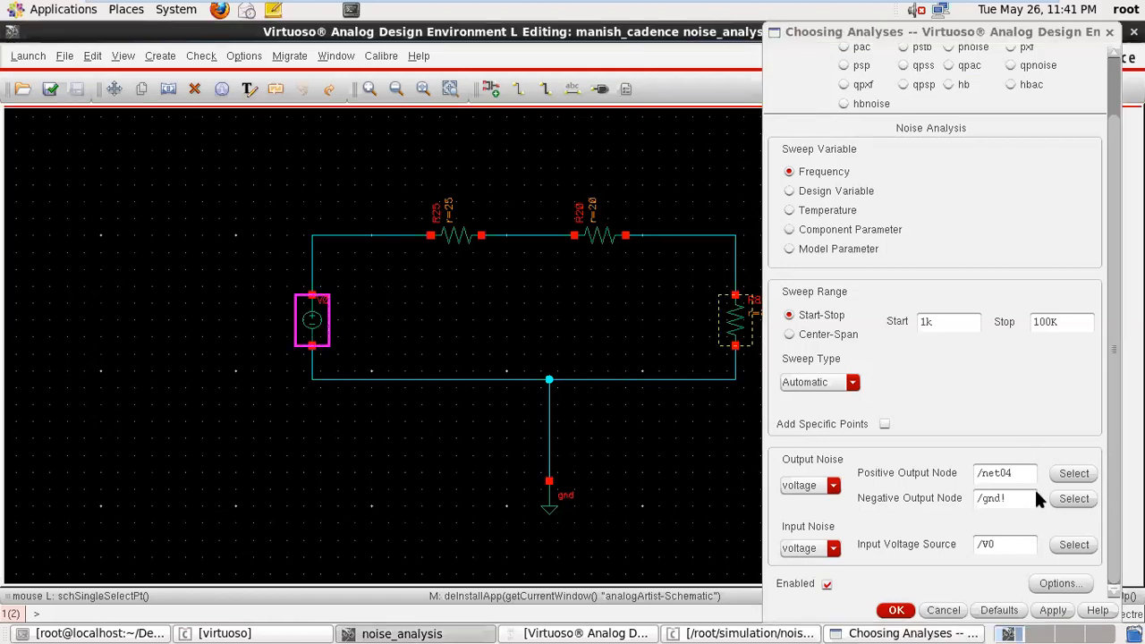
# - Pick V0 as the input voltage source and accept the noise analysis settings
pyautogui.click(1074, 545)
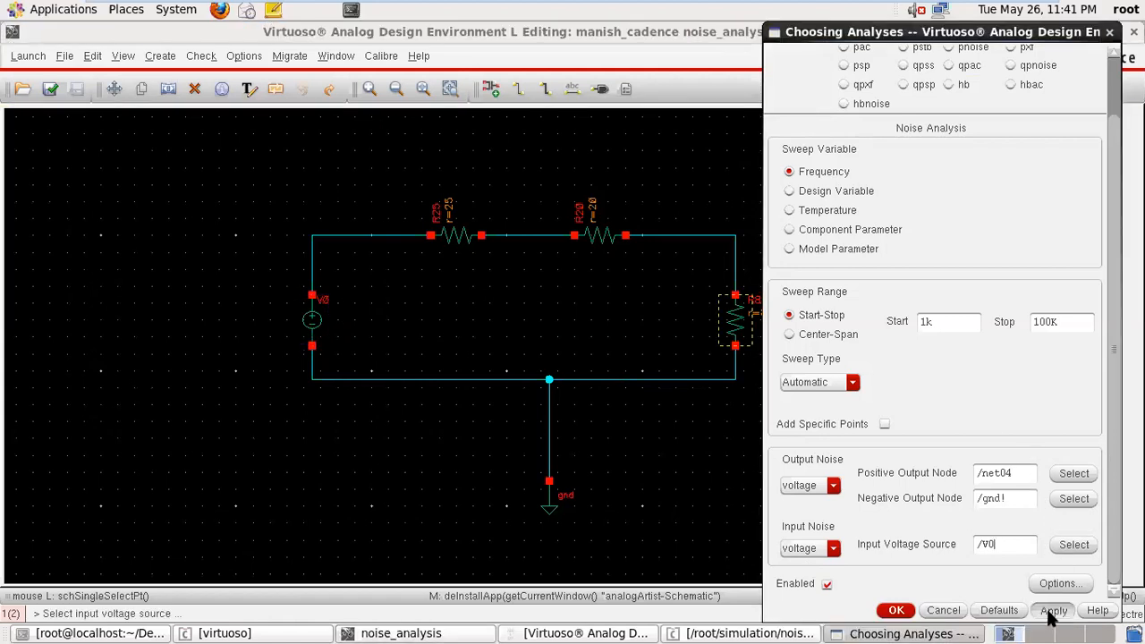
pyautogui.click(896, 610)
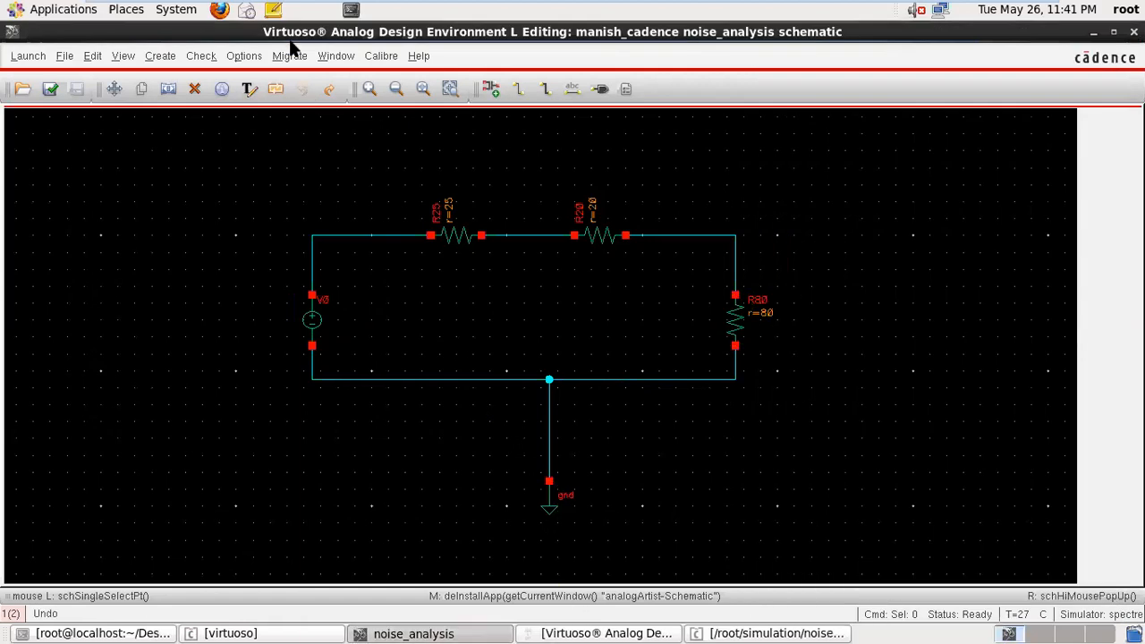
# - Check the Case-I circuit and output noise calculation in noise.pdf in Adobe Reader, and return to the full-screen CentOS virtual machine
pyautogui.moveTo(364, 7)
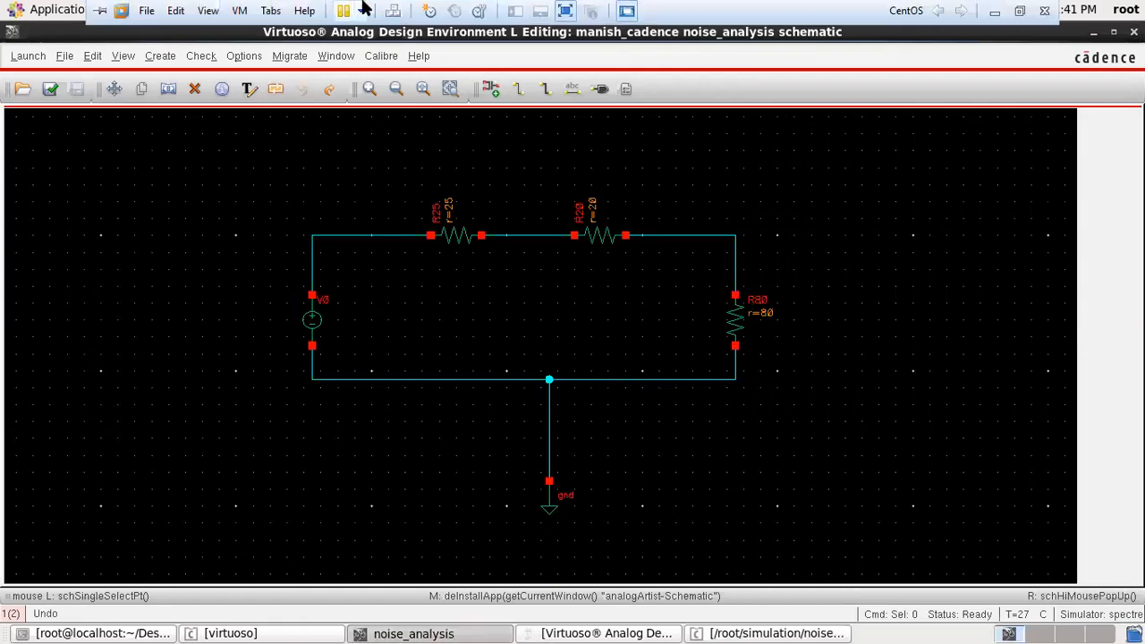
pyautogui.click(564, 11)
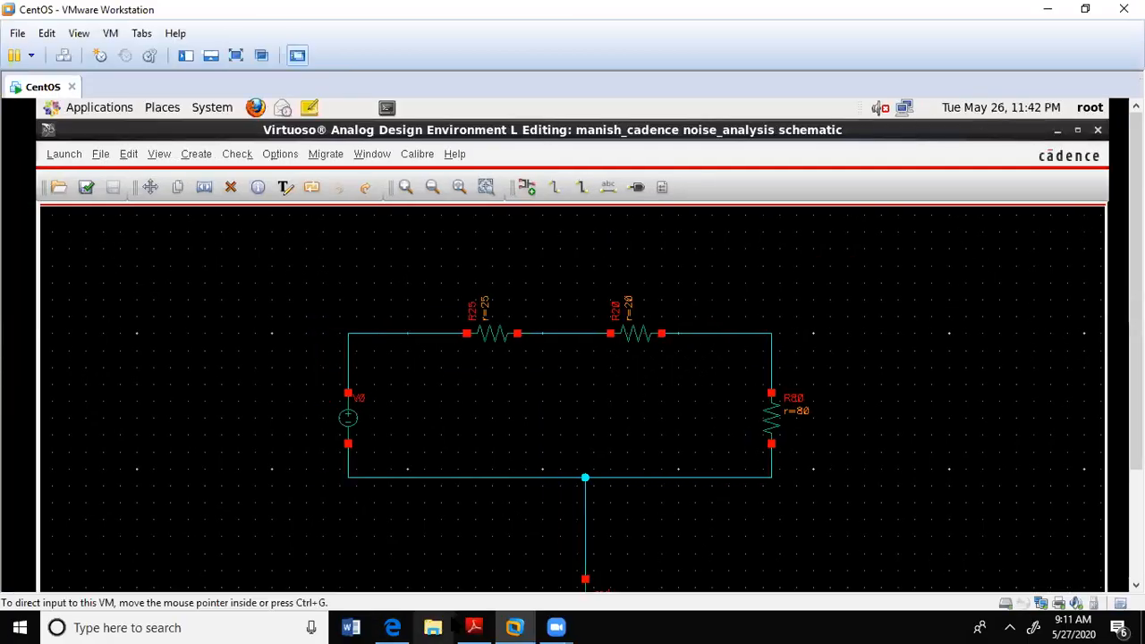
pyautogui.click(474, 627)
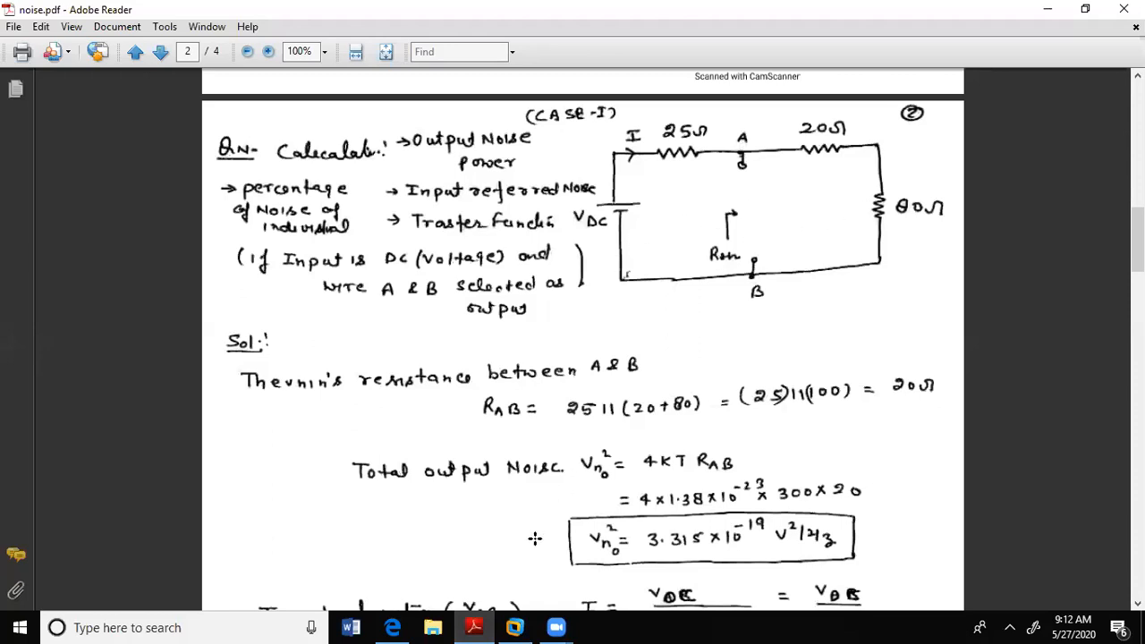
pyautogui.click(516, 628)
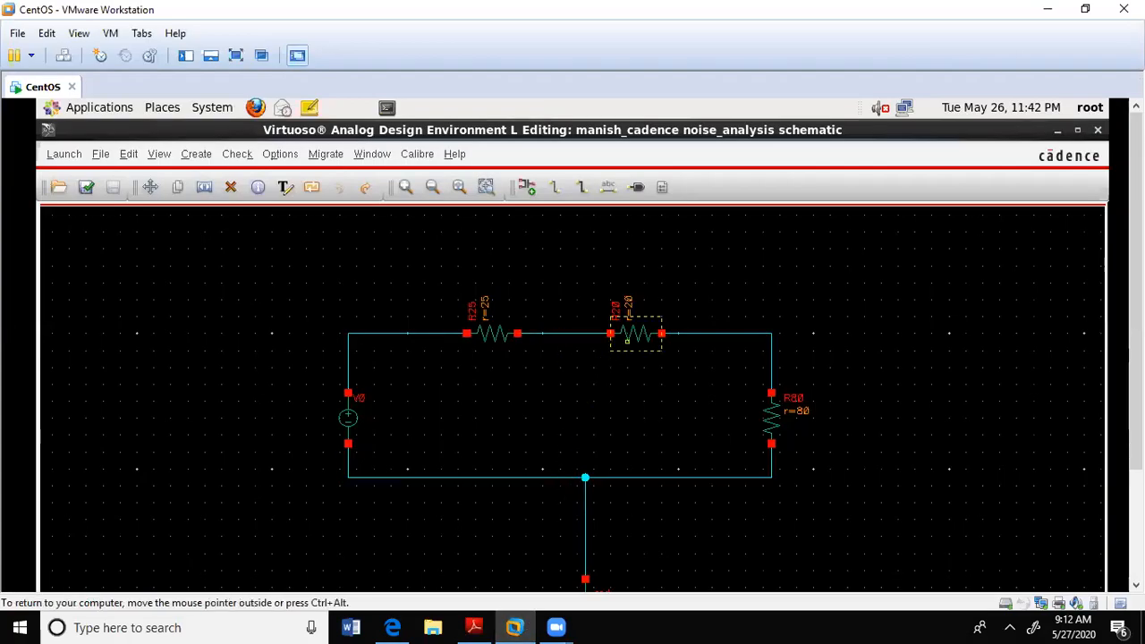
pyautogui.click(236, 55)
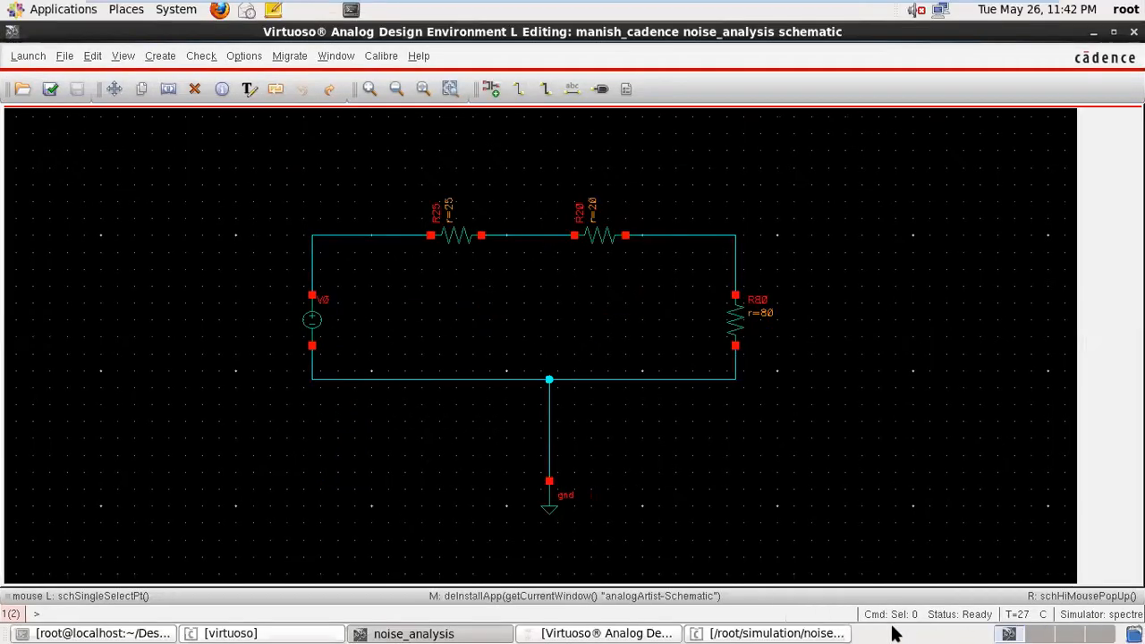
# - Run the noise simulation from the ADE L window, minimise the simulation log and move the window higher over the schematic
pyautogui.click(675, 633)
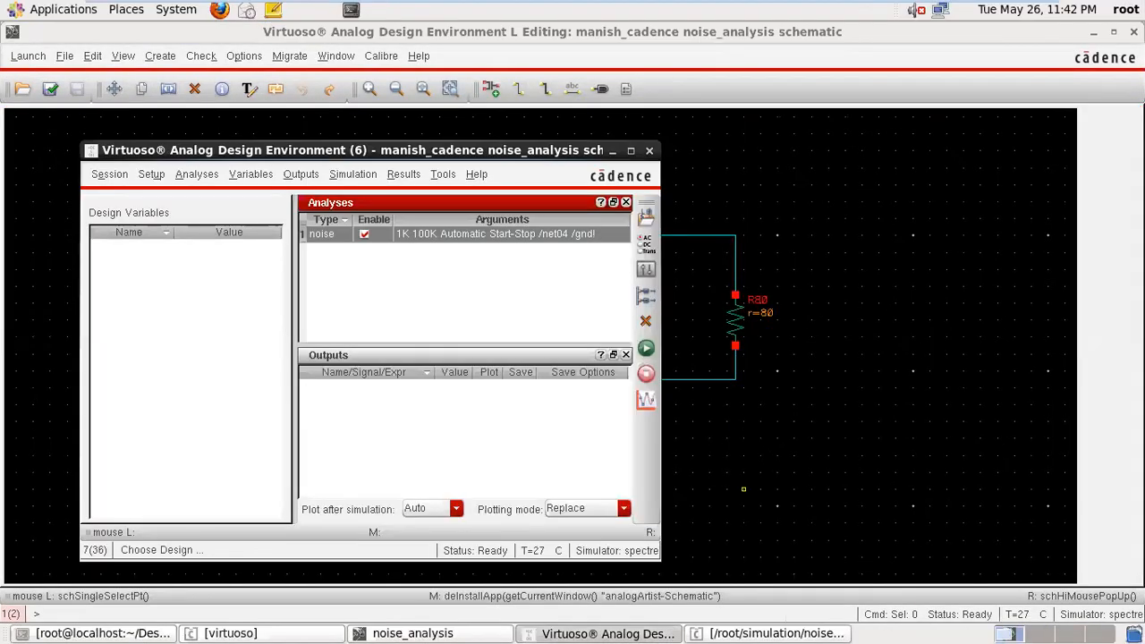
pyautogui.click(647, 348)
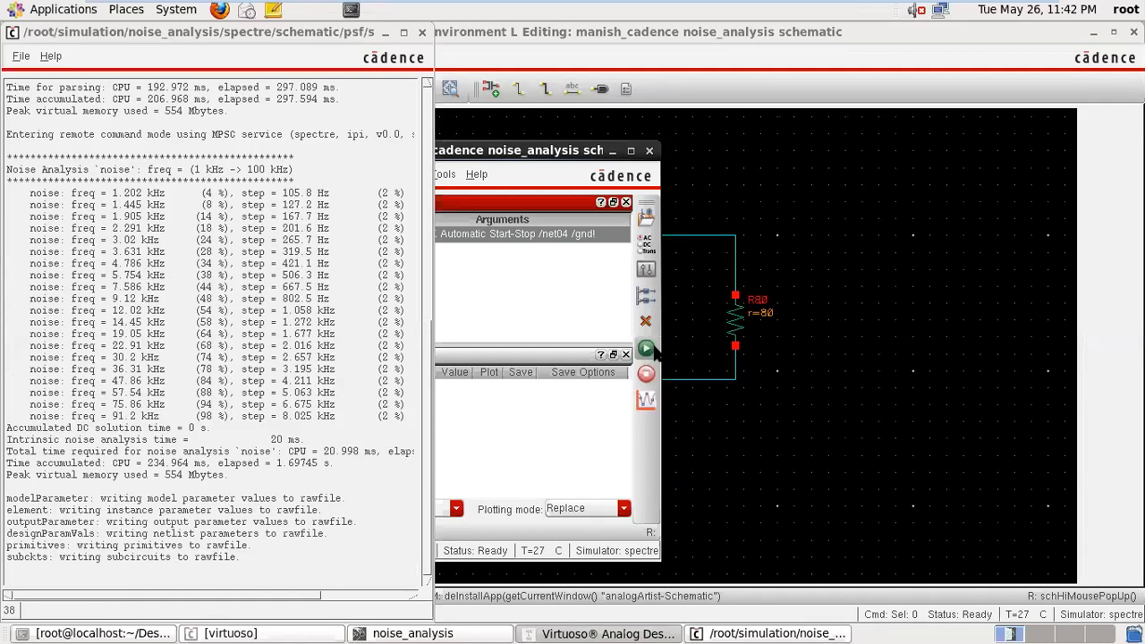
pyautogui.click(384, 25)
pyautogui.moveTo(541, 145); pyautogui.dragTo(676, 47)
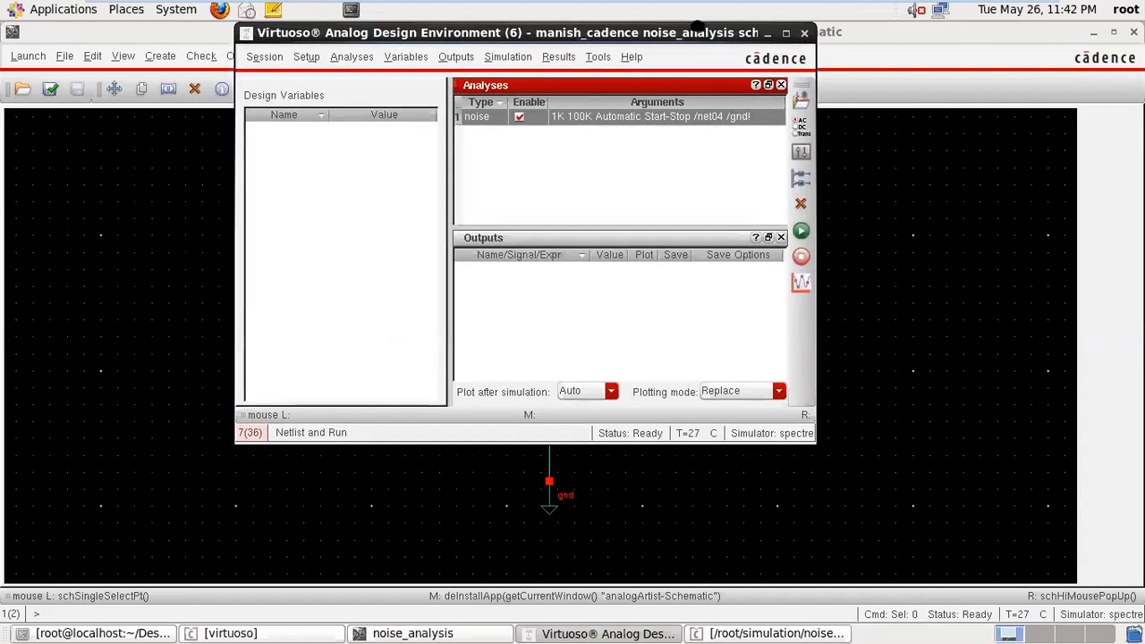
# - Plot the output noise magnitude in V/sqrt(Hz) with the Direct Plot main form and close the graph
pyautogui.click(558, 58)
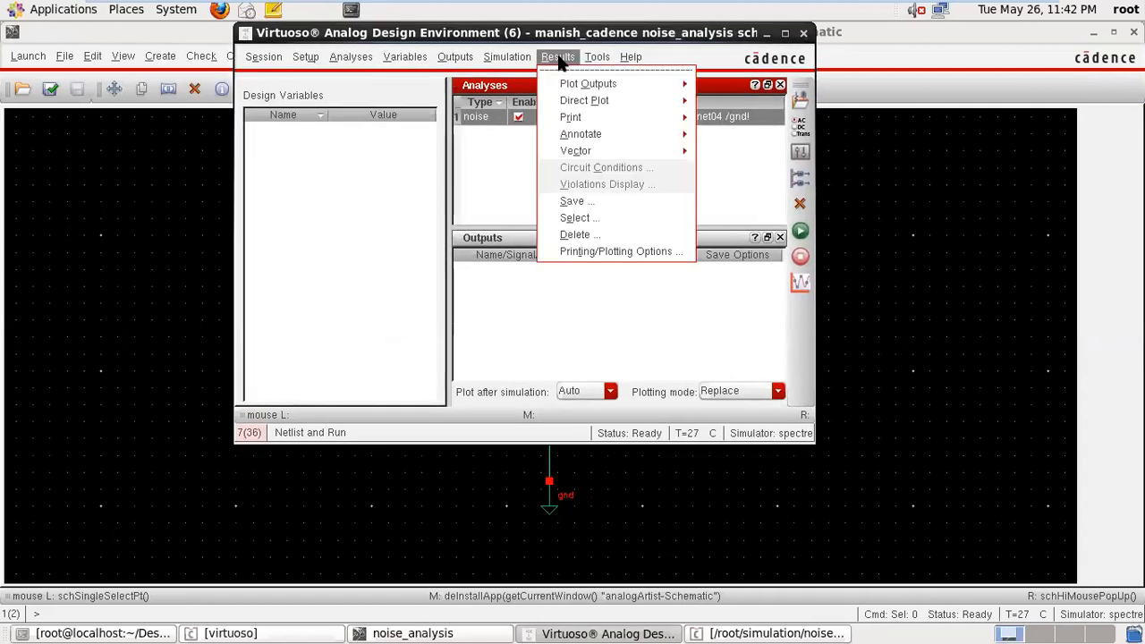
pyautogui.moveTo(616, 101)
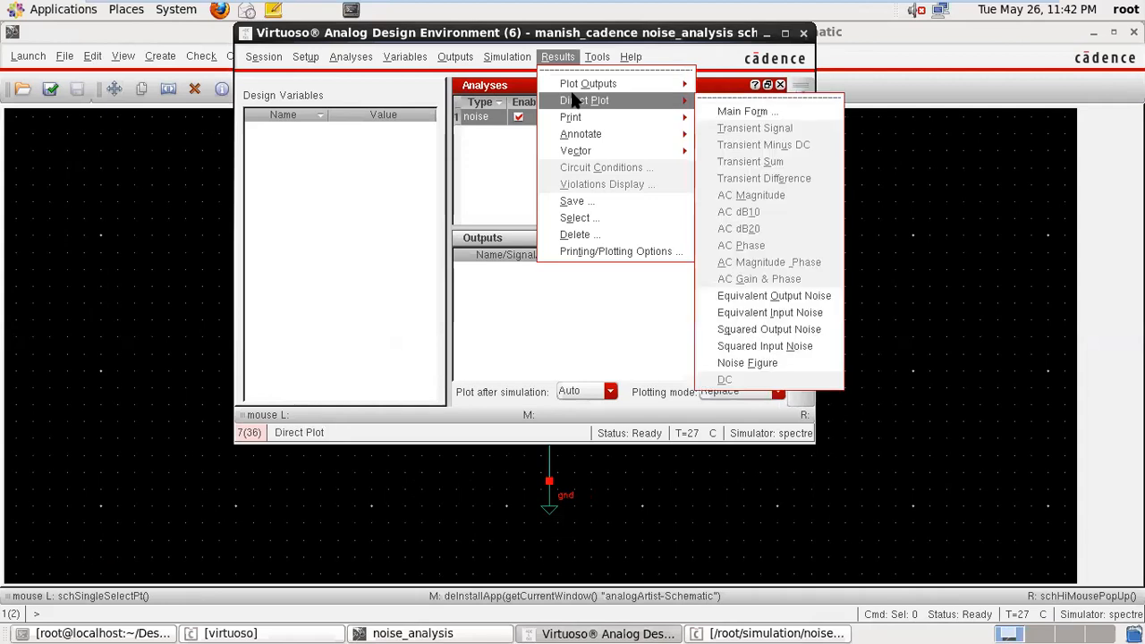
pyautogui.click(724, 111)
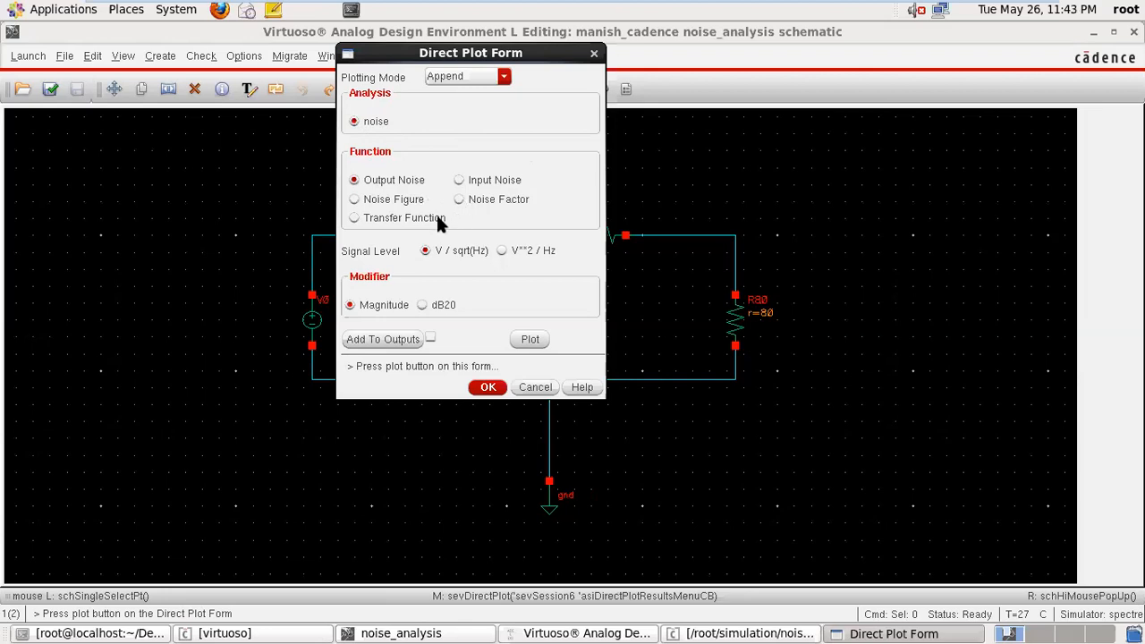
pyautogui.click(529, 340)
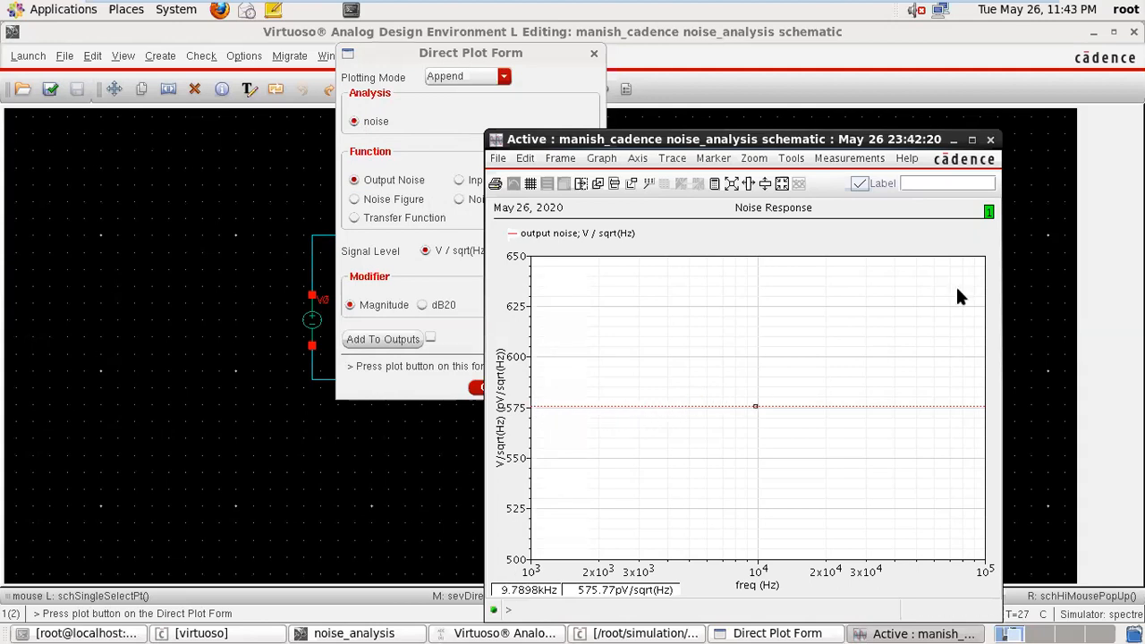
pyautogui.click(990, 140)
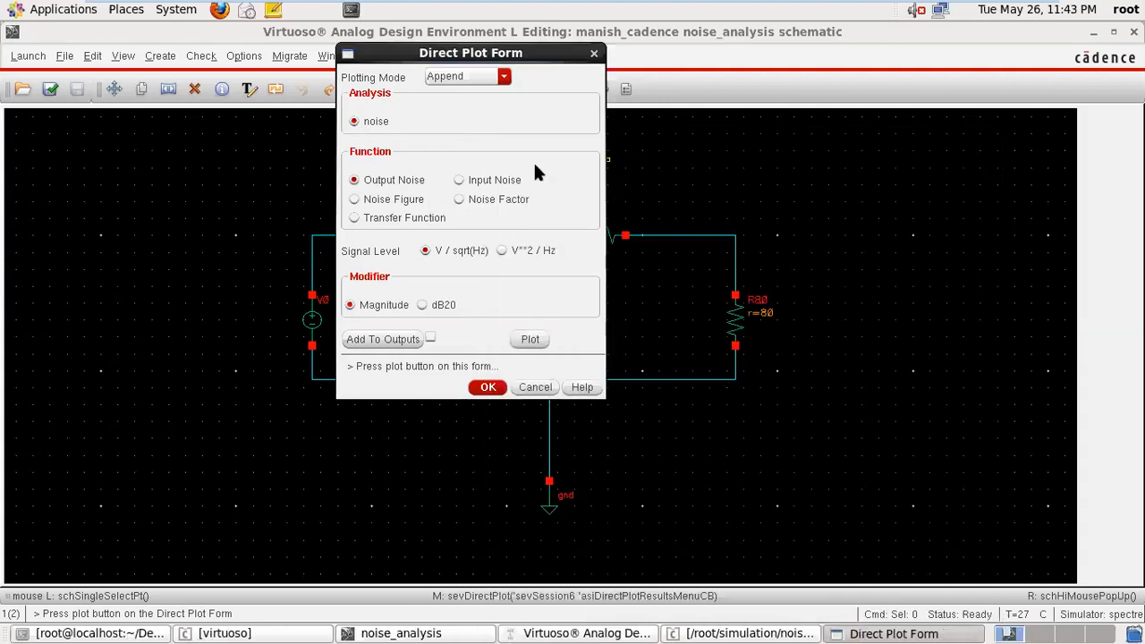
# - Plot the input noise in V/sqrt(Hz) and close the graph
pyautogui.click(461, 180)
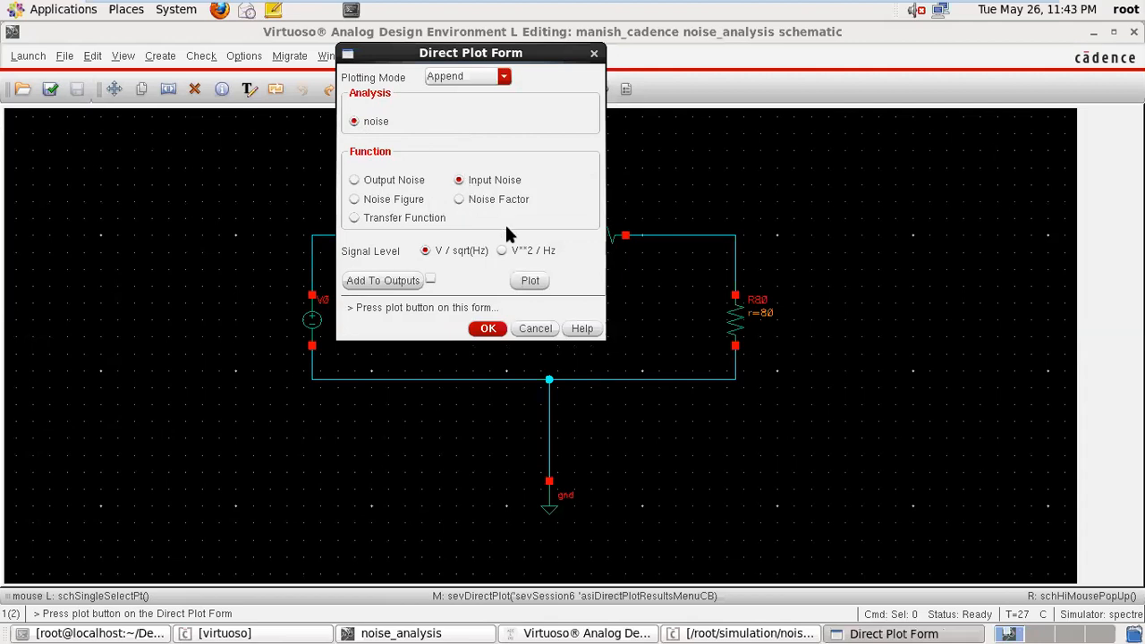
pyautogui.click(529, 281)
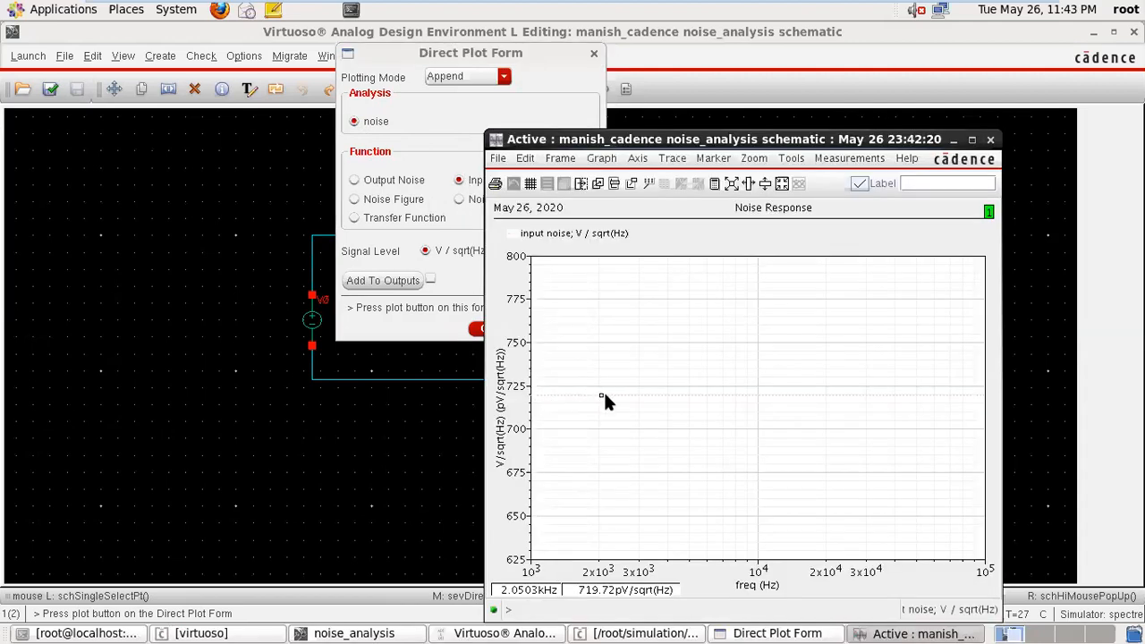
pyautogui.click(991, 140)
# - Check the Noise Figure function's availability and plot the Transfer Function of the noise analysis
pyautogui.click(354, 199)
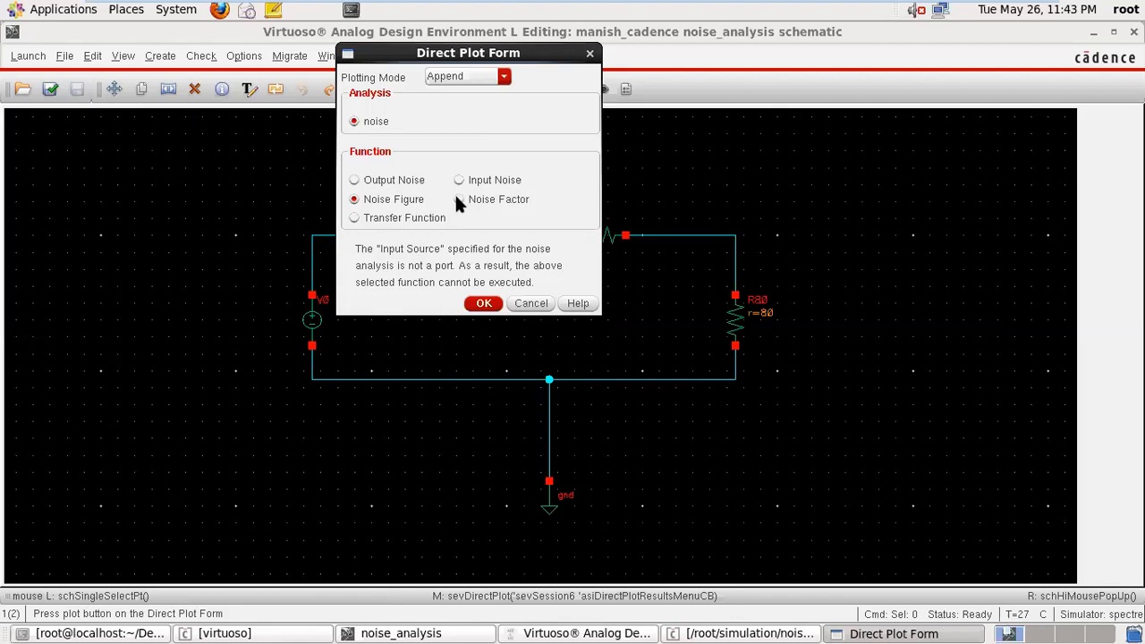
pyautogui.click(355, 218)
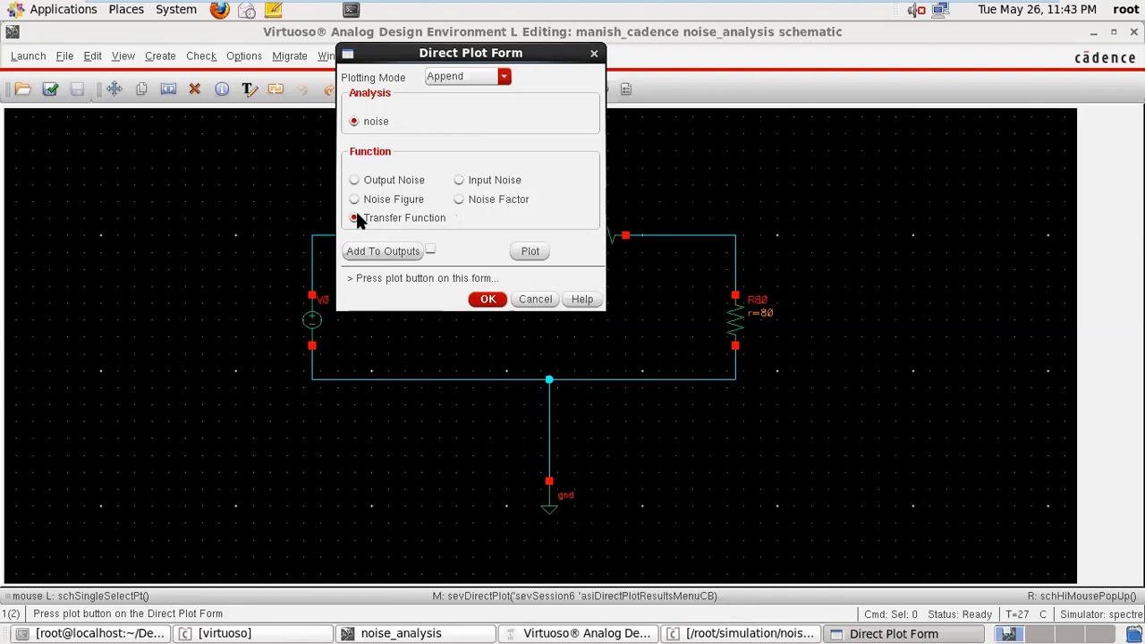
pyautogui.click(530, 251)
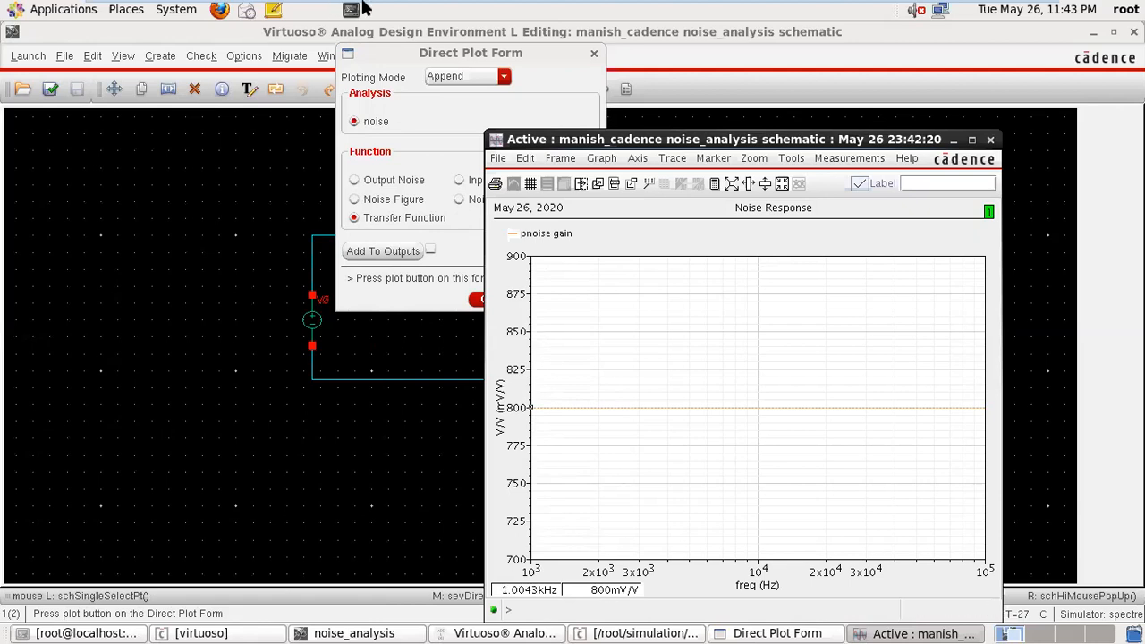
# - Switch to noise.pdf in Adobe Reader and examine the hand-calculated output noise, transfer function and input-referred noise
pyautogui.moveTo(426, 9)
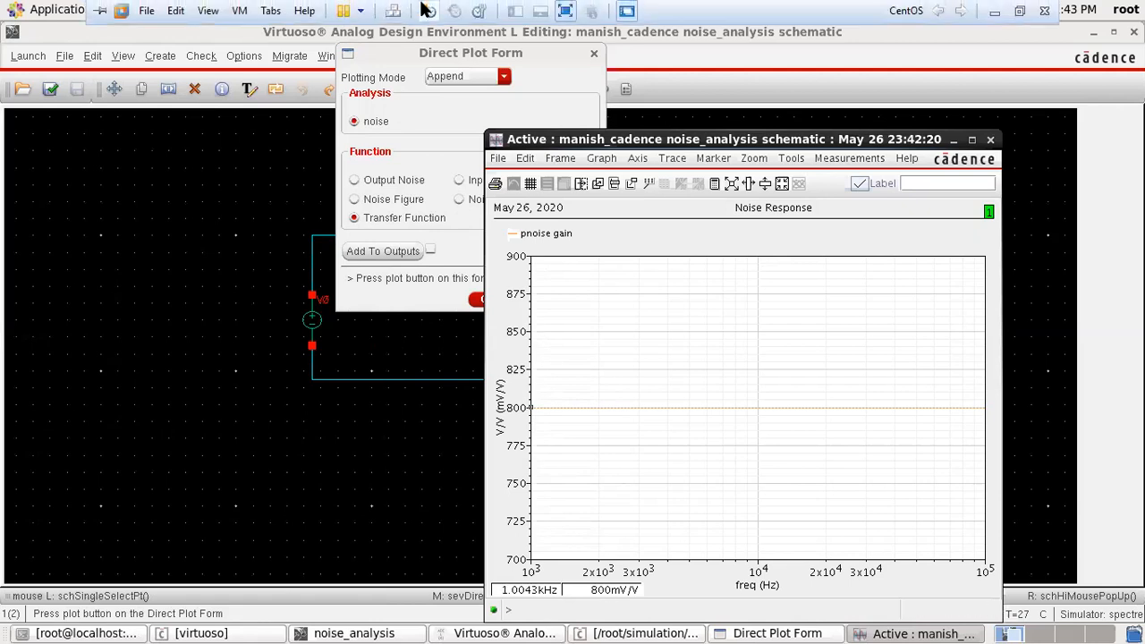
pyautogui.click(564, 15)
pyautogui.click(474, 627)
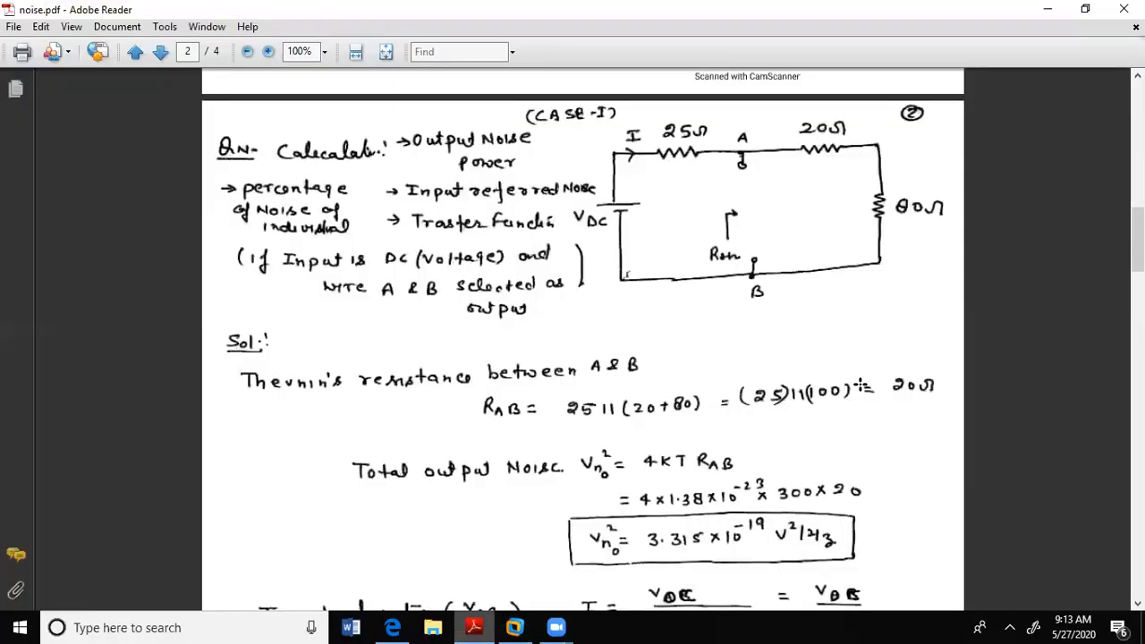
pyautogui.scroll(-10, 583, 340)
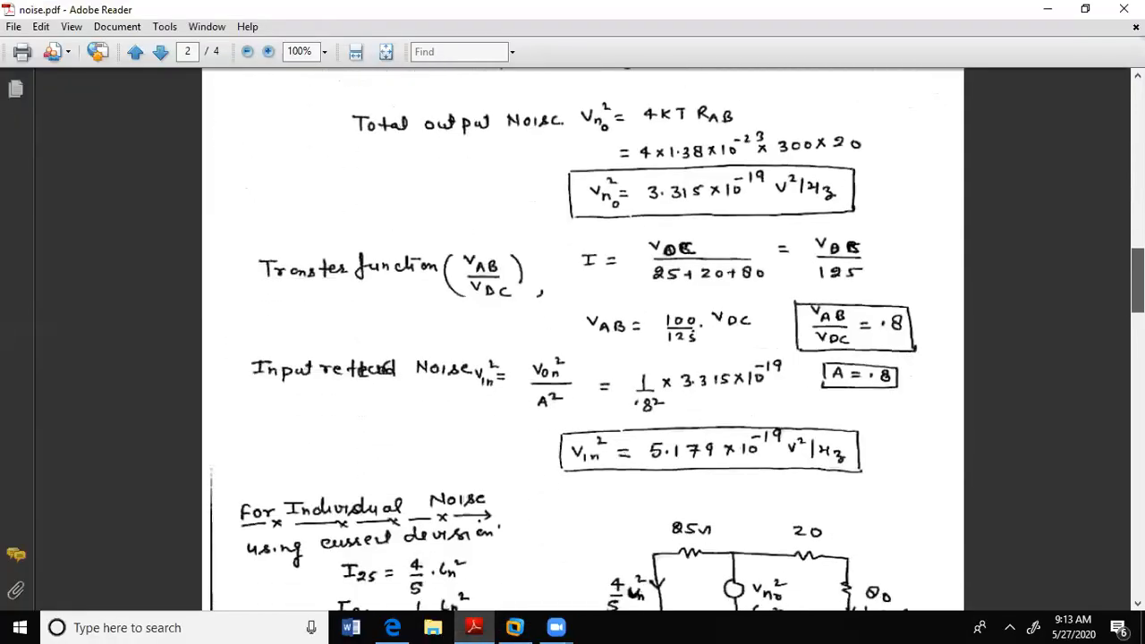
# - Examine the hand-calculated noise summary on page 3, underline the transfer function value, and switch back to the CentOS virtual machine
pyautogui.scroll(-3, 583, 340)
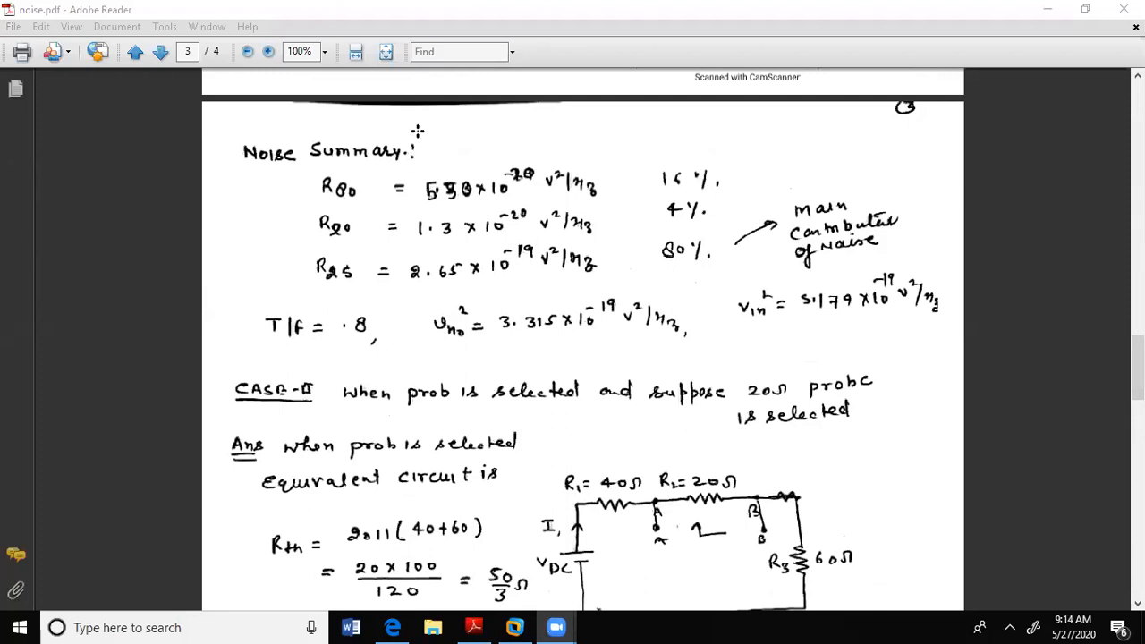
pyautogui.moveTo(337, 343); pyautogui.dragTo(388, 346)
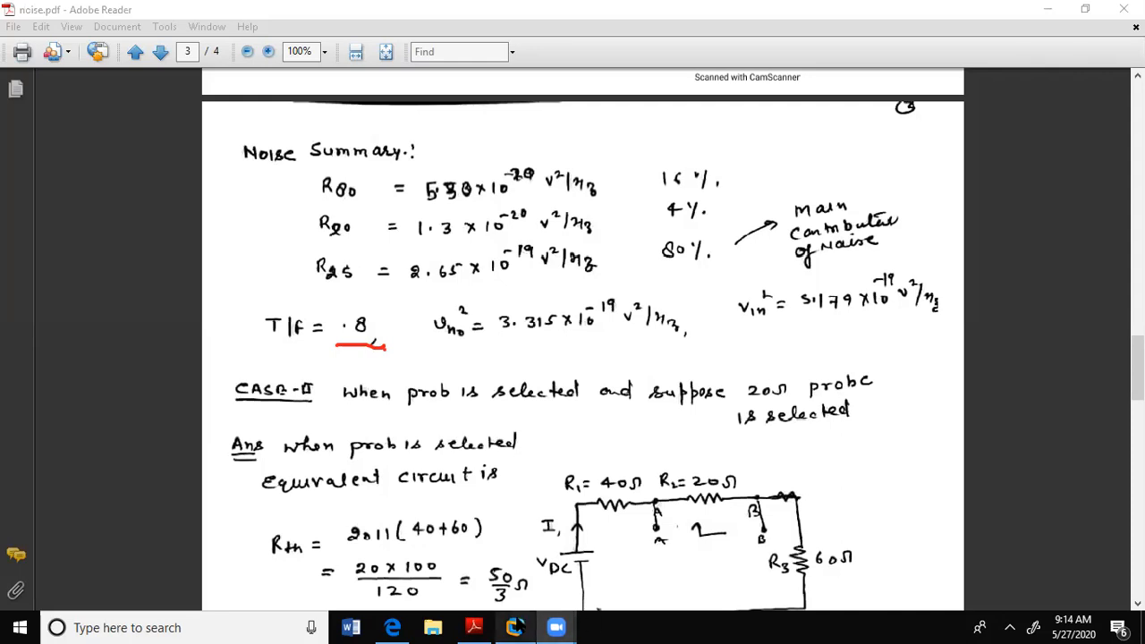
pyautogui.moveTo(515, 626)
pyautogui.click(535, 556)
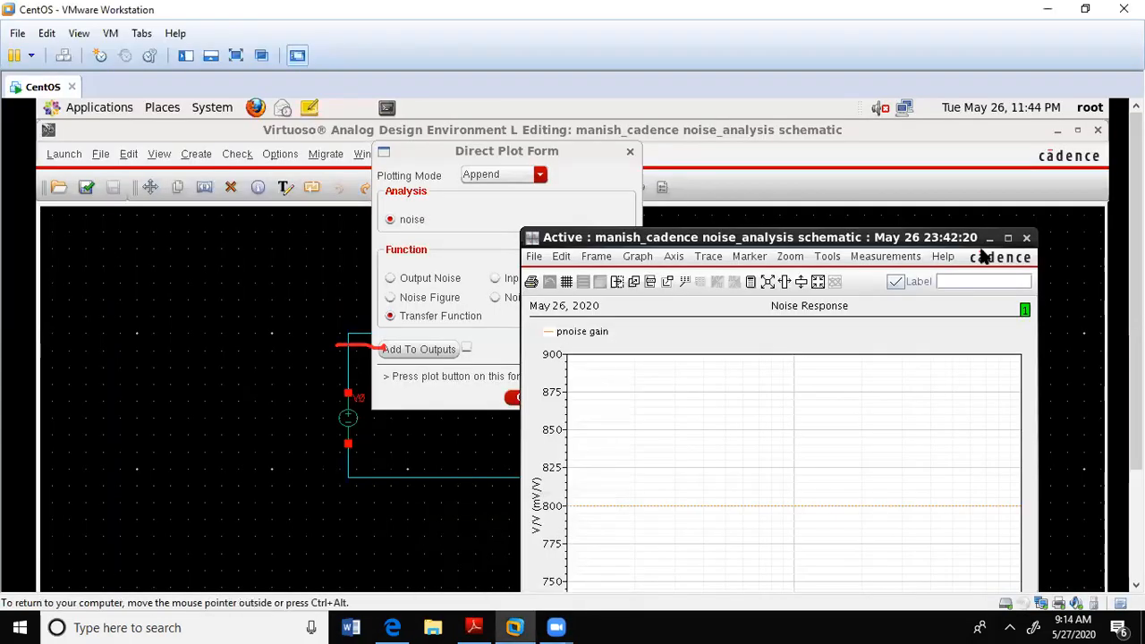
# - Close the transfer function graph and the Direct Plot form, with the virtual machine set to full screen
pyautogui.click(1027, 238)
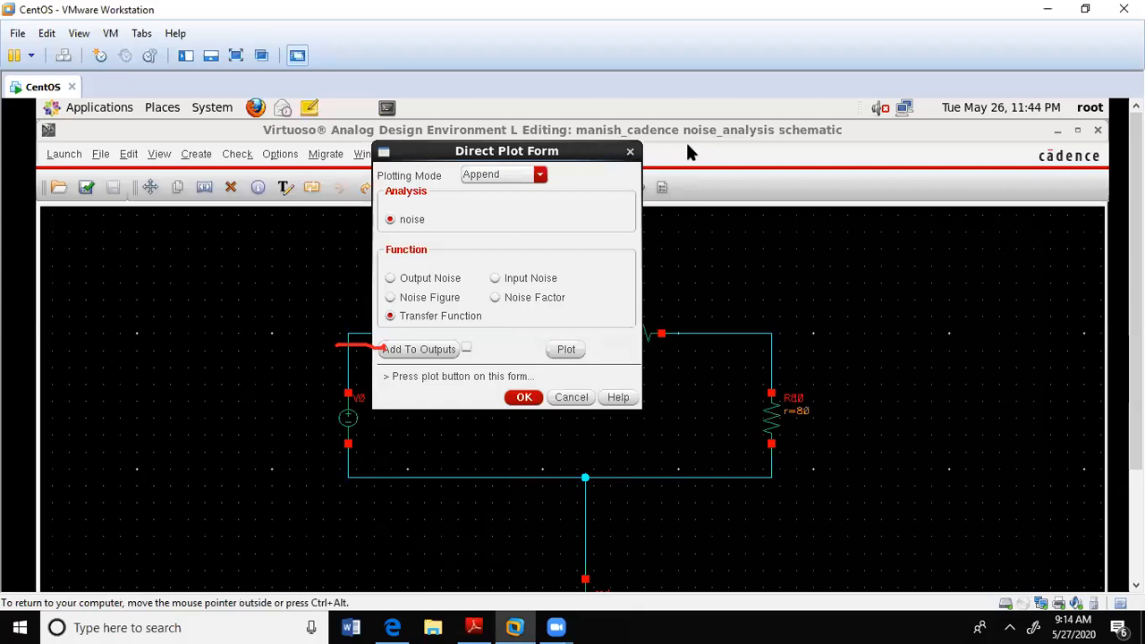
pyautogui.click(235, 55)
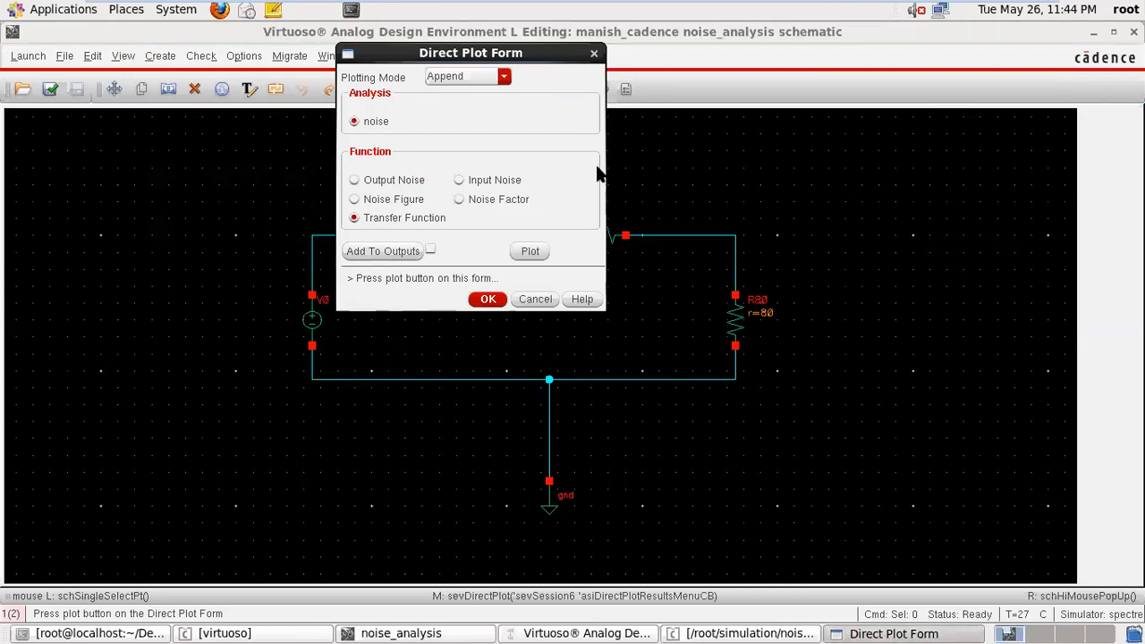
pyautogui.click(594, 54)
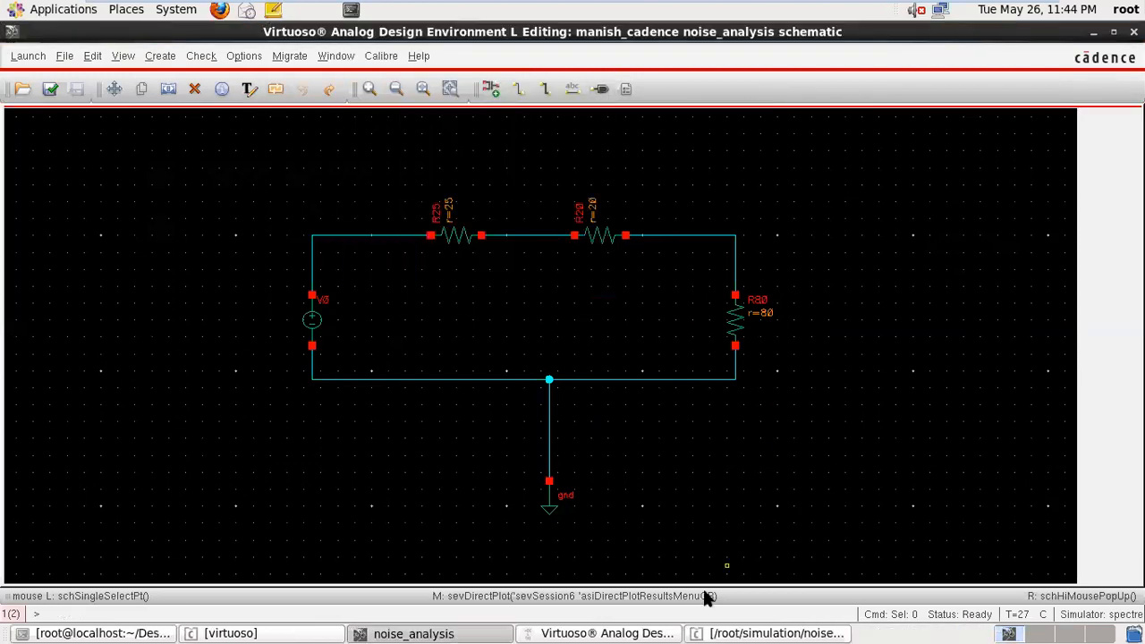
# - Open the Noise Summary form from the ADE L print results and move it clear of the Results Display Window
pyautogui.click(638, 633)
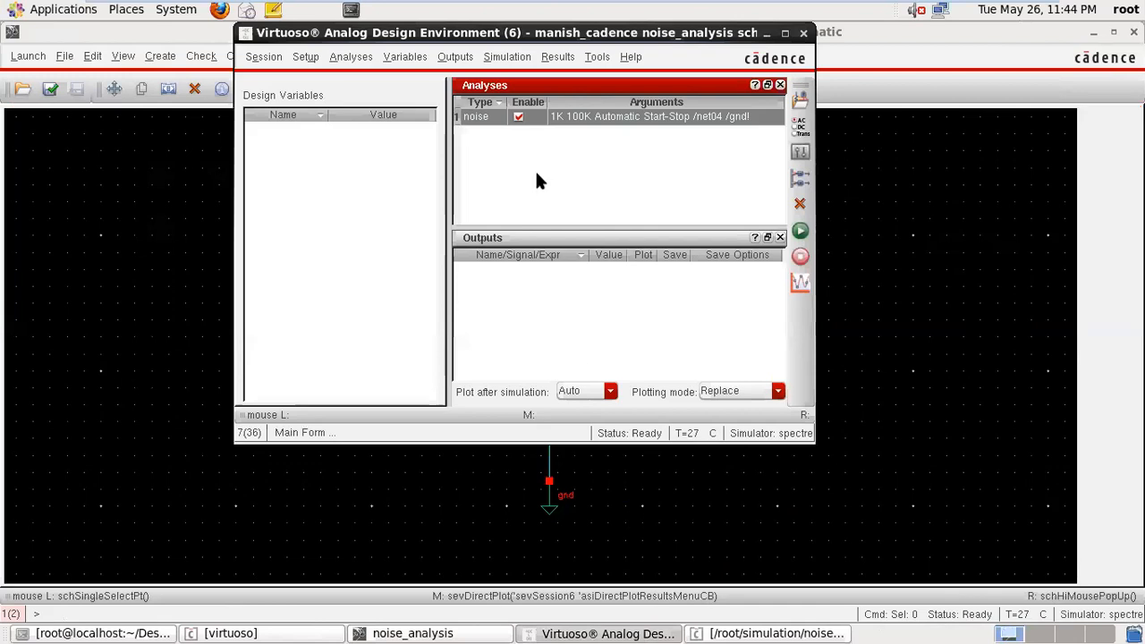
pyautogui.click(553, 56)
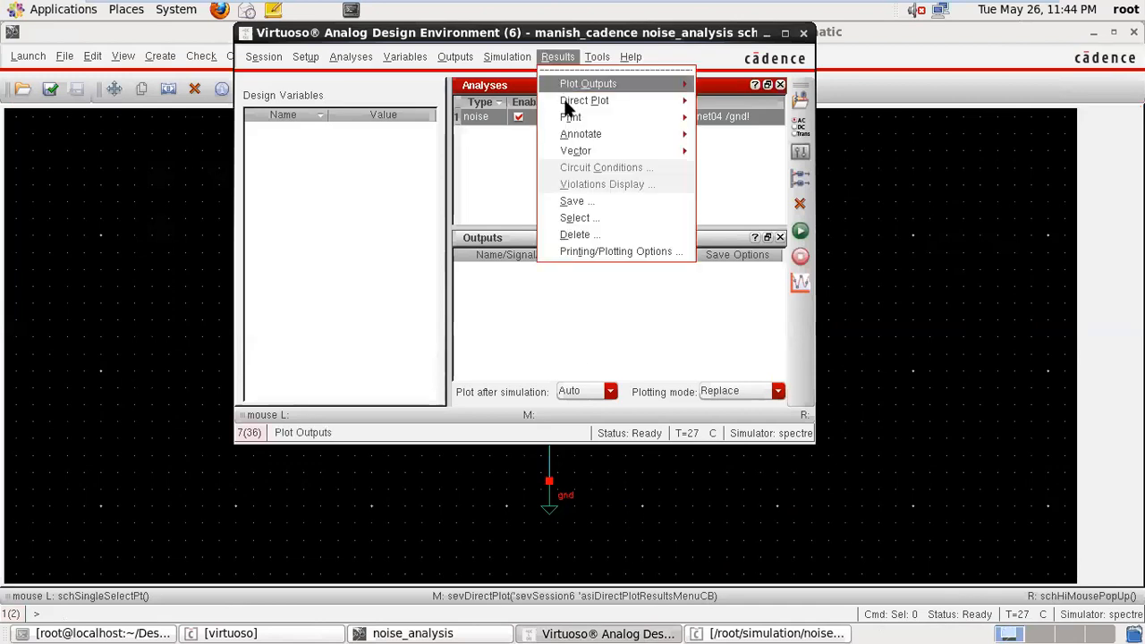
pyautogui.moveTo(568, 118)
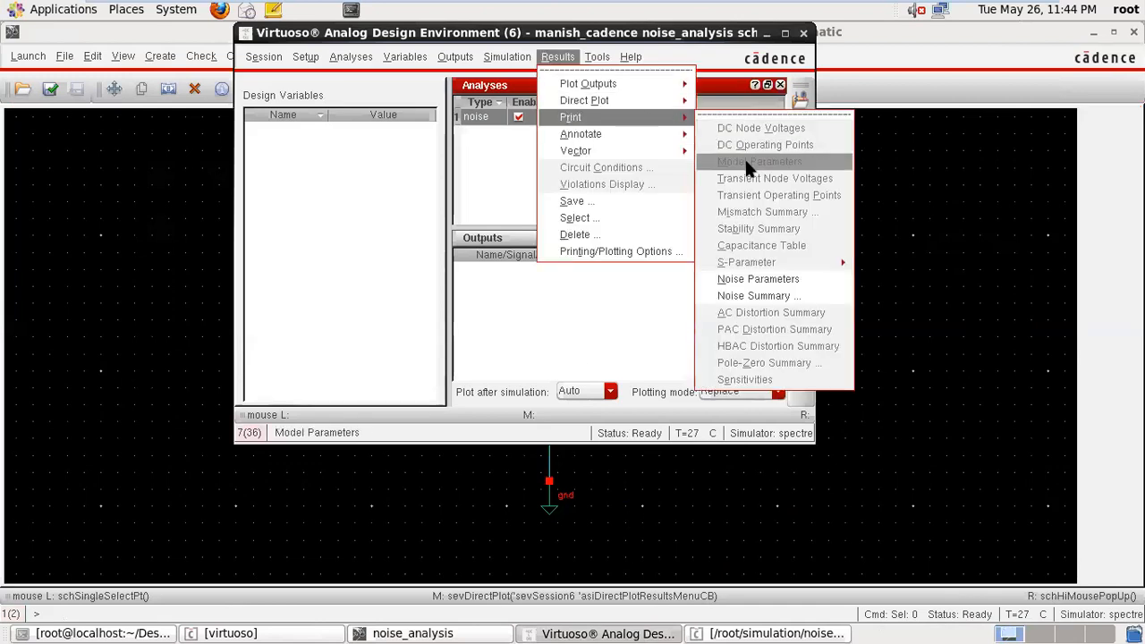
pyautogui.click(775, 297)
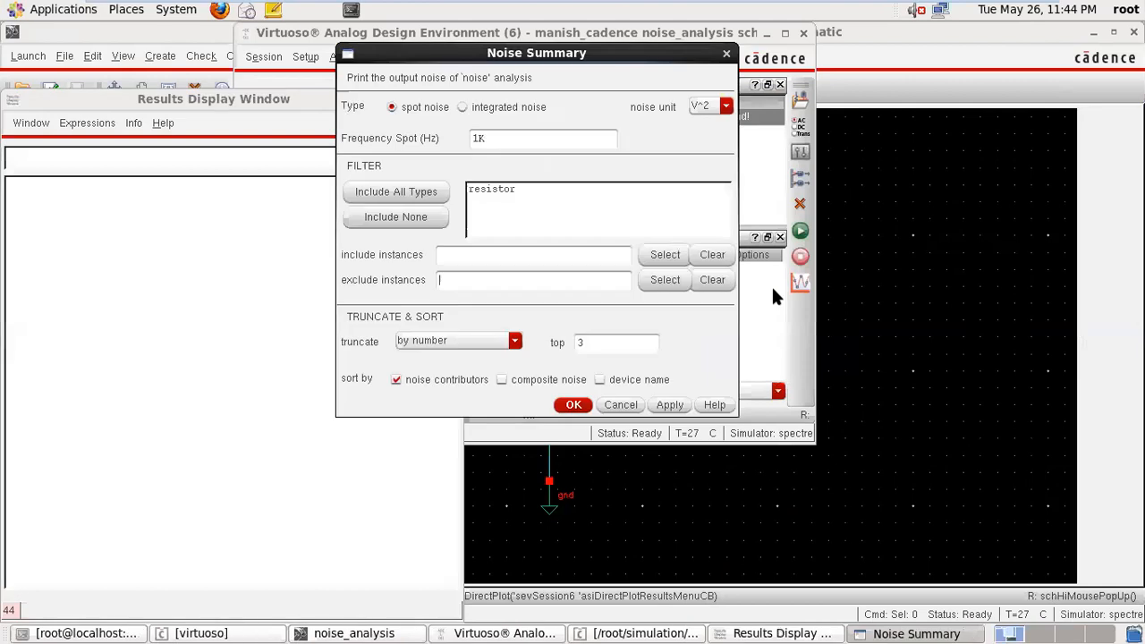
pyautogui.moveTo(660, 49); pyautogui.dragTo(907, 60)
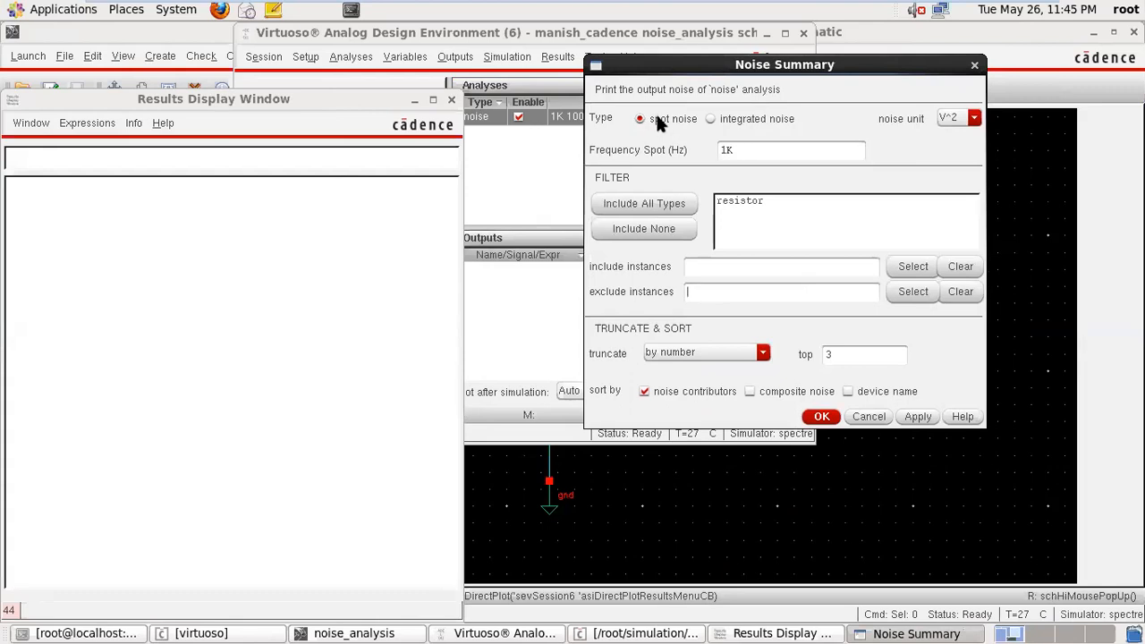
# - Check the integrated noise settings in the Noise Summary form and return the type to spot noise
pyautogui.click(726, 153)
pyautogui.click(711, 119)
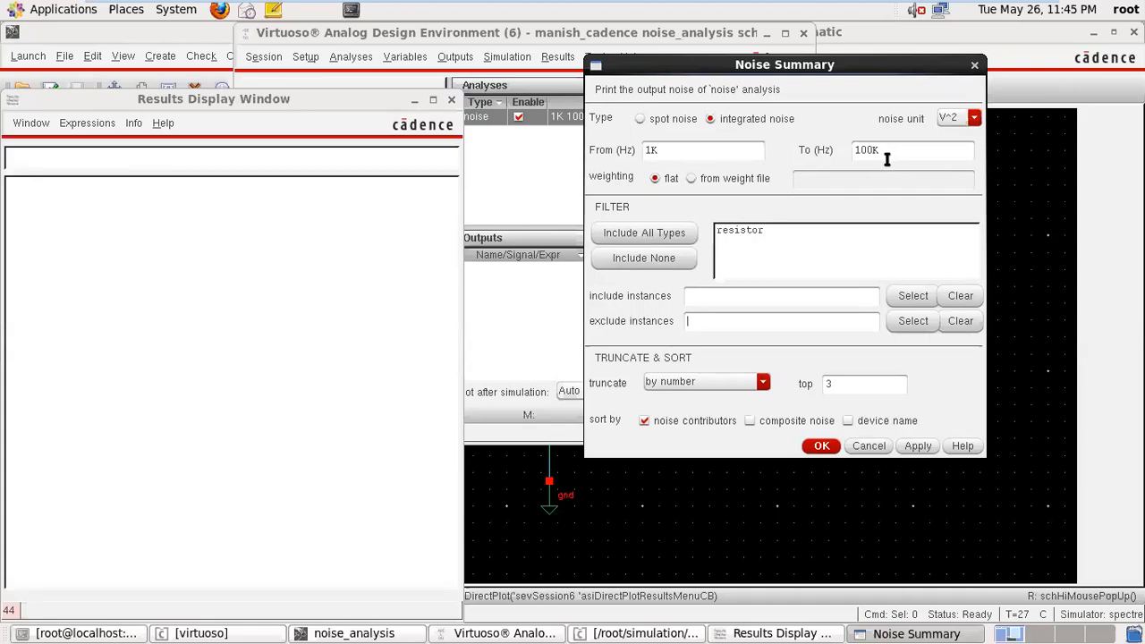
pyautogui.click(641, 119)
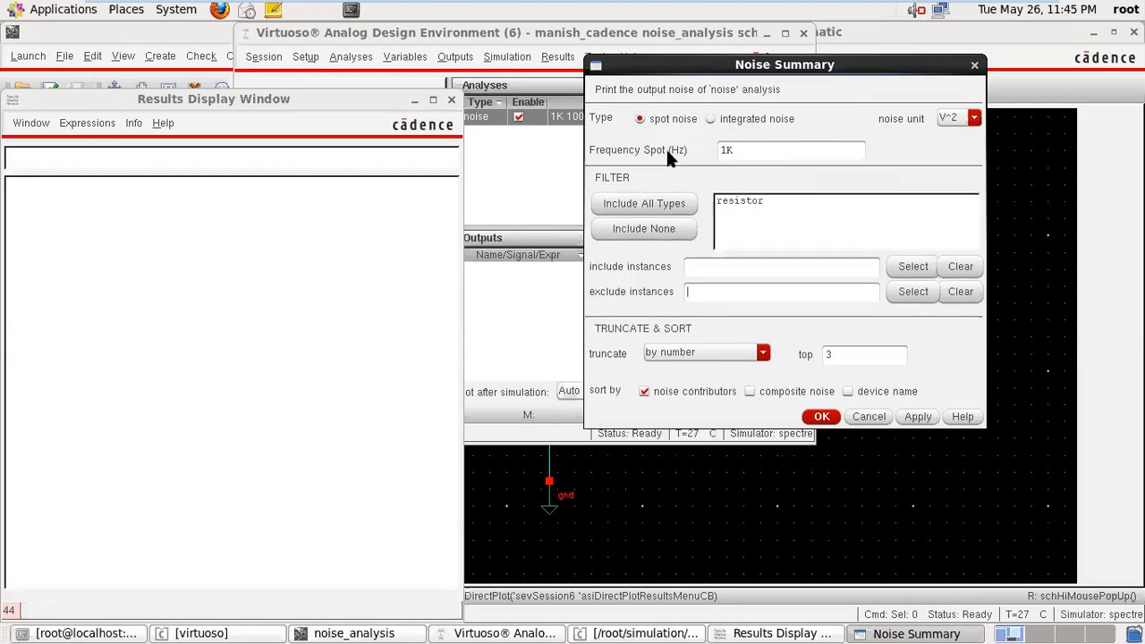
# - Include all device types in the noise summary filter and clear the windows and form away from the schematic's resistors
pyautogui.click(414, 100)
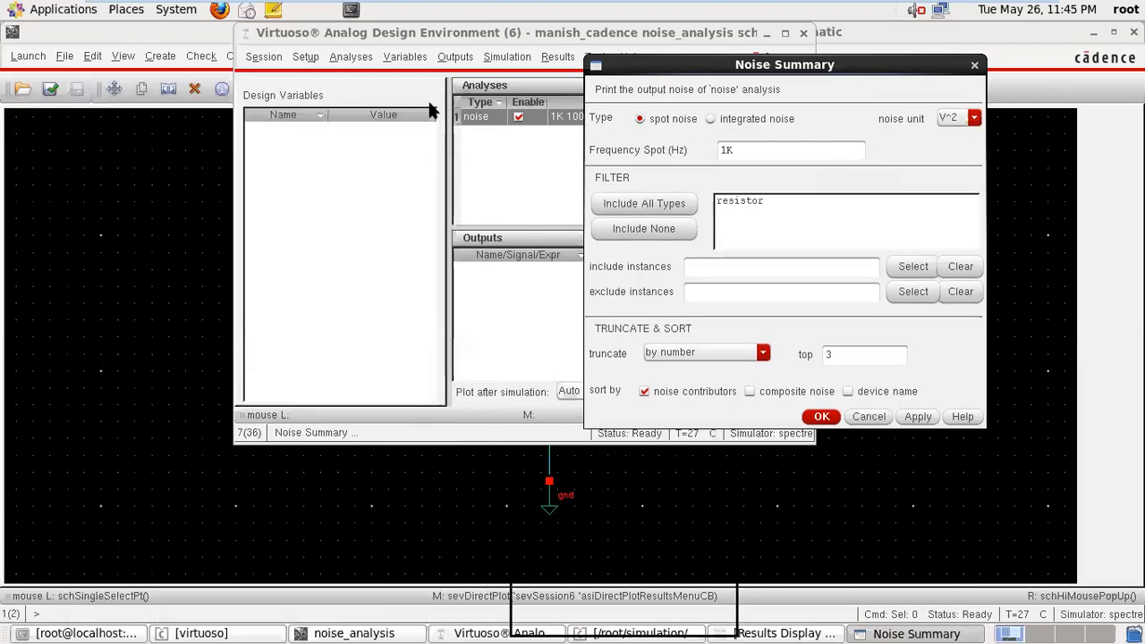
pyautogui.click(637, 203)
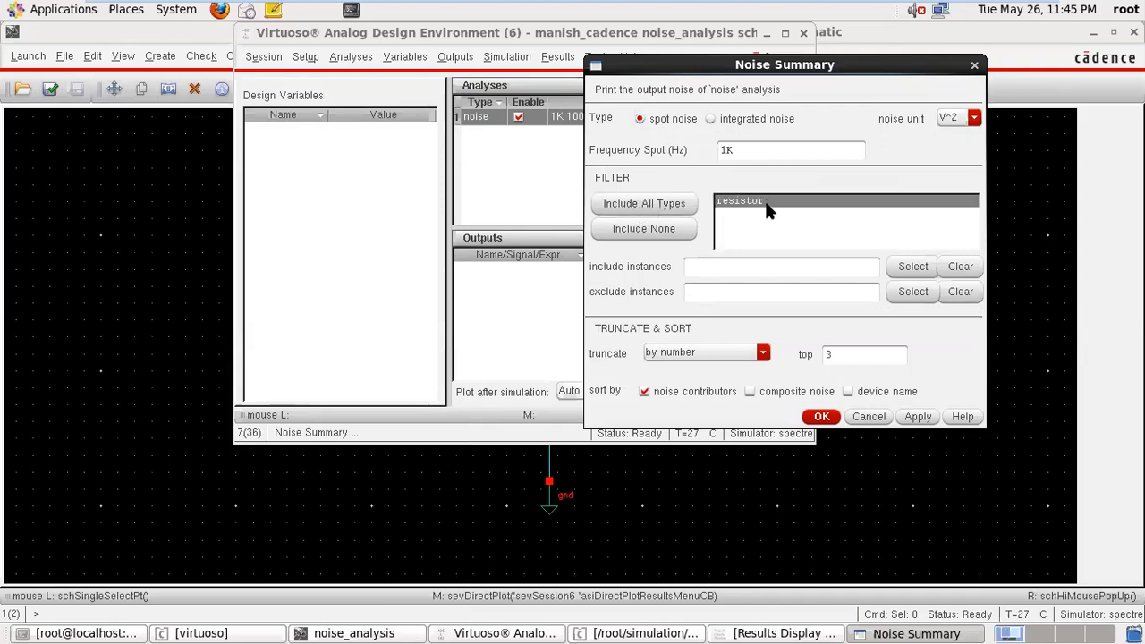
pyautogui.moveTo(499, 34); pyautogui.dragTo(450, 44)
pyautogui.click(717, 41)
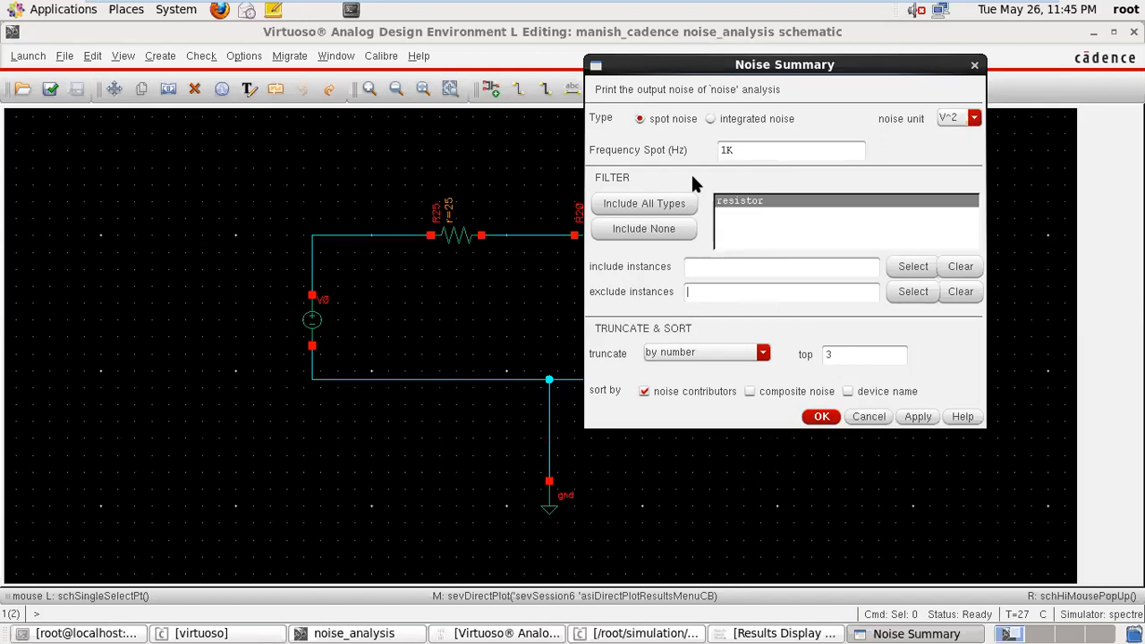
pyautogui.moveTo(829, 58); pyautogui.dragTo(865, 25)
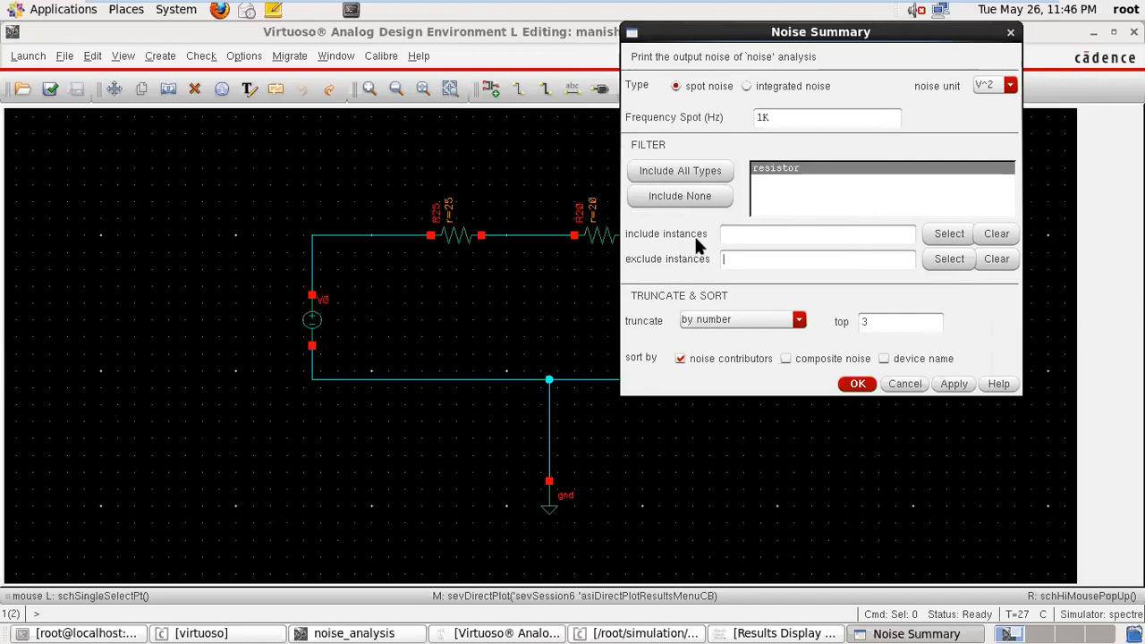
pyautogui.moveTo(886, 32); pyautogui.dragTo(1018, 16)
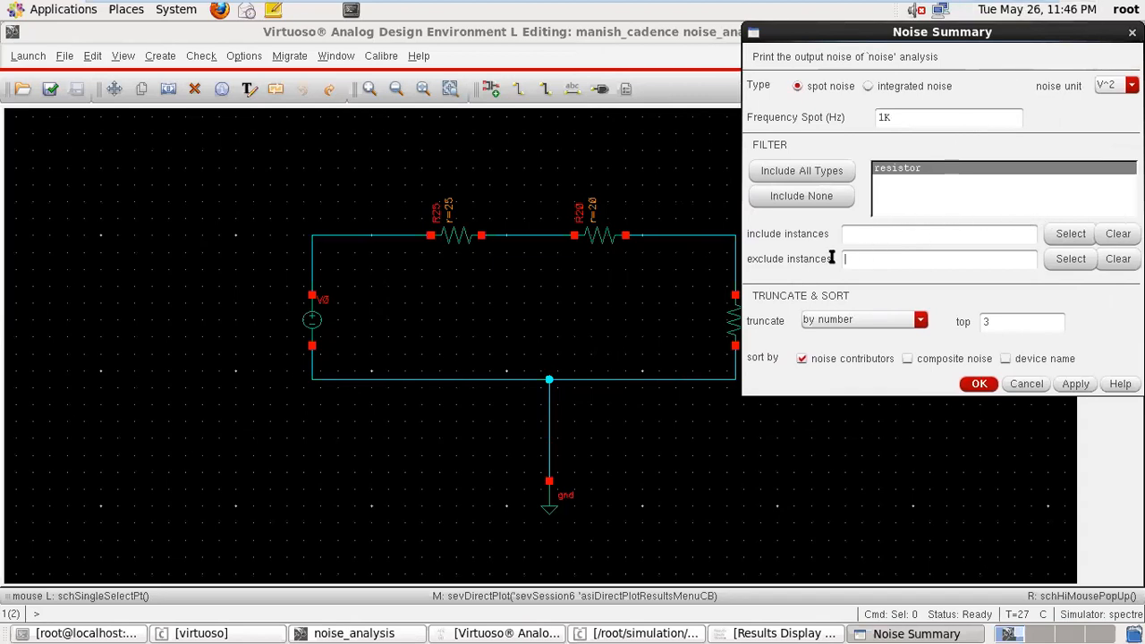
# - Pick resistors R80, R20 and R25 in the schematic as the included instances of the noise summary
pyautogui.click(1058, 235)
pyautogui.click(729, 321)
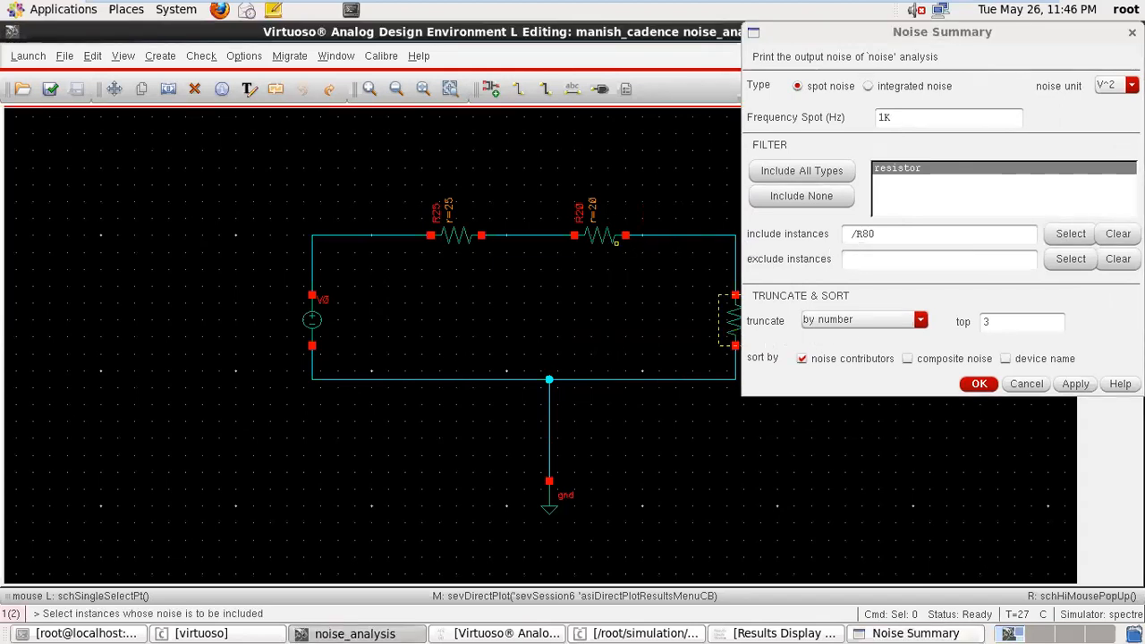
pyautogui.click(605, 235)
pyautogui.click(457, 235)
# - Print the spot noise summary, bring up the Results Display Window beside the form, and highlight the R25 contribution
pyautogui.click(1077, 385)
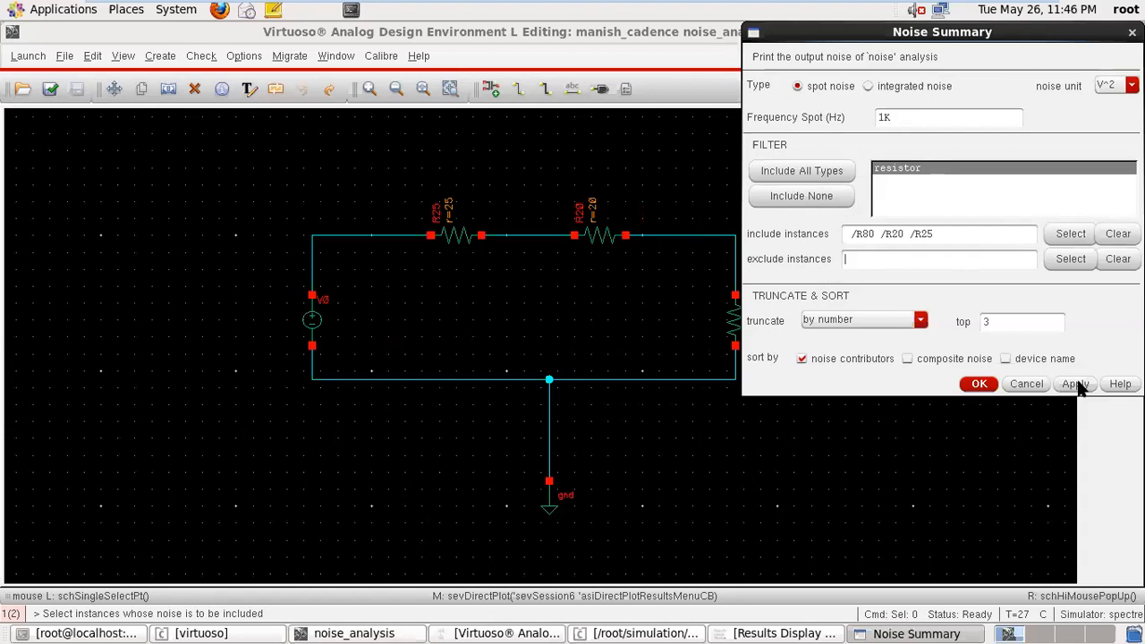
pyautogui.click(900, 633)
pyautogui.click(779, 633)
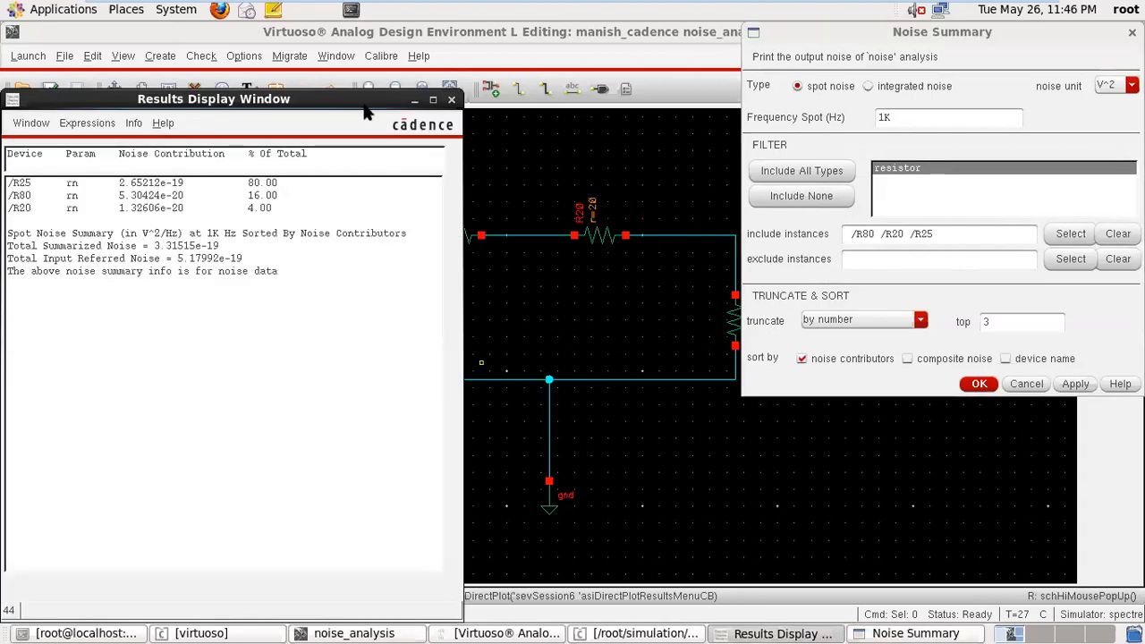
pyautogui.moveTo(362, 97); pyautogui.dragTo(639, 11)
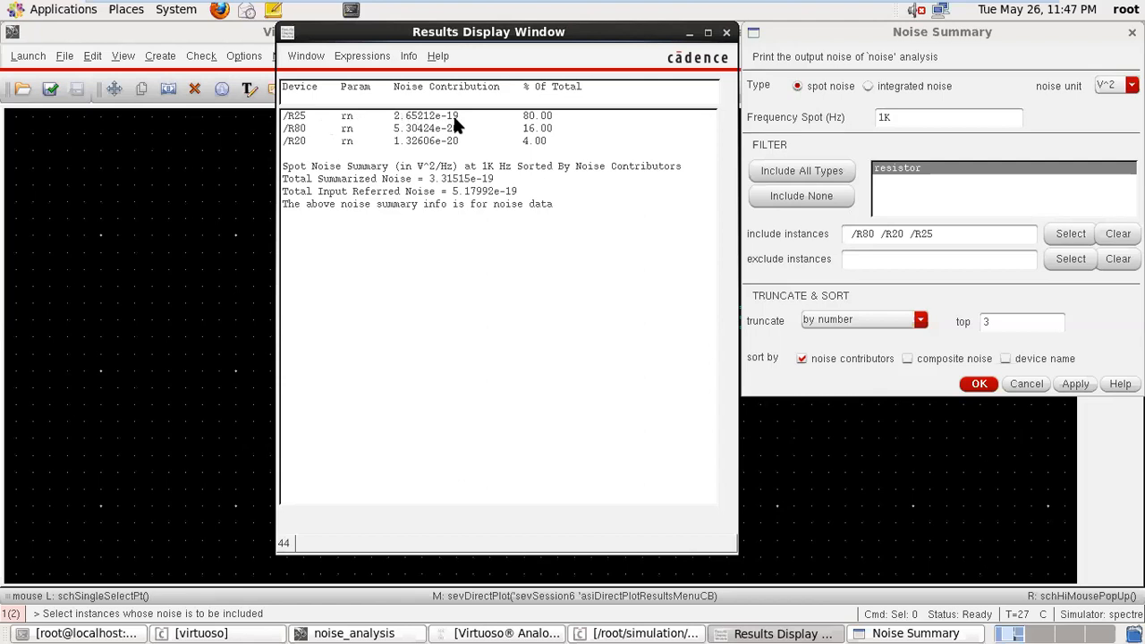
pyautogui.click(557, 117)
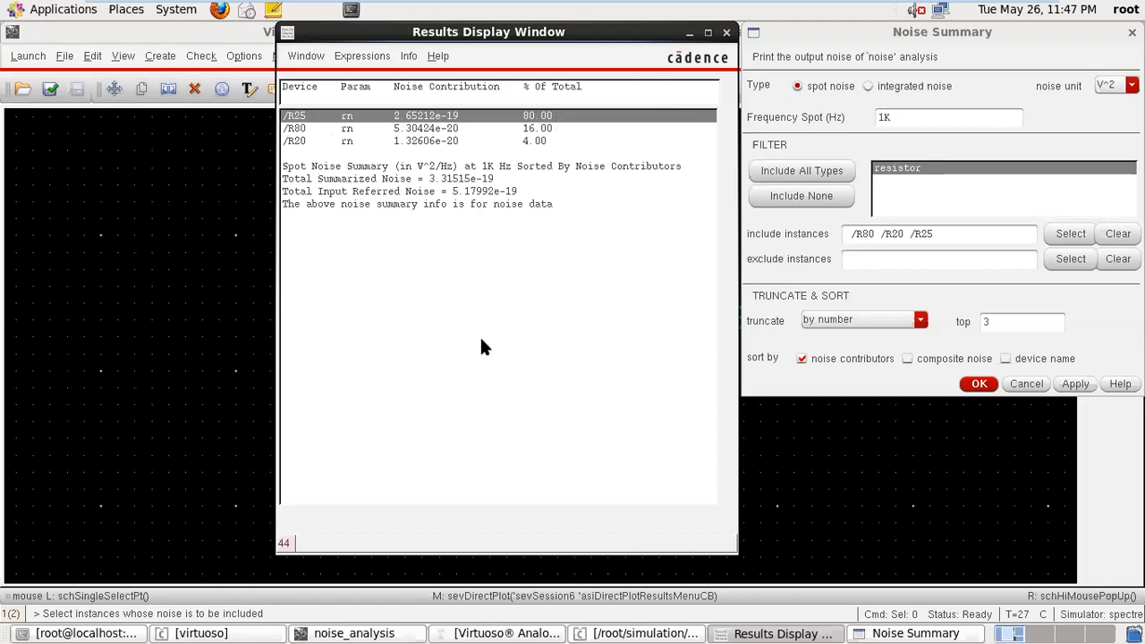
# - Switch to noise.pdf, examine the hand-calculated noise summary, and tick the R80 percentage
pyautogui.moveTo(409, 3)
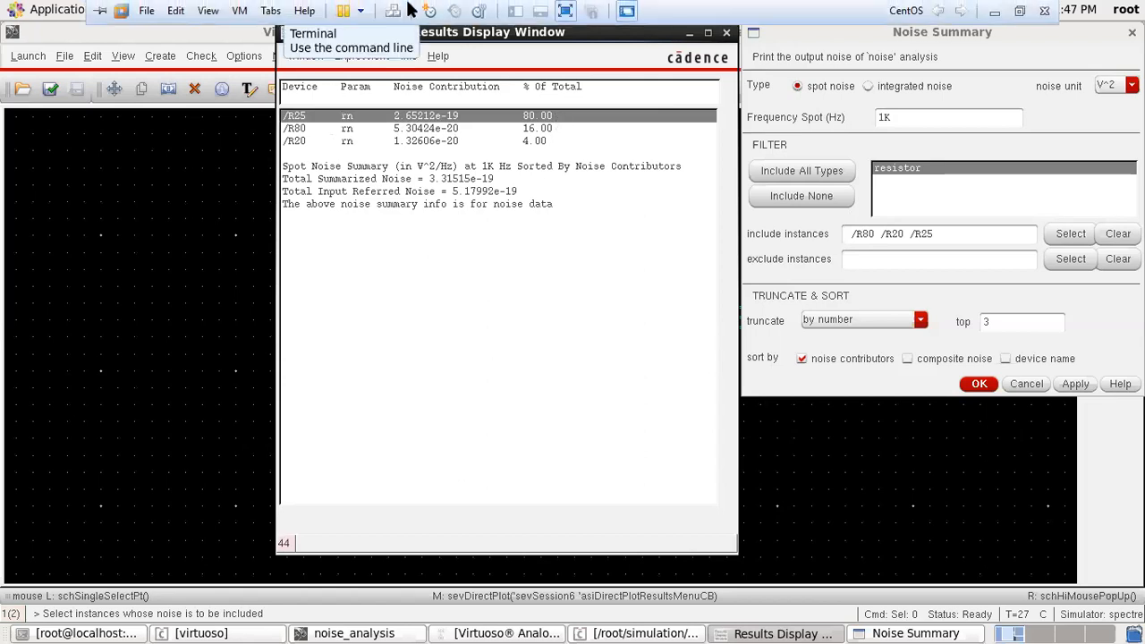
pyautogui.click(566, 10)
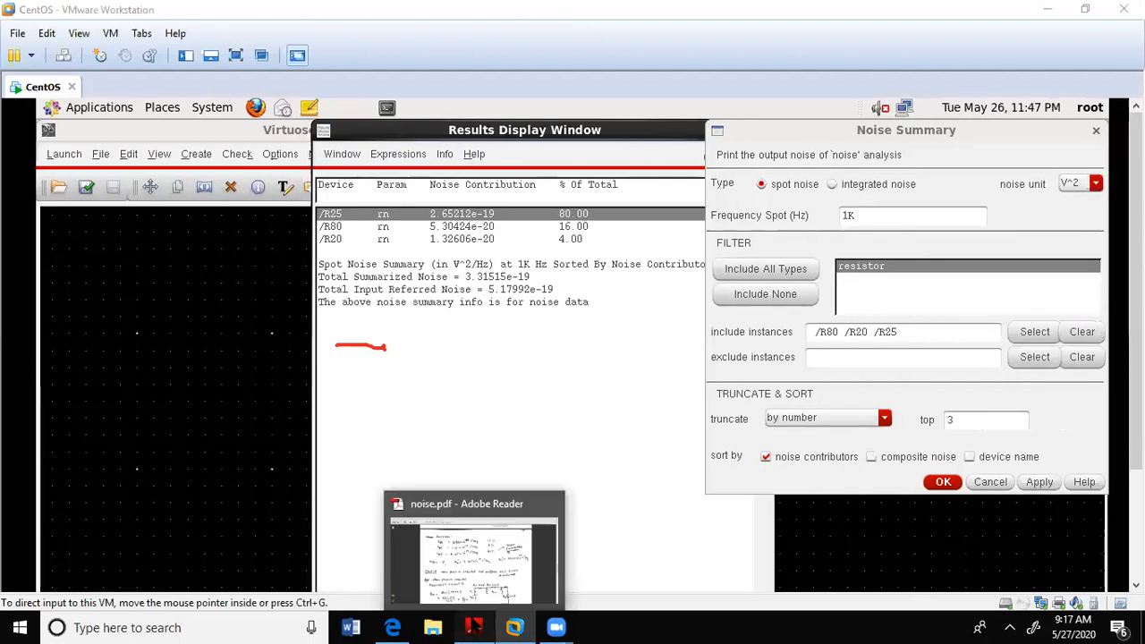
pyautogui.click(475, 627)
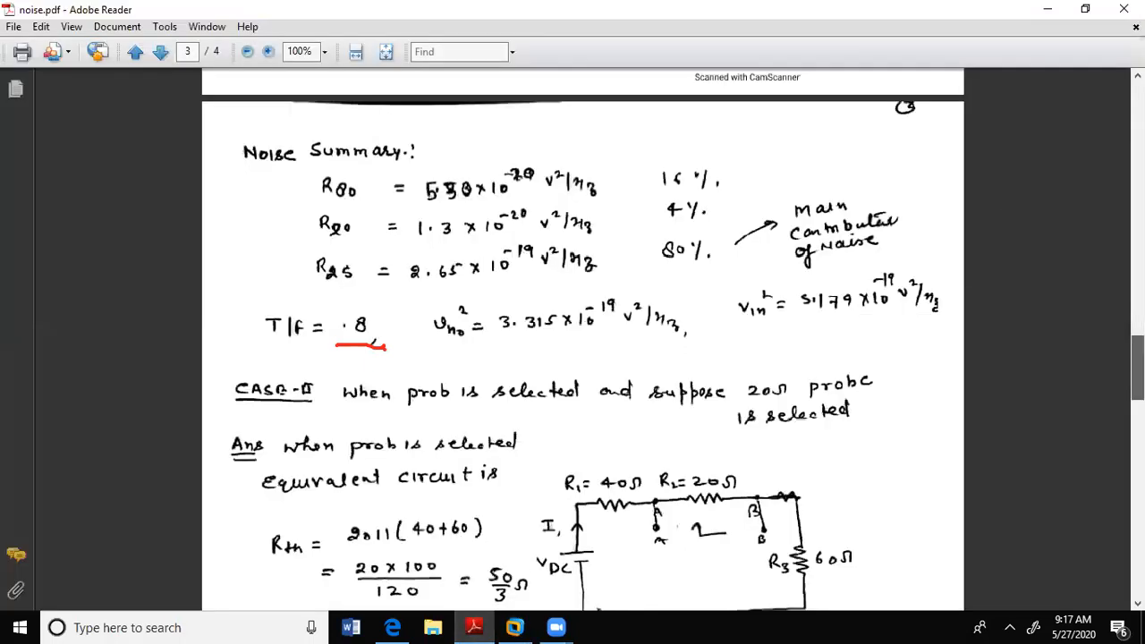
pyautogui.scroll(-5, 1137, 369)
pyautogui.scroll(5, 1119, 358)
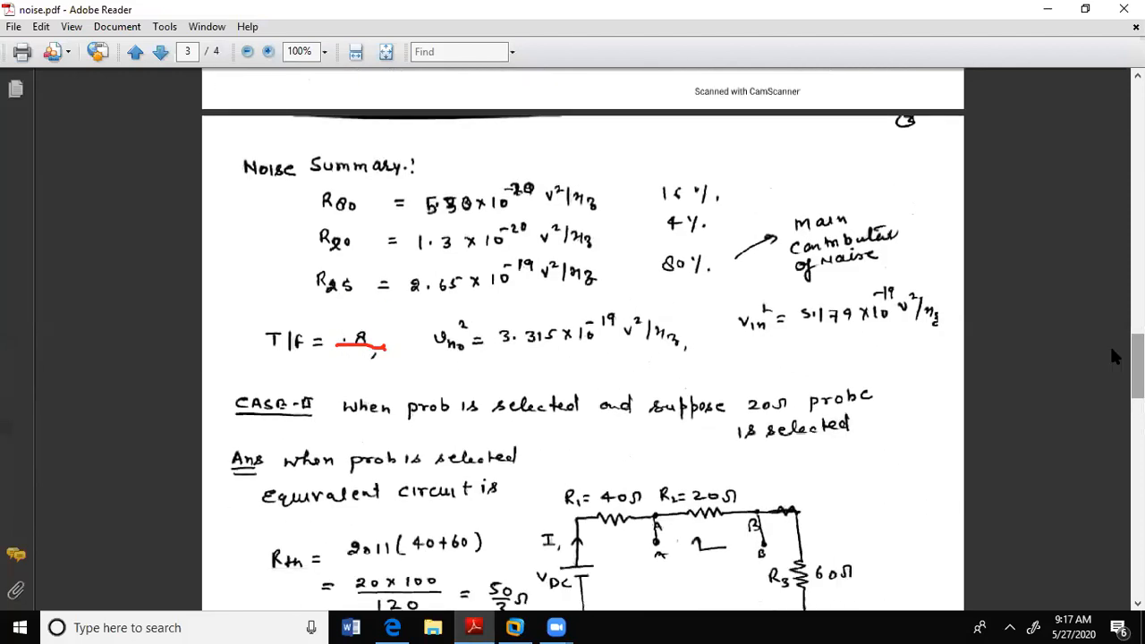
pyautogui.click(752, 138)
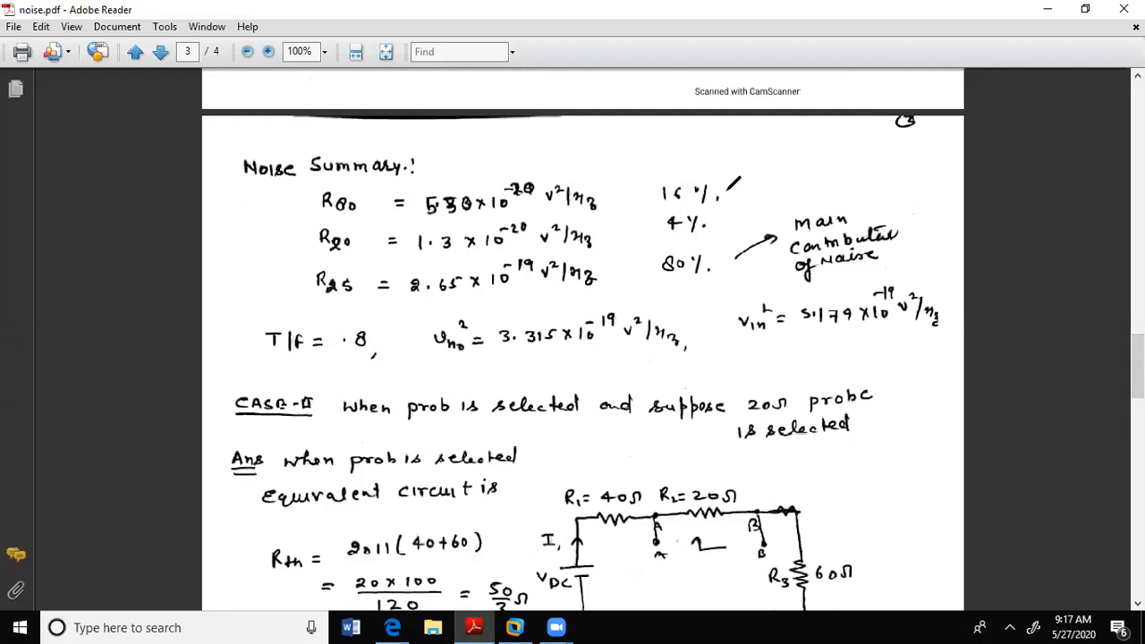
pyautogui.moveTo(727, 191); pyautogui.dragTo(770, 164)
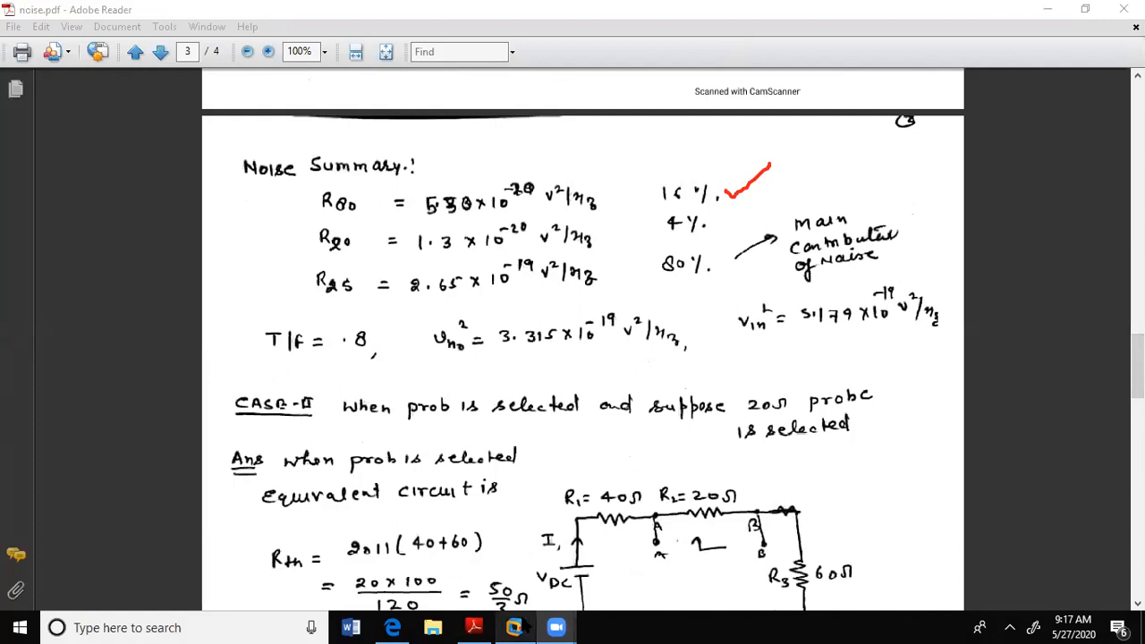
# - Compare the R25, R80 and R20 noise contributions in the Results Display Window with the hand calculations in noise.pdf
pyautogui.click(516, 627)
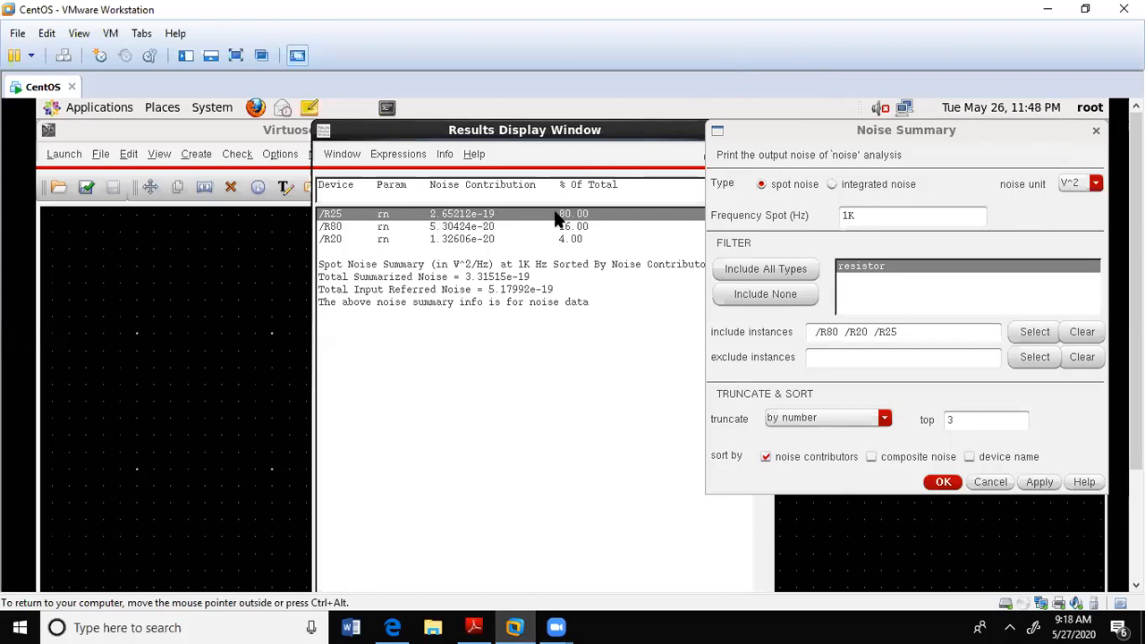
pyautogui.click(474, 628)
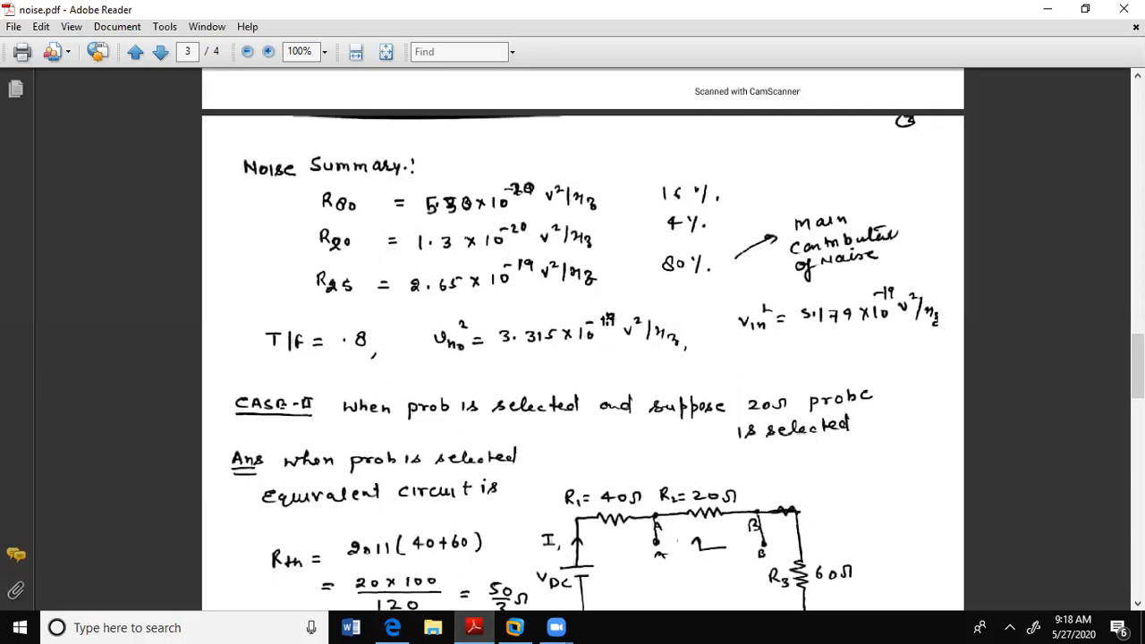
pyautogui.moveTo(517, 624)
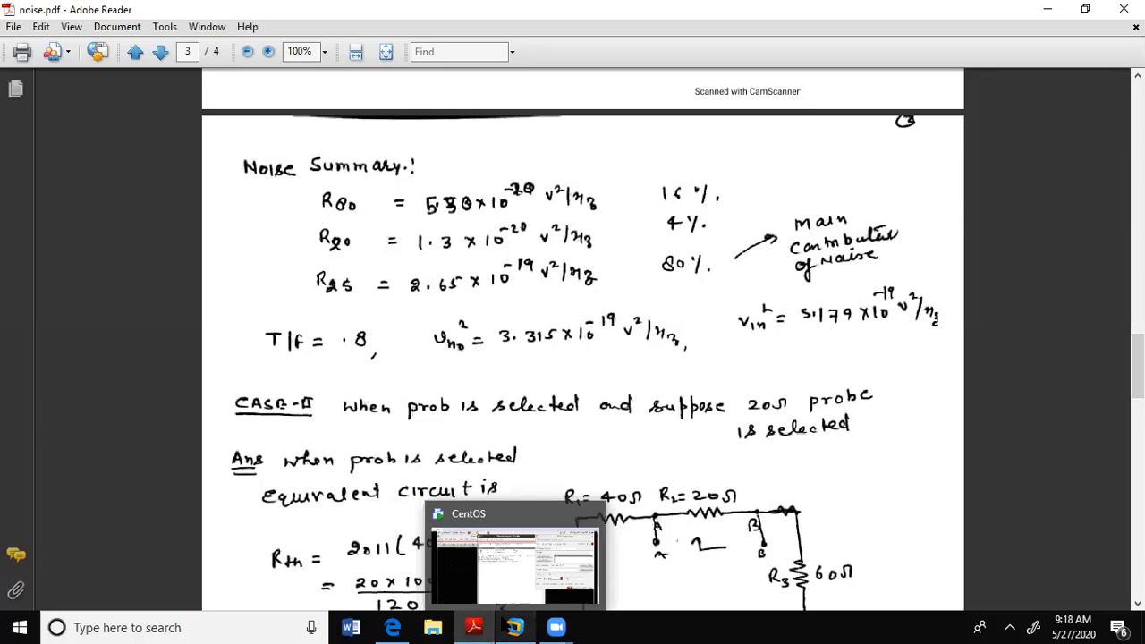
pyautogui.click(501, 591)
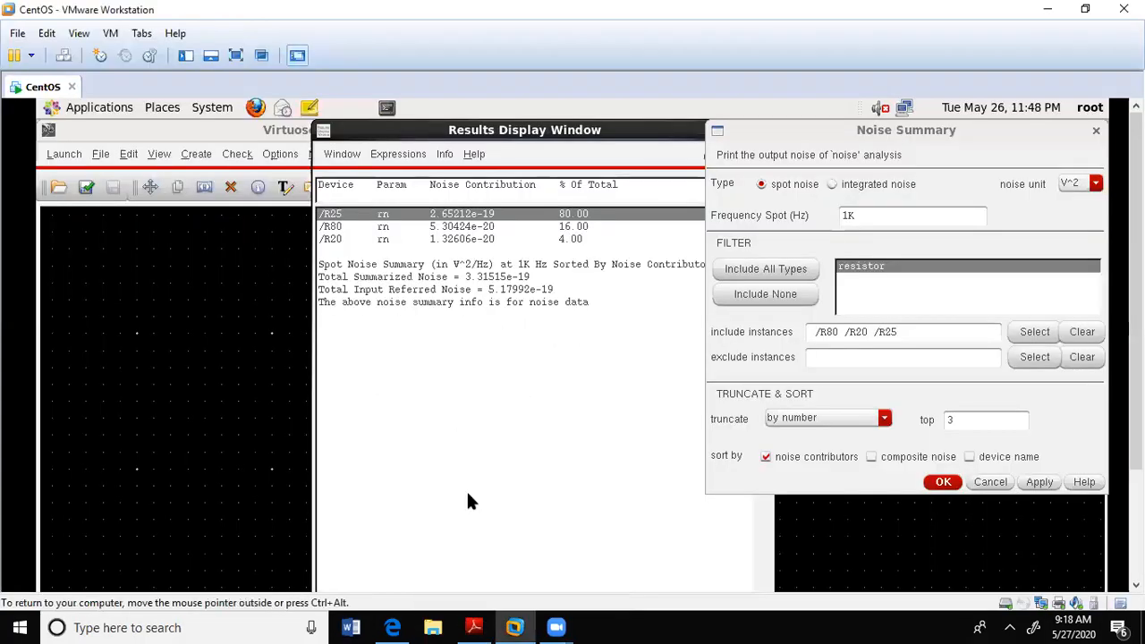
pyautogui.click(440, 229)
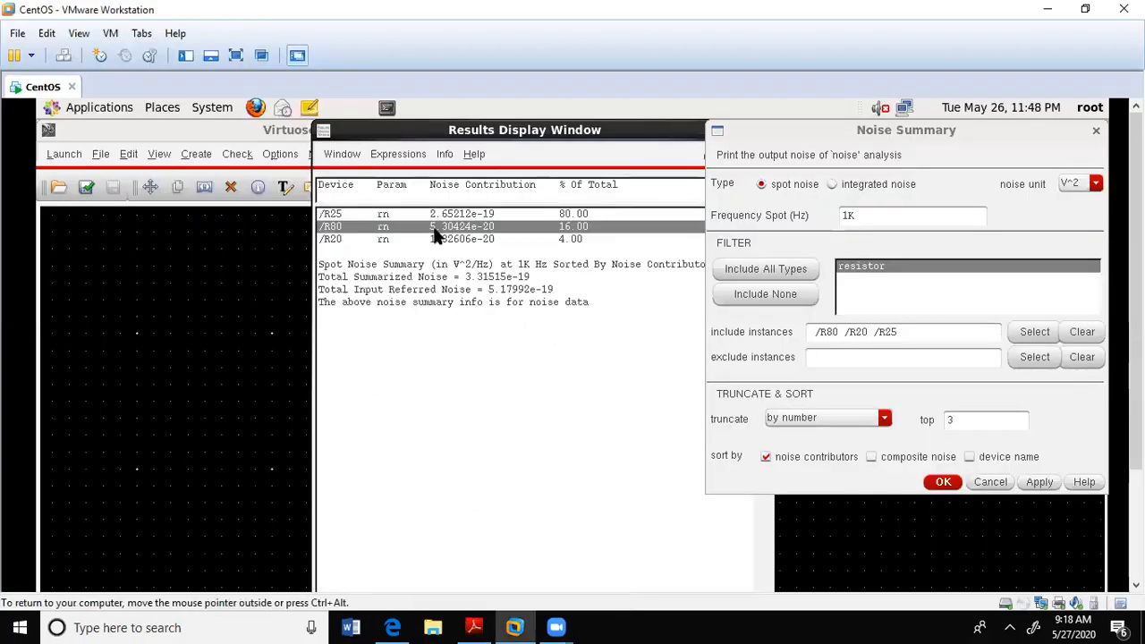
pyautogui.click(565, 240)
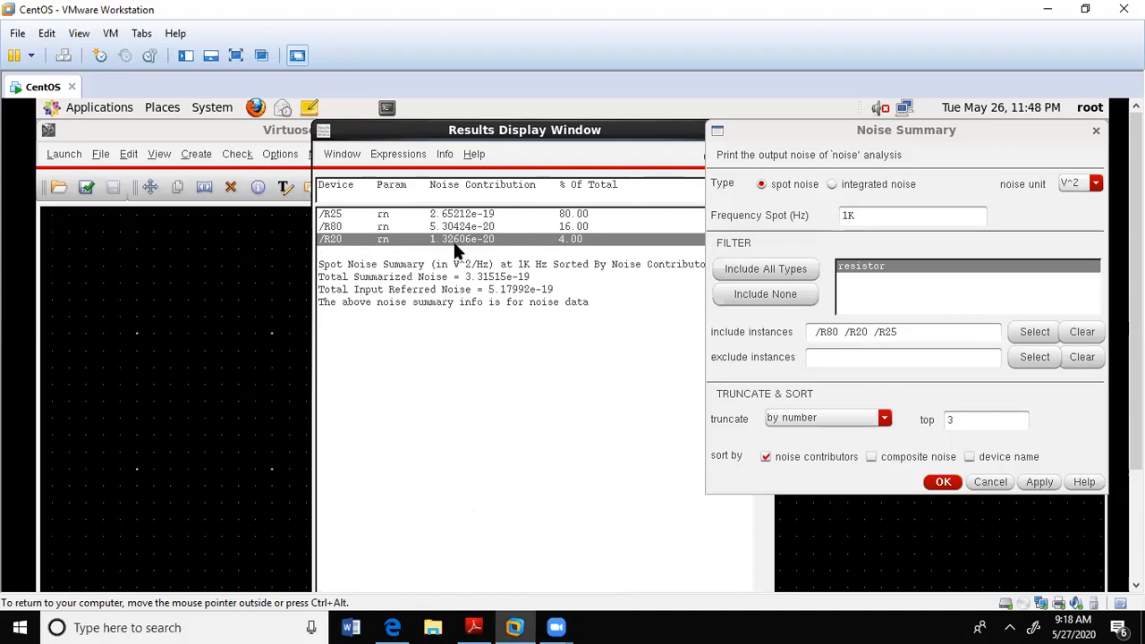
# - Switch to noise.pdf, tick the 16%, 4% and 80% contributions and underline the hand-calculated total output noise
pyautogui.click(474, 627)
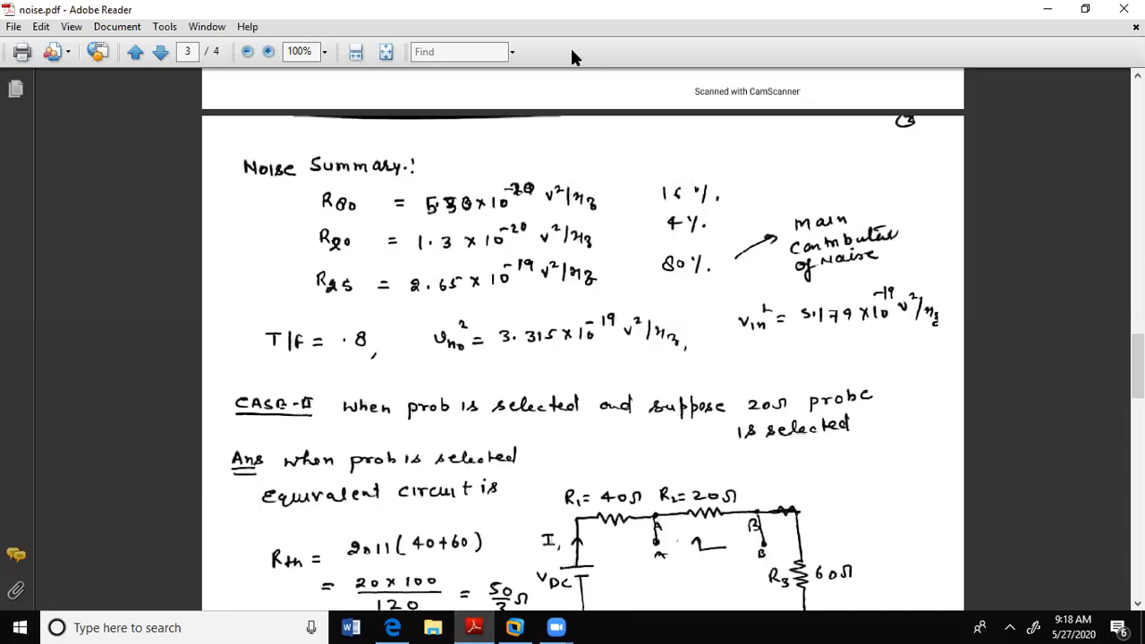
pyautogui.moveTo(719, 194); pyautogui.dragTo(752, 177)
pyautogui.moveTo(722, 231); pyautogui.dragTo(751, 213)
pyautogui.moveTo(714, 267); pyautogui.dragTo(727, 254)
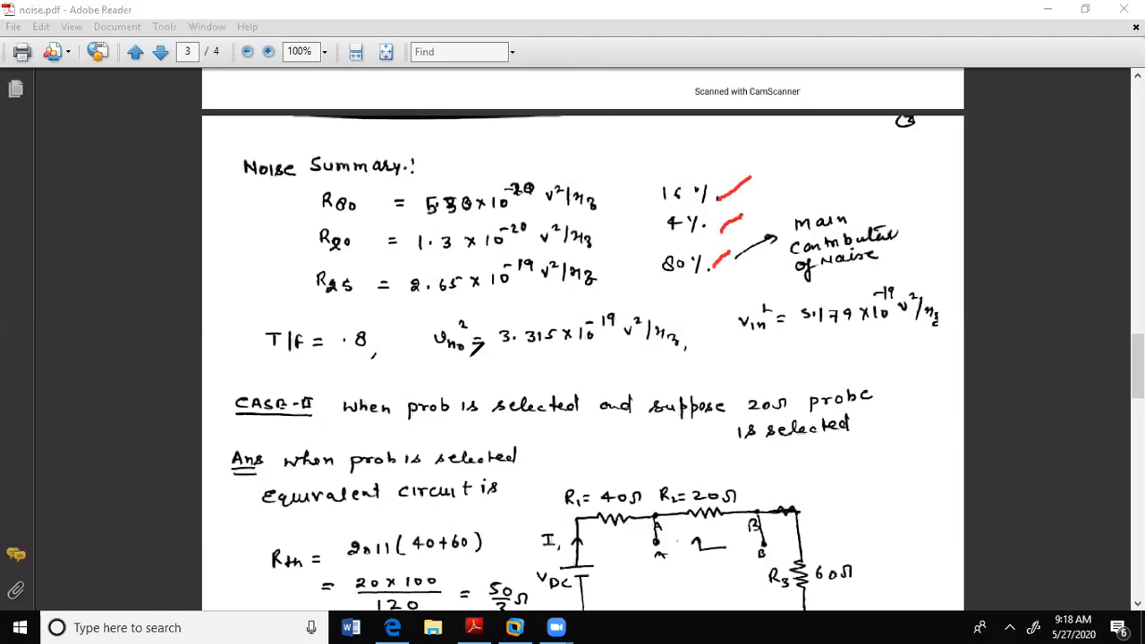
pyautogui.moveTo(434, 355); pyautogui.dragTo(626, 346)
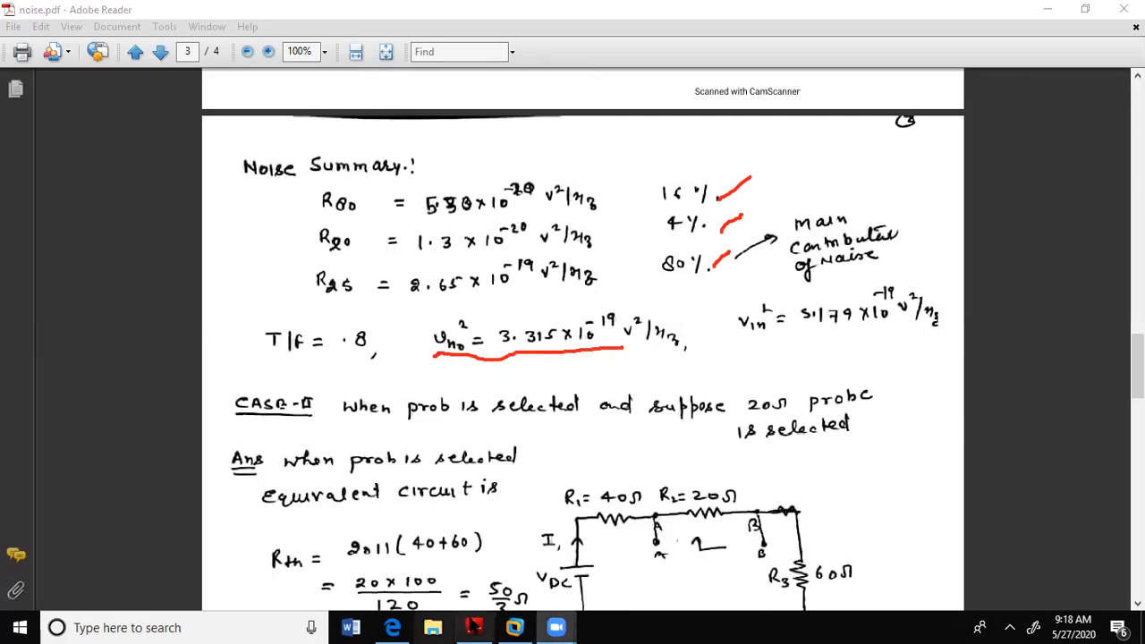
# - Compare the total summarized noise and total input-referred noise in the Results Display Window with the hand-calculated values in noise.pdf
pyautogui.click(514, 627)
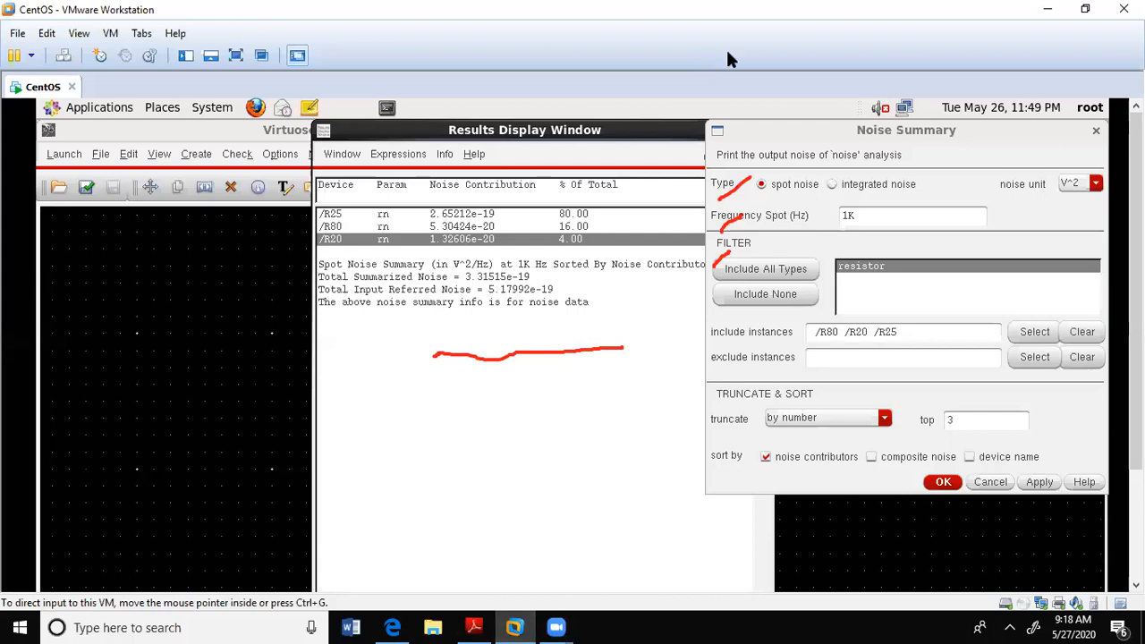
pyautogui.click(470, 280)
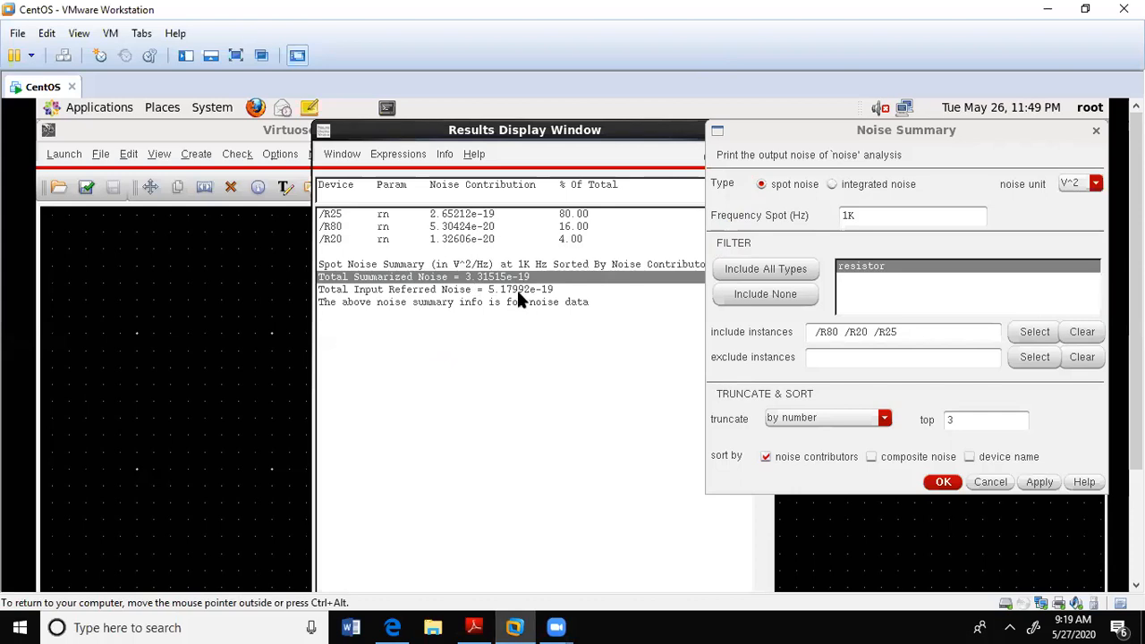
pyautogui.click(519, 291)
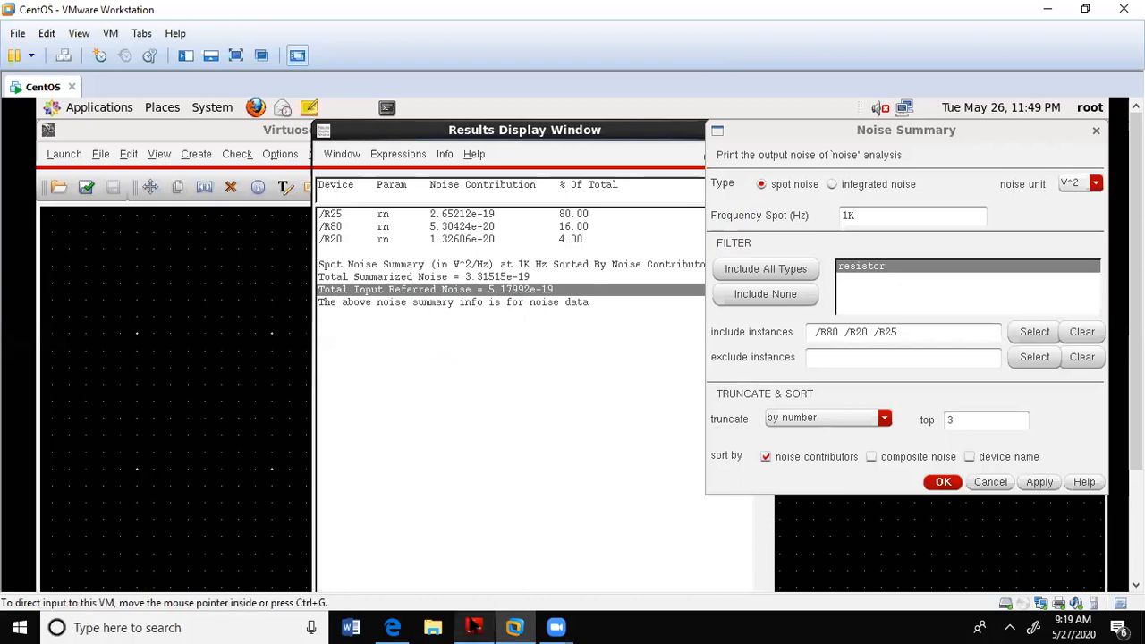
pyautogui.click(475, 628)
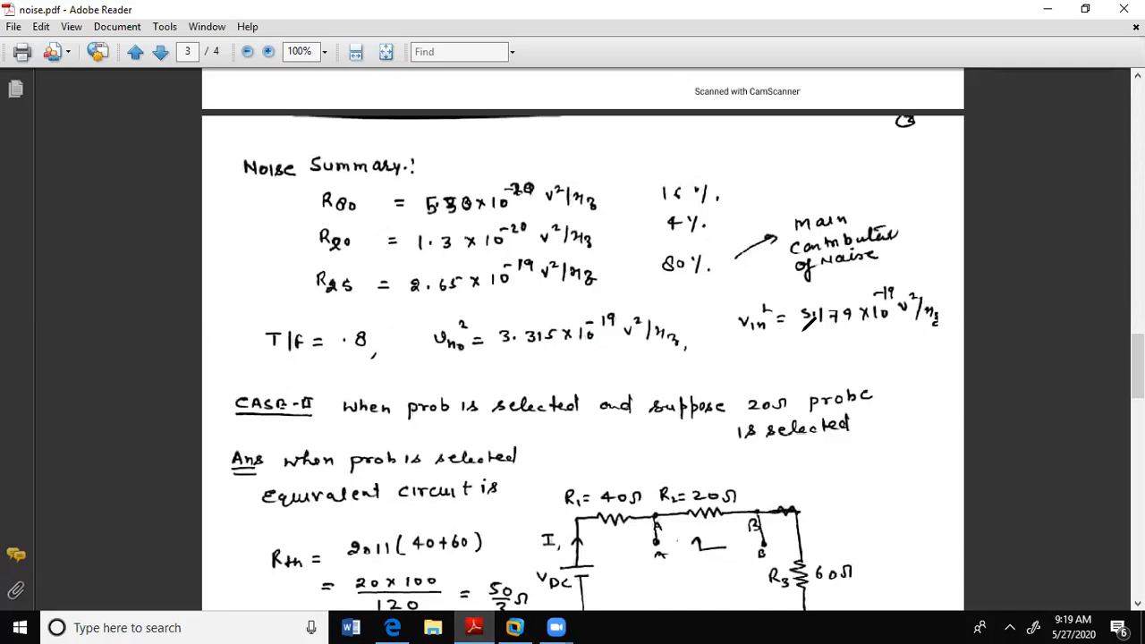
pyautogui.moveTo(800, 329); pyautogui.dragTo(893, 327)
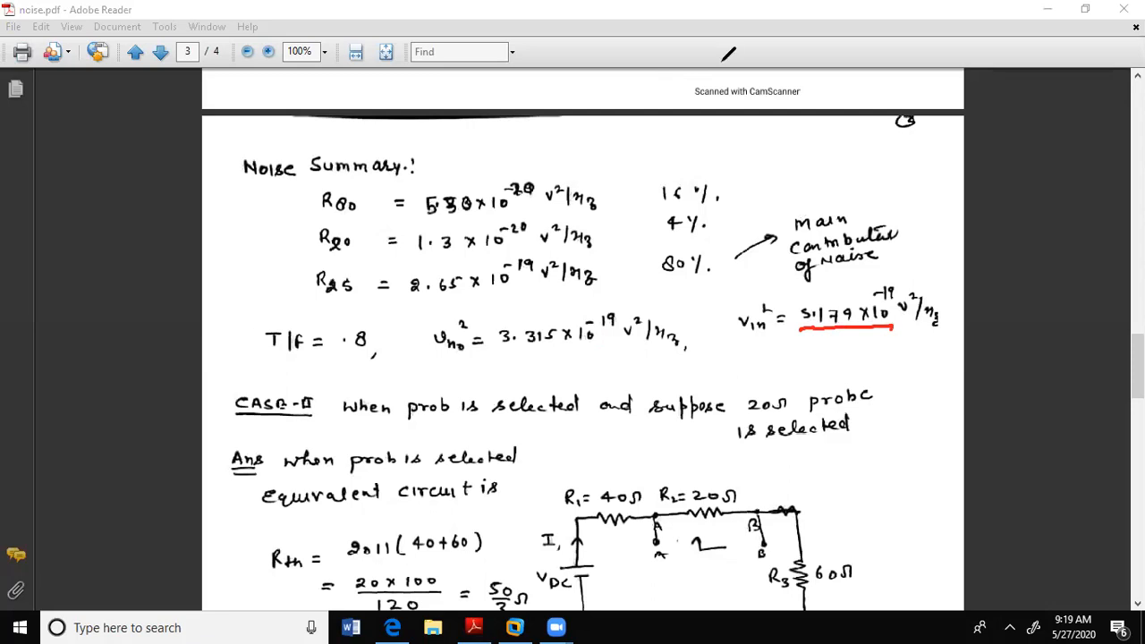
pyautogui.click(723, 61)
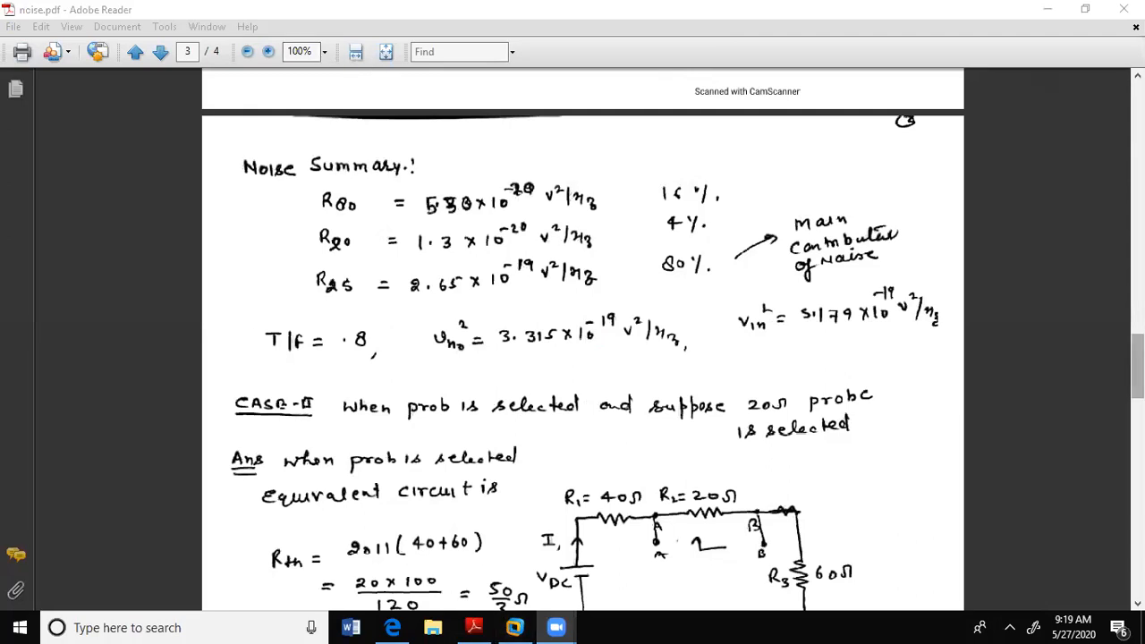
# - Examine the Case II equivalent circuit in noise.pdf, marking its 40, 20 and 60 Ω resistors and the probed 20 Ω branch
pyautogui.scroll(-10, 581, 340)
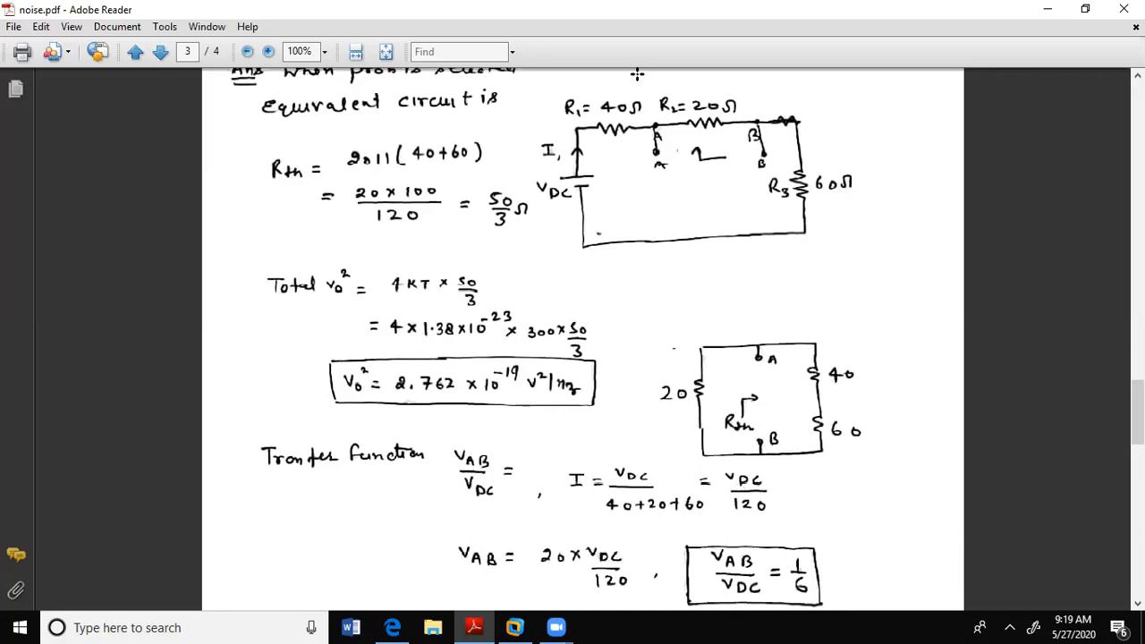
pyautogui.moveTo(617, 87); pyautogui.dragTo(624, 76)
pyautogui.moveTo(707, 93); pyautogui.dragTo(716, 83)
pyautogui.moveTo(837, 163); pyautogui.dragTo(847, 152)
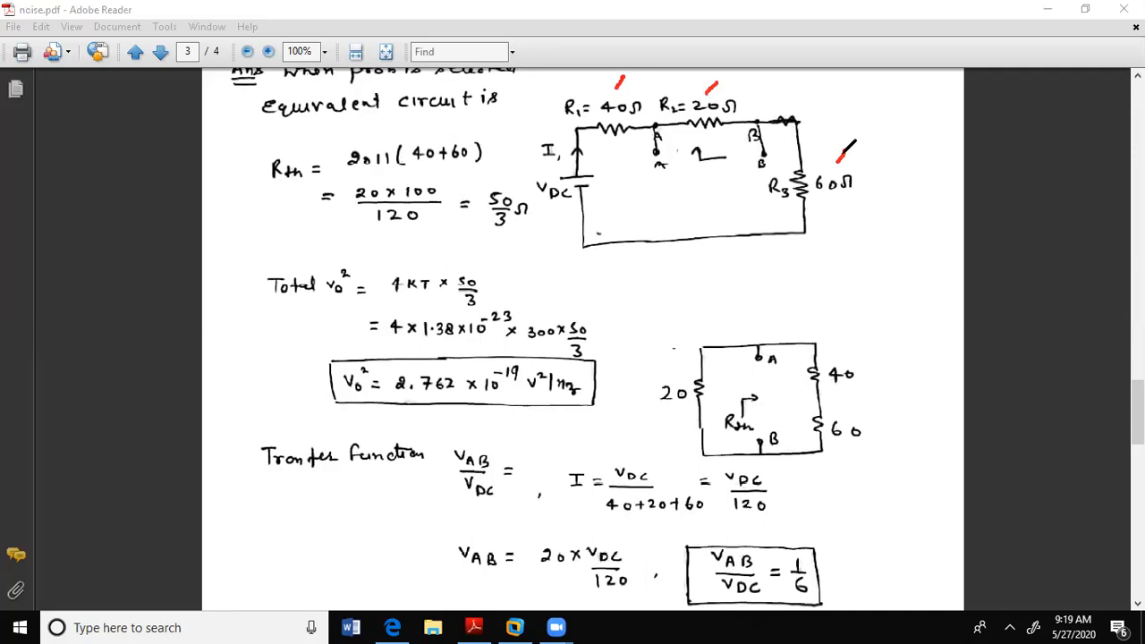
pyautogui.moveTo(677, 141); pyautogui.dragTo(736, 134)
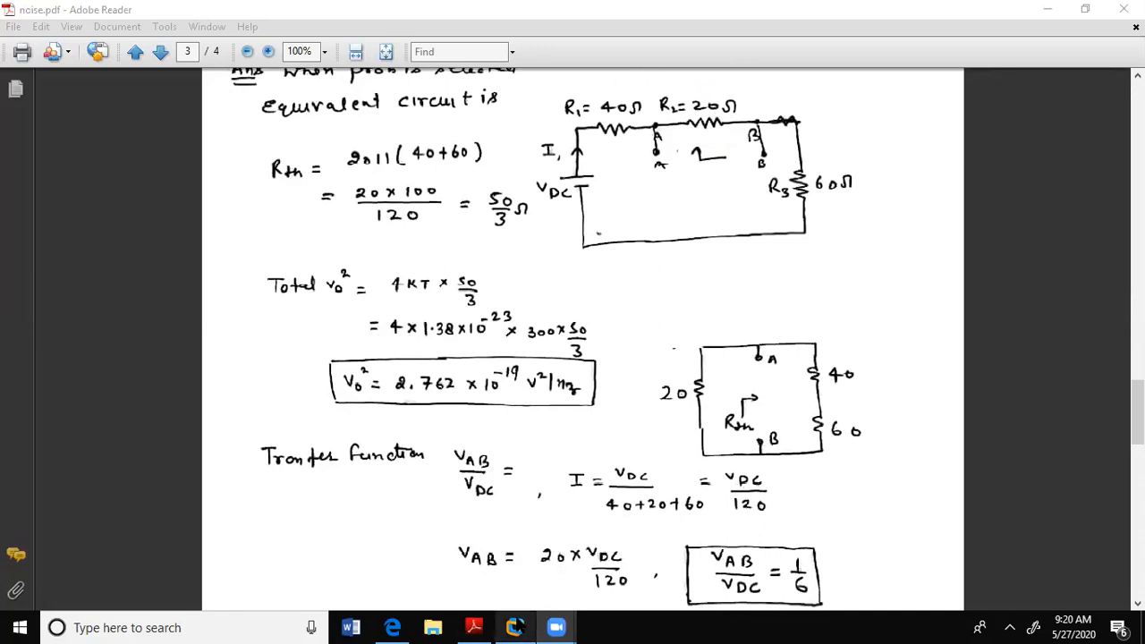
# - Back in the CentOS virtual machine, close the Noise Summary form and Results Display Window and show the schematic full screen
pyautogui.click(516, 627)
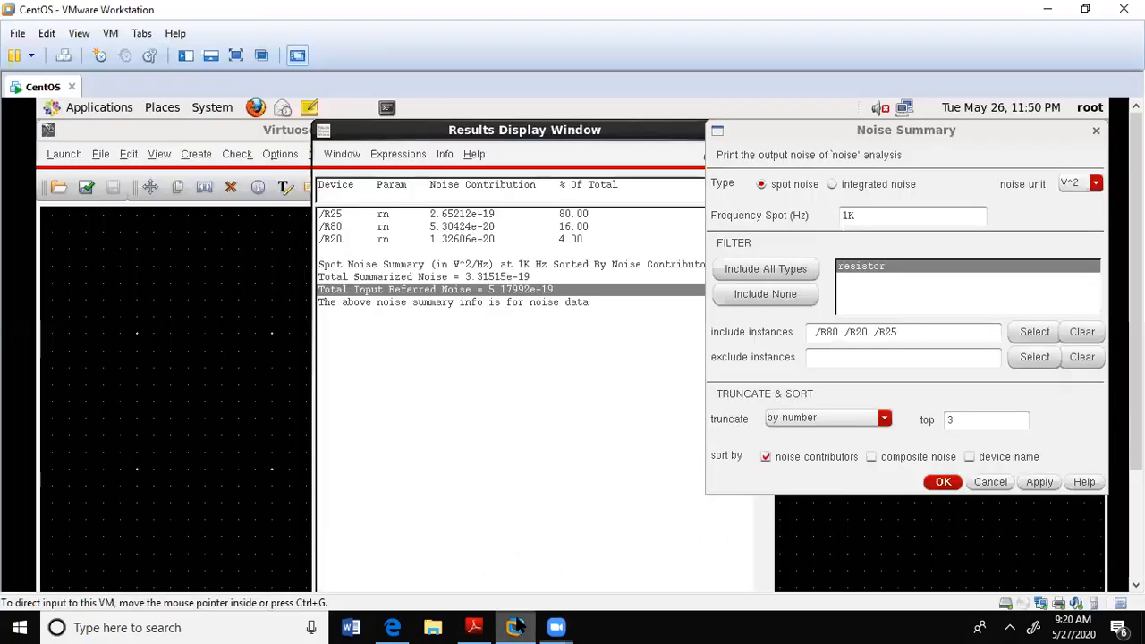
pyautogui.click(1099, 130)
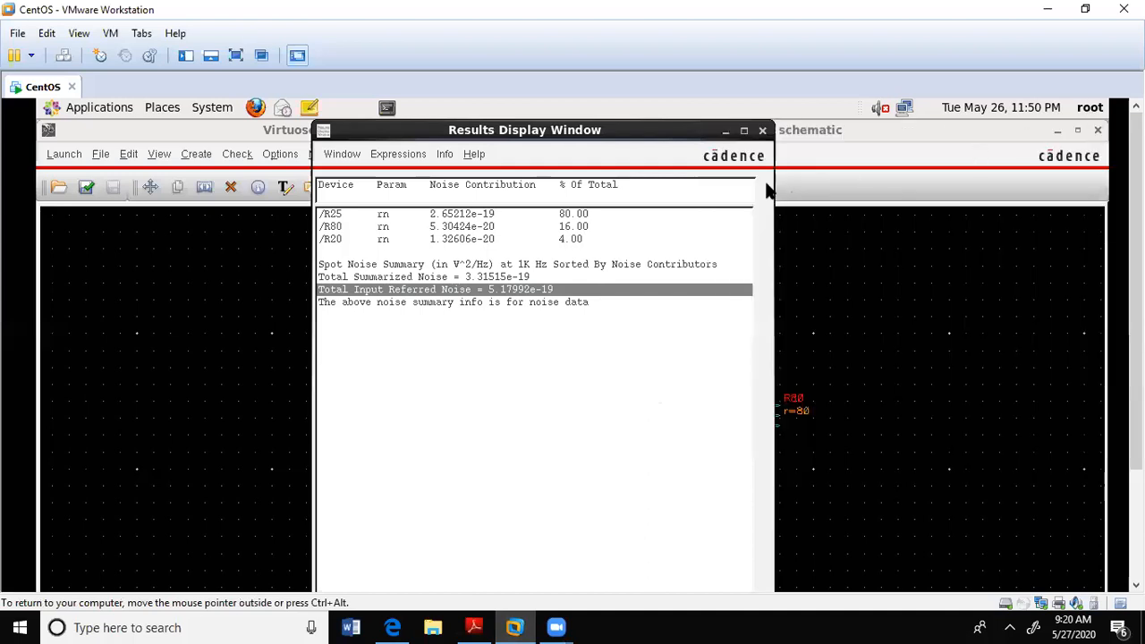
pyautogui.click(766, 130)
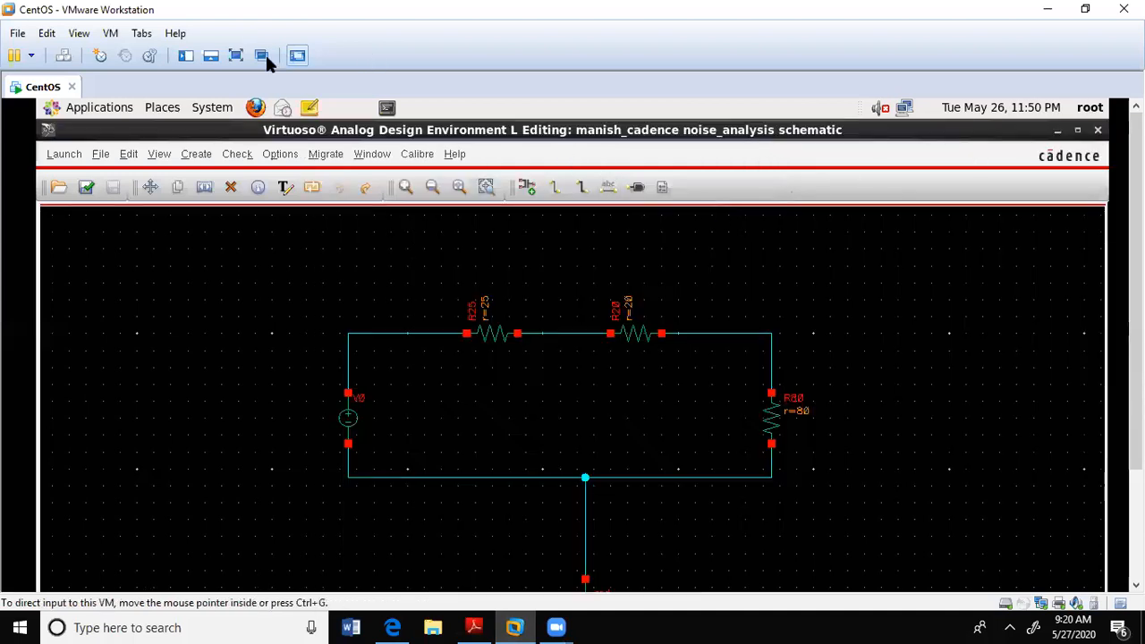
pyautogui.click(236, 56)
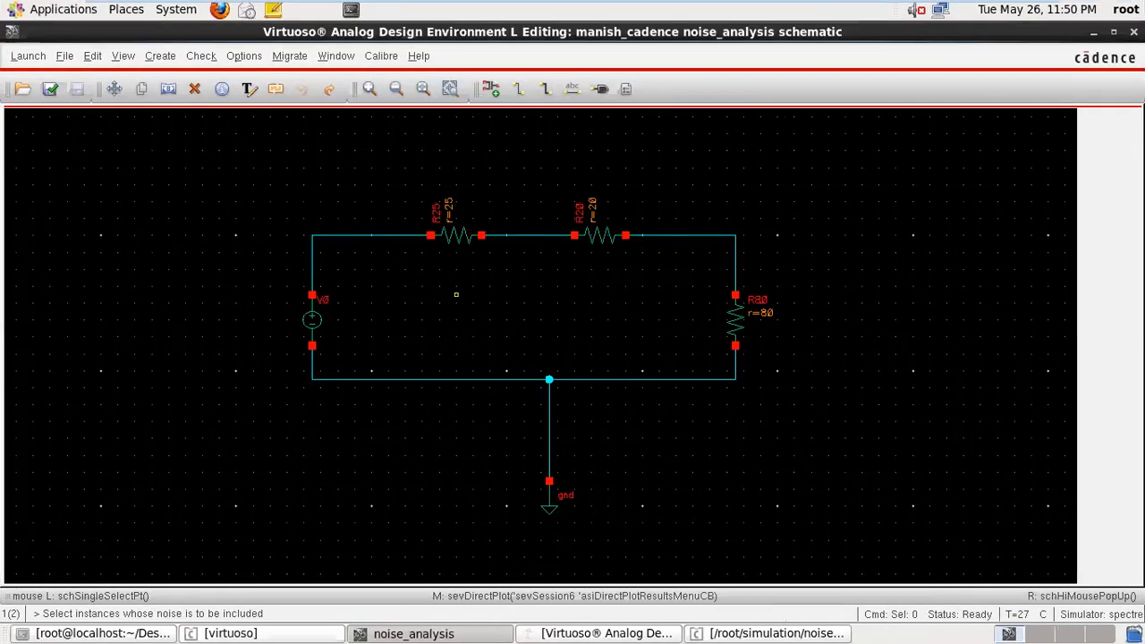
# - Leave the instance selection and change resistor R25 to instance name R40 with a resistance of 40 Ohms
pyautogui.press('Escape')
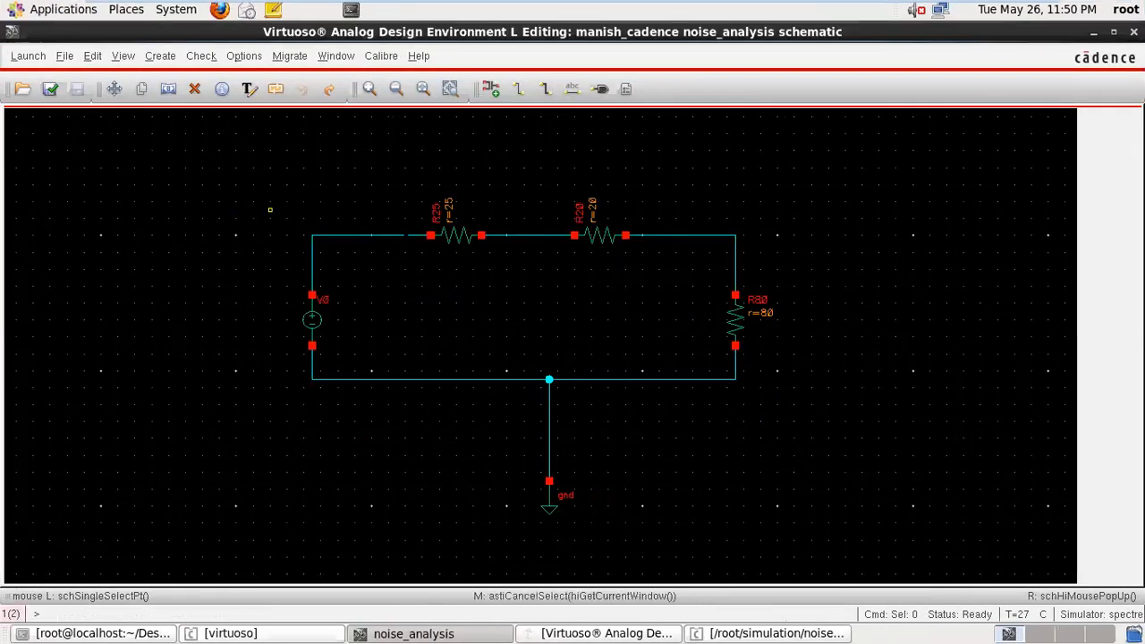
pyautogui.doubleClick(448, 238)
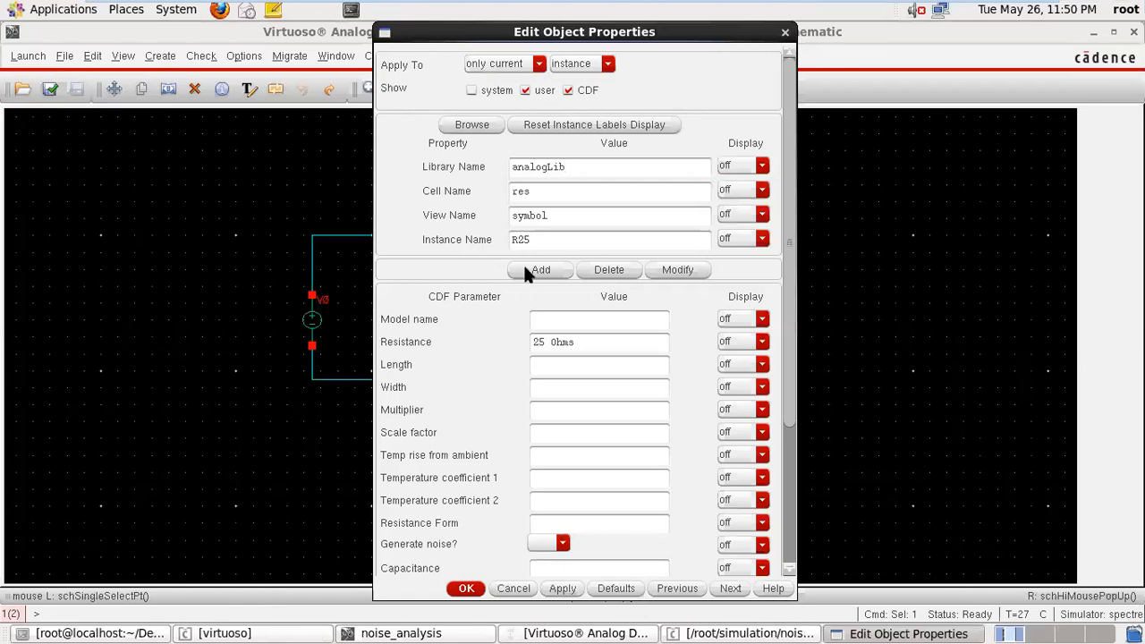
pyautogui.click(537, 342)
pyautogui.press('Delete')
pyautogui.press('Delete')
pyautogui.write('40')
pyautogui.click(562, 589)
pyautogui.click(463, 587)
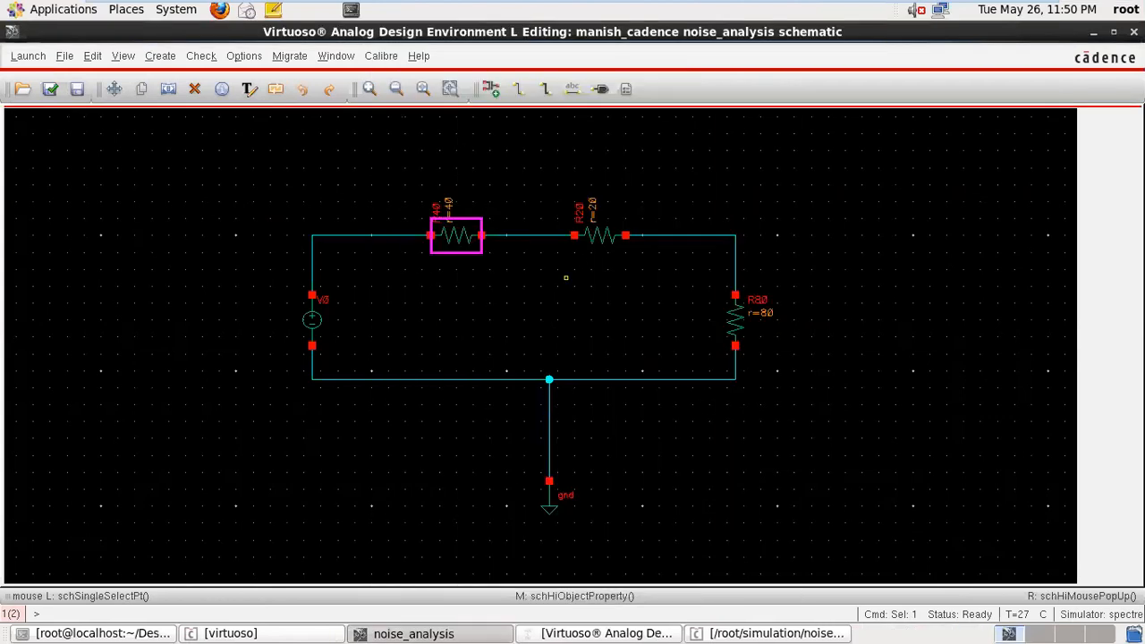
# - Inspect the properties of resistor R20 and check them against the Case II circuit in noise.pdf
pyautogui.click(585, 233)
pyautogui.press('q')
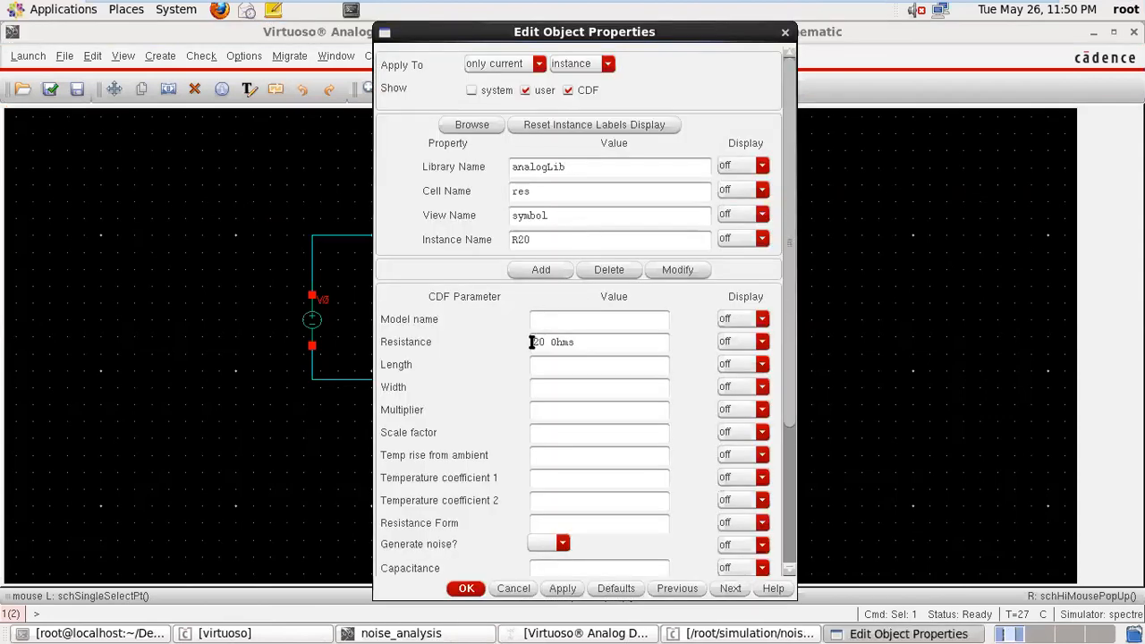
pyautogui.click(785, 33)
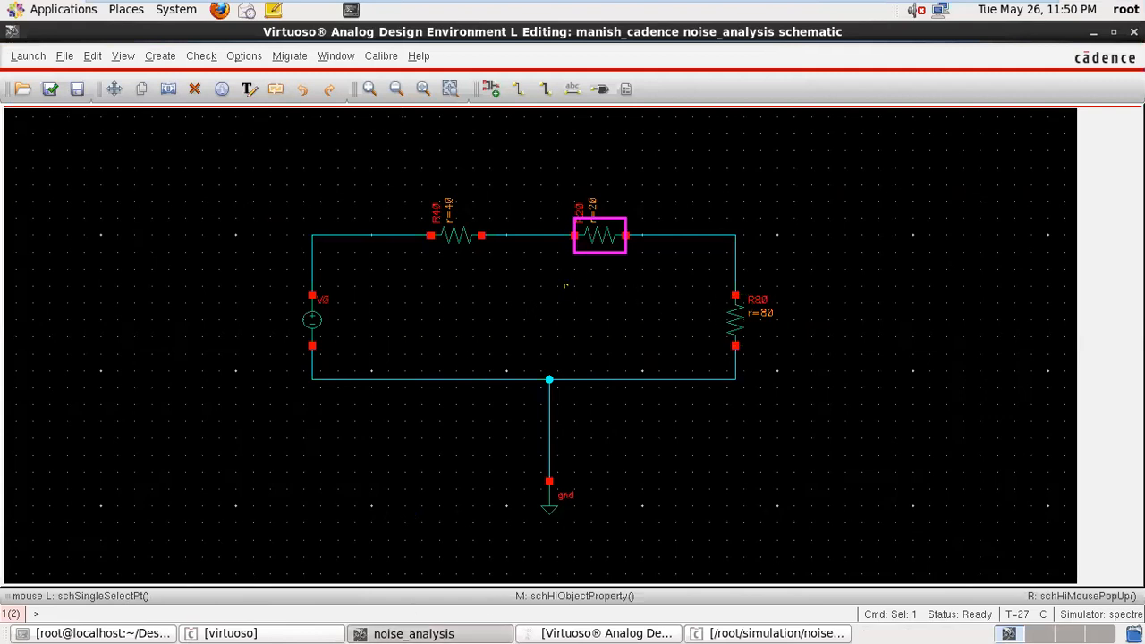
pyautogui.moveTo(286, 7)
pyautogui.click(565, 11)
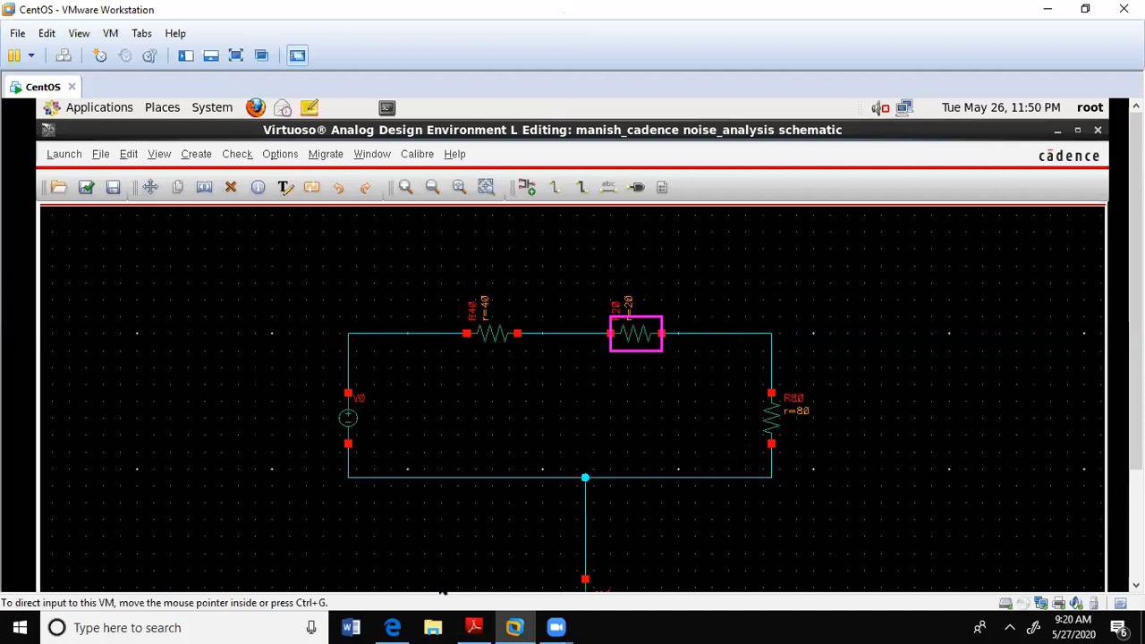
pyautogui.click(474, 627)
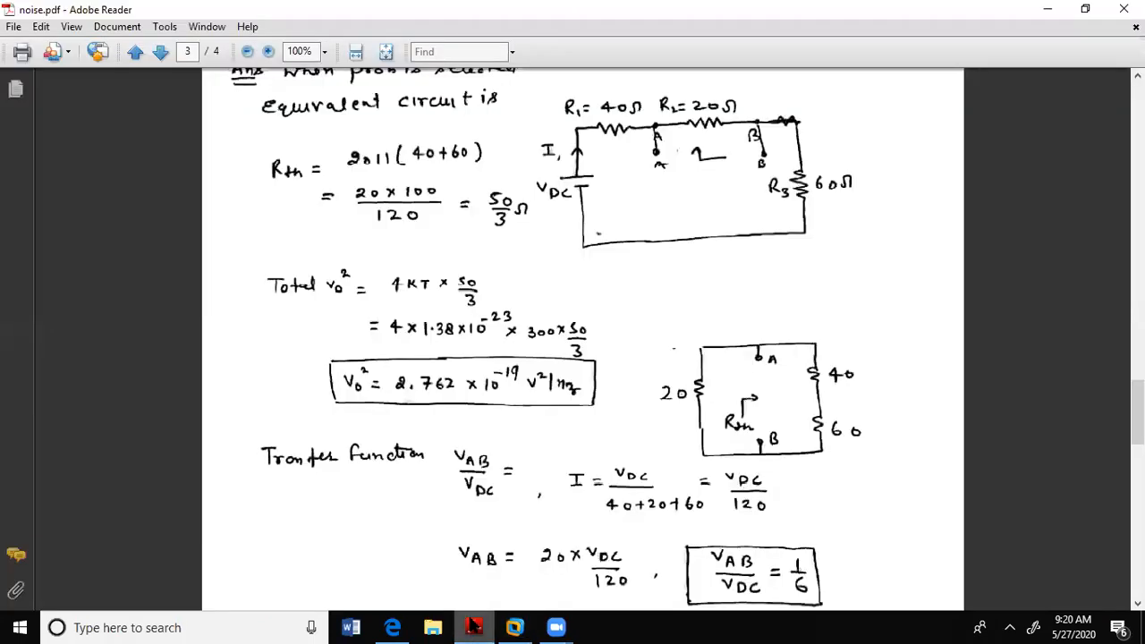
pyautogui.click(475, 627)
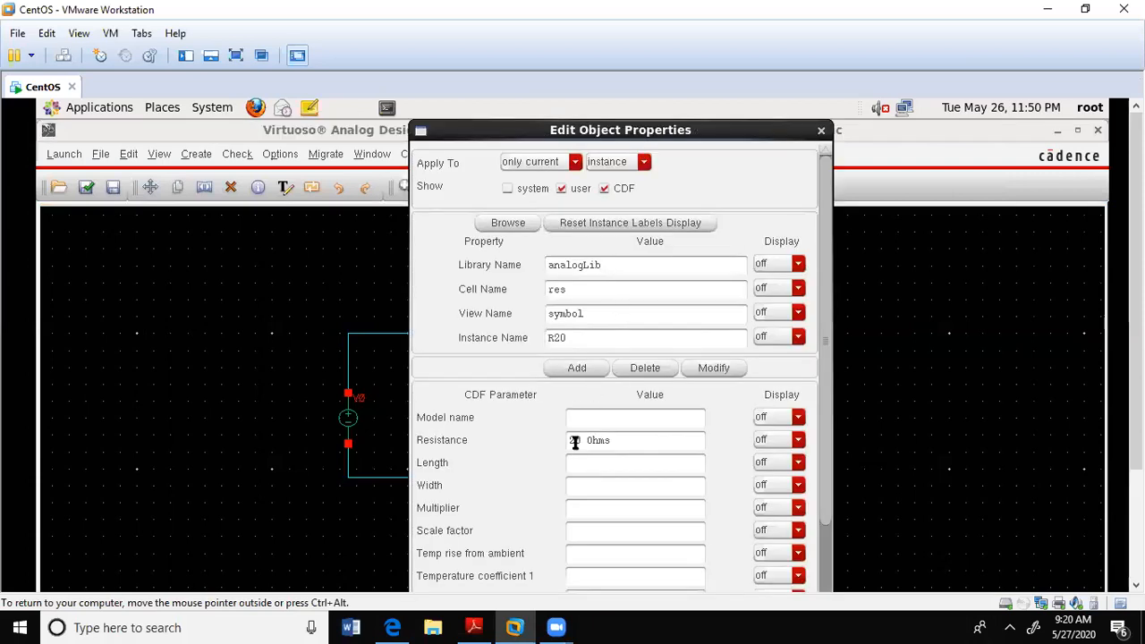
# - Set the resistance of resistor R20 to 60 Ohms and confirm its properties
pyautogui.press('BackSpace')
pyautogui.press('BackSpace')
pyautogui.write('60')
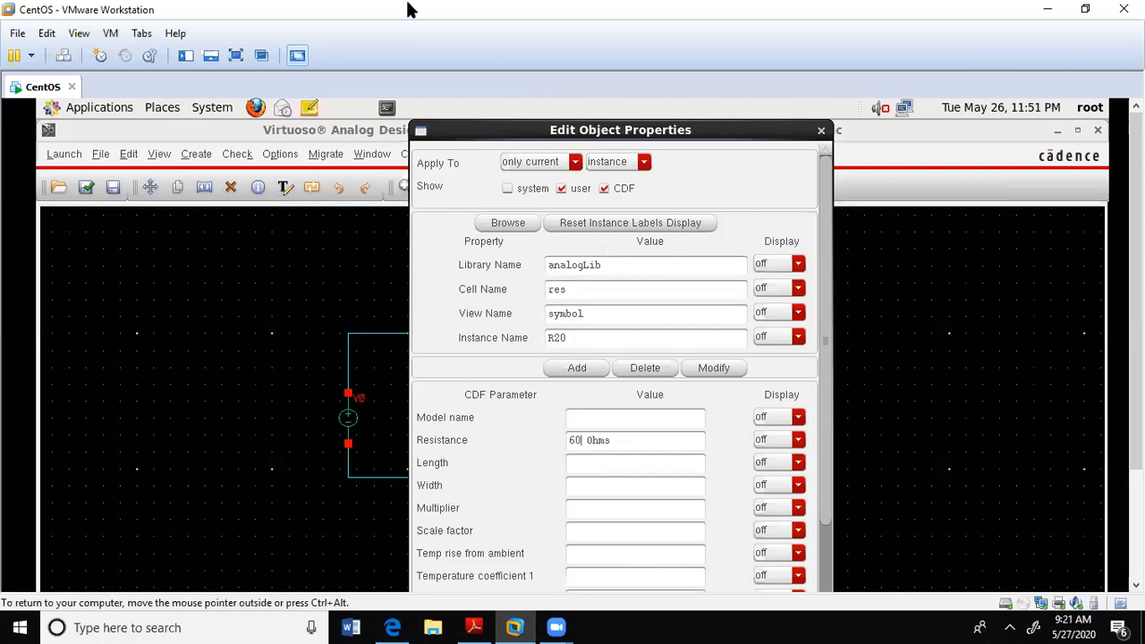
pyautogui.click(237, 54)
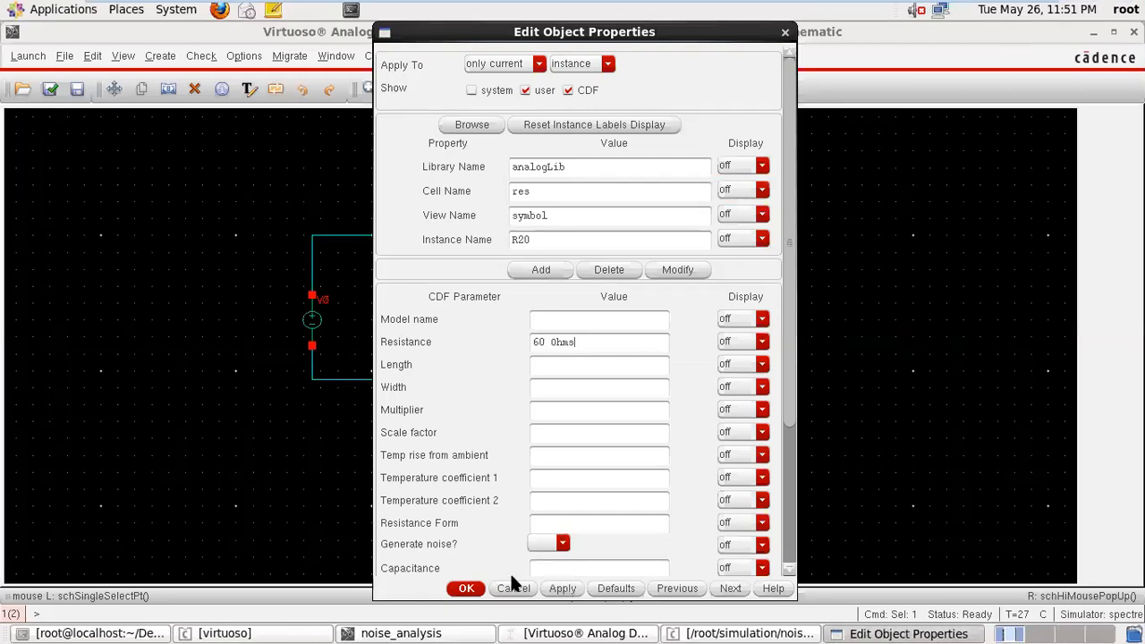
pyautogui.click(466, 590)
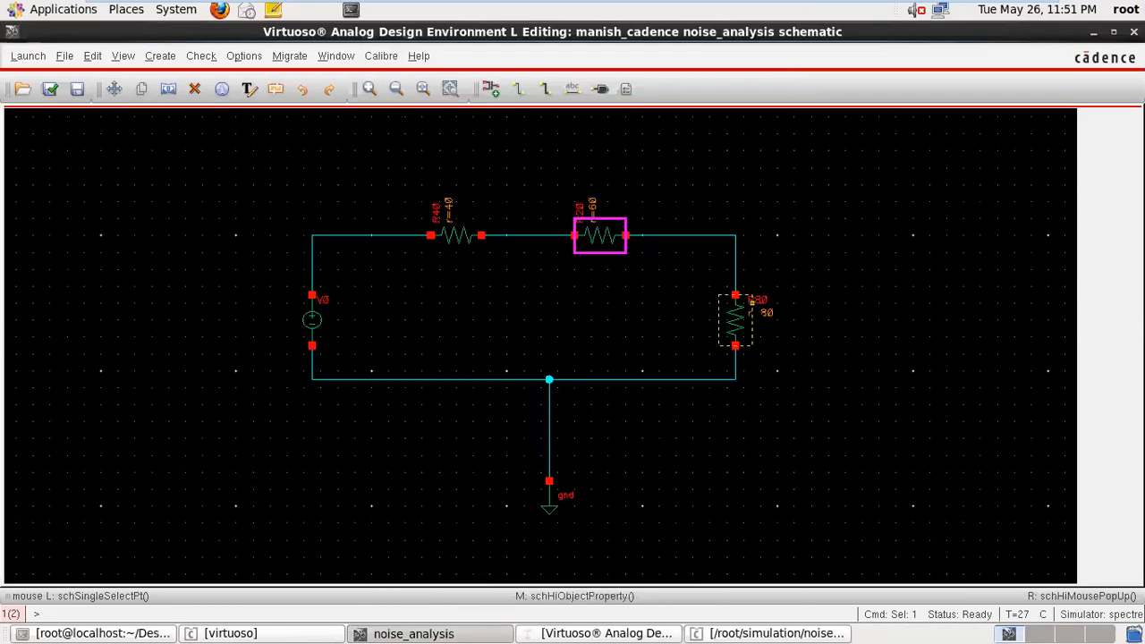
# - Clear the schematic selection and recheck the Case II resistor values in noise.pdf before returning to the CentOS virtual machine
pyautogui.click(829, 370)
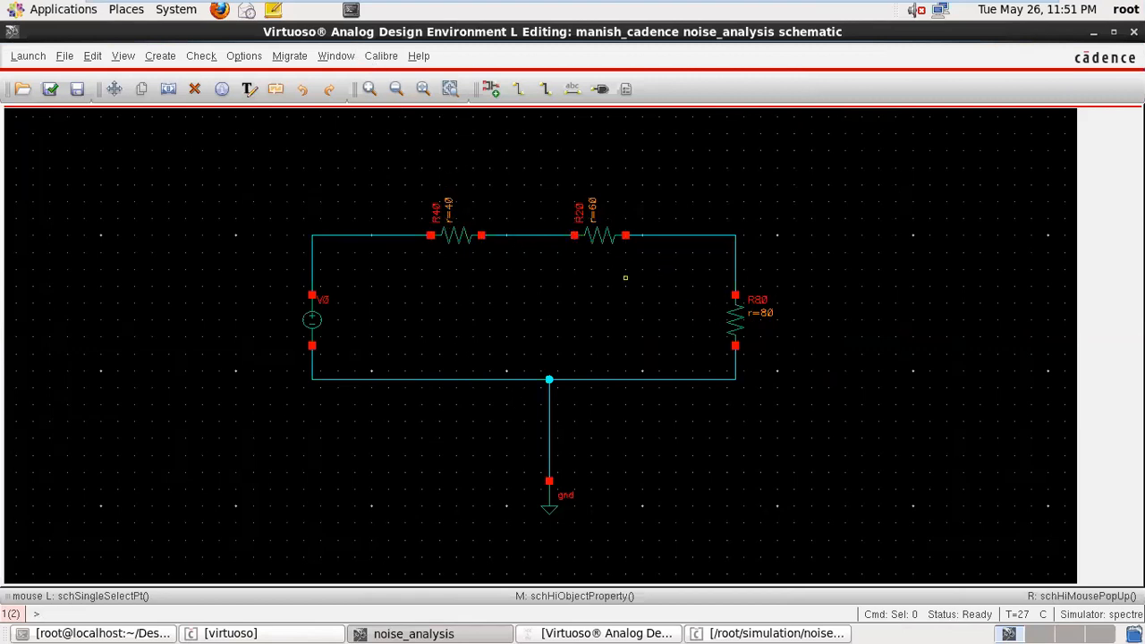
pyautogui.moveTo(379, 7)
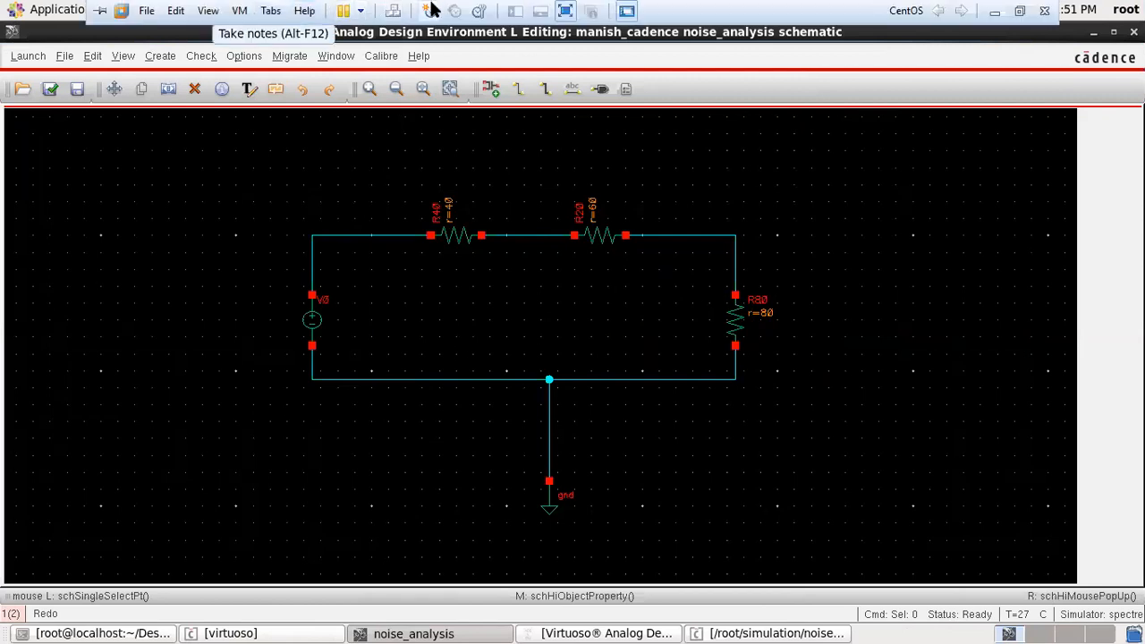
pyautogui.click(564, 11)
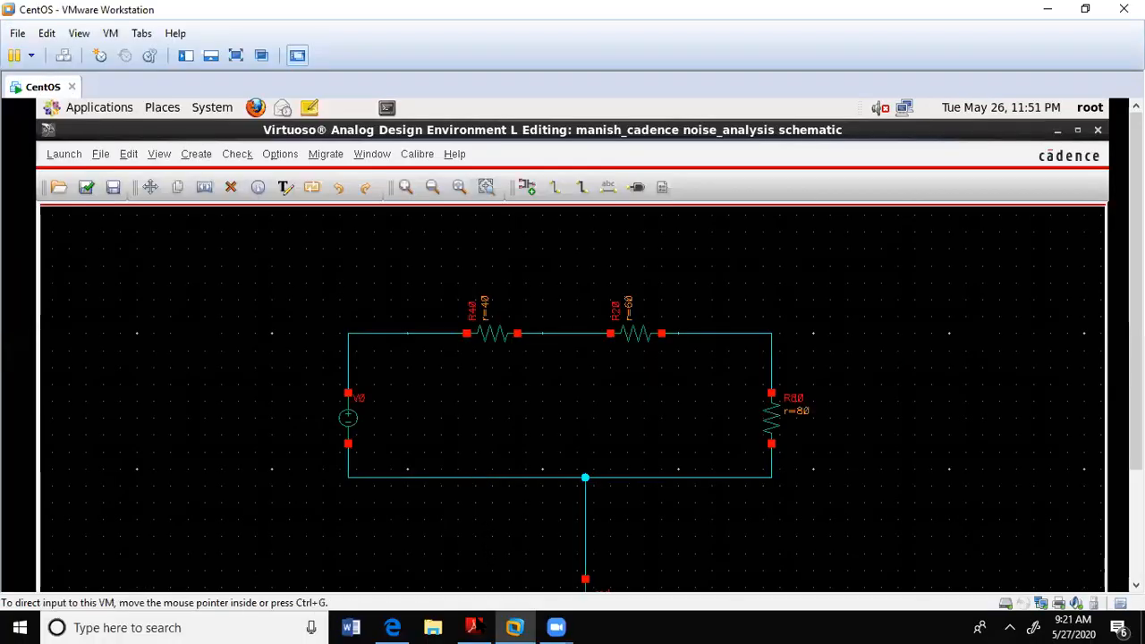
pyautogui.click(475, 628)
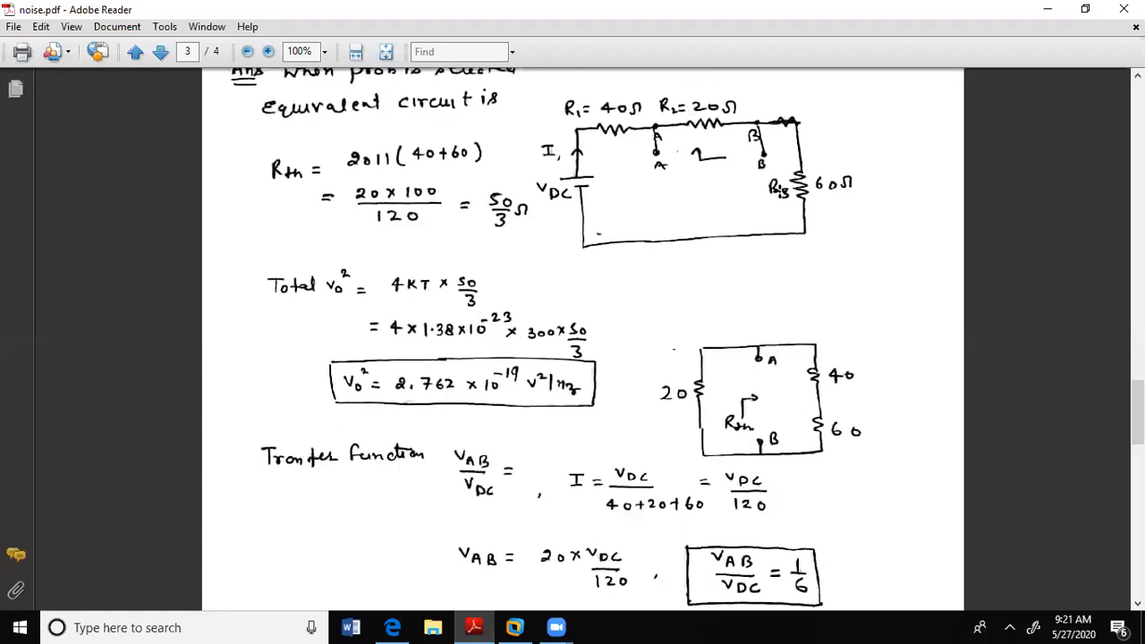
pyautogui.click(514, 627)
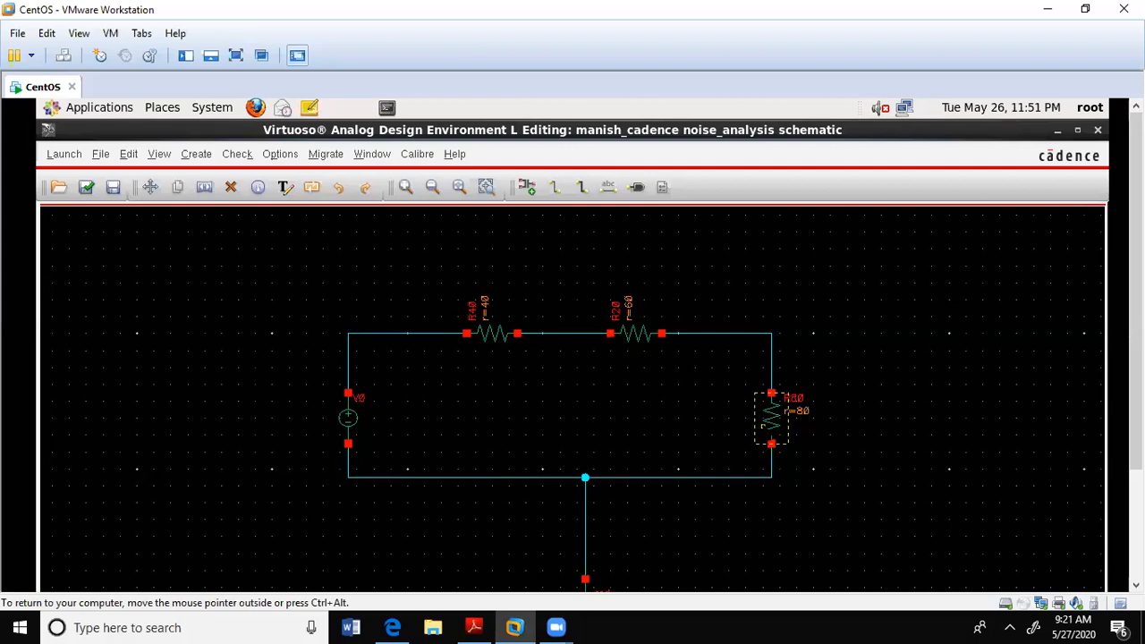
# - Change resistor R80 to instance name R60 with a resistance of 60 Ohms, and check and save the schematic
pyautogui.click(763, 427)
pyautogui.press('q')
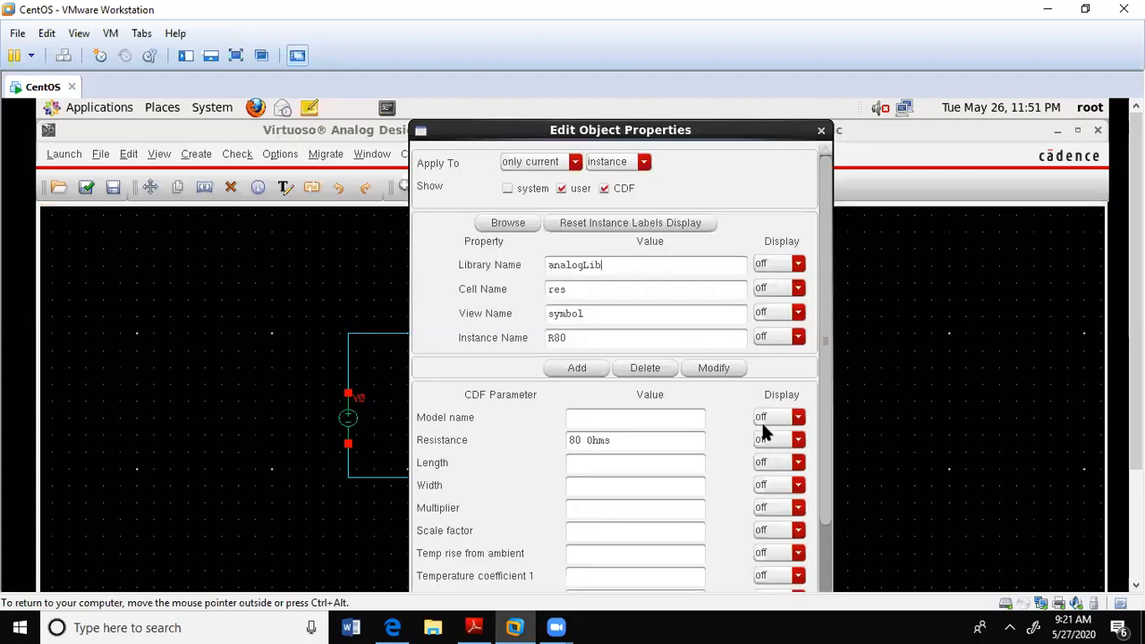
pyautogui.click(574, 440)
pyautogui.press('BackSpace')
pyautogui.write('6')
pyautogui.press('Delete')
pyautogui.press('Delete')
pyautogui.write('60')
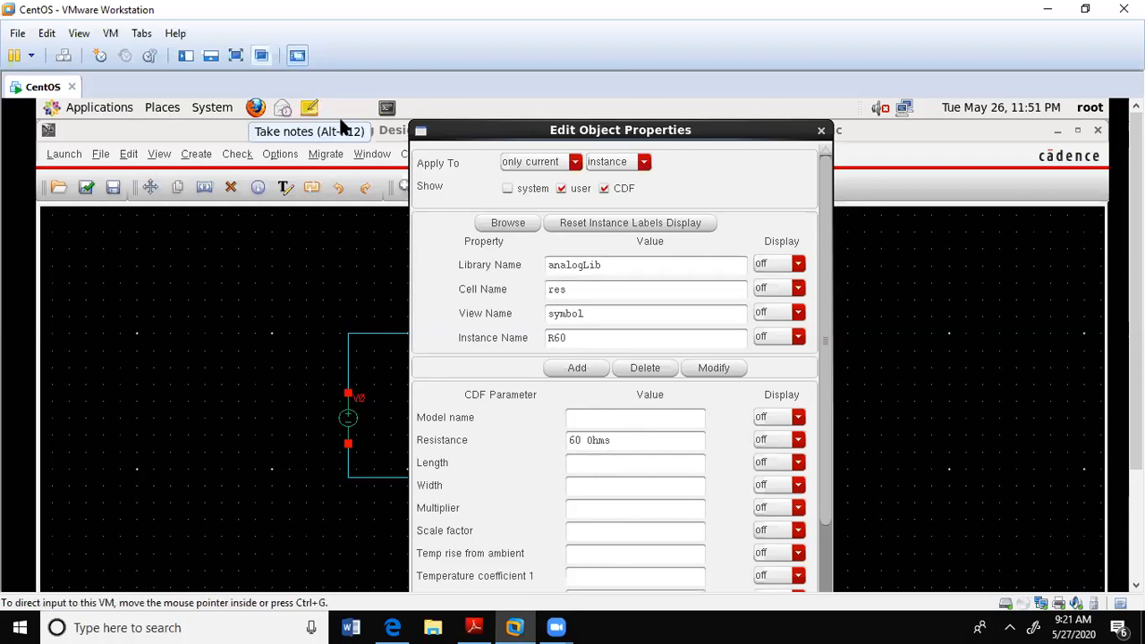
pyautogui.click(236, 55)
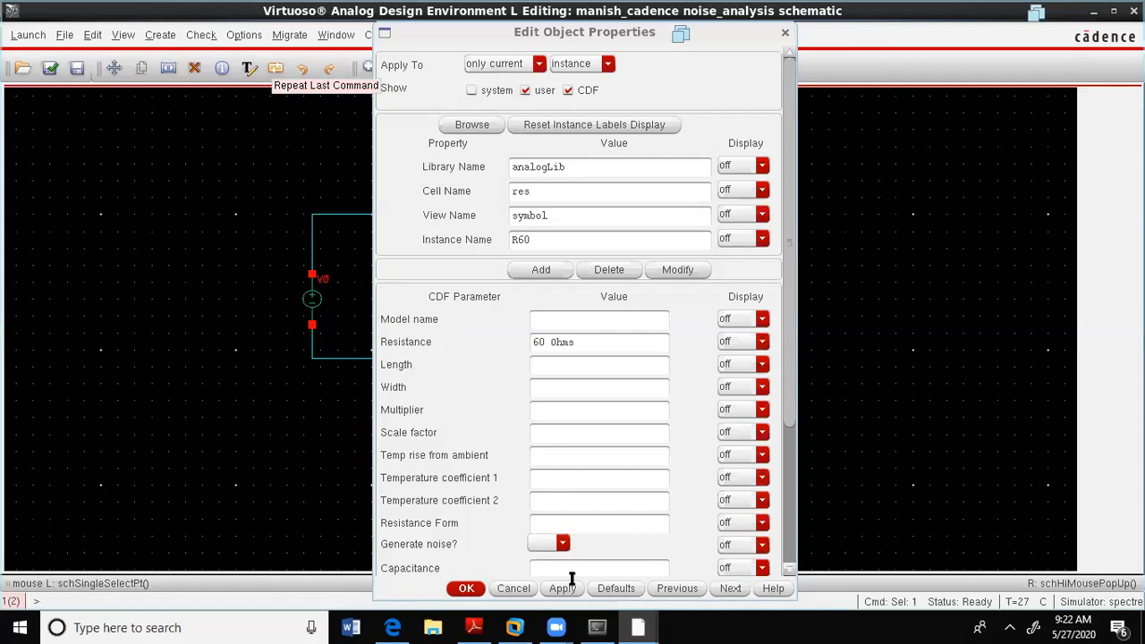
pyautogui.click(466, 588)
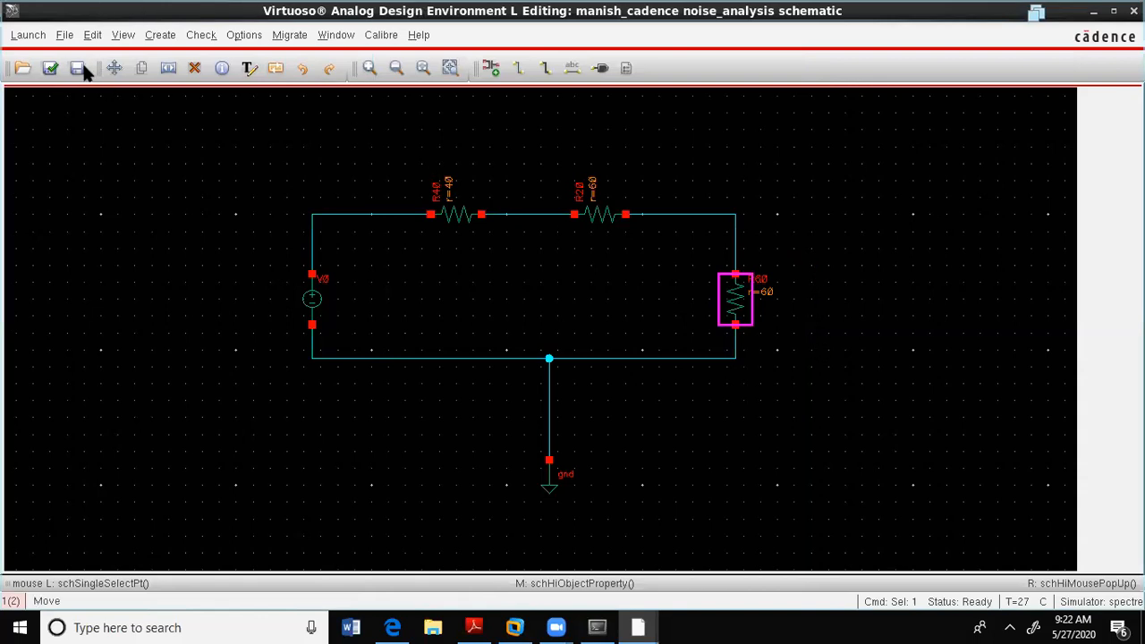
pyautogui.click(51, 69)
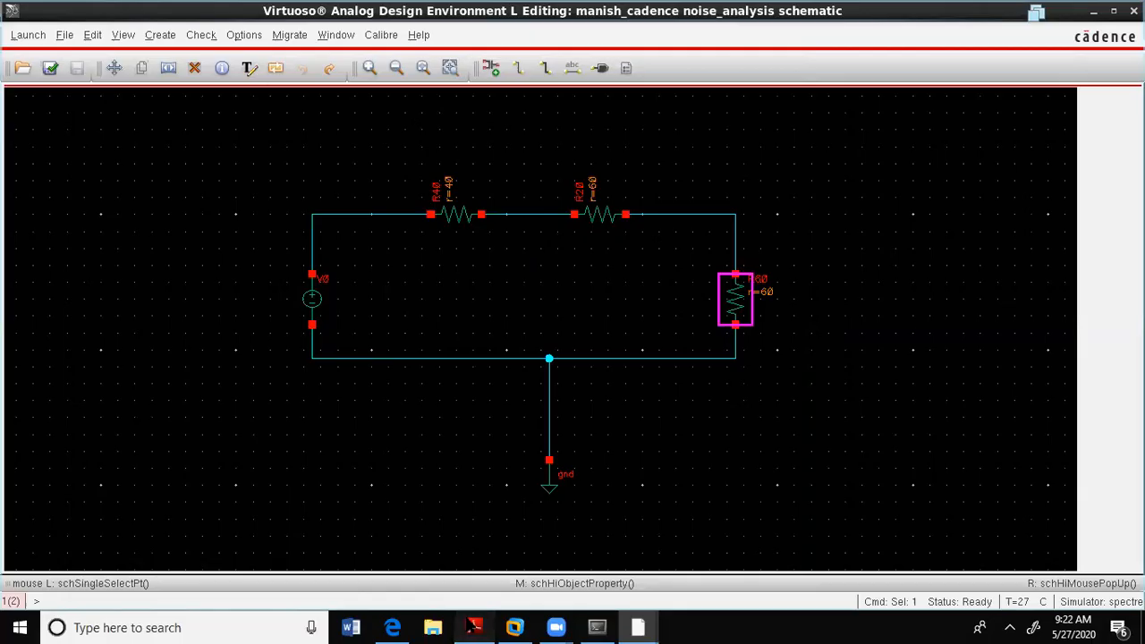
# - Recheck the Case II circuit in noise.pdf, return to the CentOS virtual machine, and switch it from Unity mode to full screen
pyautogui.click(474, 628)
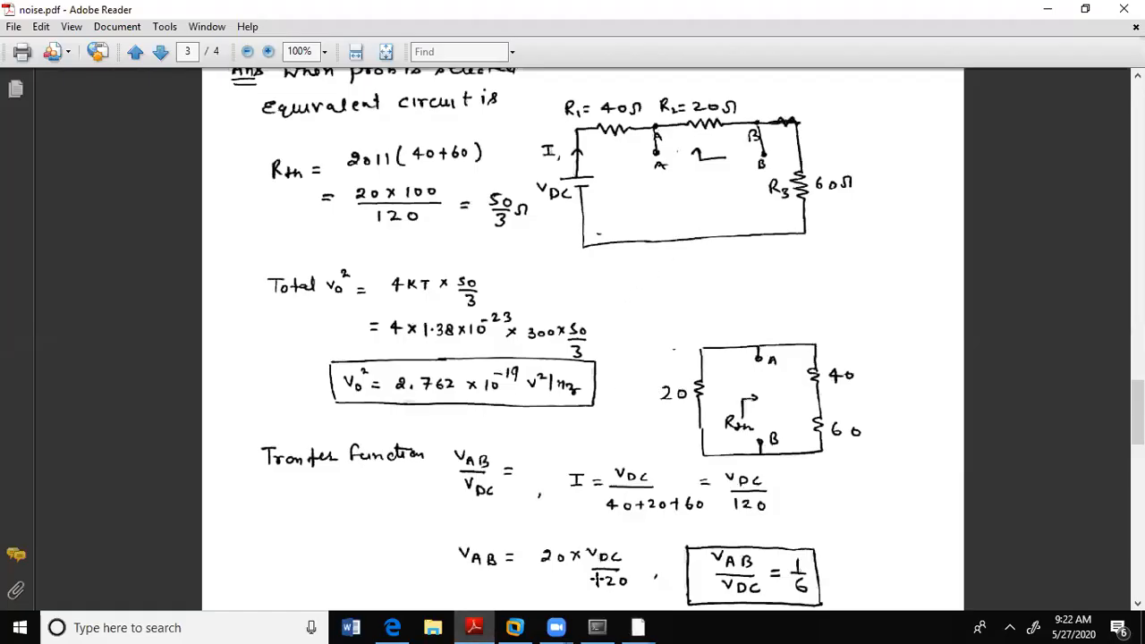
pyautogui.click(514, 628)
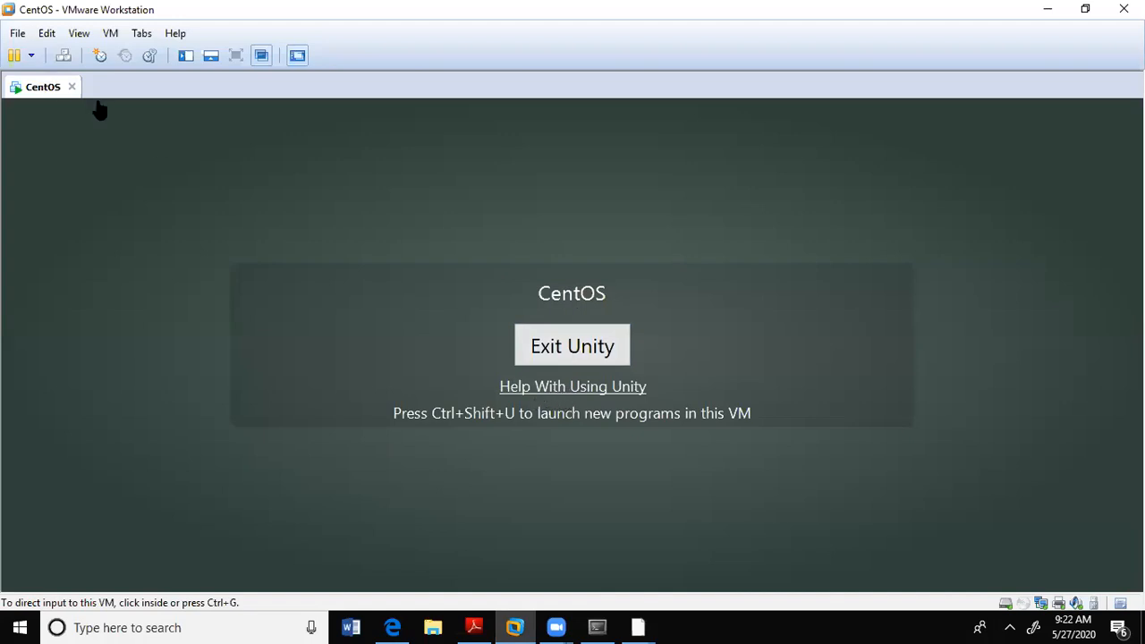
pyautogui.click(571, 342)
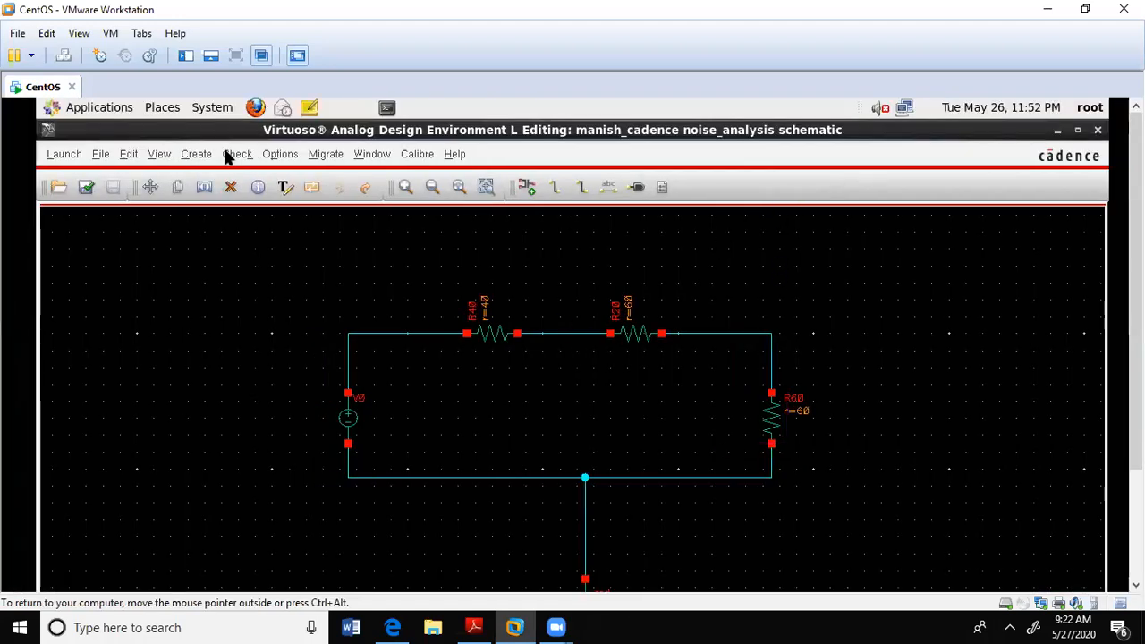
pyautogui.click(236, 56)
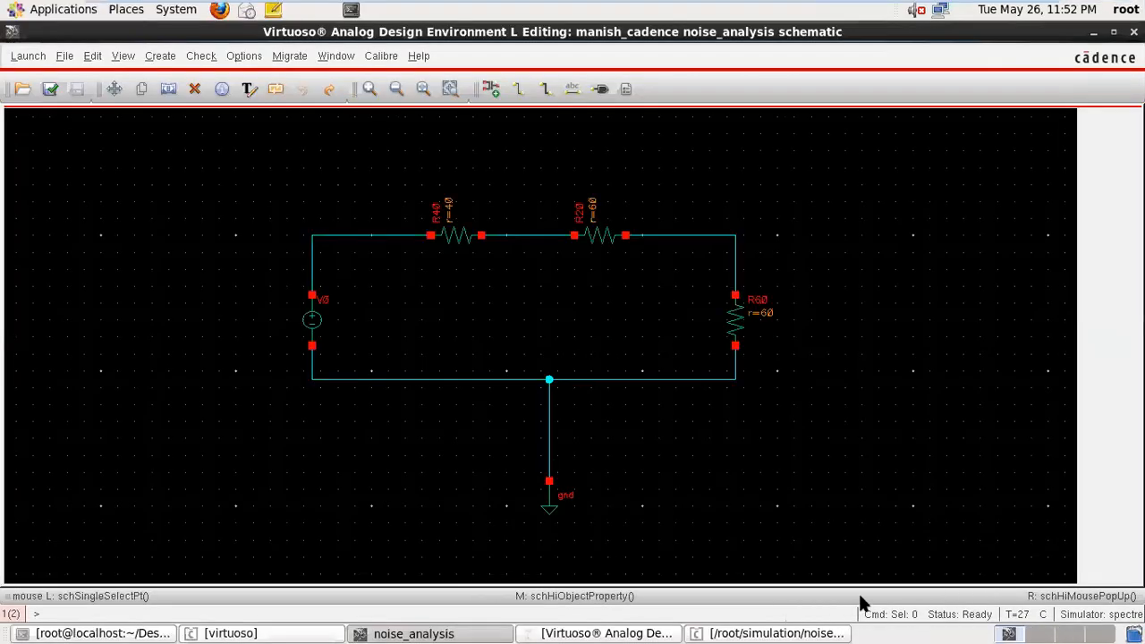
# - Set the noise analysis's output noise to a probe on instance R20, keeping V0 as input voltage source, and apply the settings
pyautogui.click(662, 633)
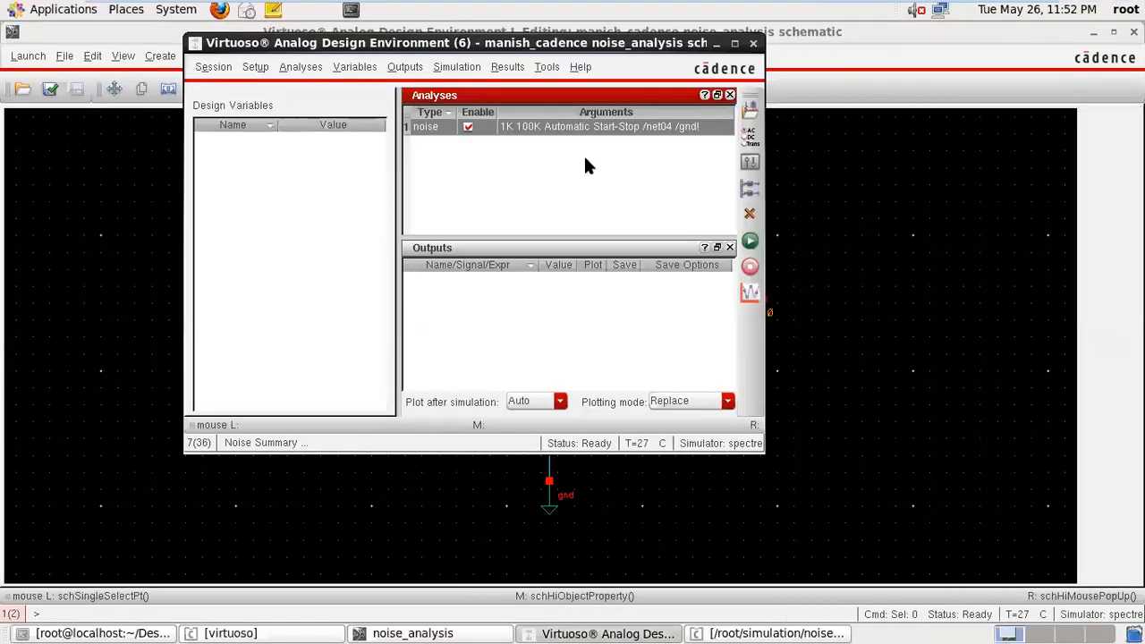
pyautogui.doubleClick(571, 127)
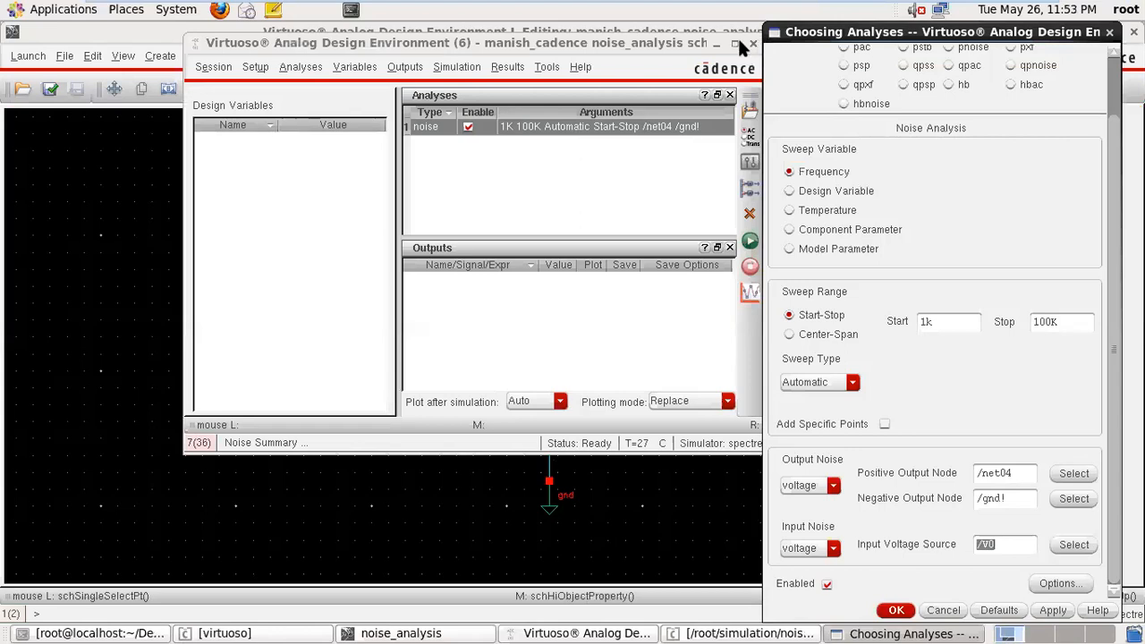
pyautogui.click(714, 41)
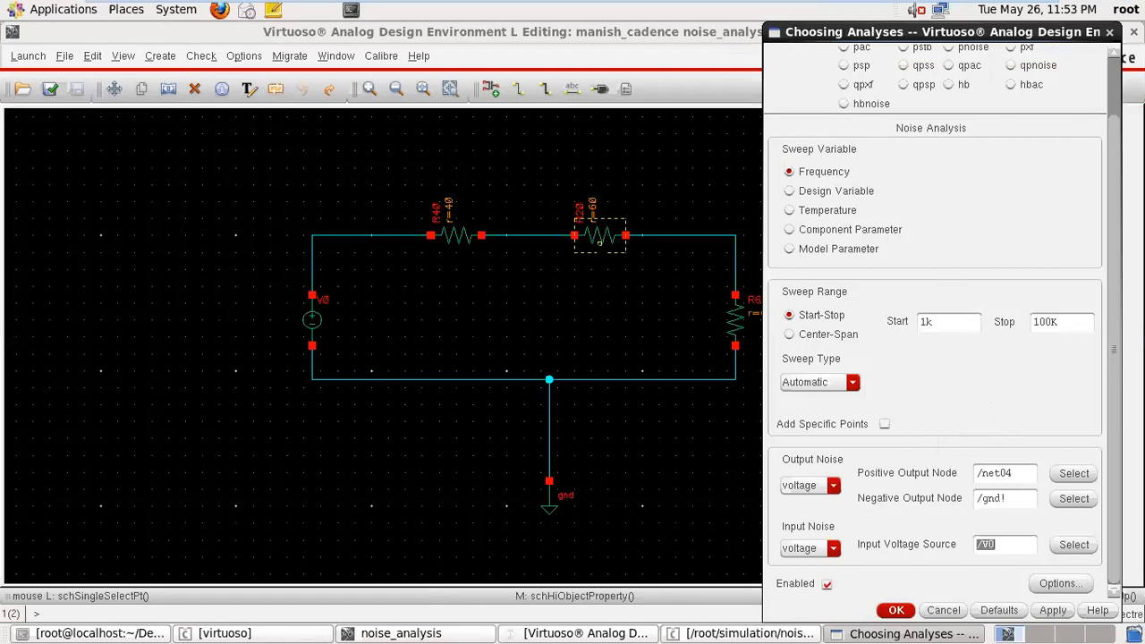
pyautogui.click(834, 485)
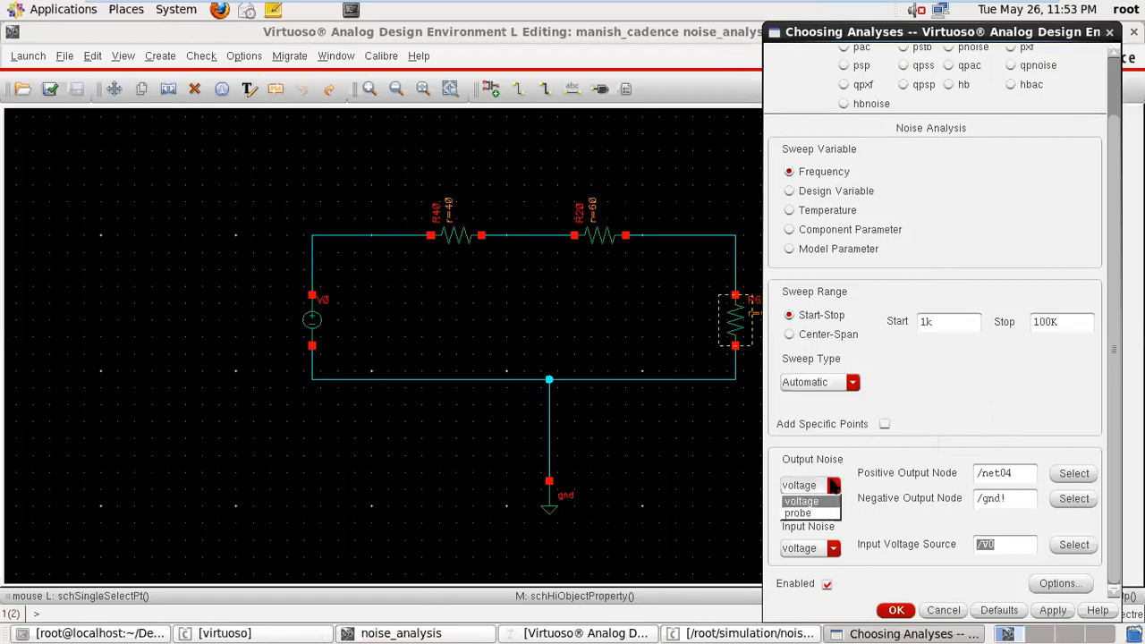
pyautogui.click(814, 513)
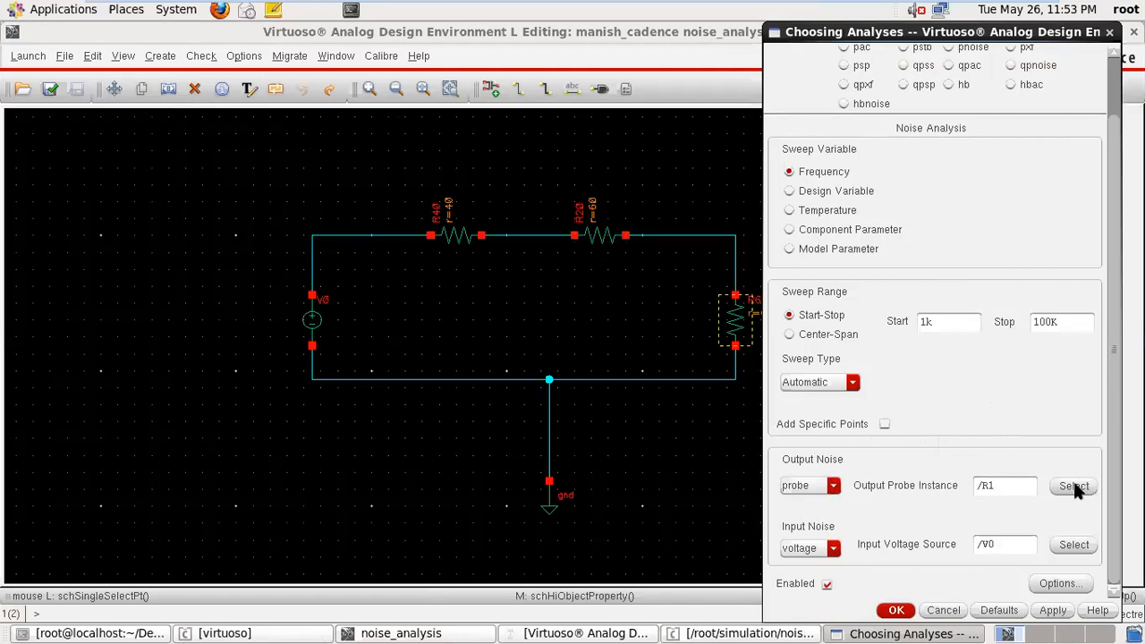
pyautogui.click(1071, 481)
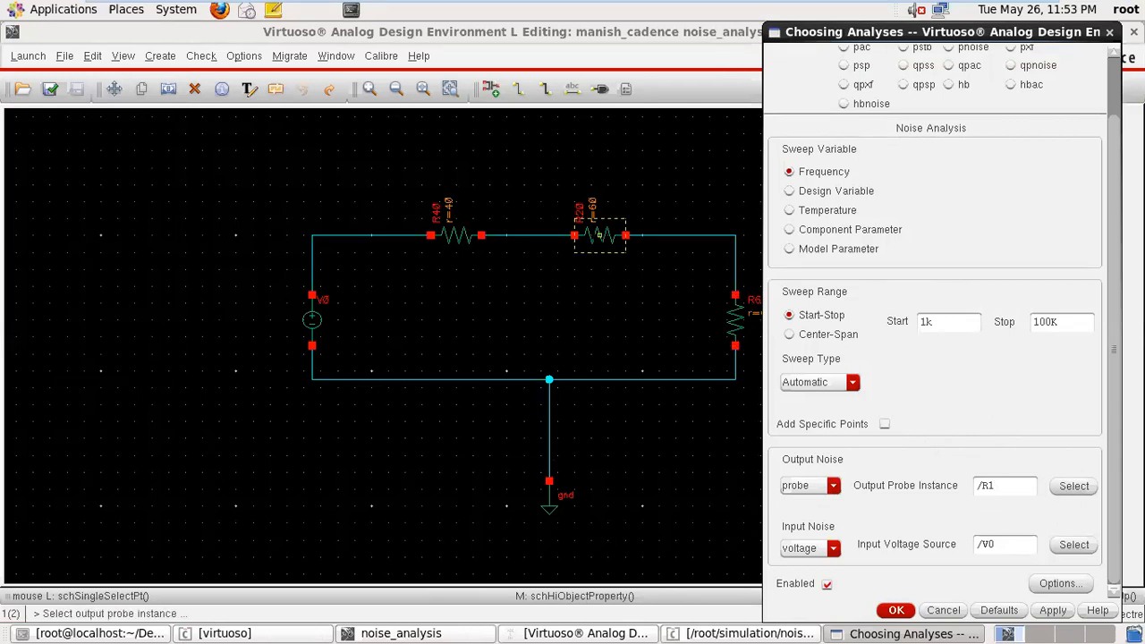
pyautogui.click(600, 234)
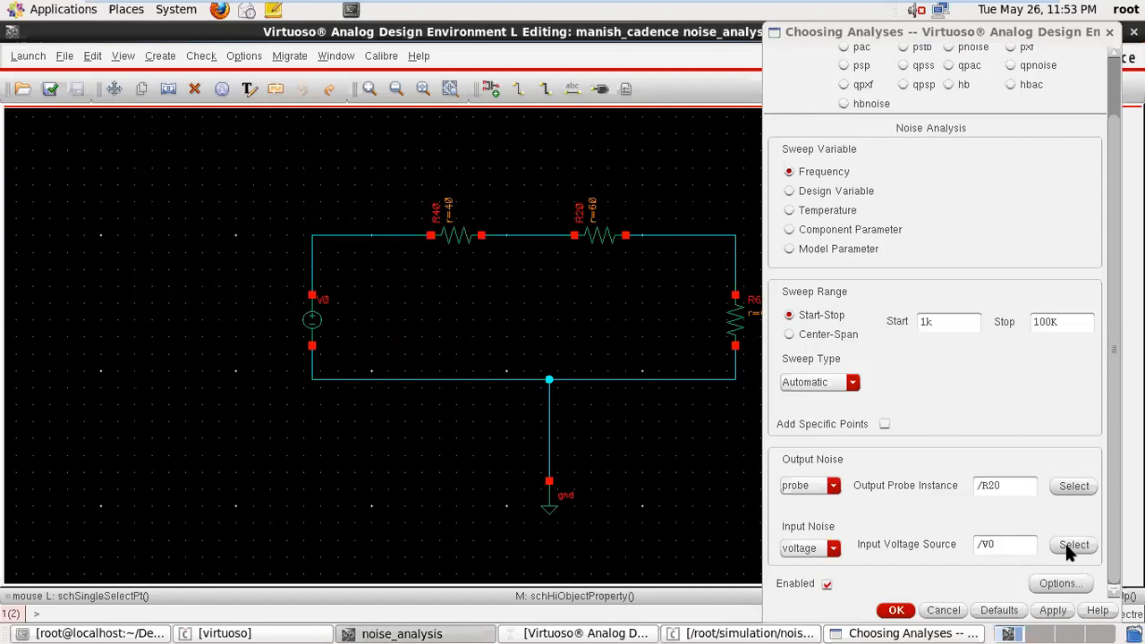
pyautogui.click(1051, 612)
pyautogui.click(897, 612)
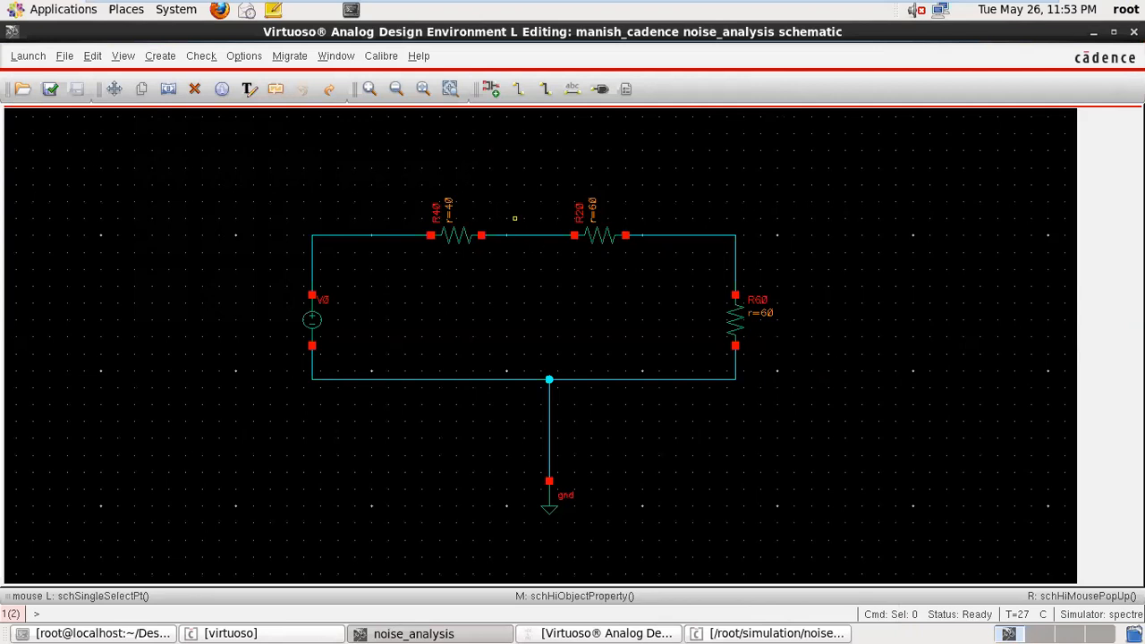
# - Correct the resistance of resistor R20 to 20 Ohms, and check and save the schematic
pyautogui.middleClick(591, 242)
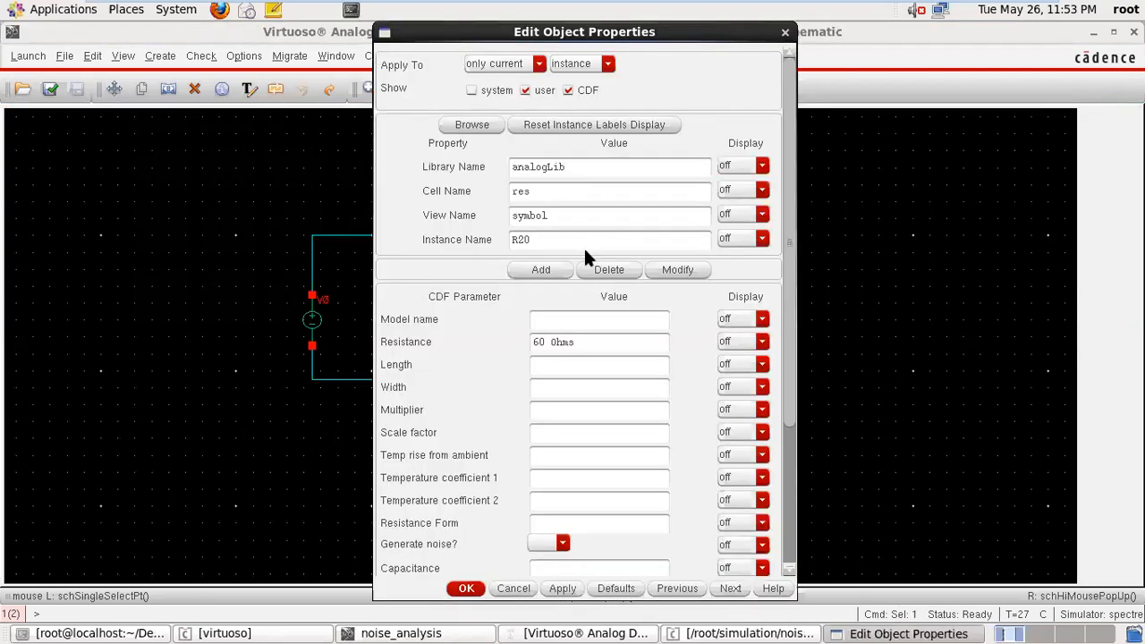
pyautogui.click(537, 342)
pyautogui.press('BackSpace')
pyautogui.write('2')
pyautogui.click(466, 588)
pyautogui.click(583, 319)
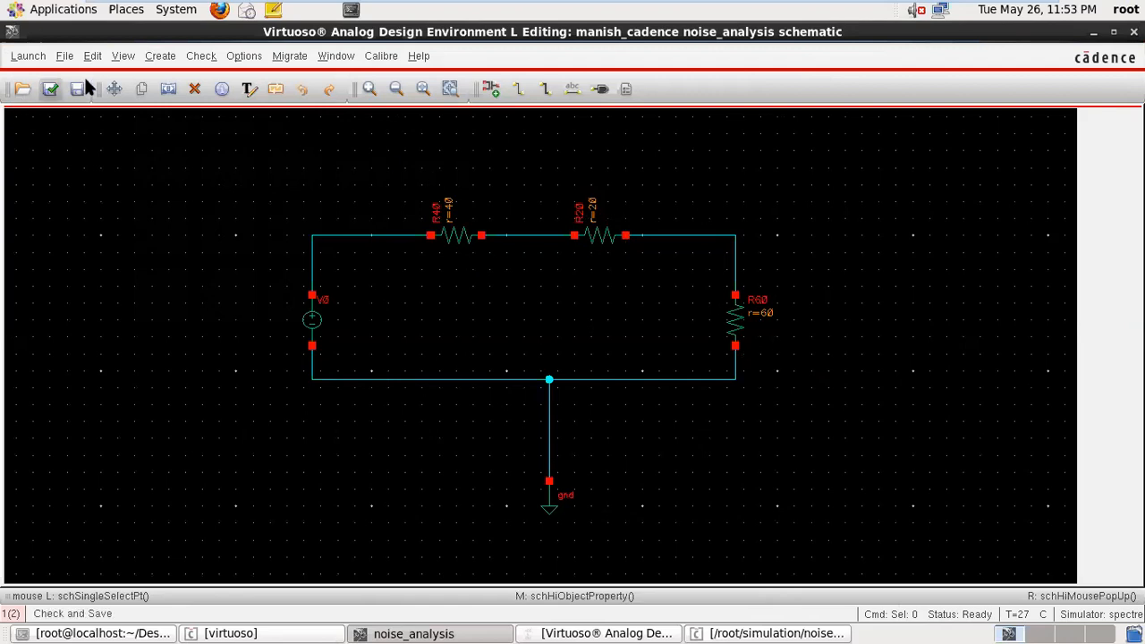
pyautogui.click(50, 89)
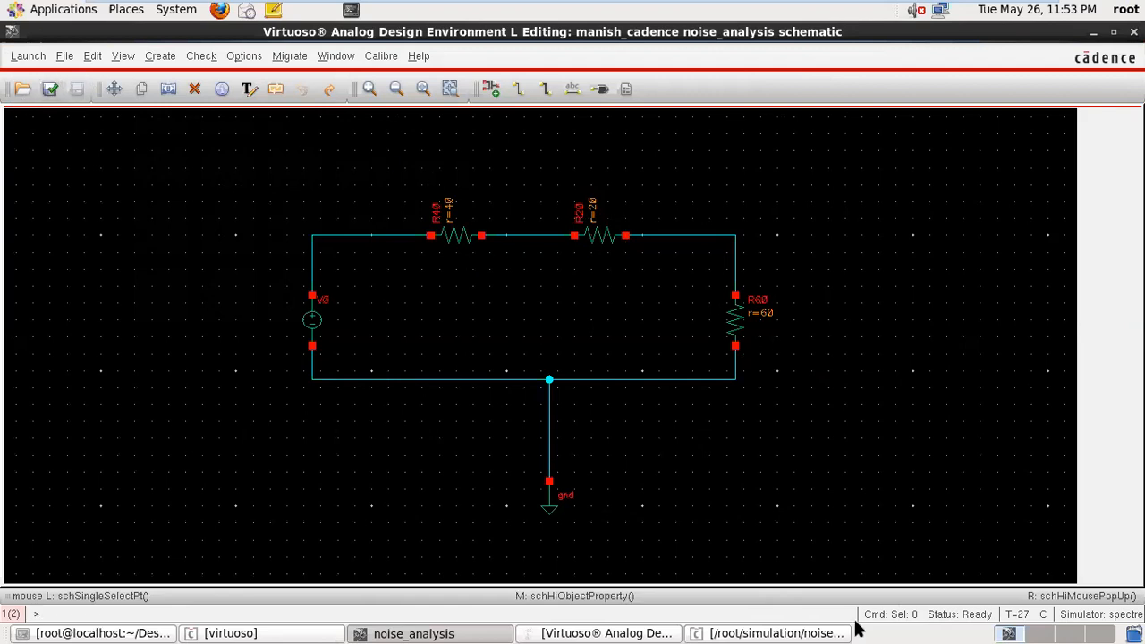
# - Verify the output probe in the noise analysis settings, then netlist and run the simulation and minimize its output log
pyautogui.click(620, 633)
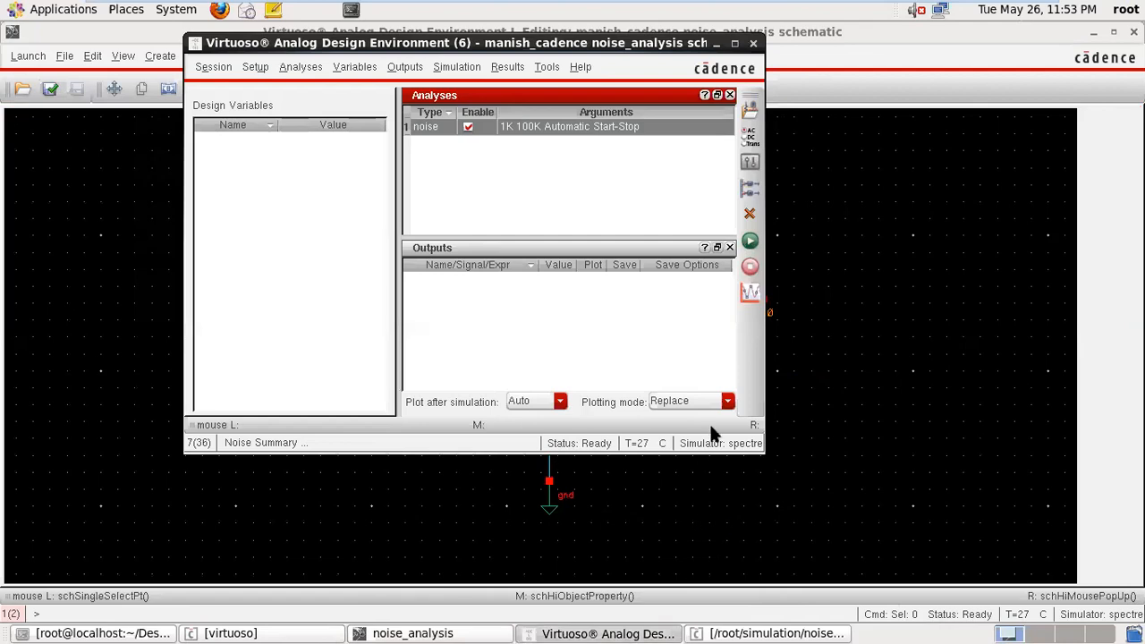
pyautogui.doubleClick(644, 128)
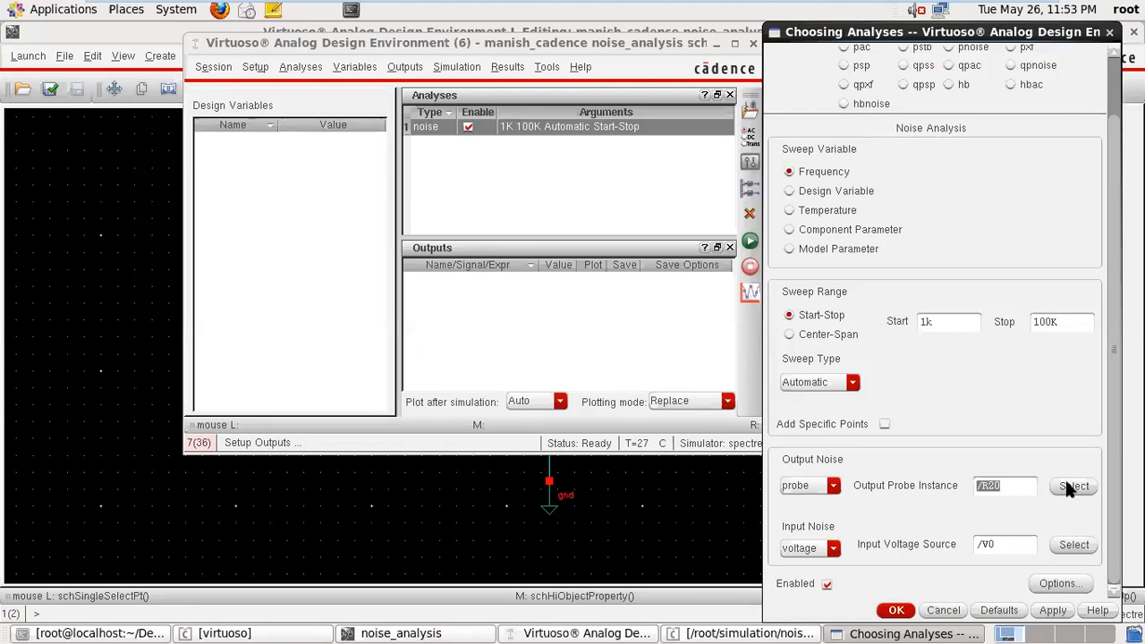
pyautogui.click(1110, 32)
pyautogui.click(750, 241)
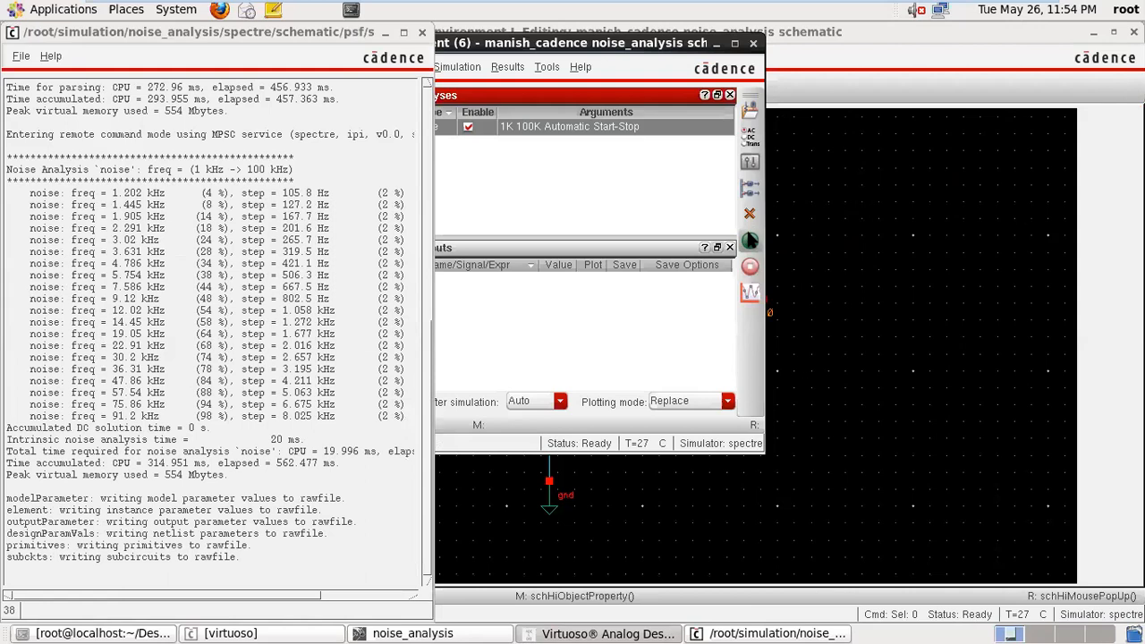
pyautogui.click(386, 31)
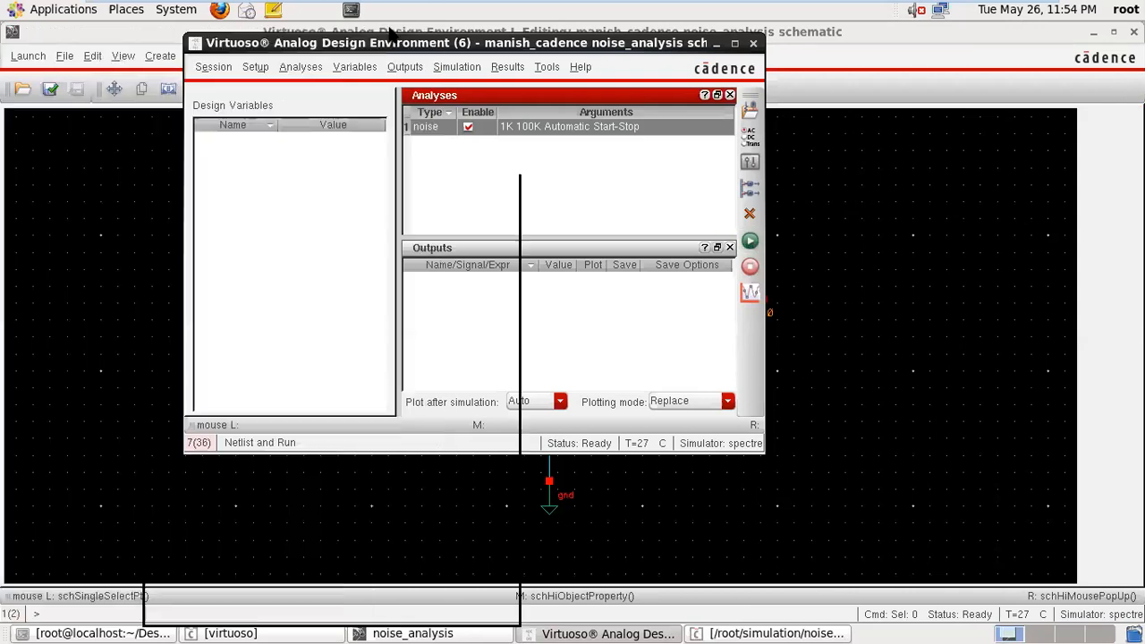
# - Plot the transfer function of the noise analysis using the Direct Plot main form
pyautogui.click(512, 68)
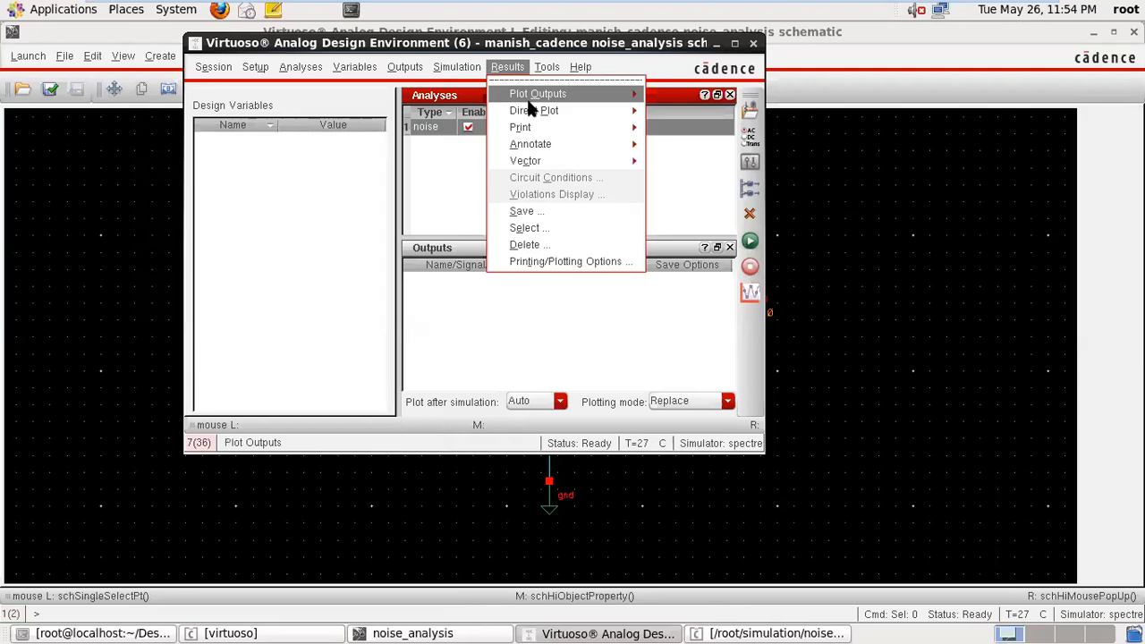
pyautogui.click(532, 109)
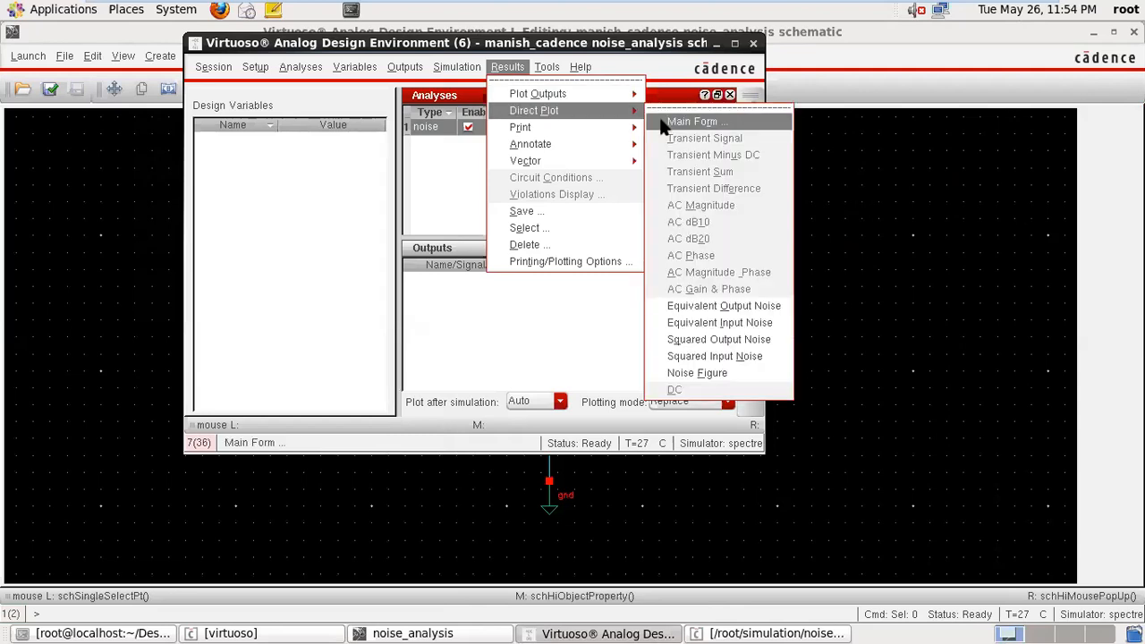
pyautogui.click(689, 121)
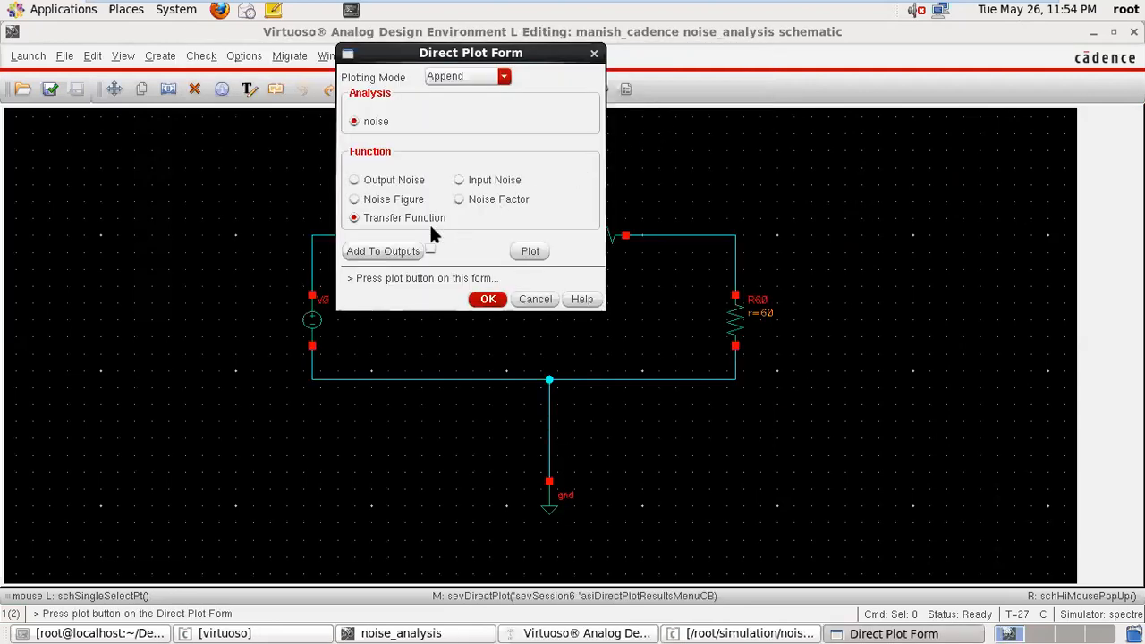
pyautogui.click(523, 249)
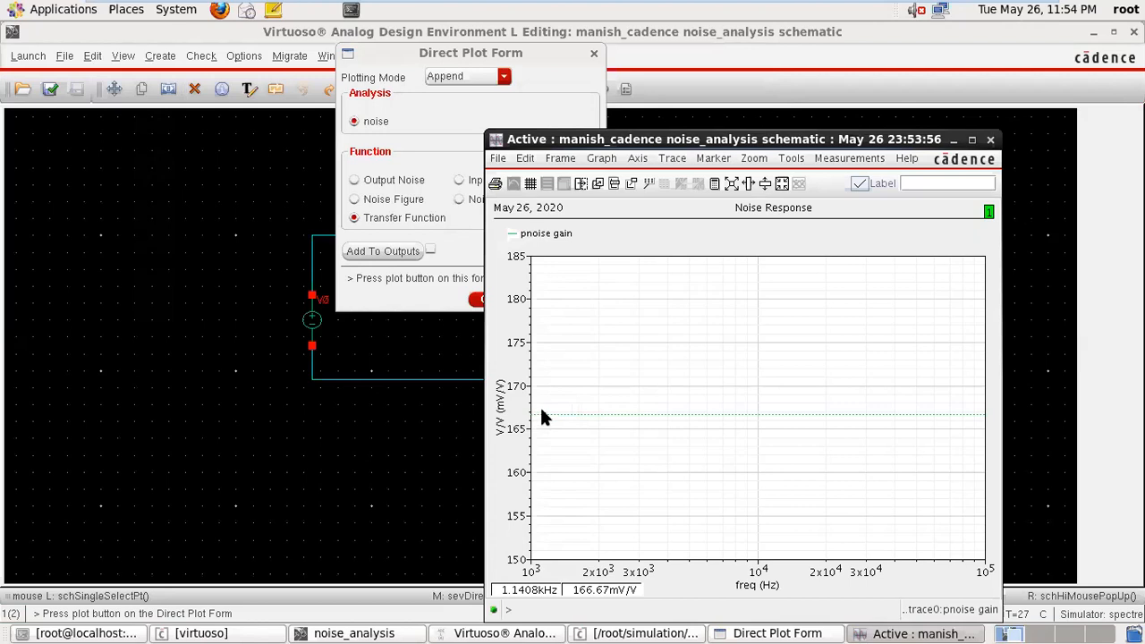
# - Leave full screen and review the Case II hand calculations in noise.pdf, ticking the transfer function value in the noise summary
pyautogui.moveTo(308, 5)
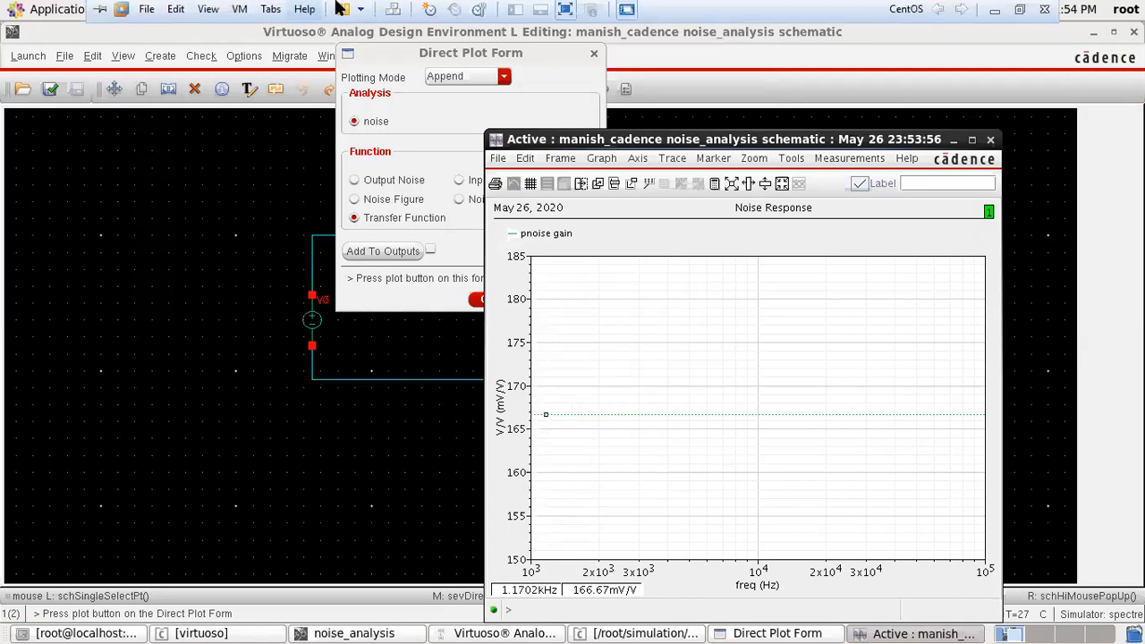
pyautogui.click(567, 10)
pyautogui.click(475, 627)
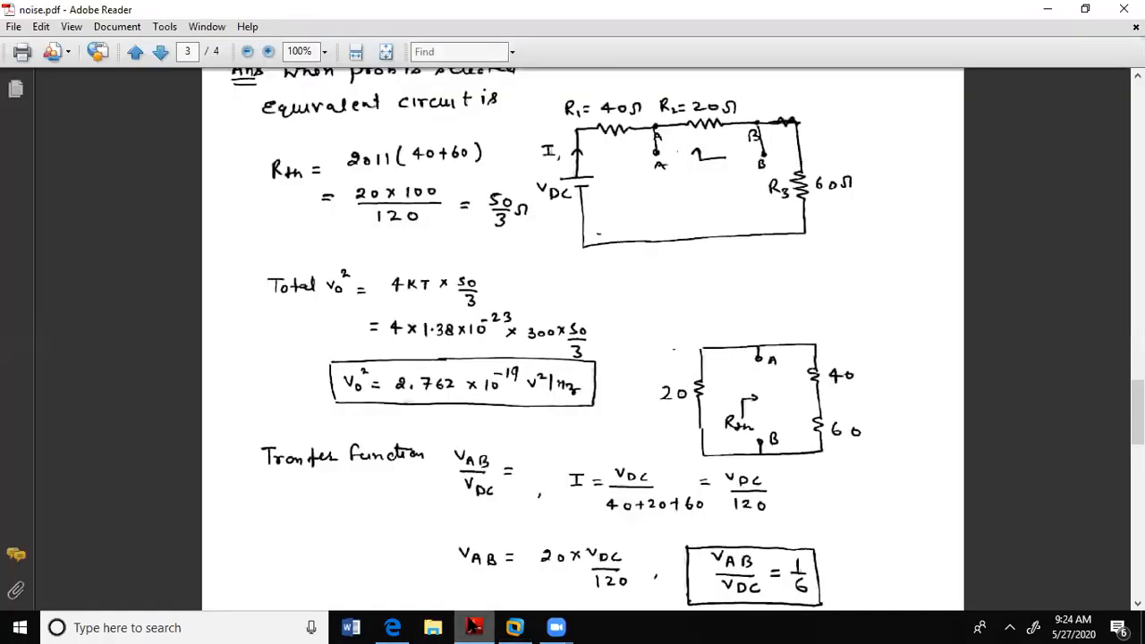
pyautogui.scroll(-4, 583, 340)
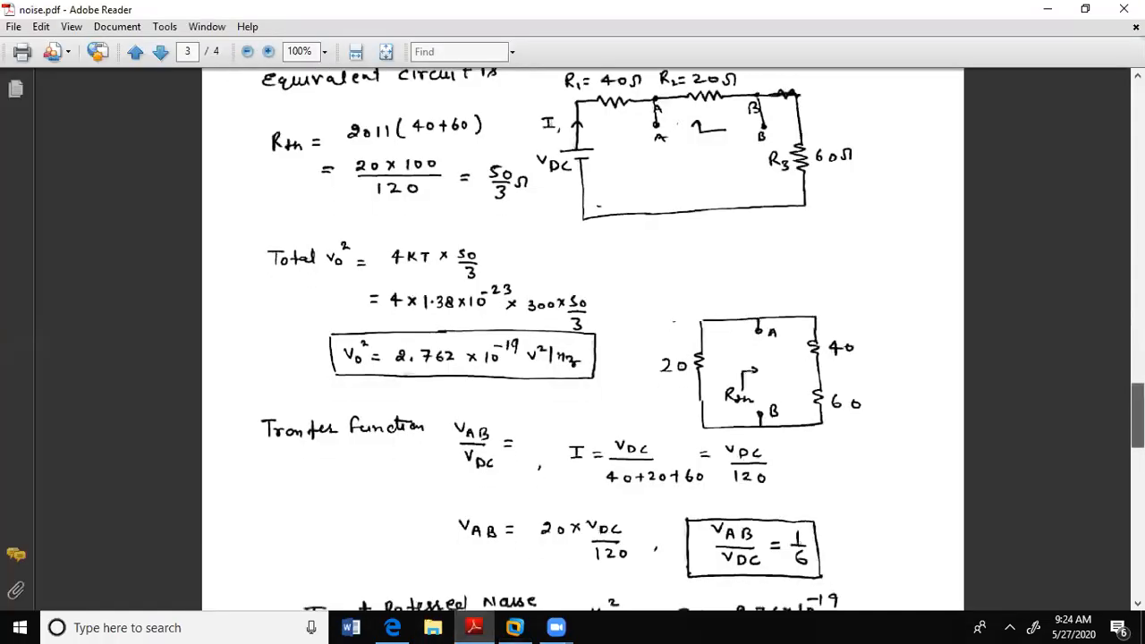
pyautogui.scroll(1, 812, 461)
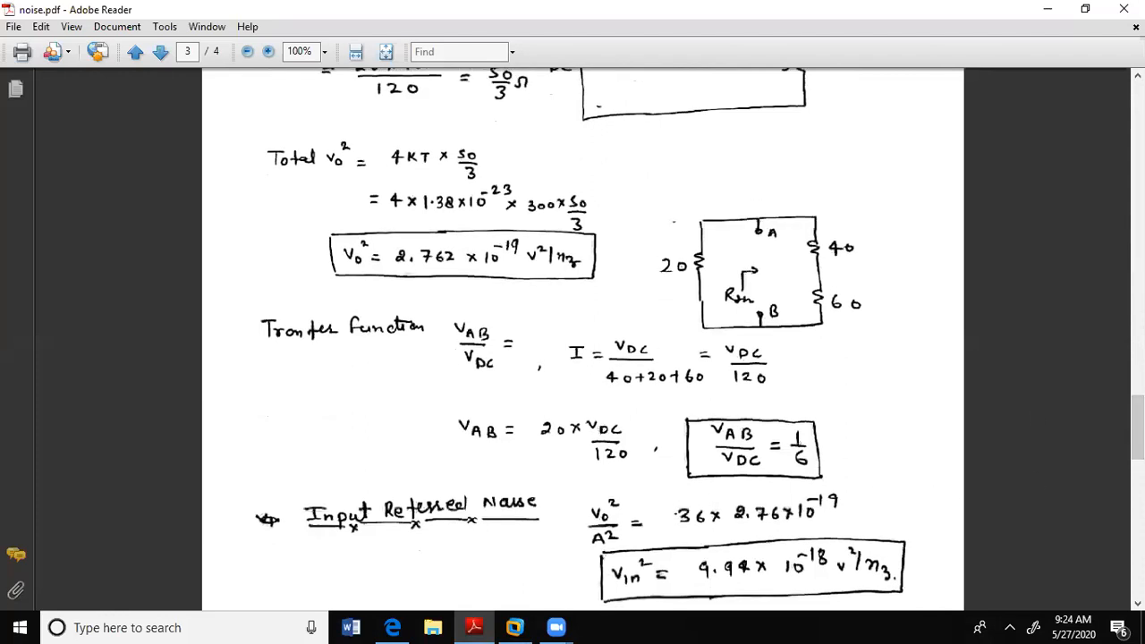
pyautogui.scroll(-12, 583, 340)
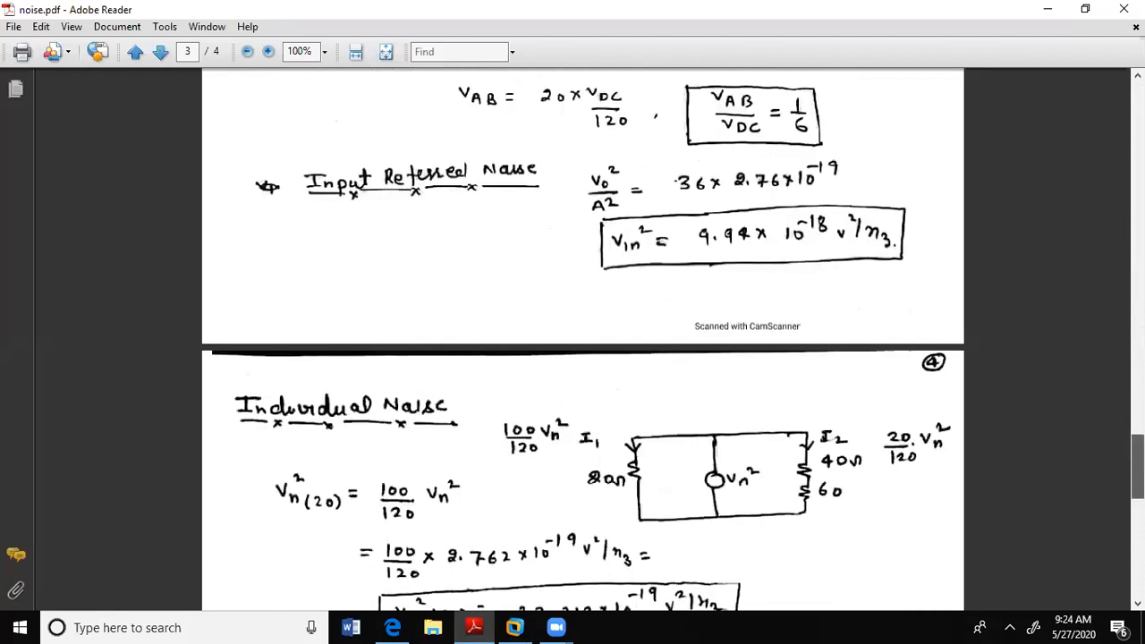
pyautogui.scroll(-15, 584, 340)
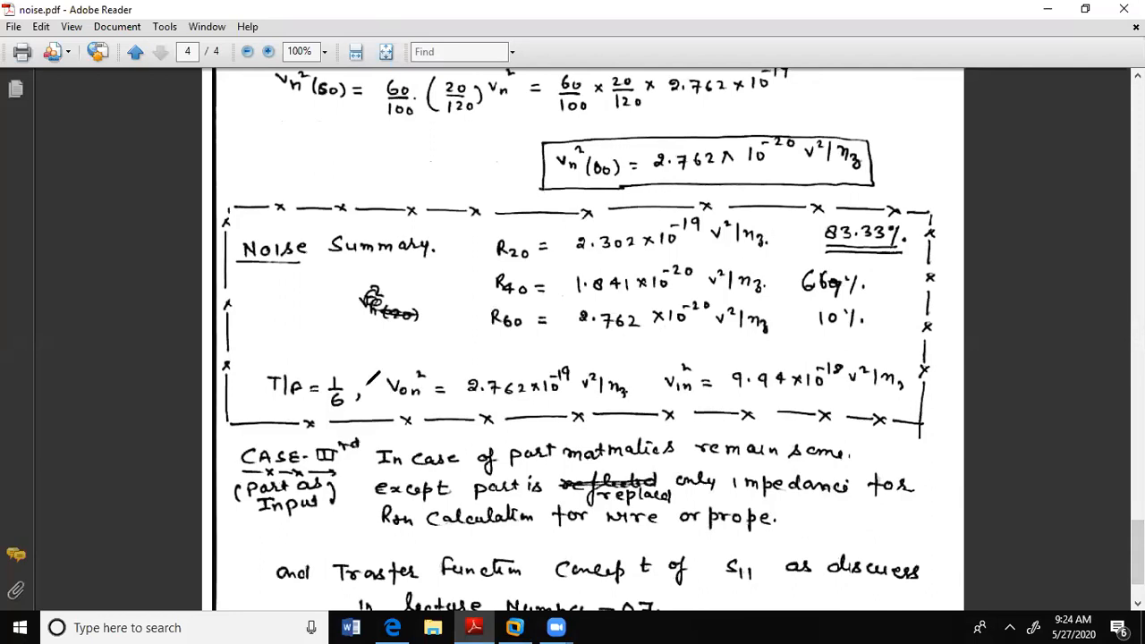
pyautogui.moveTo(353, 383); pyautogui.dragTo(367, 359)
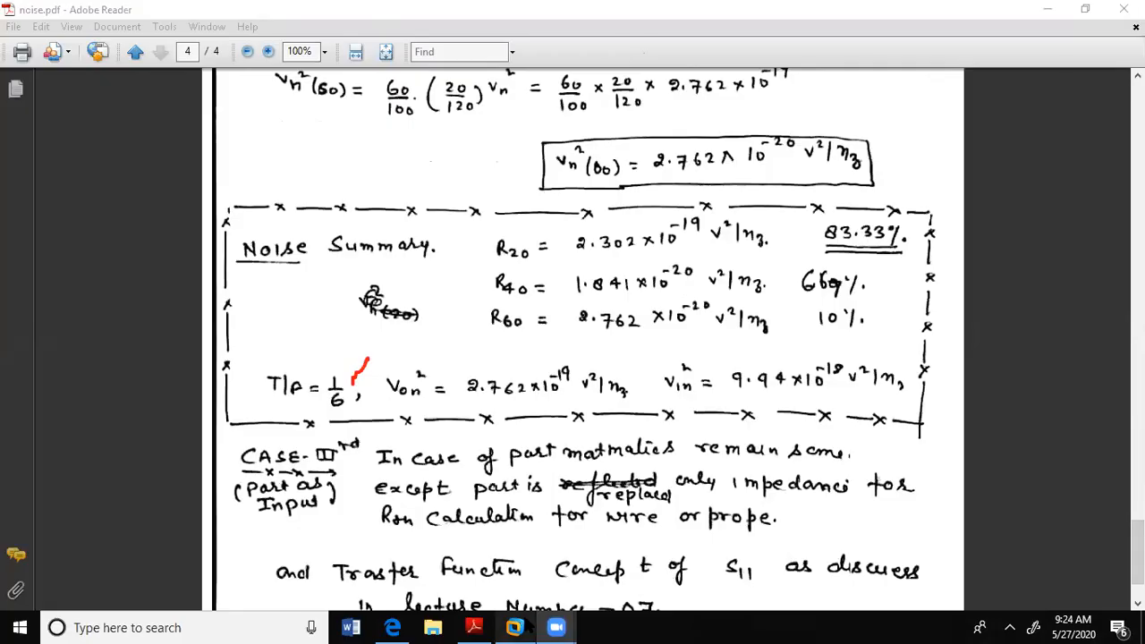
# - Switch back to the CentOS virtual machine in full screen and close the transfer function plot and the Direct Plot form
pyautogui.click(521, 626)
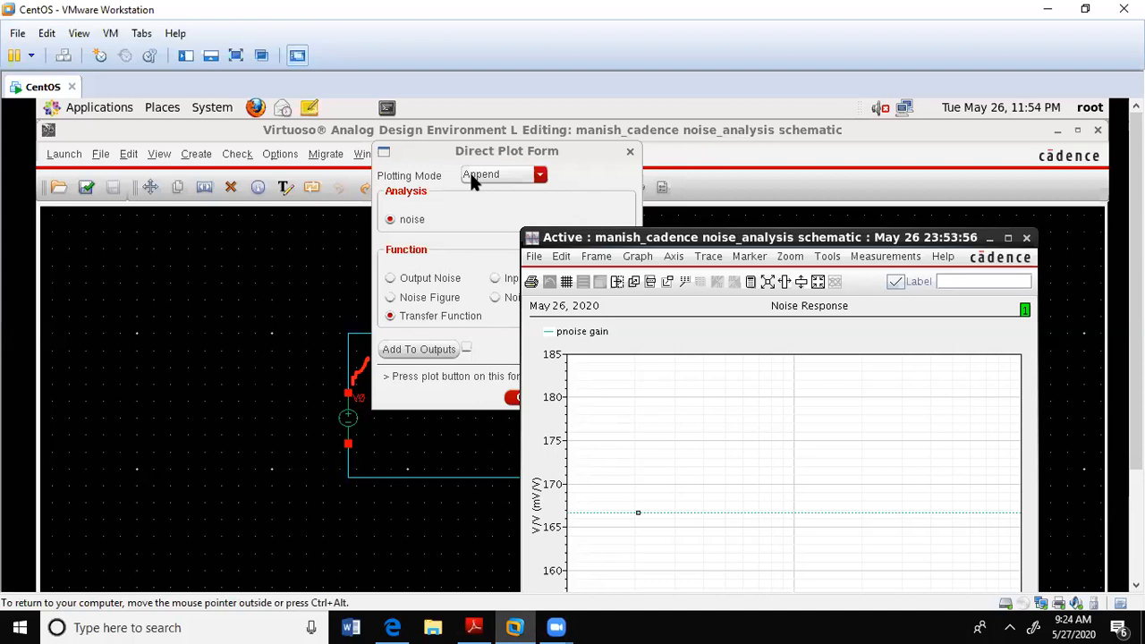
pyautogui.click(236, 56)
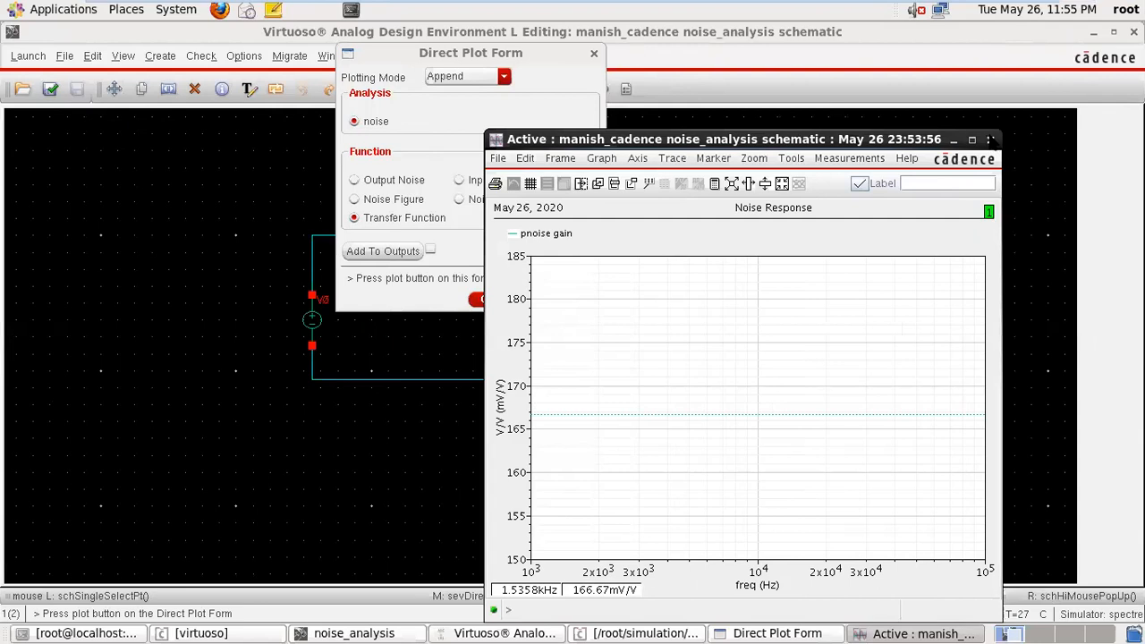
pyautogui.click(989, 140)
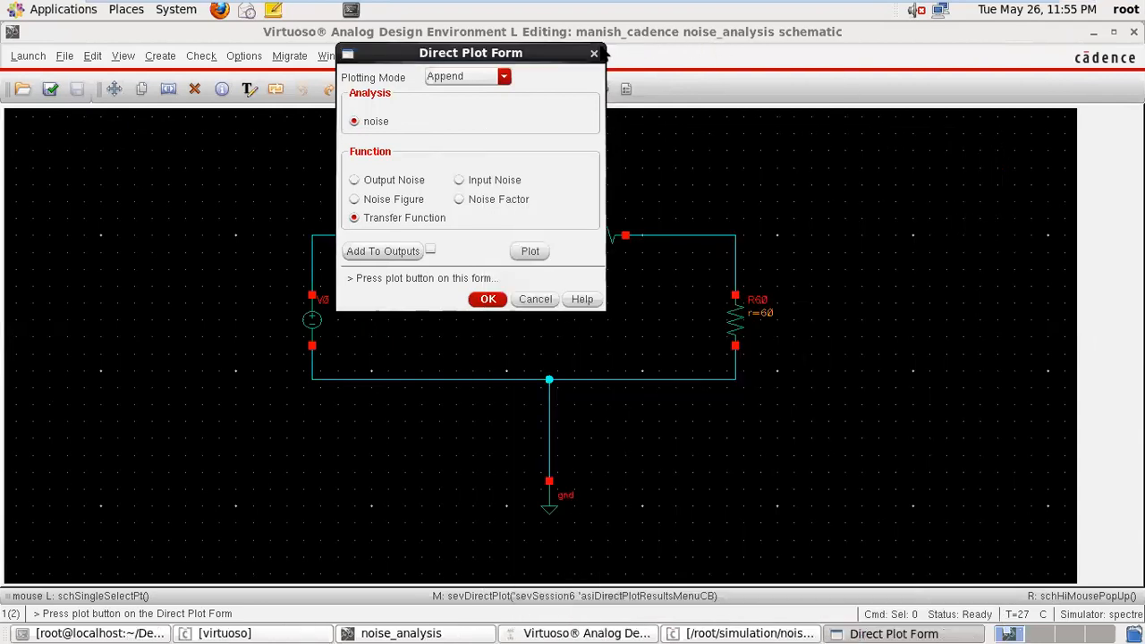
pyautogui.click(593, 53)
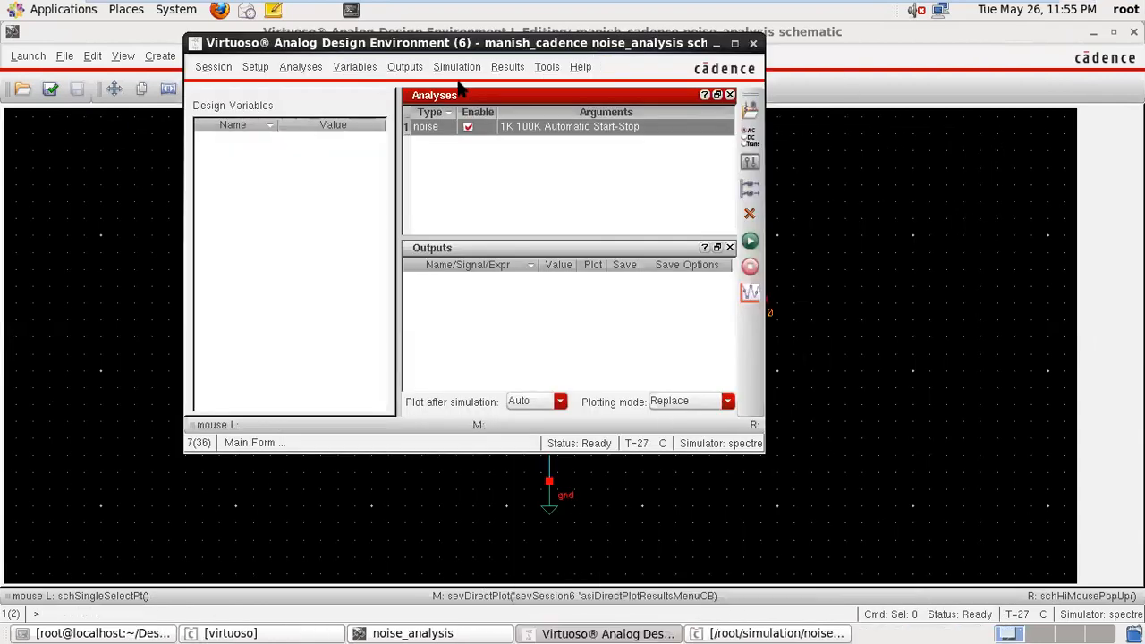
pyautogui.click(506, 67)
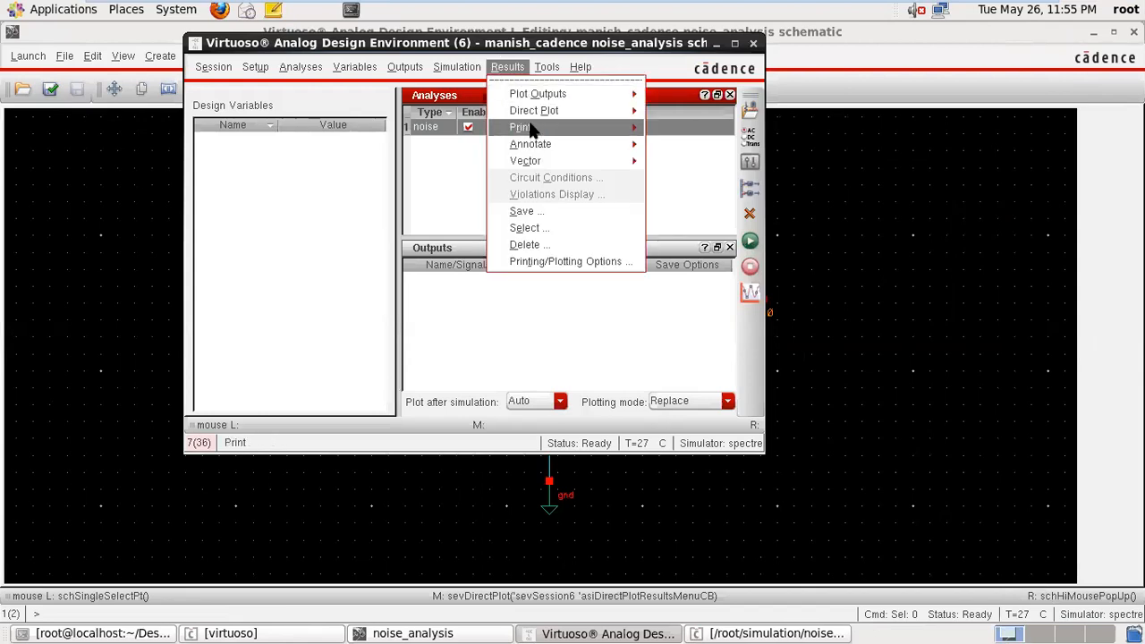
pyautogui.moveTo(531, 130)
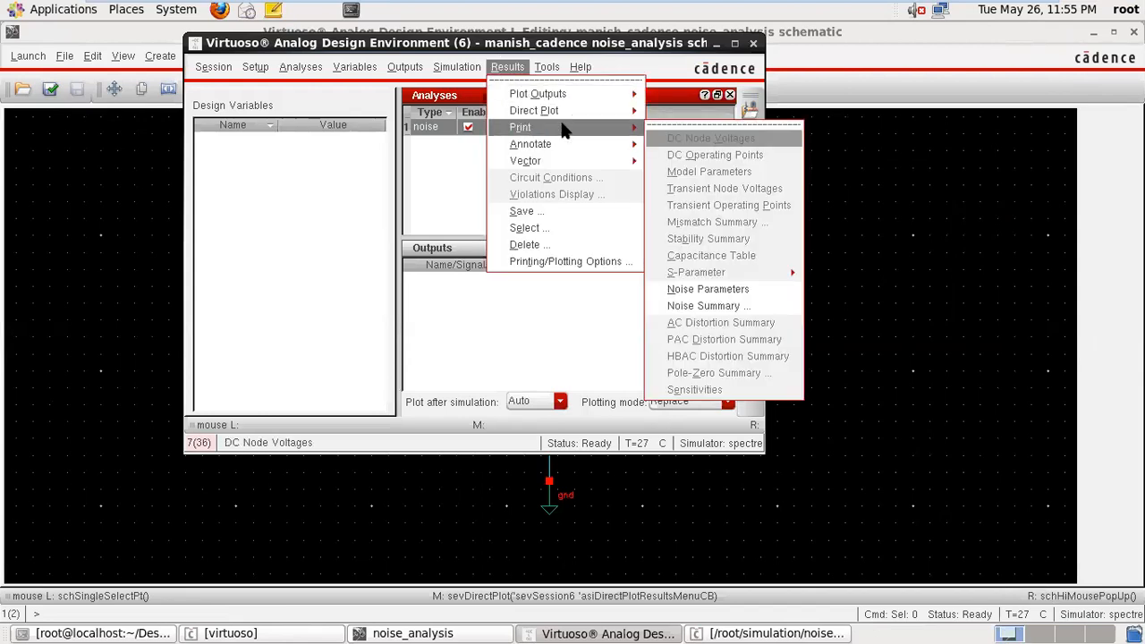
pyautogui.click(707, 306)
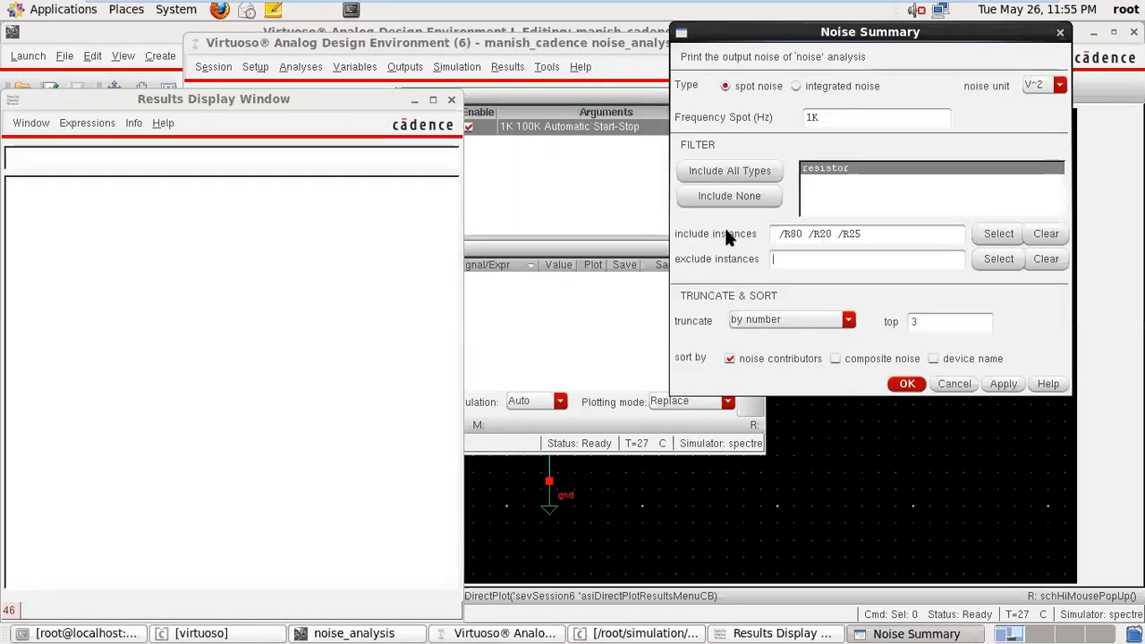
pyautogui.click(756, 172)
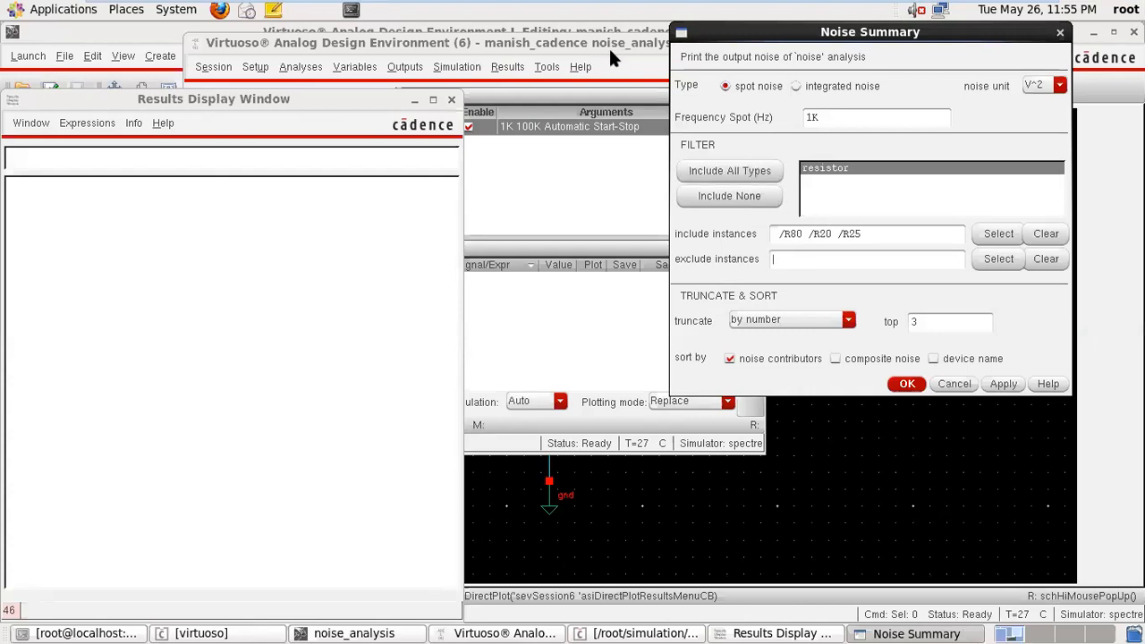
# - Close the Analog Design Environment session without saving its state, and dismiss the Noise Summary form
pyautogui.click(586, 43)
pyautogui.moveTo(586, 43); pyautogui.dragTo(454, 70)
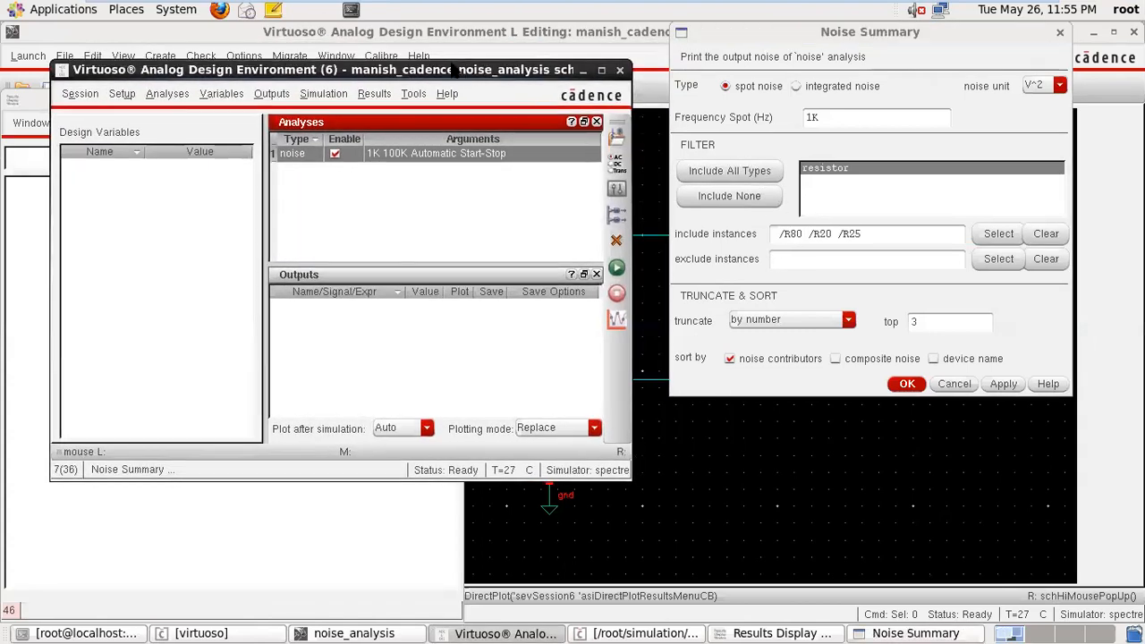
pyautogui.click(619, 70)
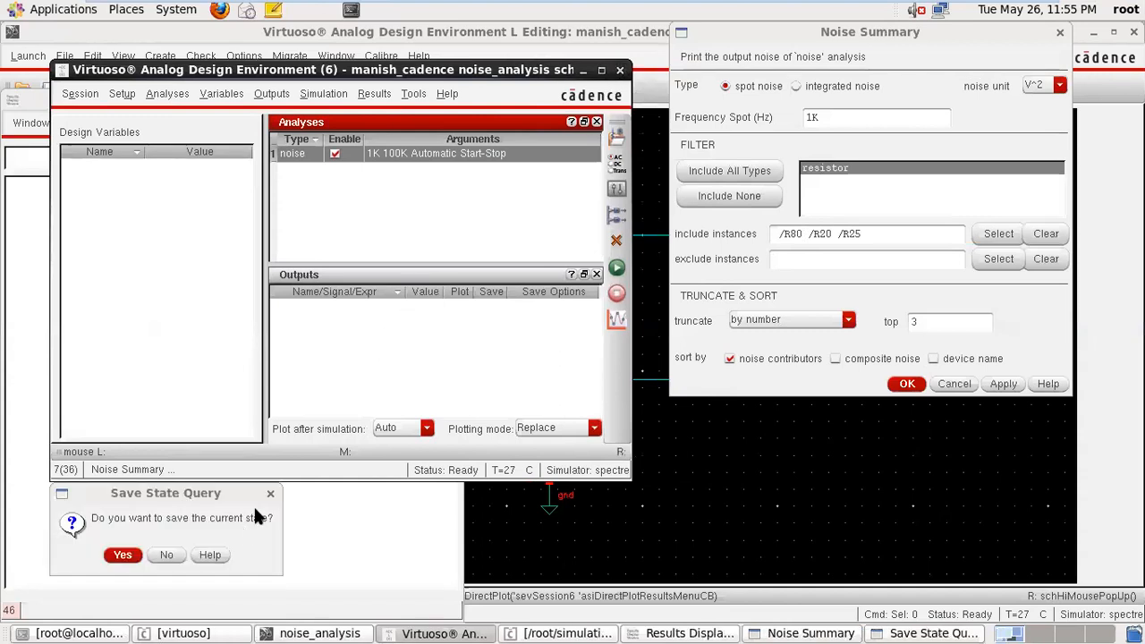
pyautogui.click(167, 554)
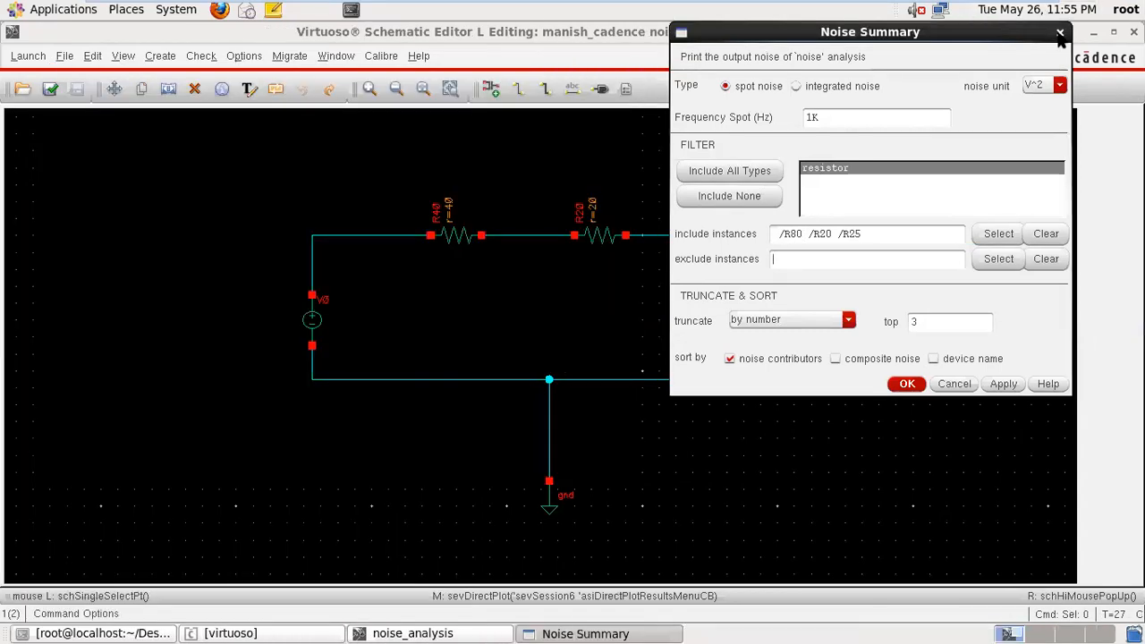
pyautogui.click(1059, 34)
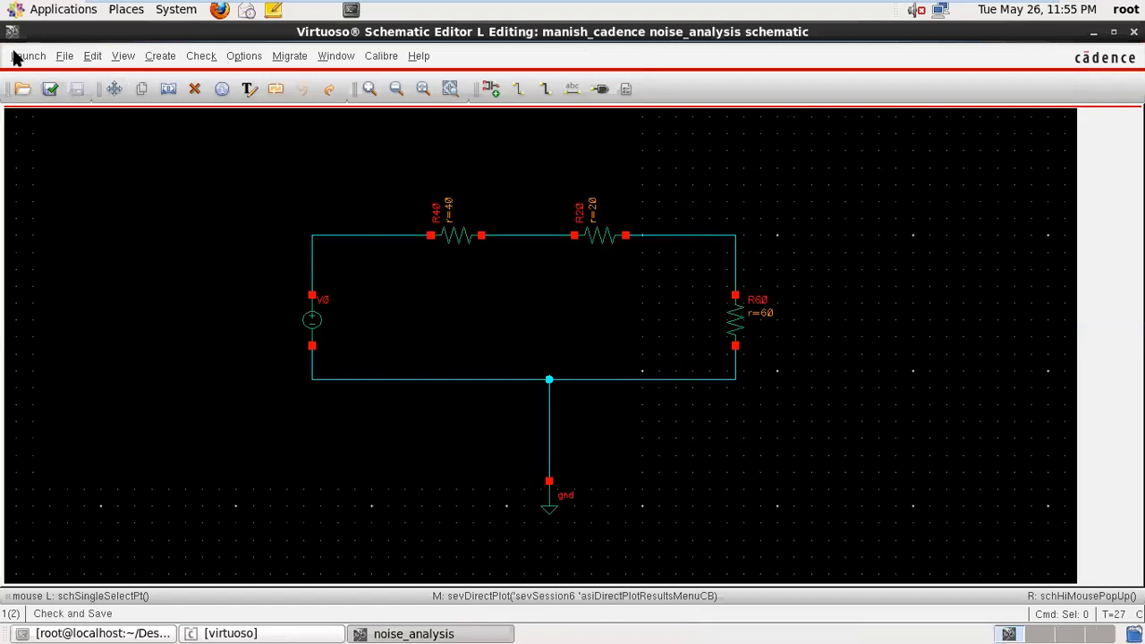
# - Launch a new Analog Design Environment L session for the noise_analysis schematic and reposition its window
pyautogui.click(15, 58)
pyautogui.click(36, 79)
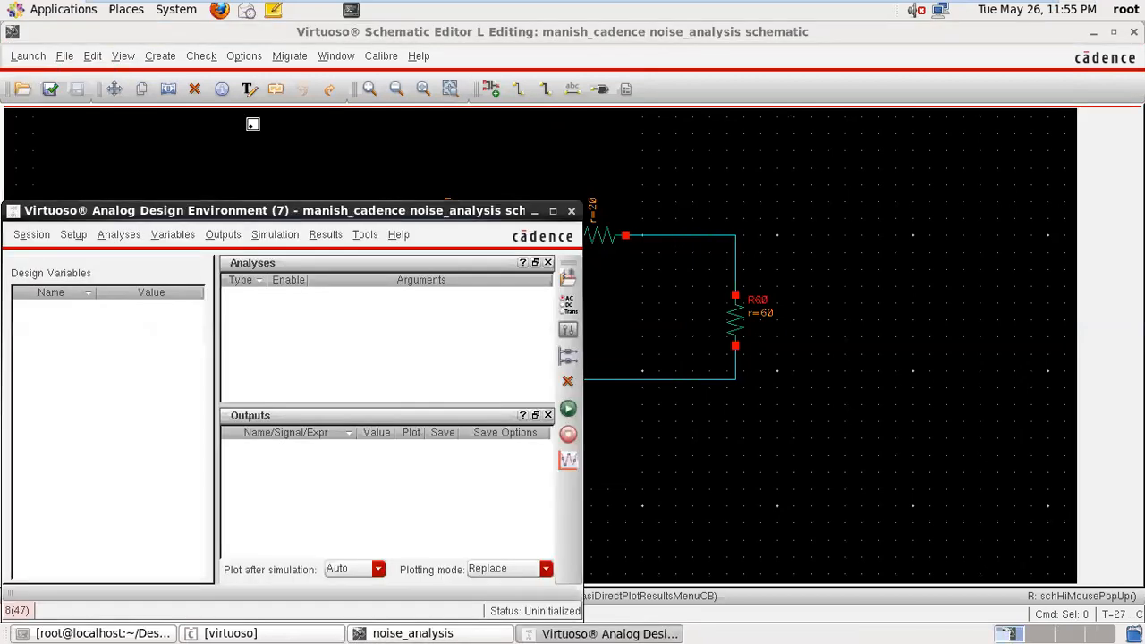
pyautogui.moveTo(452, 215); pyautogui.dragTo(615, 114)
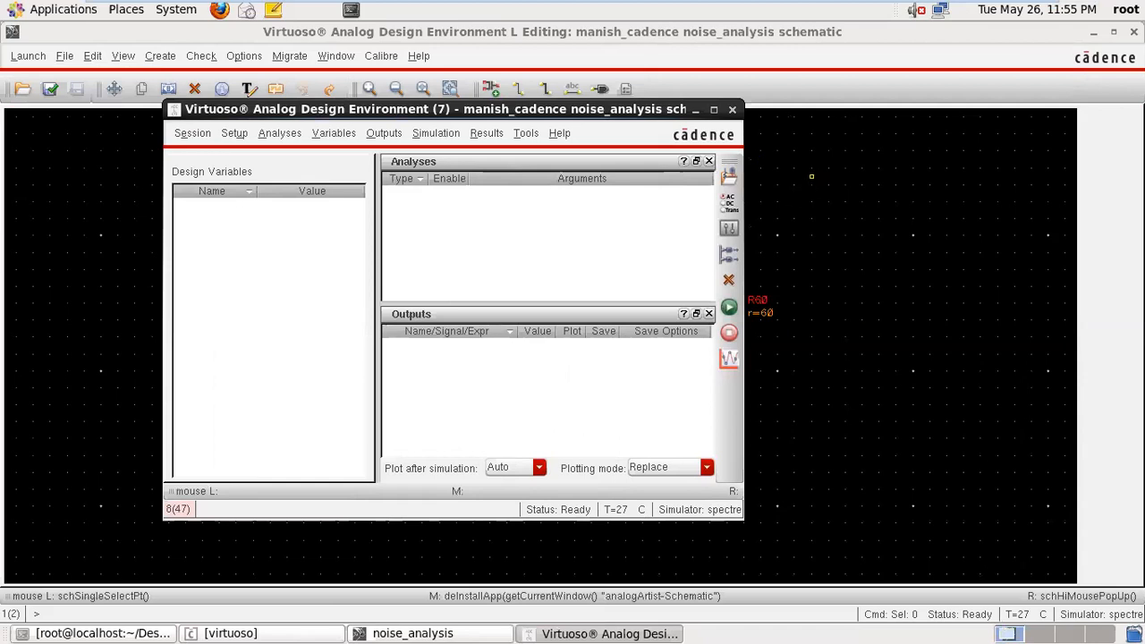
# - Set up a noise analysis sweeping frequency from 1K to 100K
pyautogui.click(727, 203)
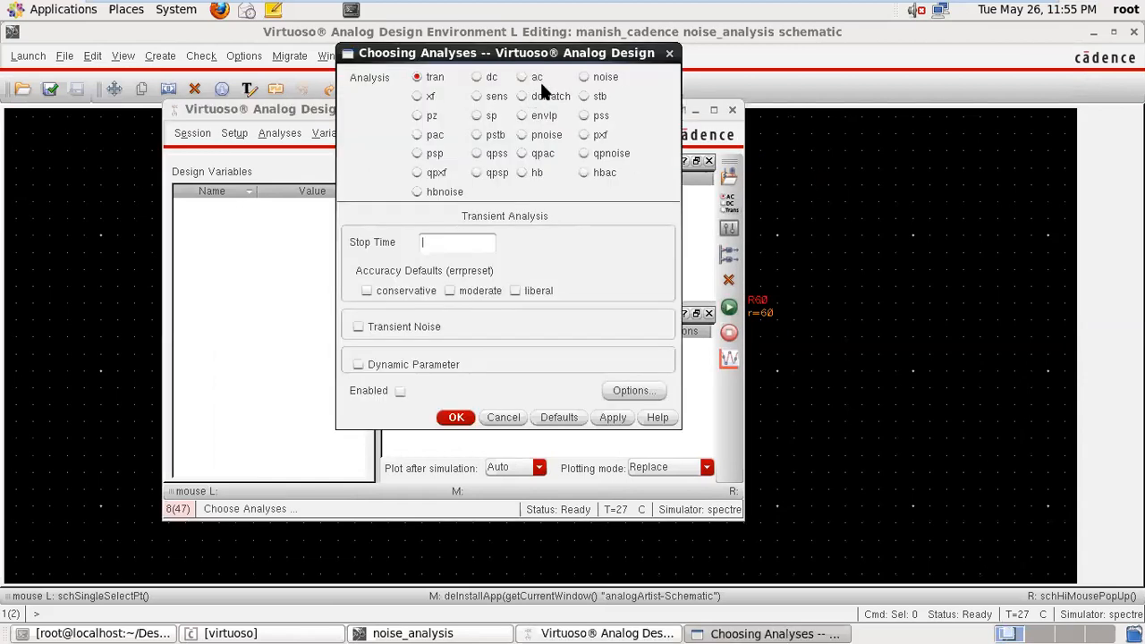
pyautogui.click(584, 78)
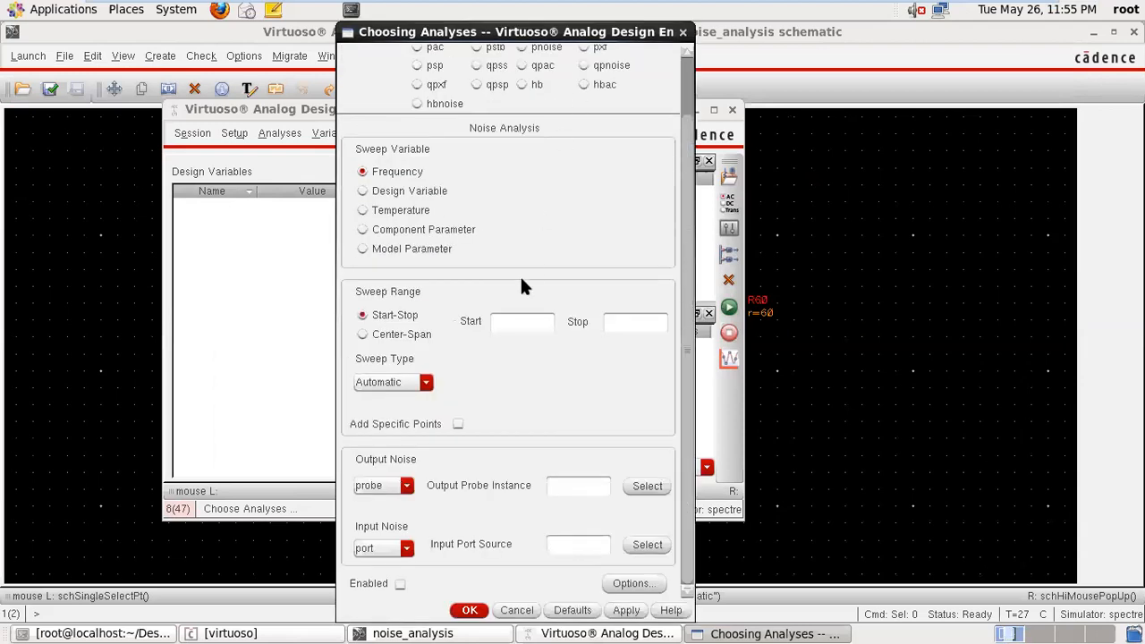
pyautogui.click(510, 323)
pyautogui.write('1K')
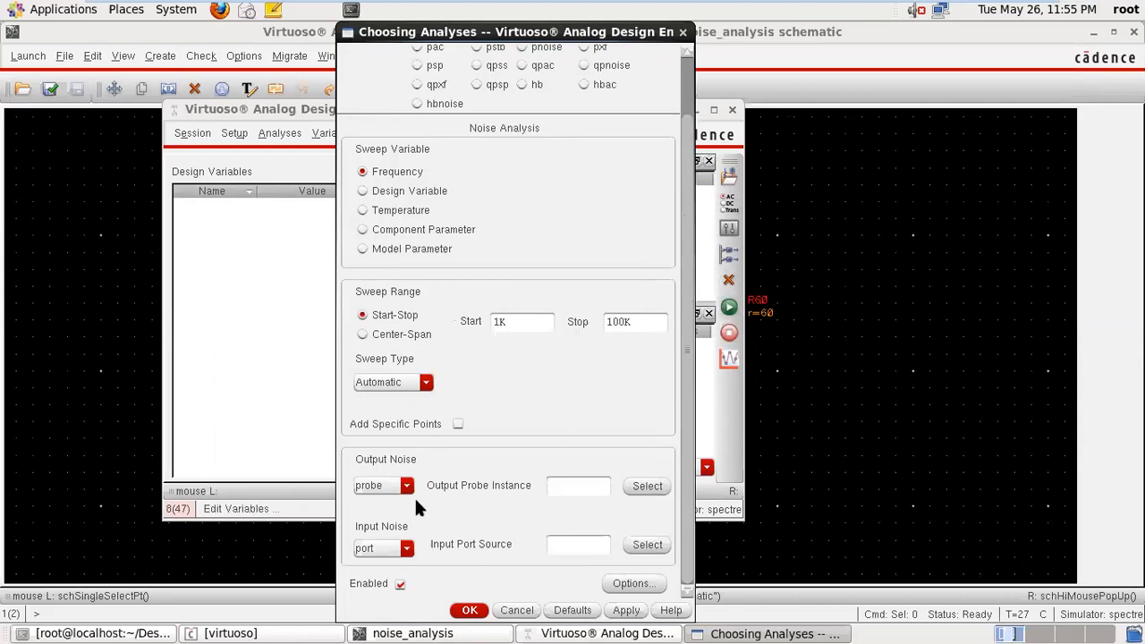
# - Clear the windows covering the schematic and assign resistor R20 as the output probe instance of the noise analysis
pyautogui.moveTo(302, 103); pyautogui.dragTo(797, 195)
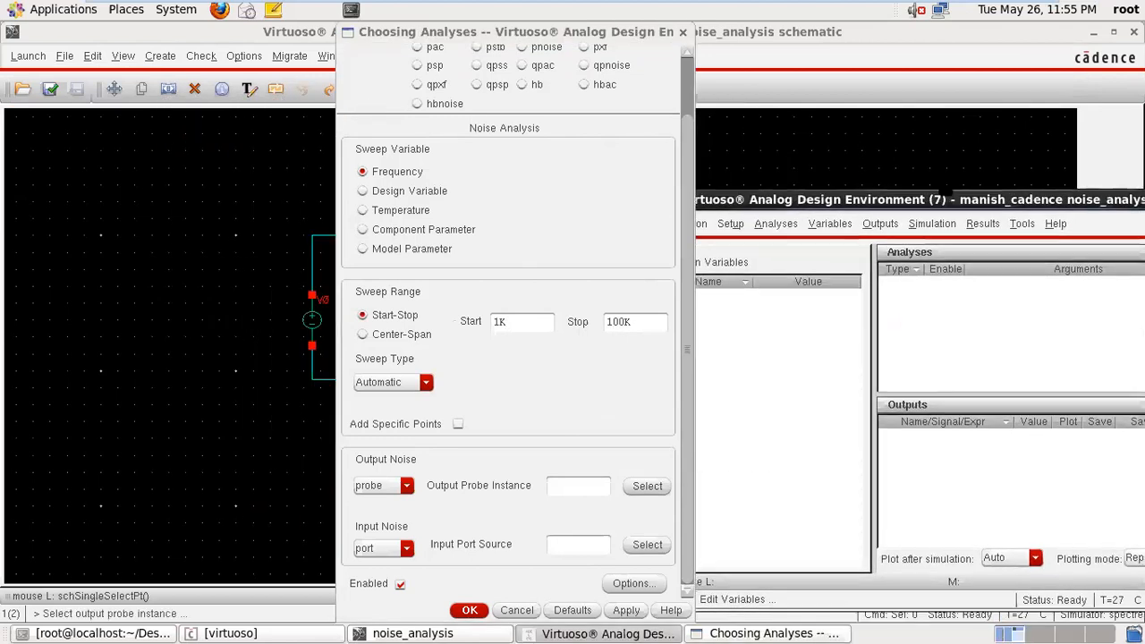
pyautogui.moveTo(943, 182); pyautogui.dragTo(904, 152)
pyautogui.click(1122, 164)
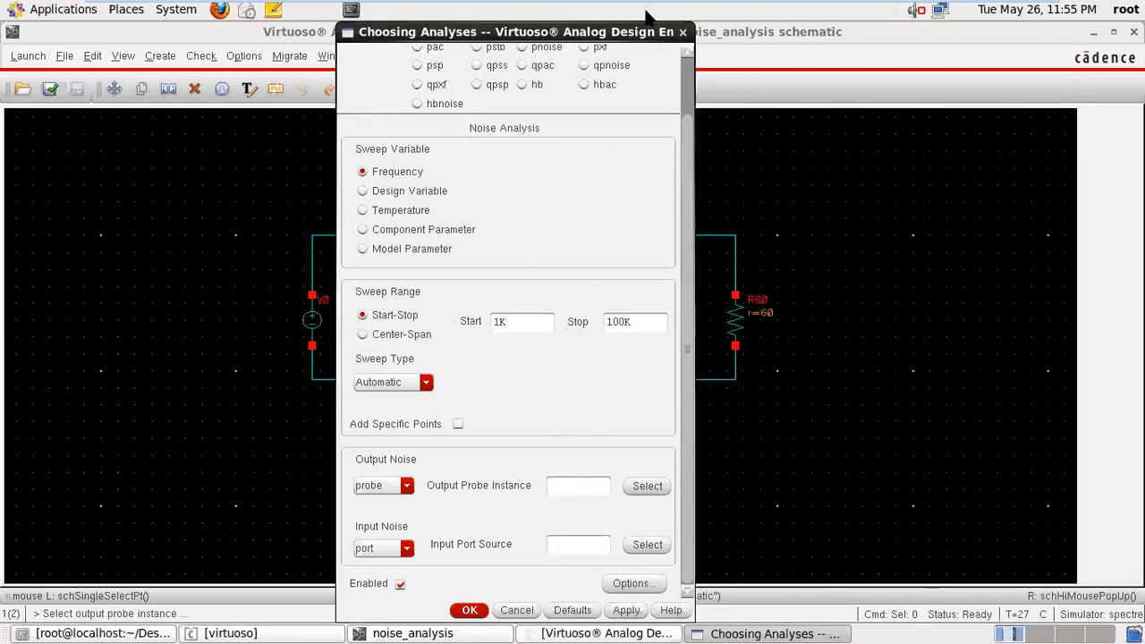
pyautogui.moveTo(626, 32); pyautogui.dragTo(977, 32)
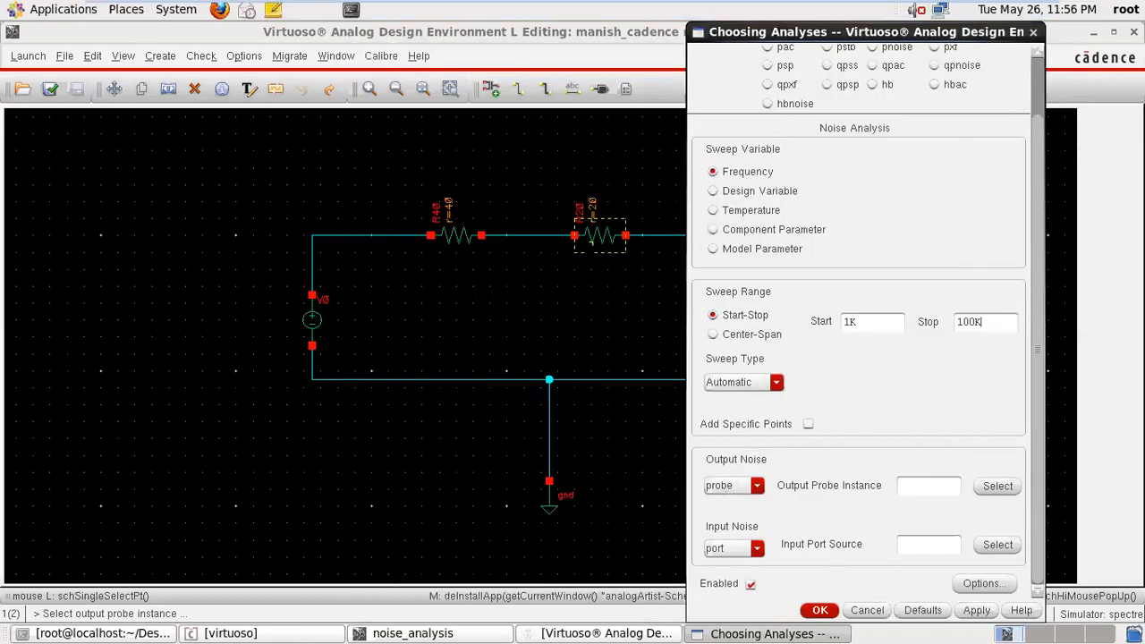
pyautogui.click(600, 235)
# - Set the input noise type to voltage and try to pick source V0 as the input voltage source
pyautogui.click(984, 543)
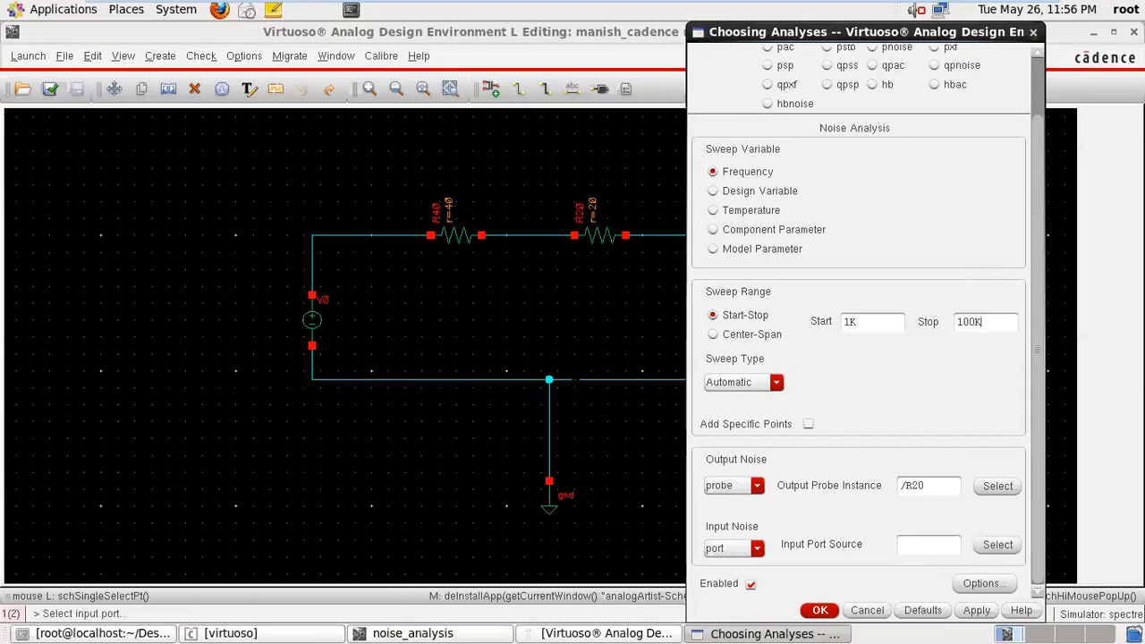
pyautogui.click(740, 547)
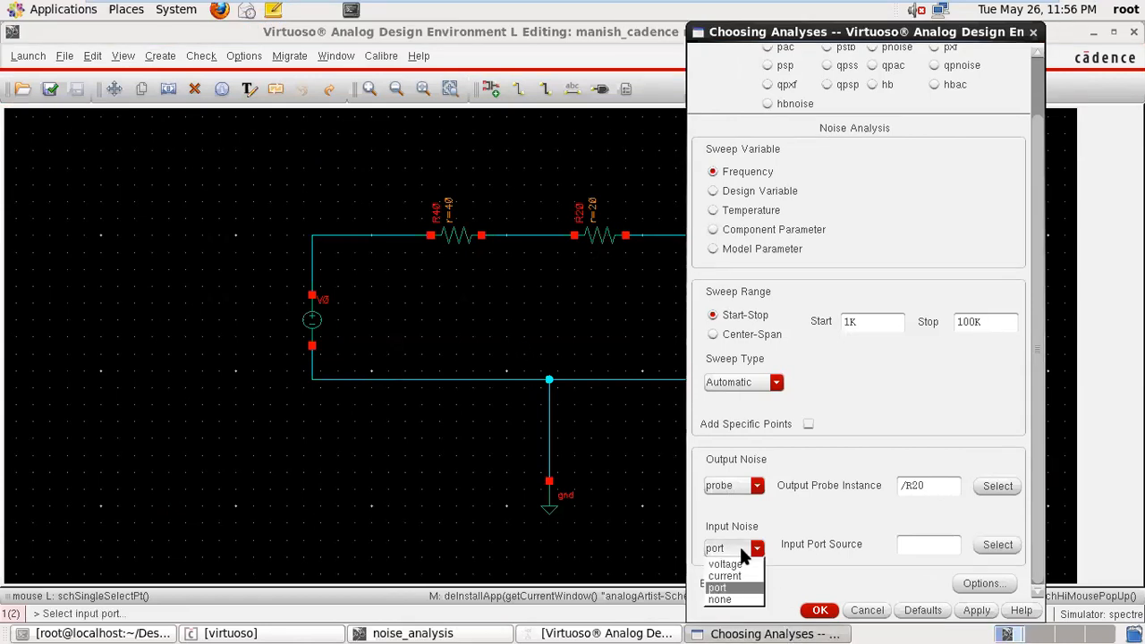
pyautogui.click(743, 565)
pyautogui.click(979, 543)
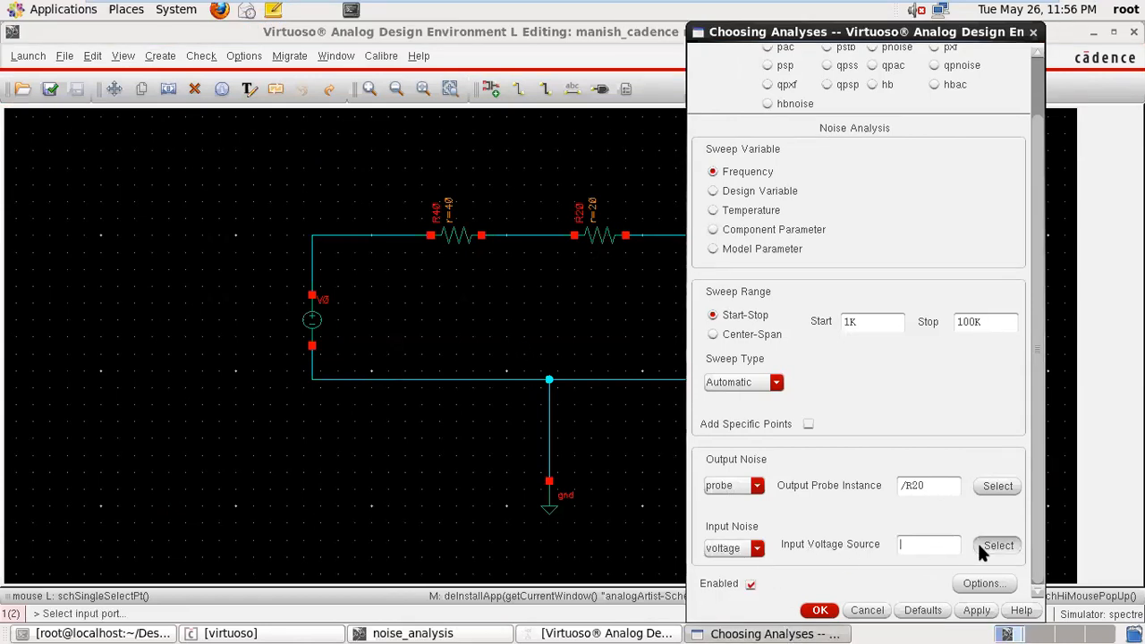
pyautogui.click(320, 327)
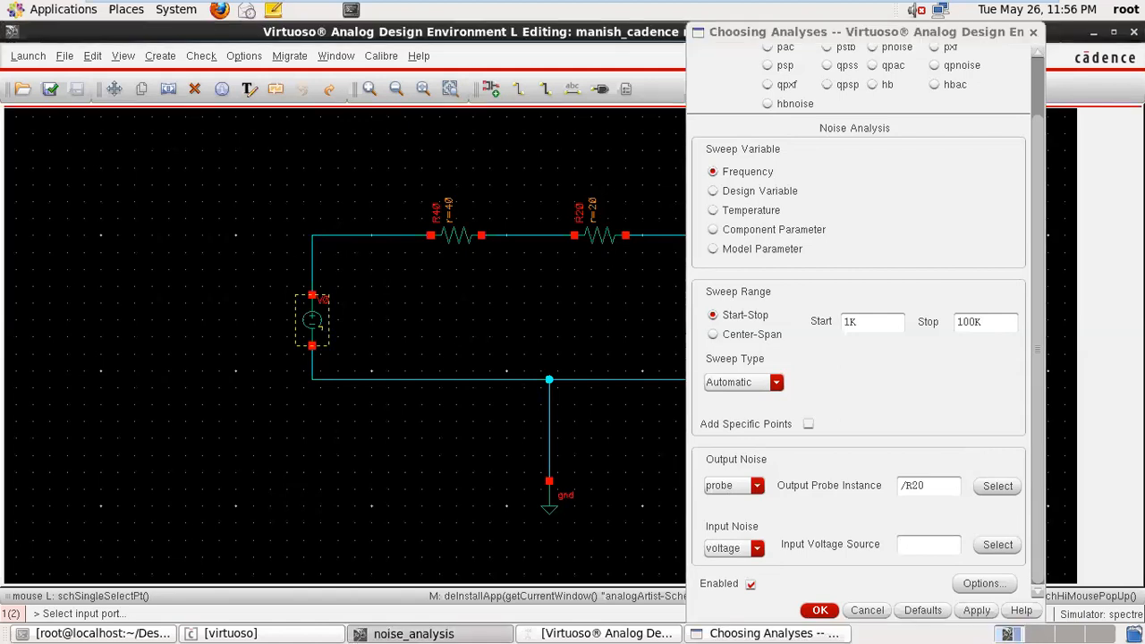
# - Try again to assign an input voltage source with the voltage input noise type, and apply the noise analysis settings
pyautogui.click(991, 541)
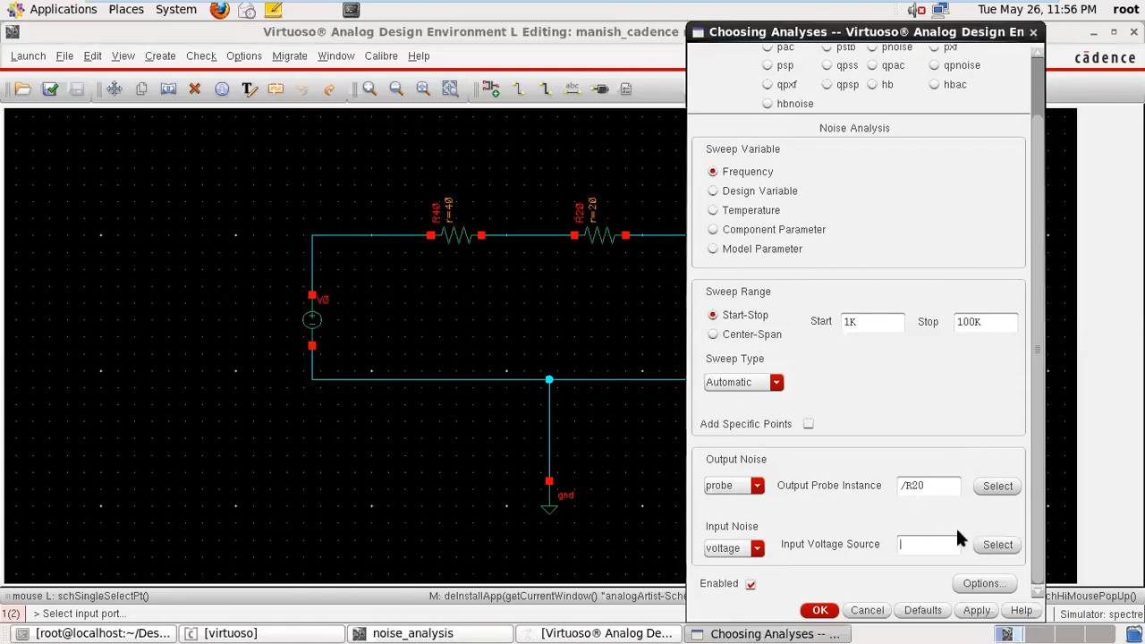
pyautogui.click(757, 549)
pyautogui.click(757, 549)
pyautogui.click(757, 549)
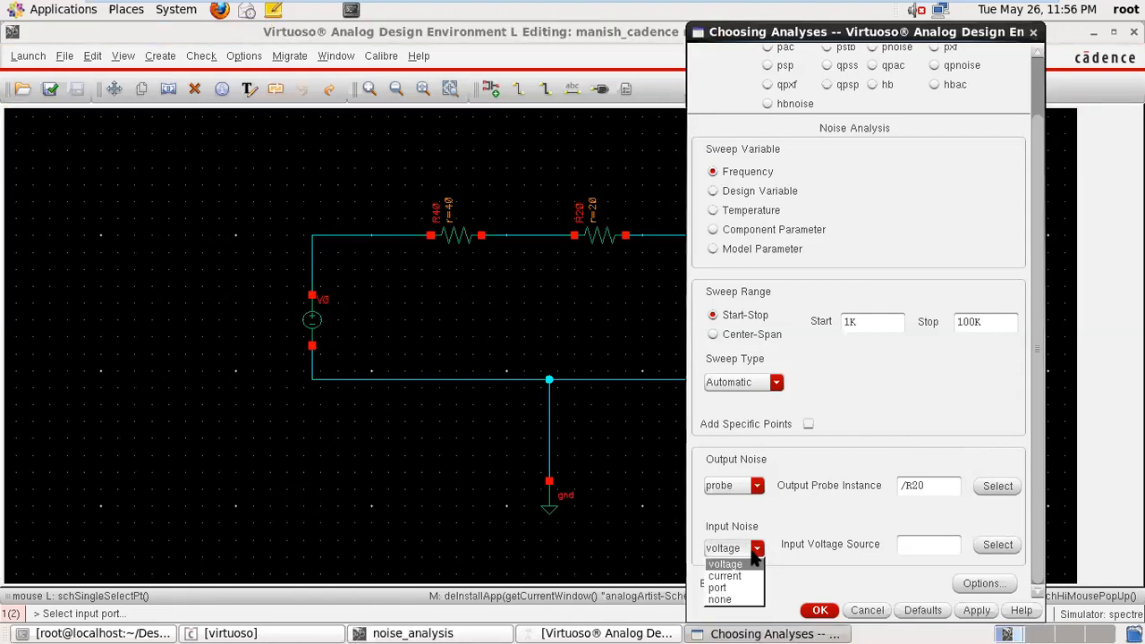
pyautogui.click(726, 564)
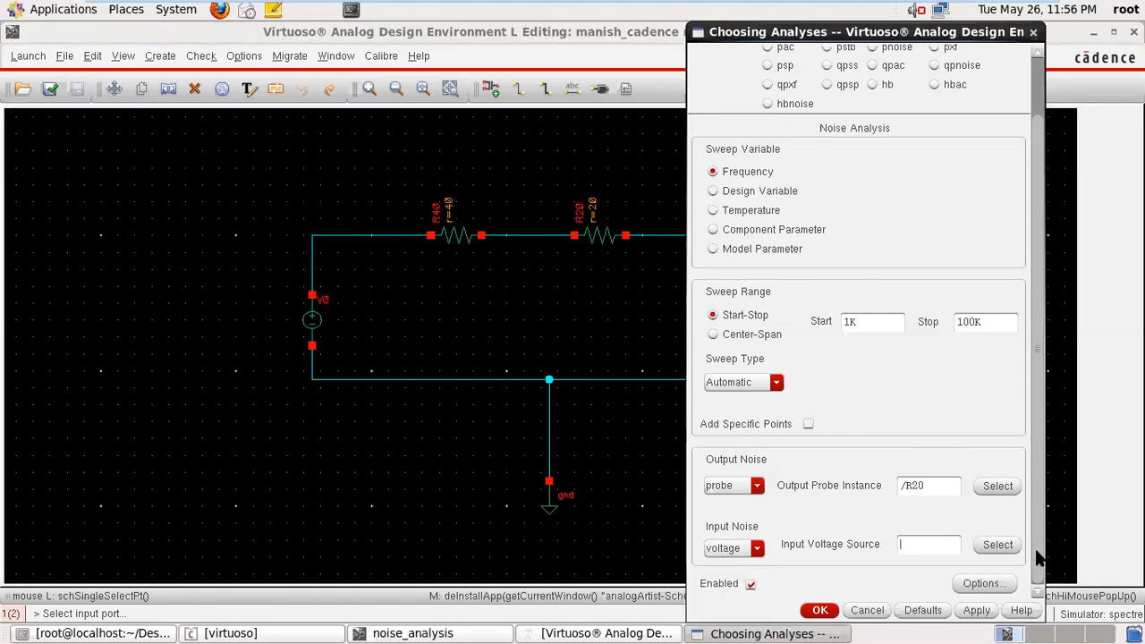
pyautogui.click(1002, 545)
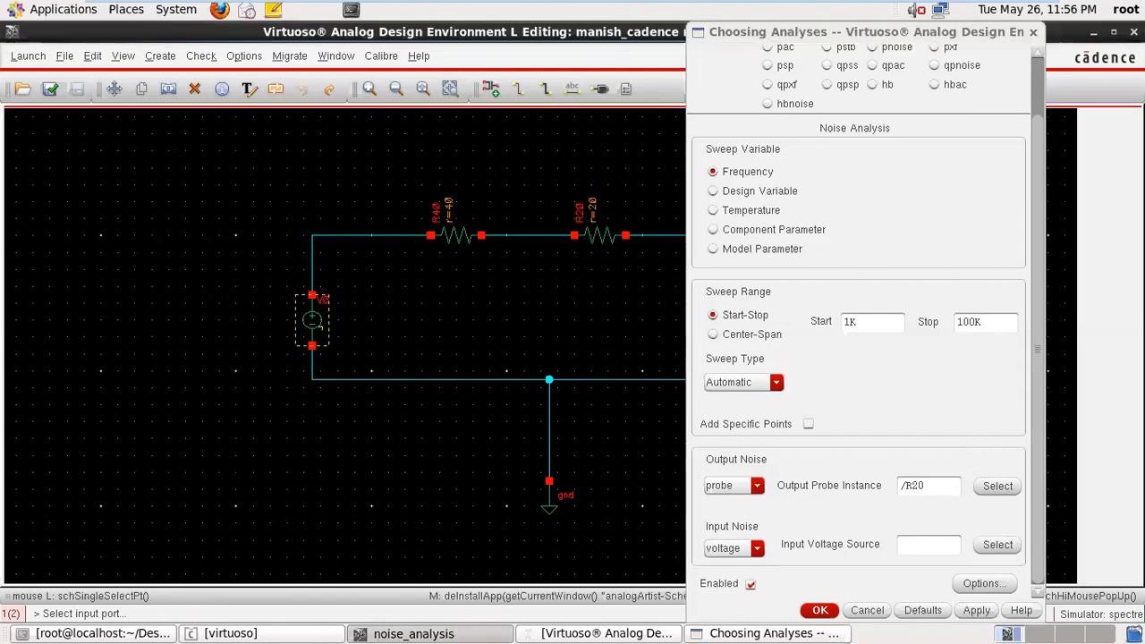
pyautogui.click(983, 536)
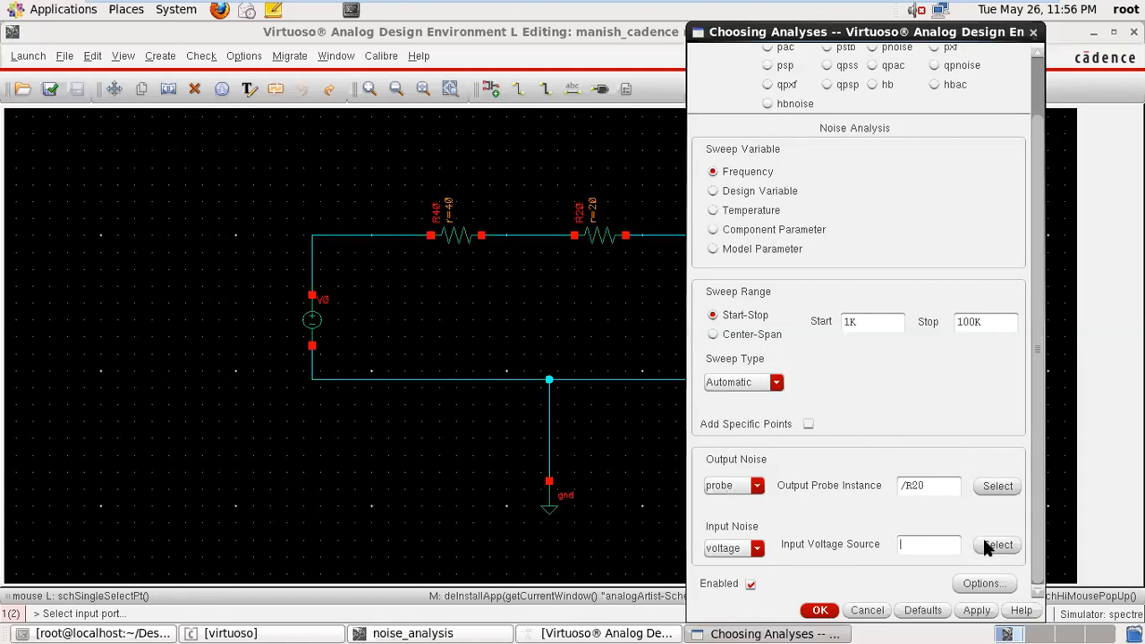
pyautogui.click(734, 547)
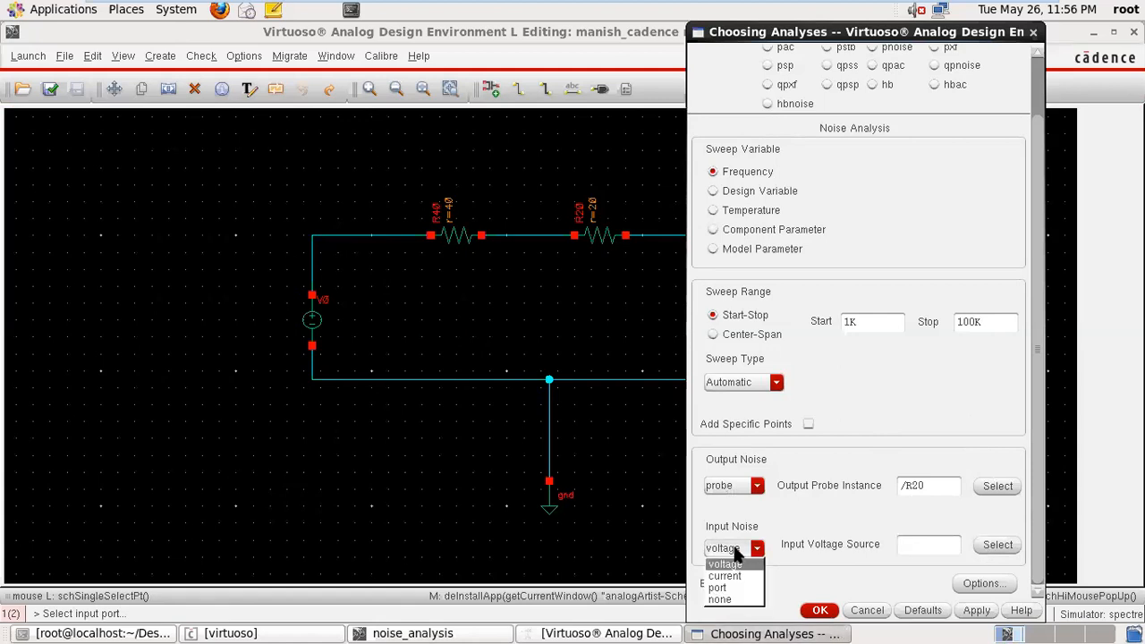
pyautogui.click(731, 567)
pyautogui.click(984, 612)
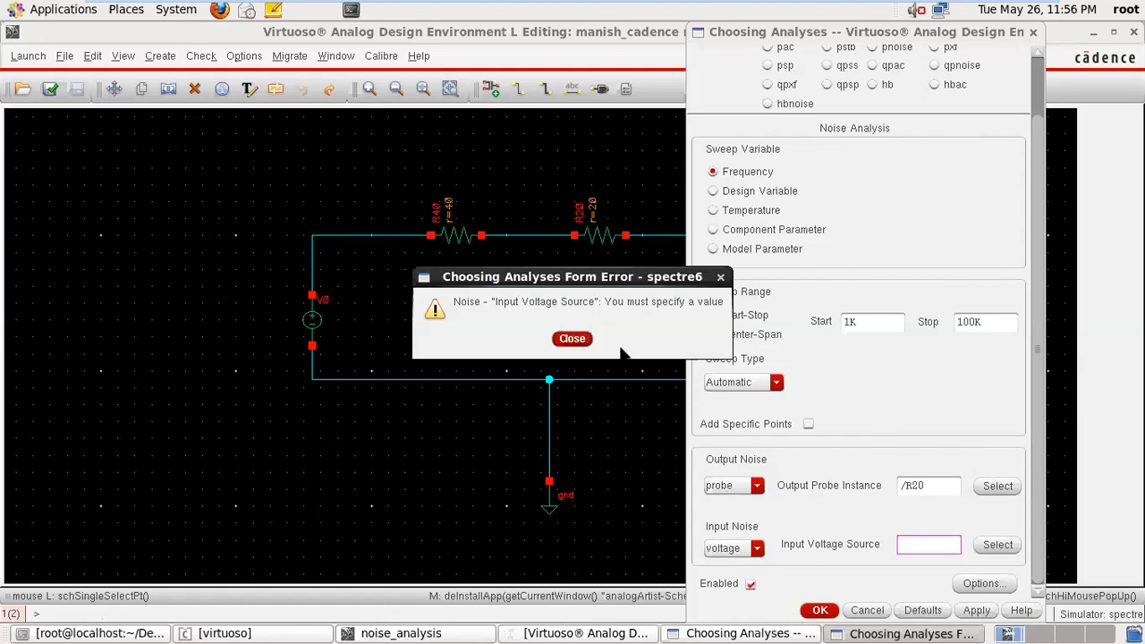
pyautogui.click(572, 338)
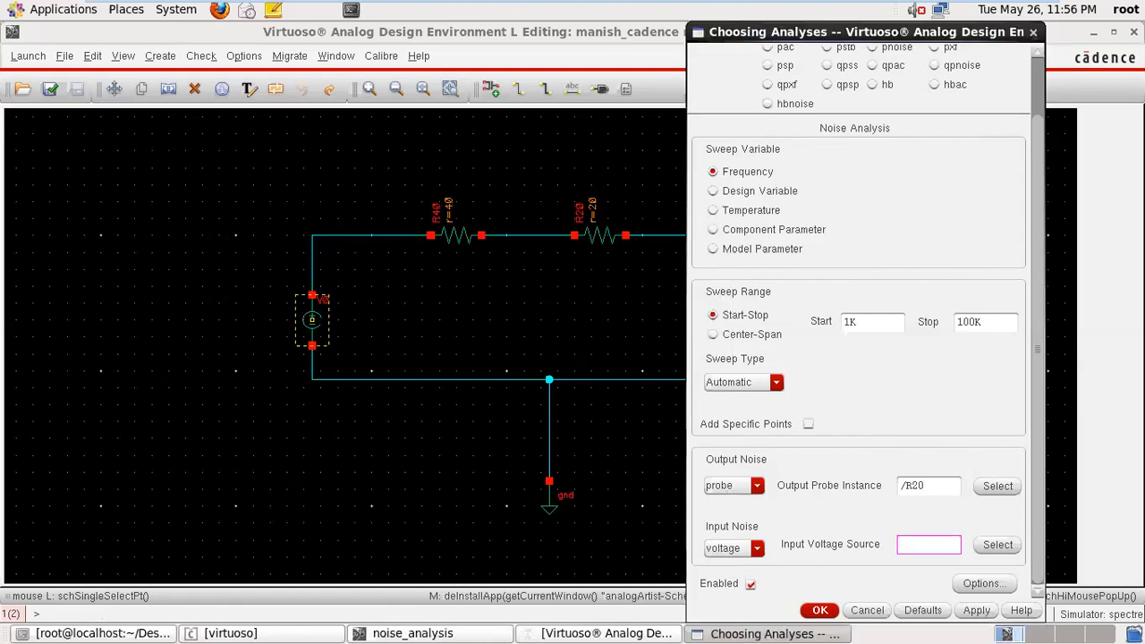
# - Open the properties of the DC voltage source V0 in the schematic and reapply them with the existing values
pyautogui.click(318, 313)
pyautogui.press('q')
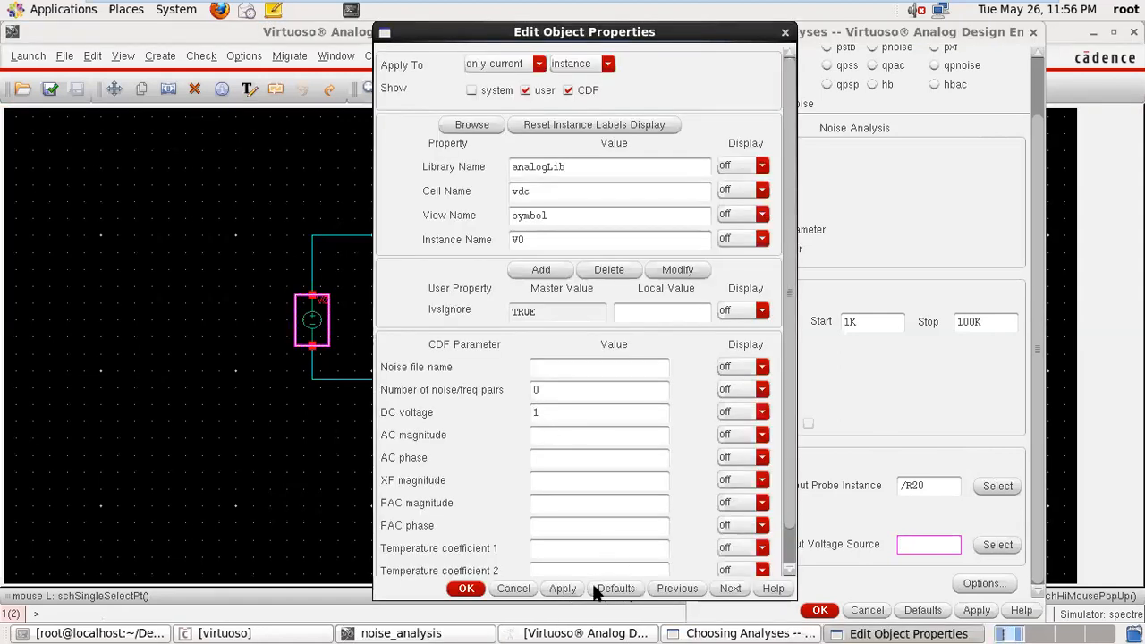
pyautogui.click(563, 588)
pyautogui.click(467, 589)
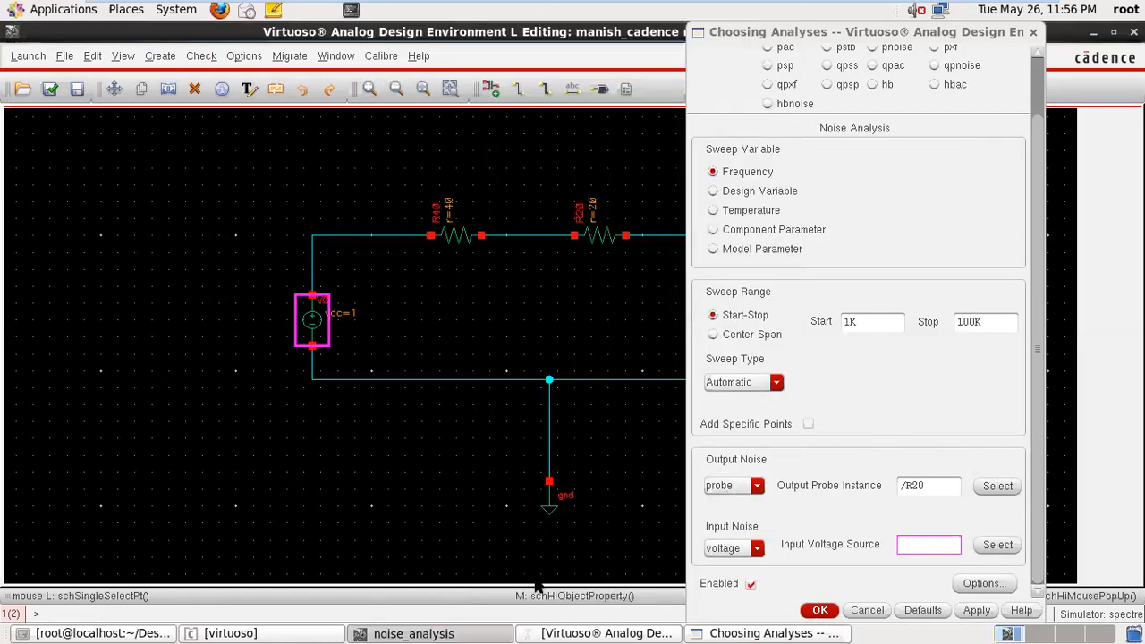
# - Assign source V0 as the input voltage source of the noise analysis and accept the analysis settings
pyautogui.click(979, 542)
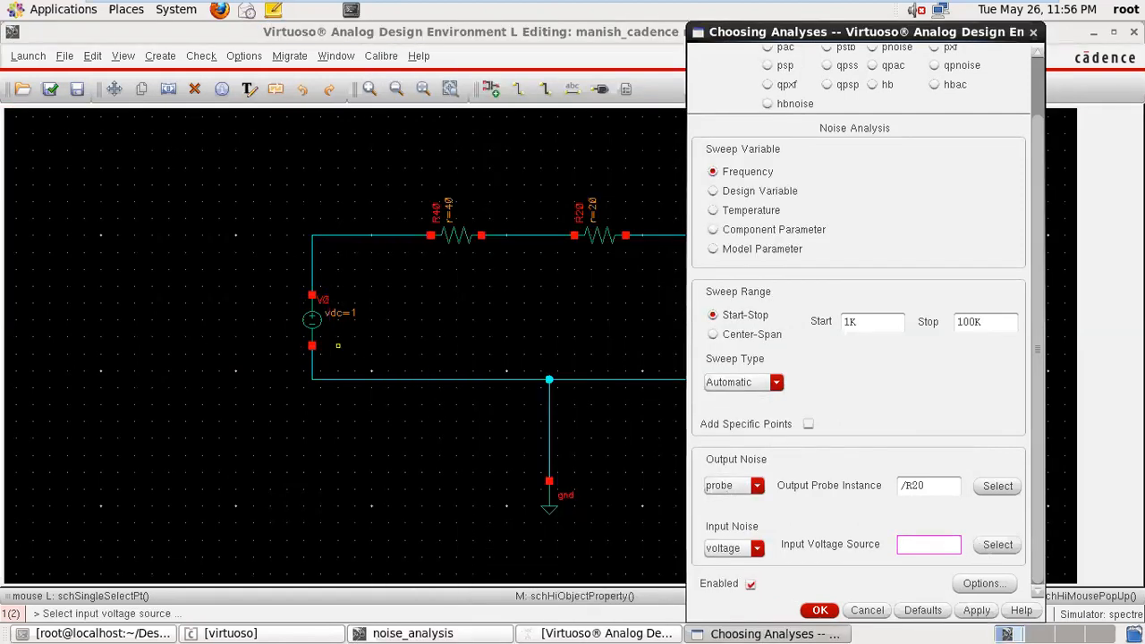
pyautogui.click(313, 321)
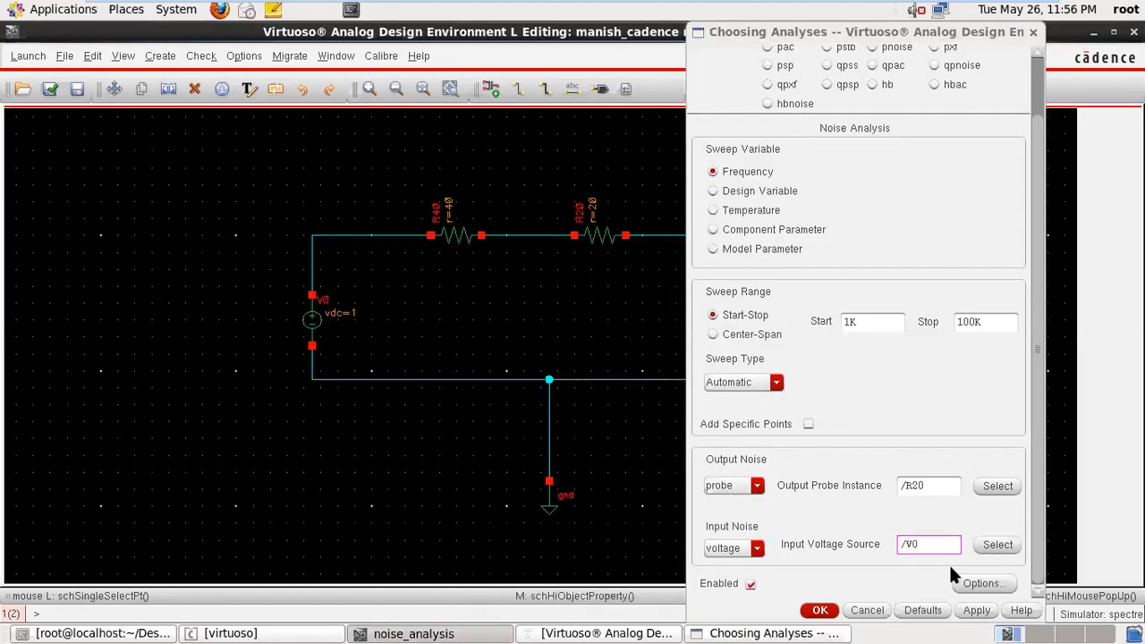
pyautogui.click(820, 610)
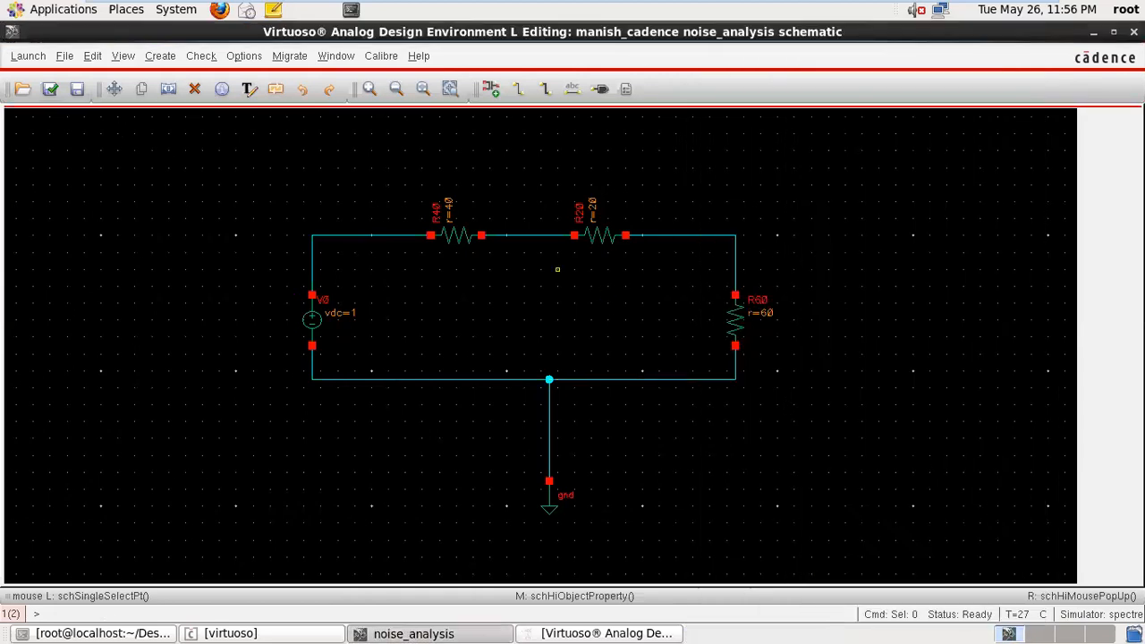
# - Check and save the schematic, netlist and run the noise simulation, and put the simulation log out of the way
pyautogui.click(50, 88)
pyautogui.click(559, 634)
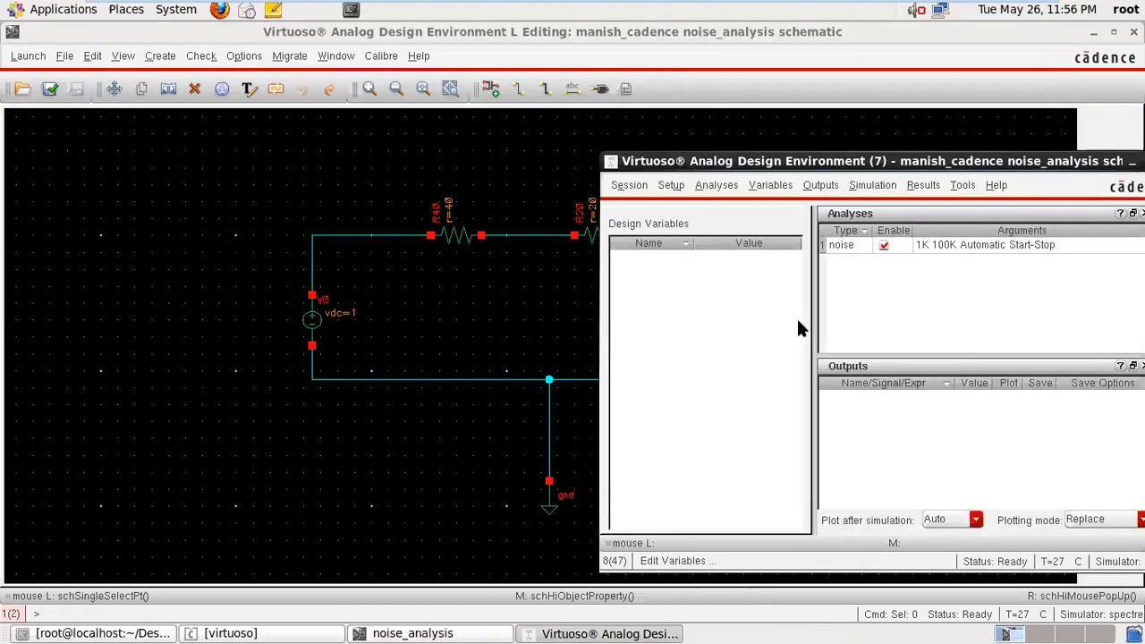
pyautogui.moveTo(905, 160); pyautogui.dragTo(783, 172)
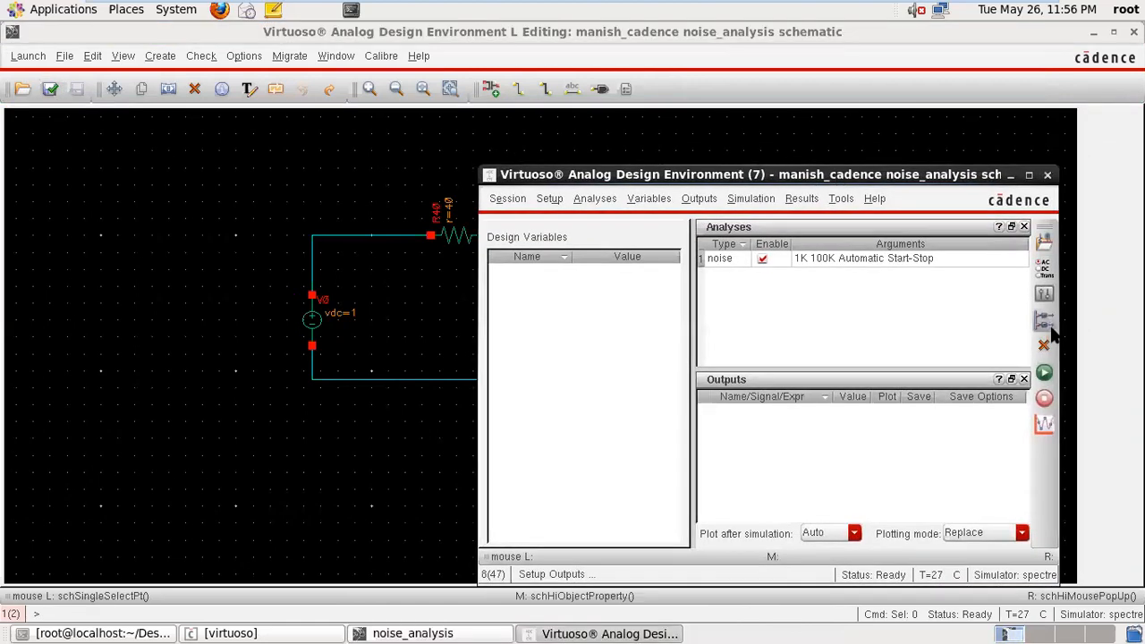
pyautogui.click(1052, 372)
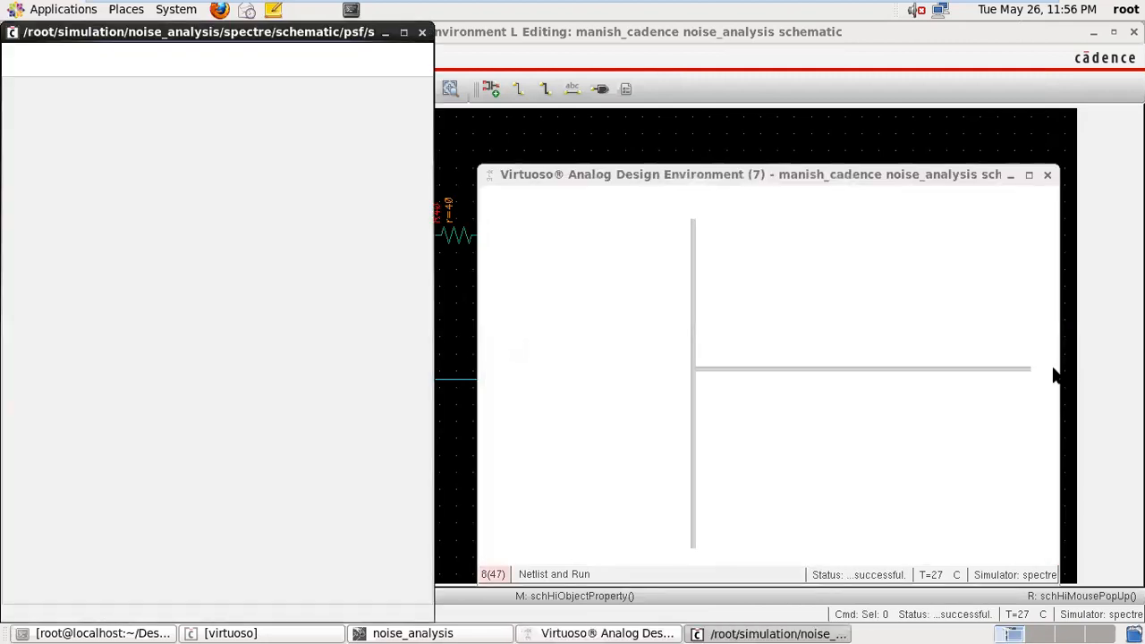
pyautogui.click(385, 33)
# - Print a spot noise summary at 1K with R60, R20 and R40 as the included instances
pyautogui.click(802, 199)
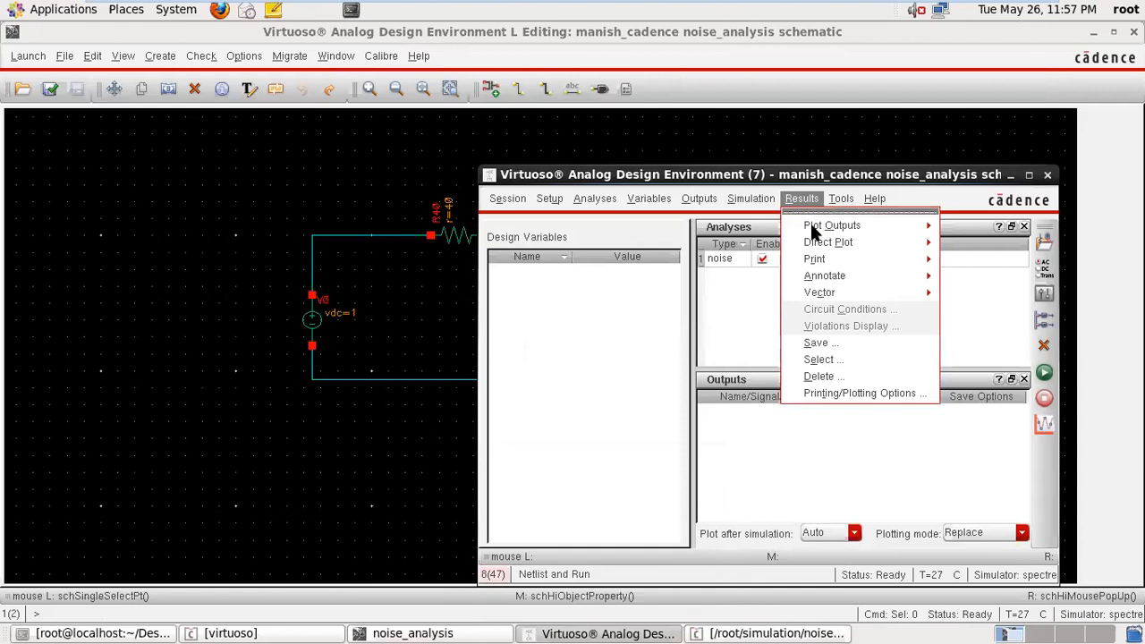
pyautogui.moveTo(816, 259)
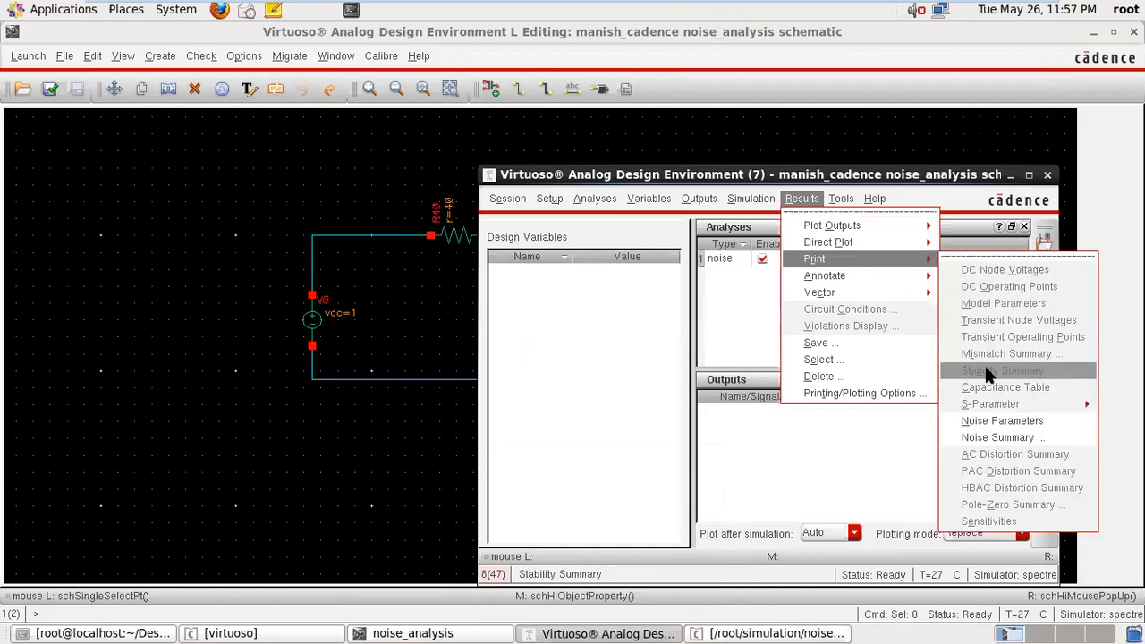
pyautogui.click(996, 438)
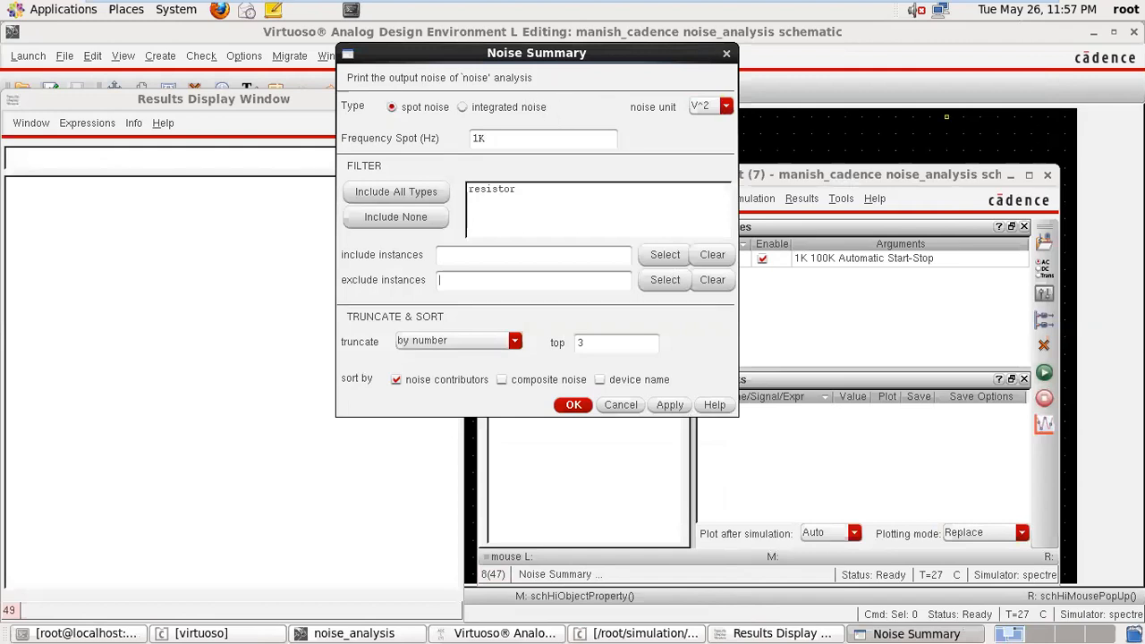
pyautogui.click(1009, 176)
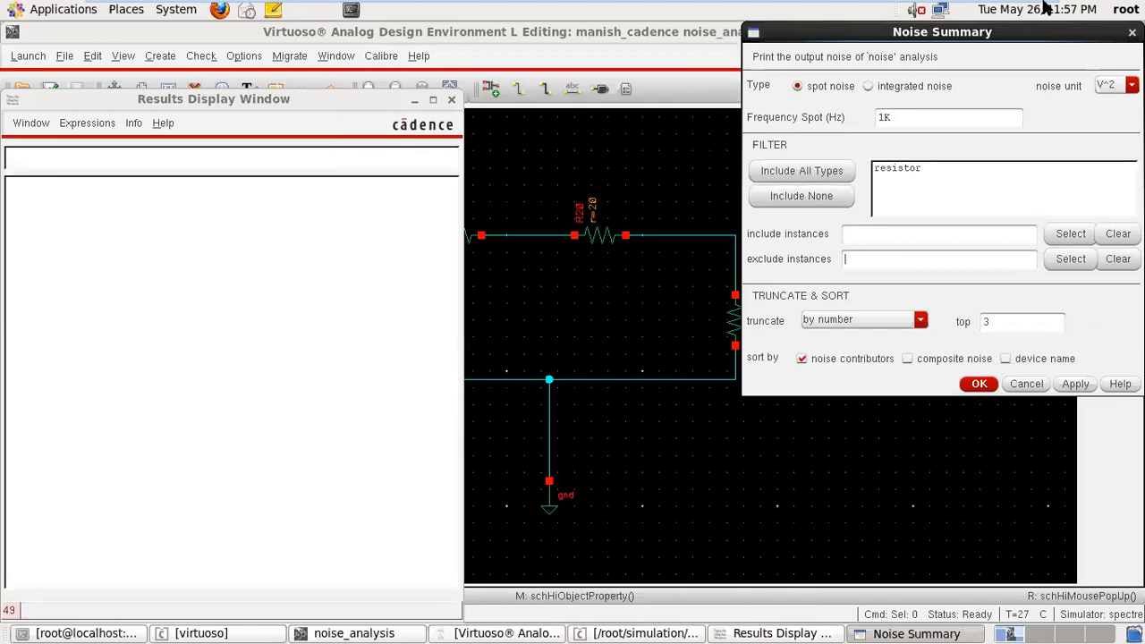
pyautogui.moveTo(637, 52); pyautogui.dragTo(1043, 8)
pyautogui.click(736, 320)
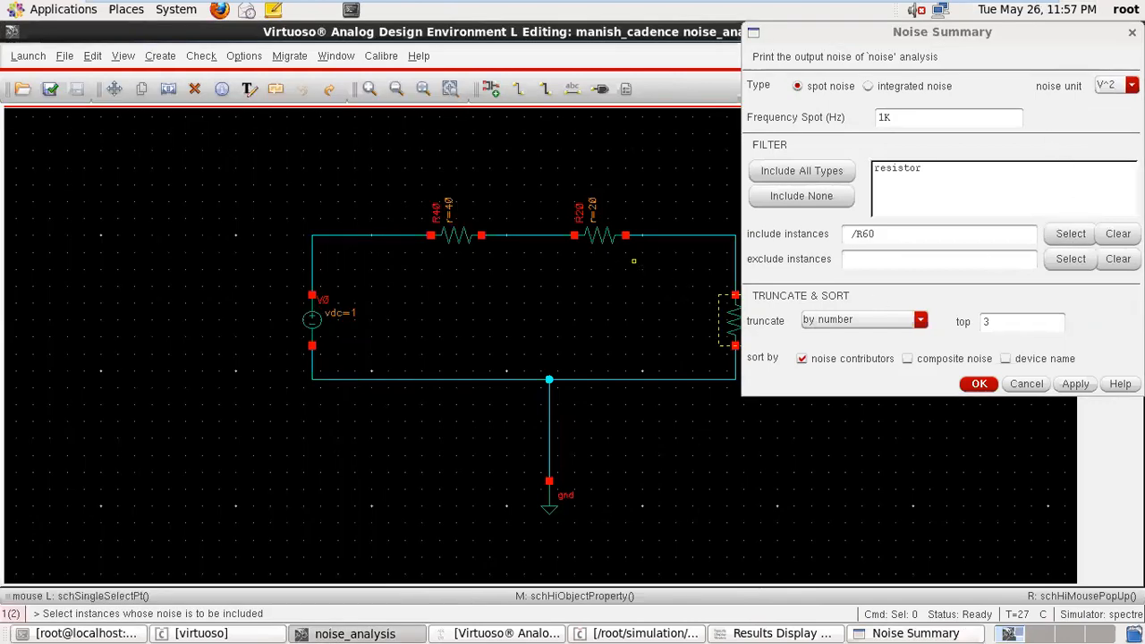
pyautogui.click(591, 240)
pyautogui.click(455, 235)
pyautogui.click(1071, 383)
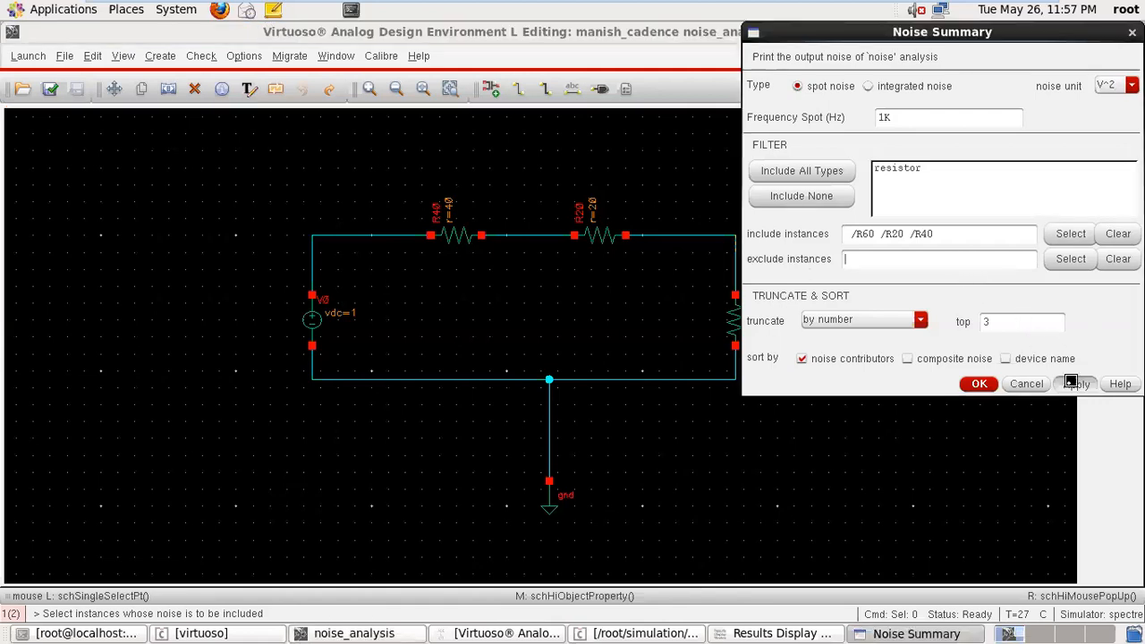
pyautogui.click(980, 383)
# - Examine the Results Display Window and the simulation log for the noise analysis output
pyautogui.click(932, 633)
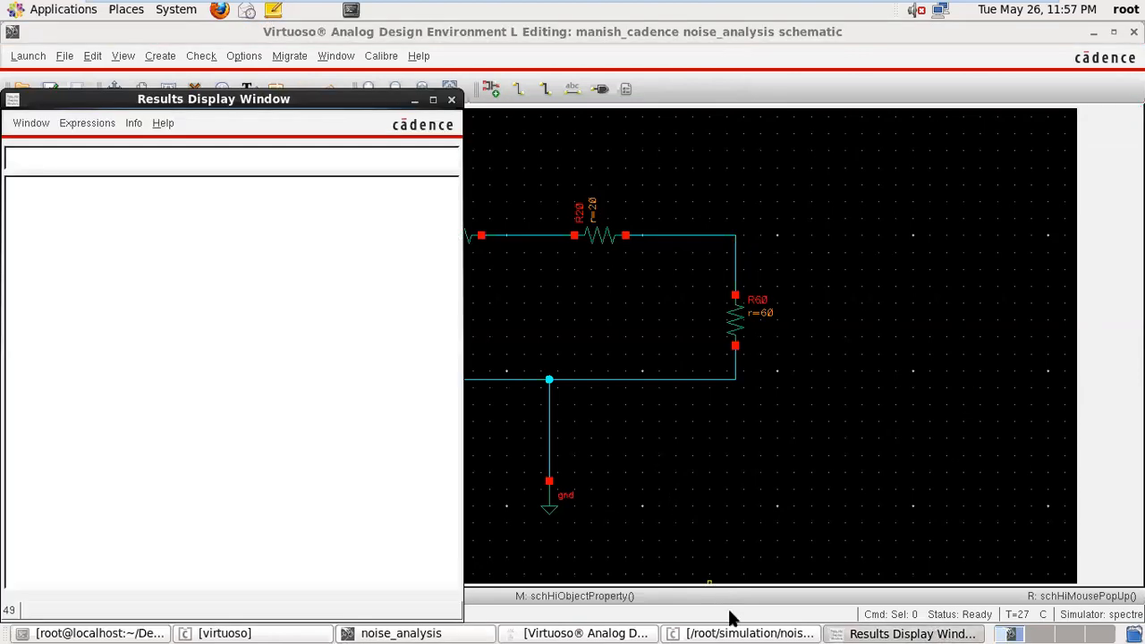
pyautogui.click(735, 633)
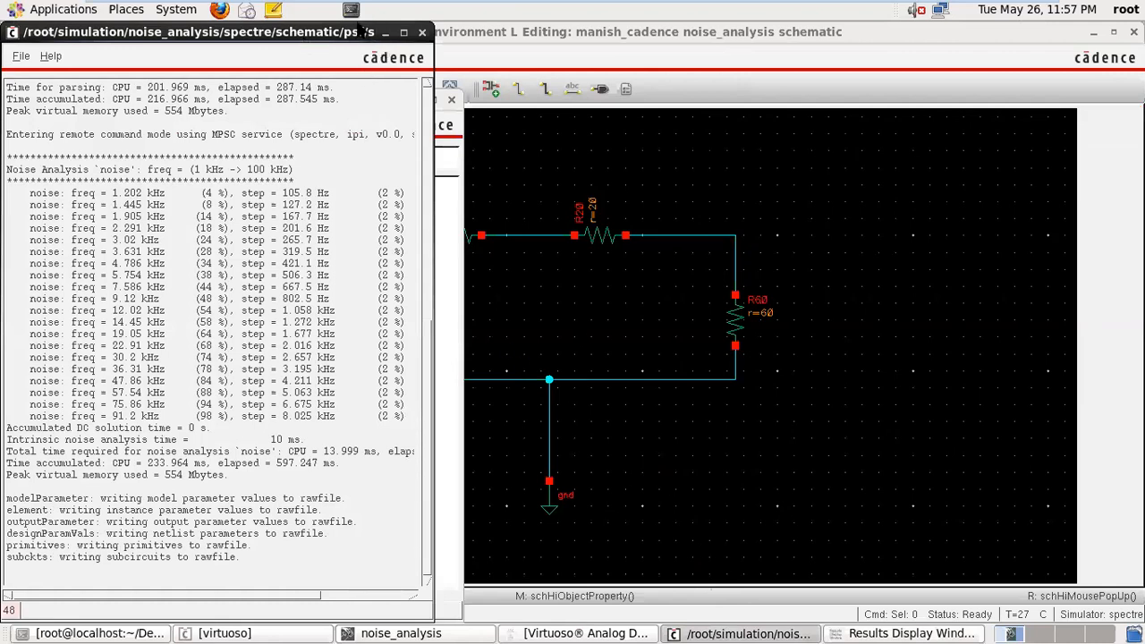
pyautogui.click(385, 32)
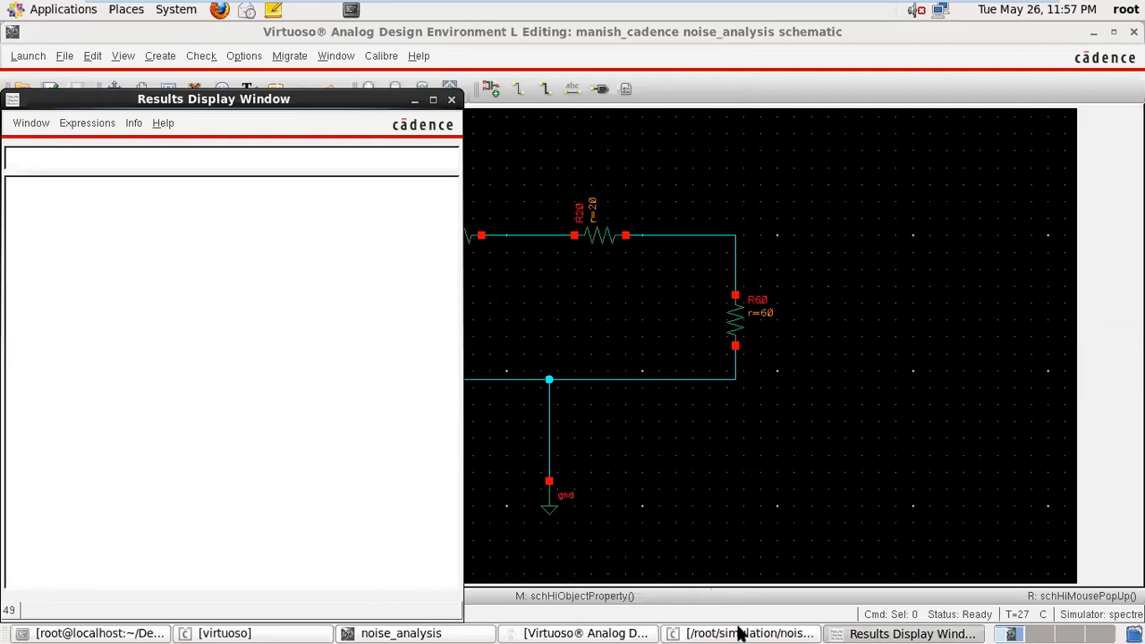
pyautogui.click(739, 633)
# - Try again to print the spot noise summary for R60, R20 and R40 with the same settings, and close its form
pyautogui.click(635, 632)
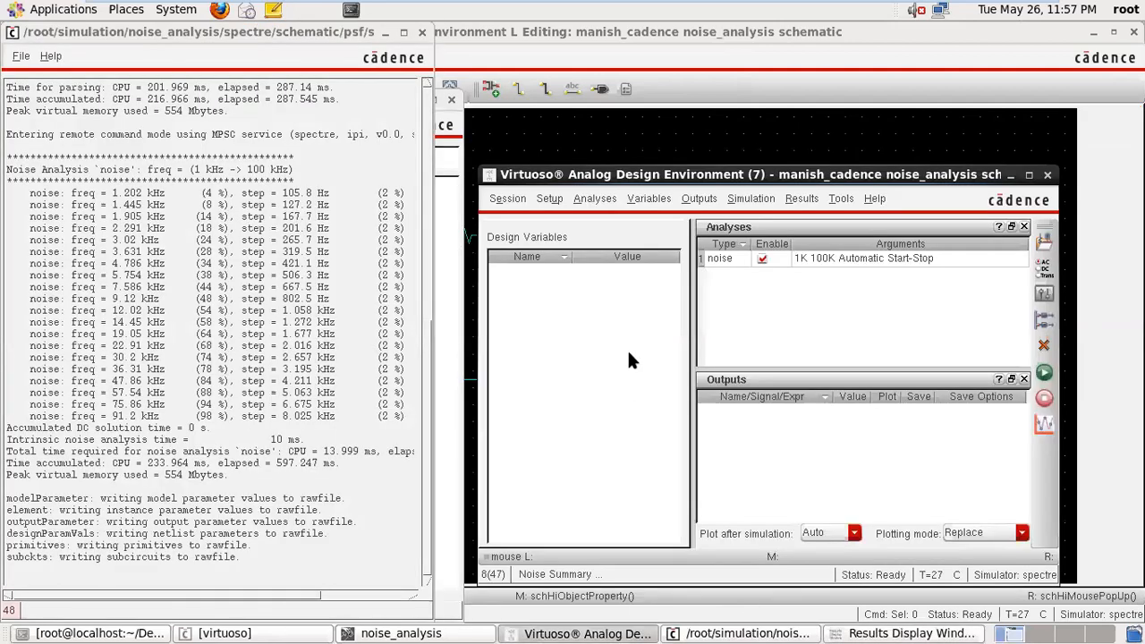
pyautogui.click(802, 198)
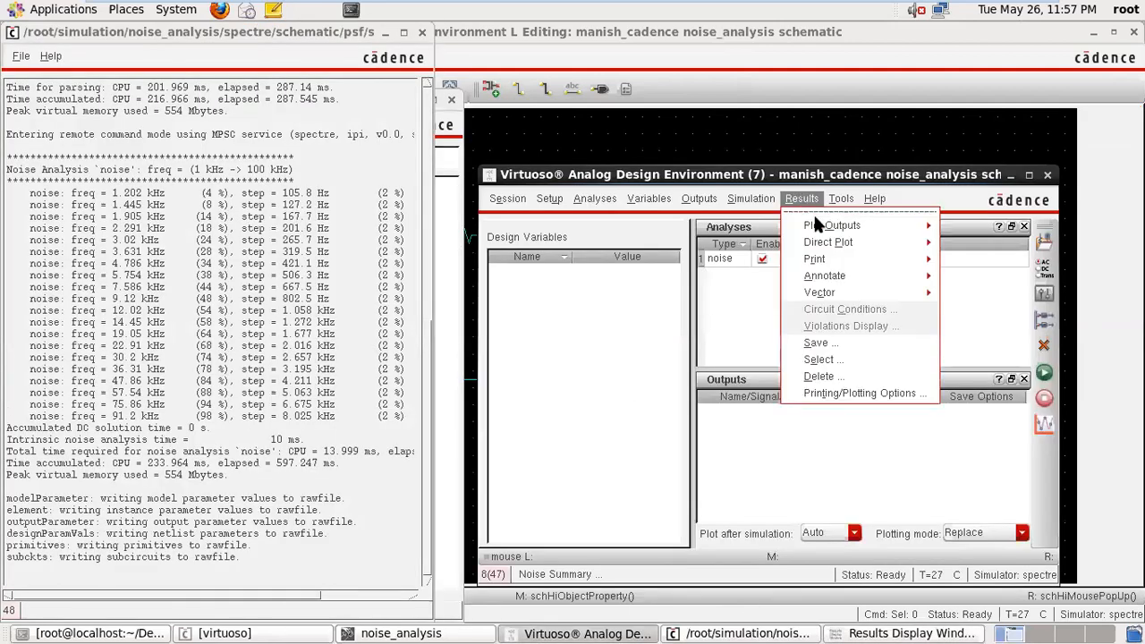
pyautogui.moveTo(828, 243)
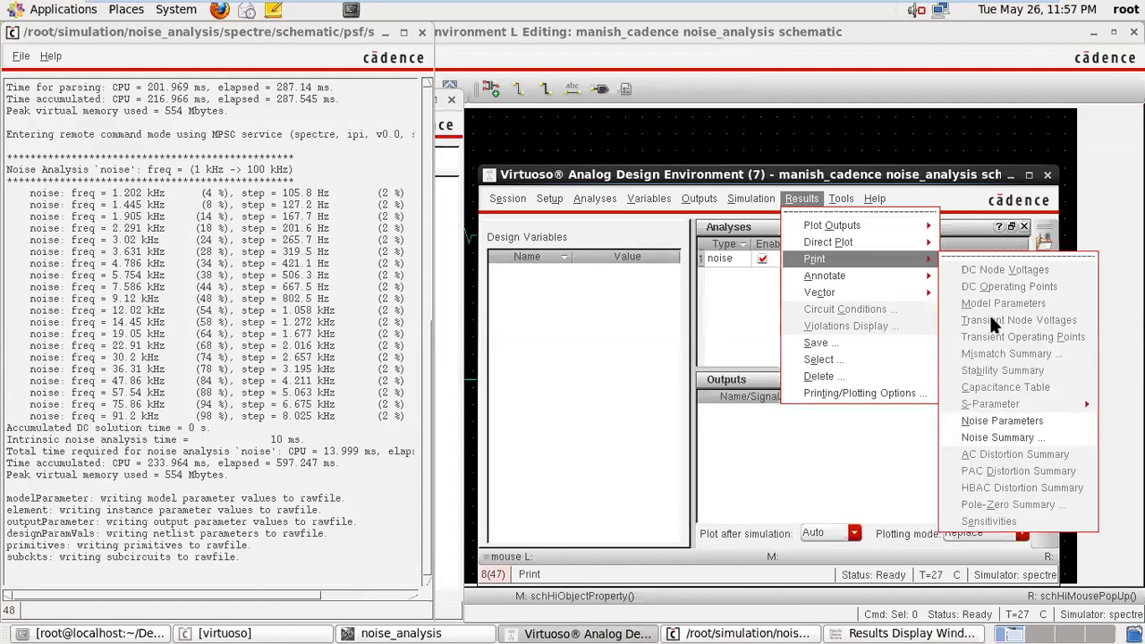
pyautogui.click(997, 438)
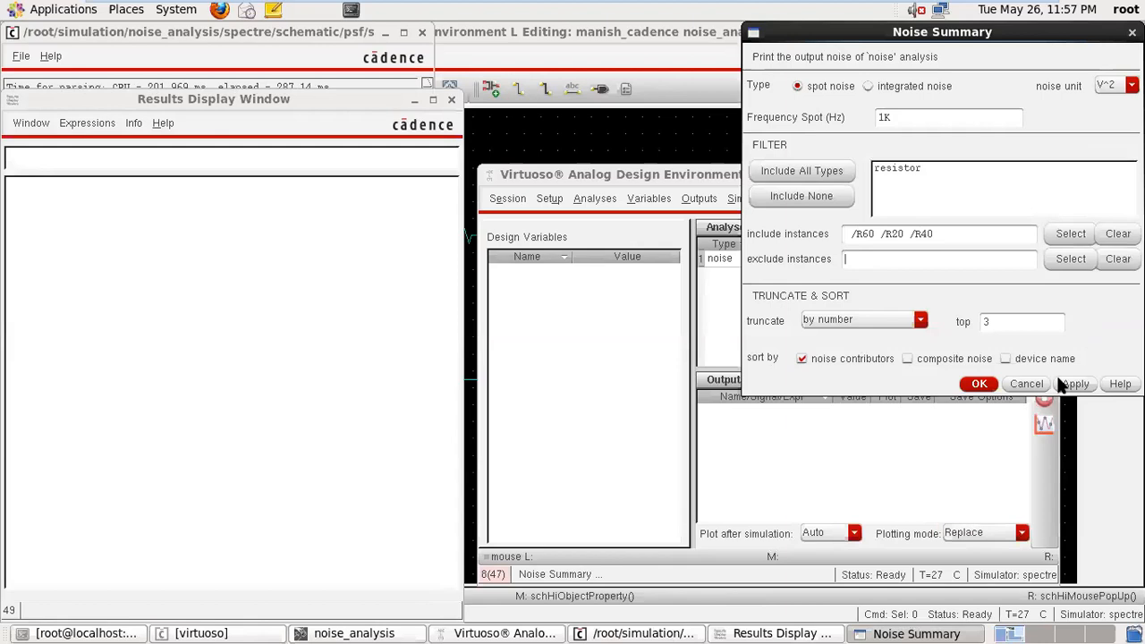
pyautogui.click(1074, 384)
pyautogui.click(1132, 32)
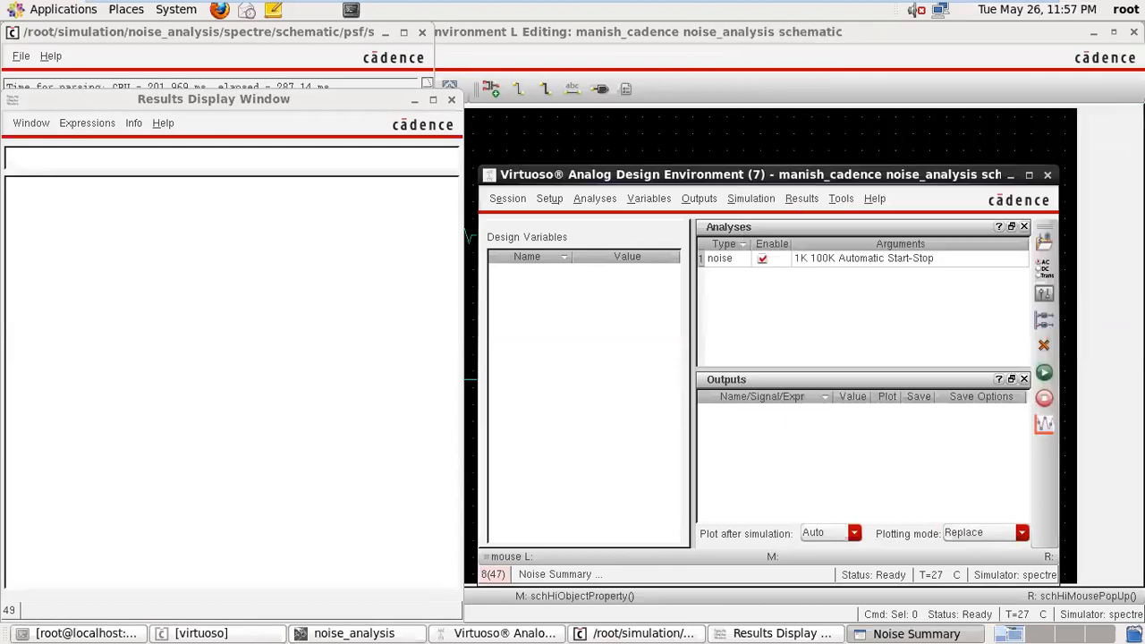
# - Rerun the noise simulation and minimize the simulation log and the Results Display Window
pyautogui.click(1045, 374)
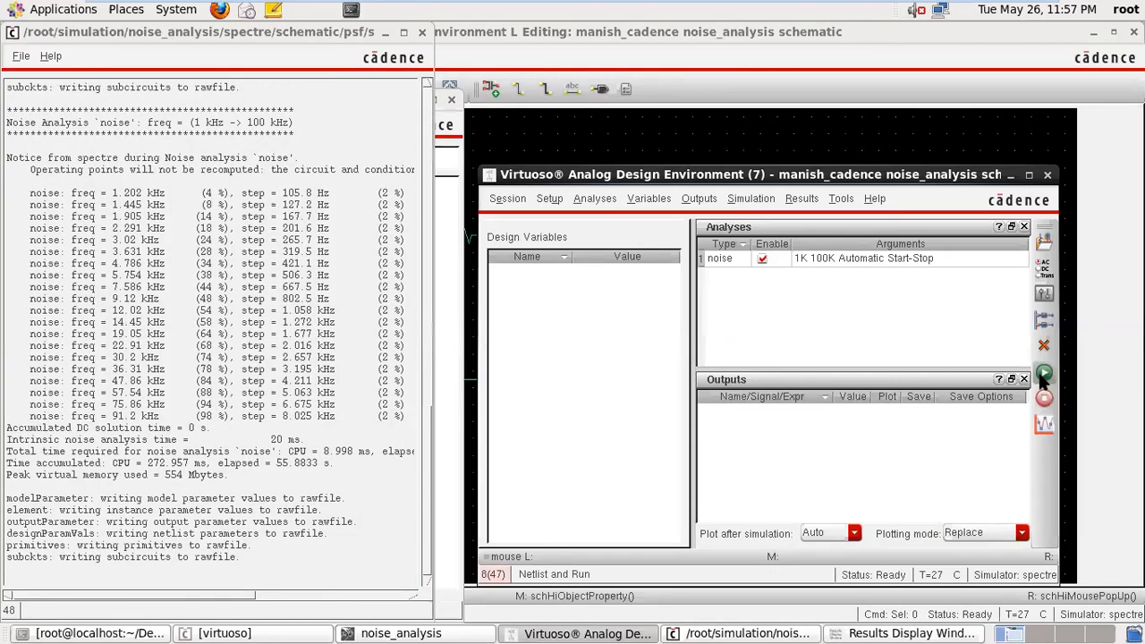
pyautogui.click(385, 32)
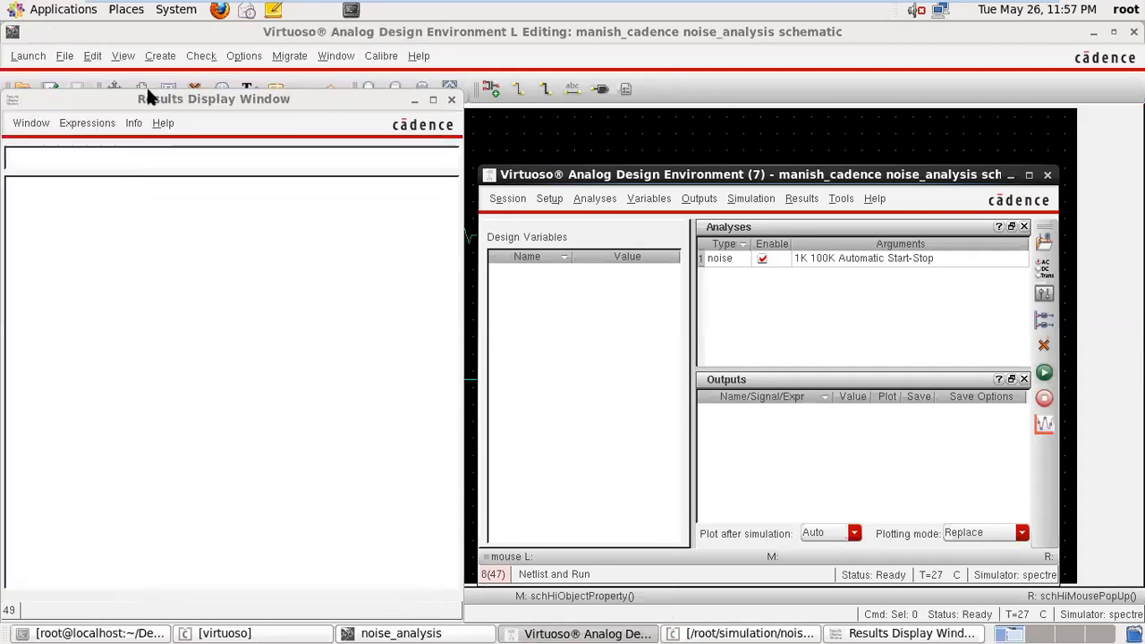
pyautogui.click(414, 101)
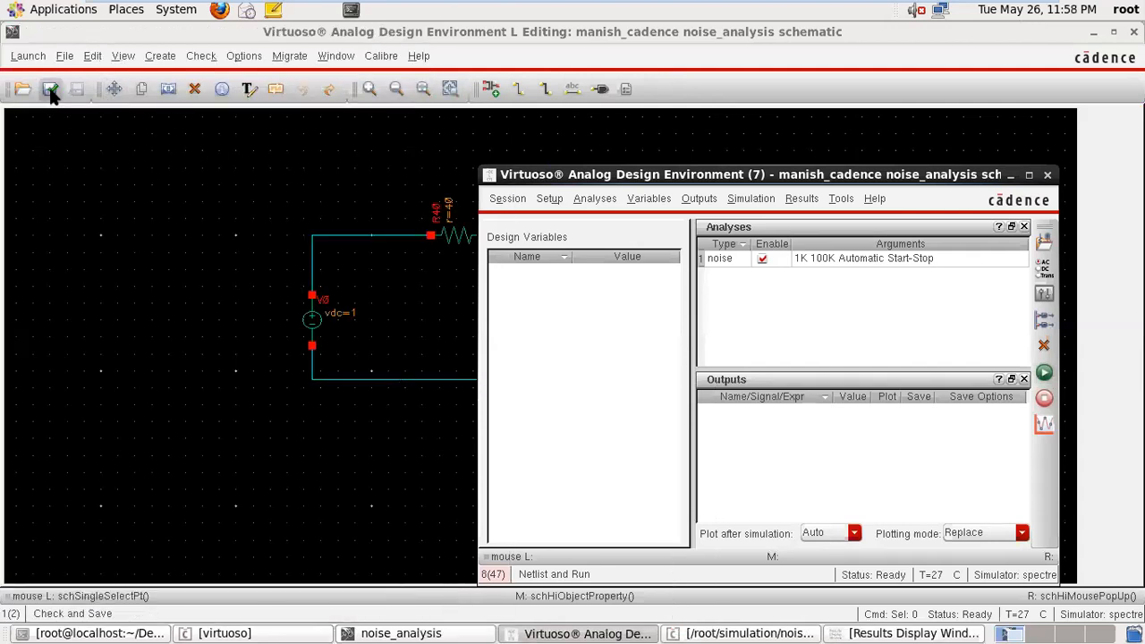
# - Check and save the schematic again, rerun the noise simulation, and minimize its log
pyautogui.click(51, 92)
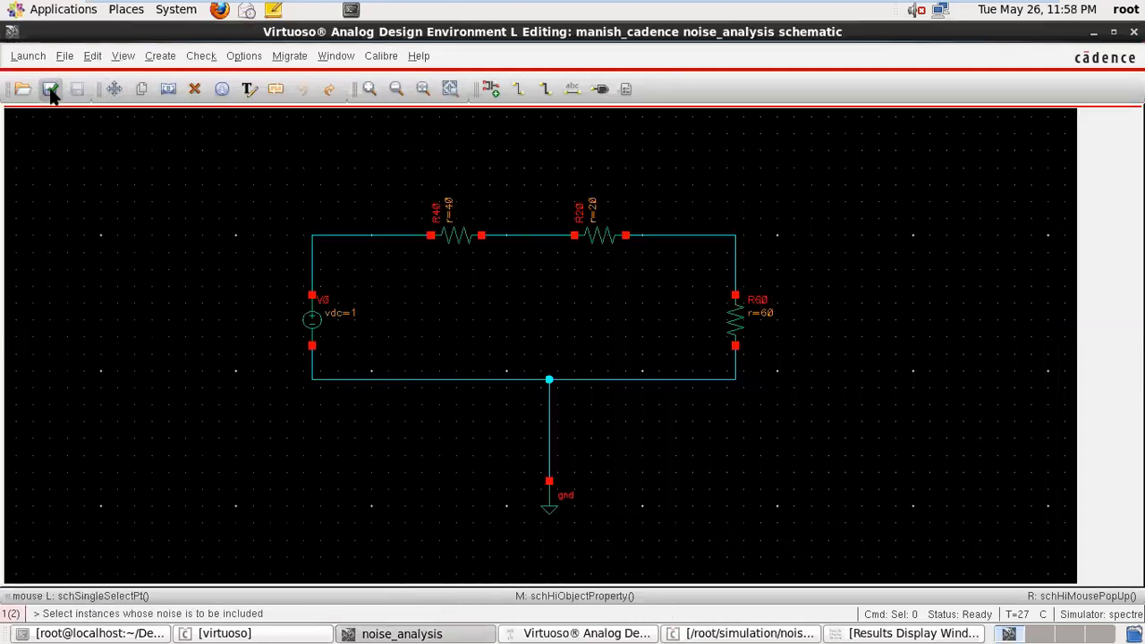
pyautogui.click(739, 633)
pyautogui.click(627, 634)
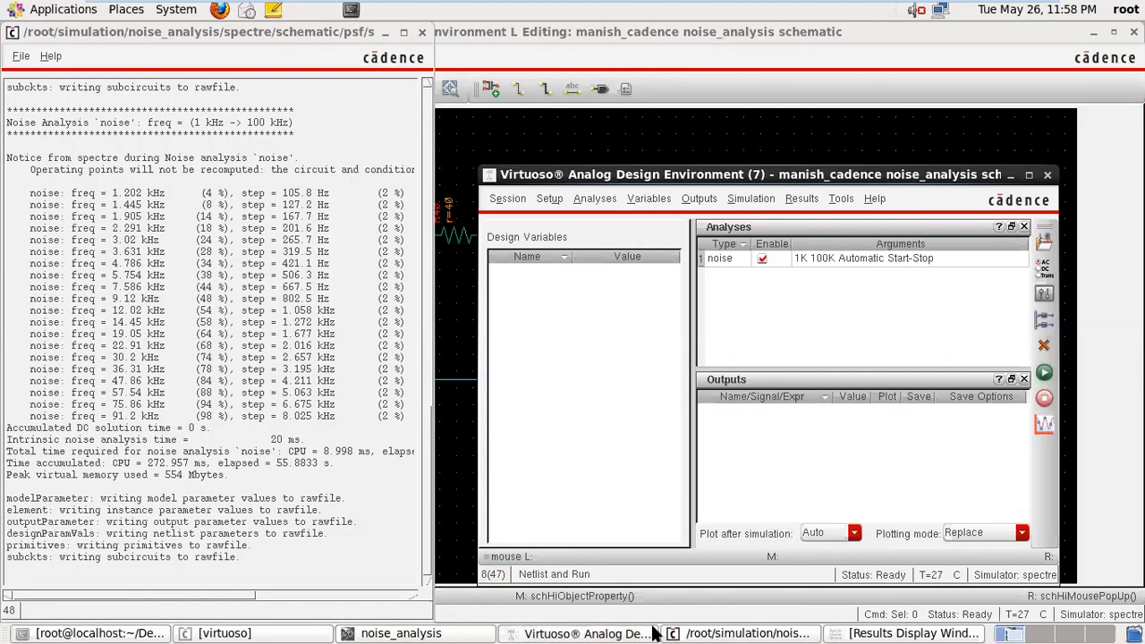
pyautogui.click(1045, 373)
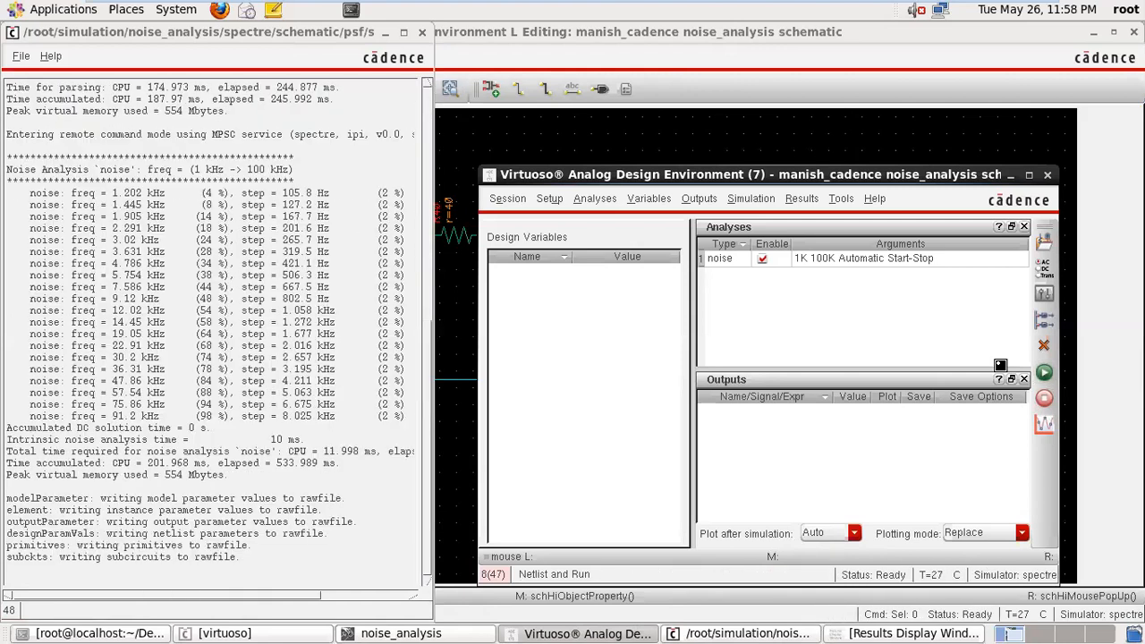
pyautogui.click(385, 31)
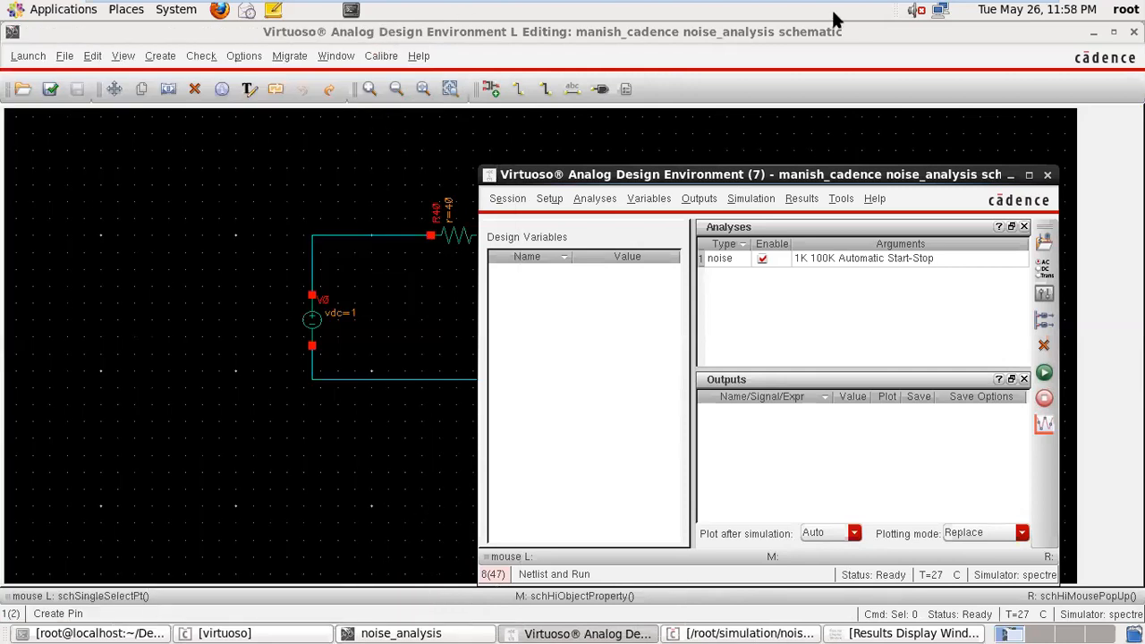
# - Try to print the 1K spot noise summary for R60, R20 and R40 from the rerun simulation
pyautogui.click(795, 199)
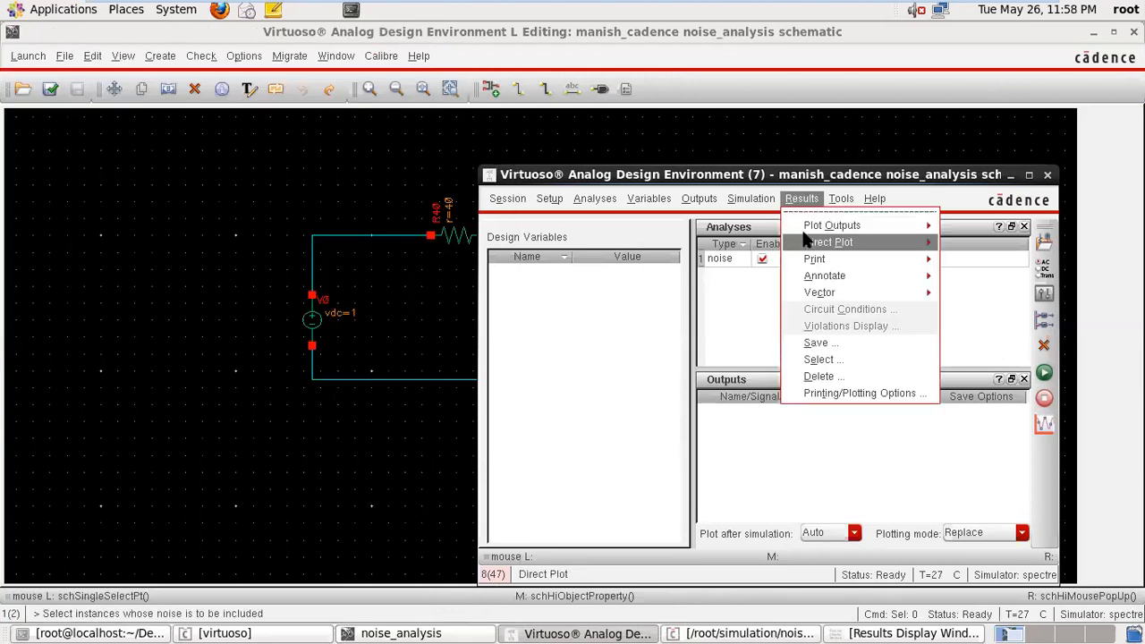
pyautogui.moveTo(810, 259)
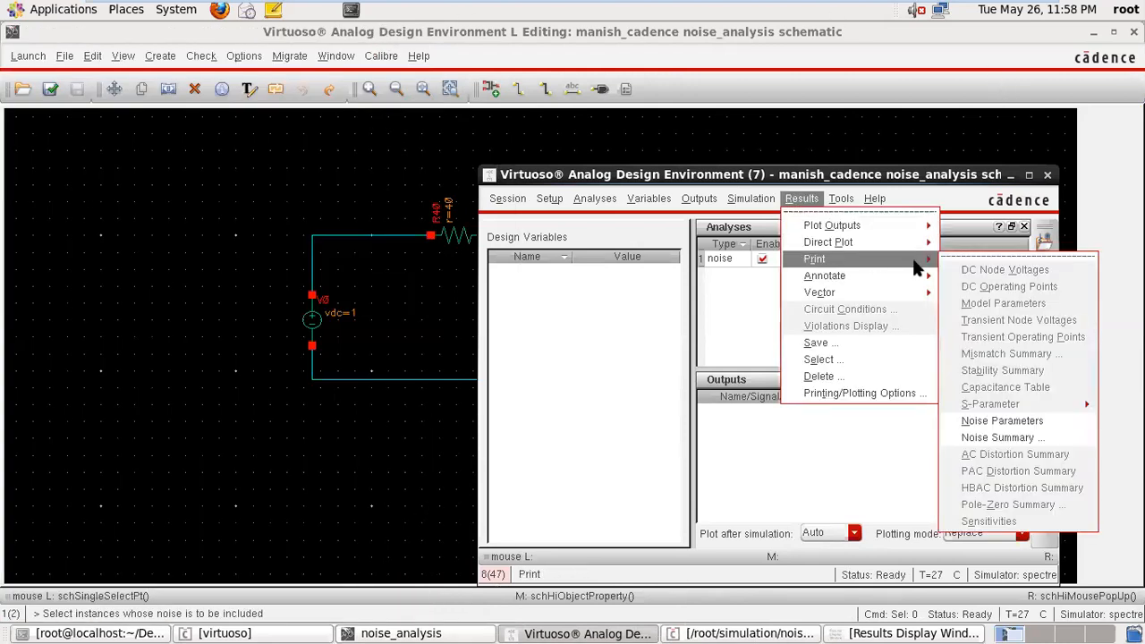
pyautogui.click(991, 438)
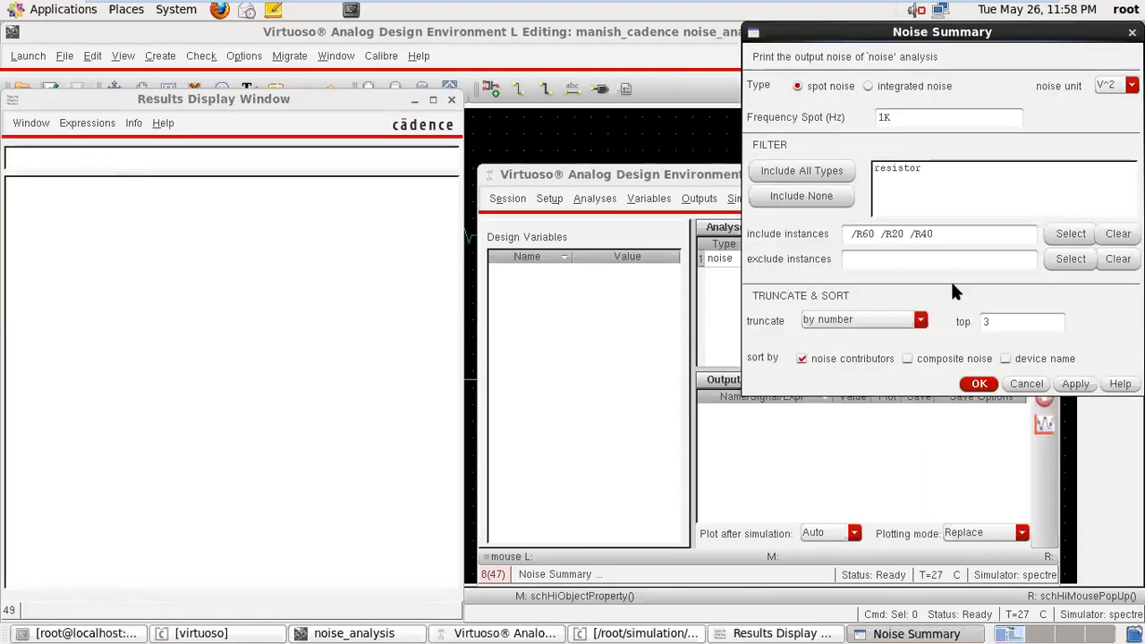
pyautogui.click(1074, 384)
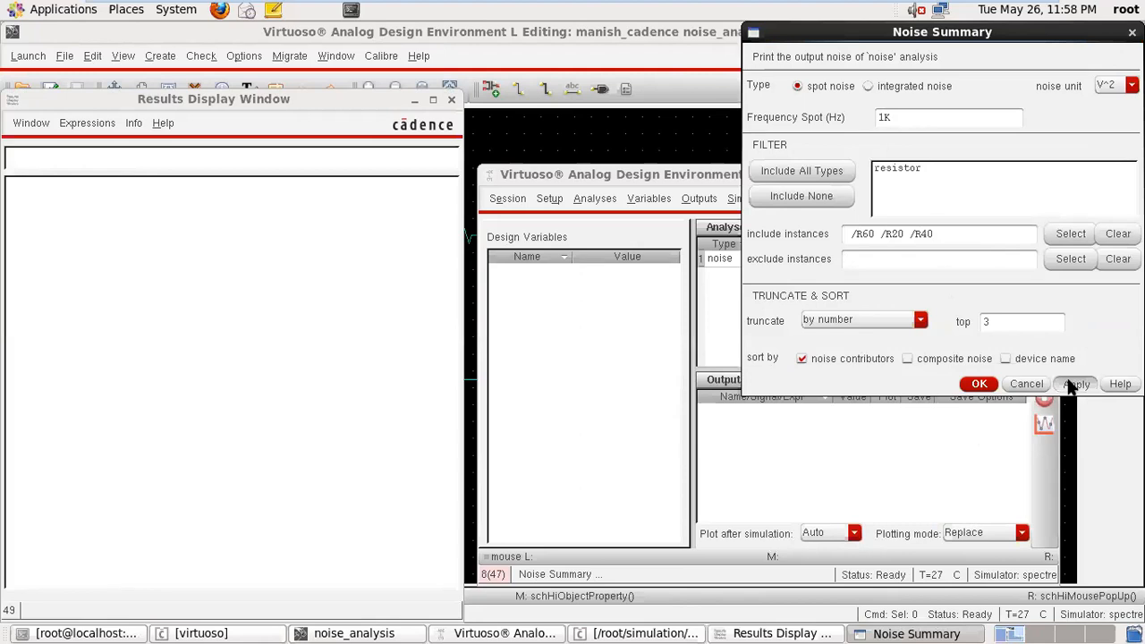
pyautogui.click(1074, 383)
pyautogui.click(980, 385)
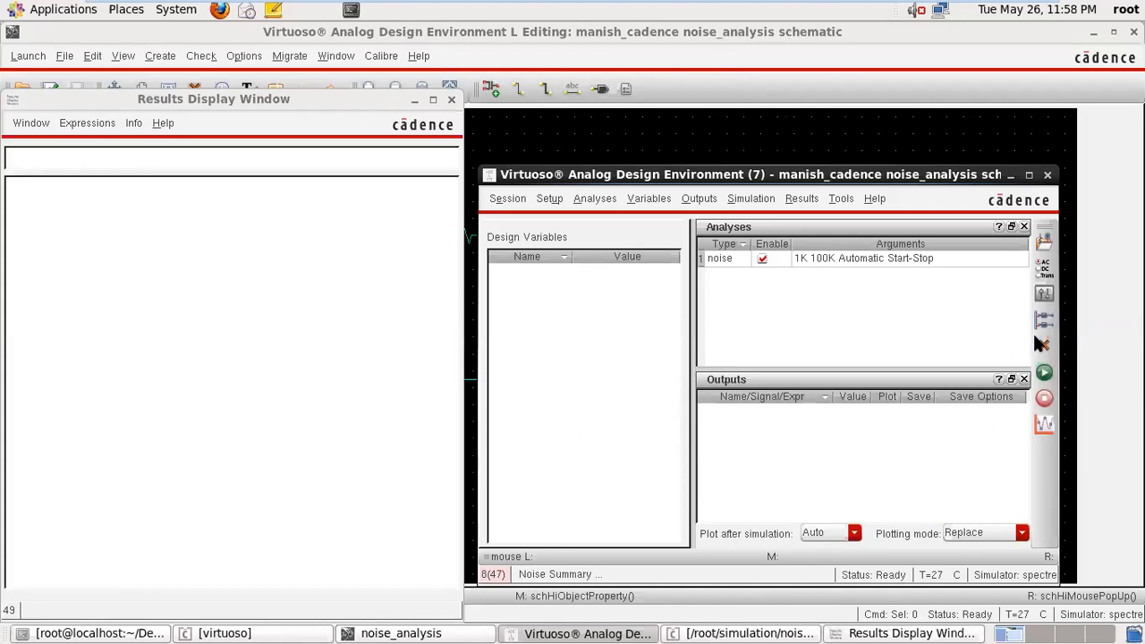
pyautogui.click(1068, 391)
# - Check the simulation log and the Results Display Window, and run the noise simulation once more
pyautogui.click(802, 634)
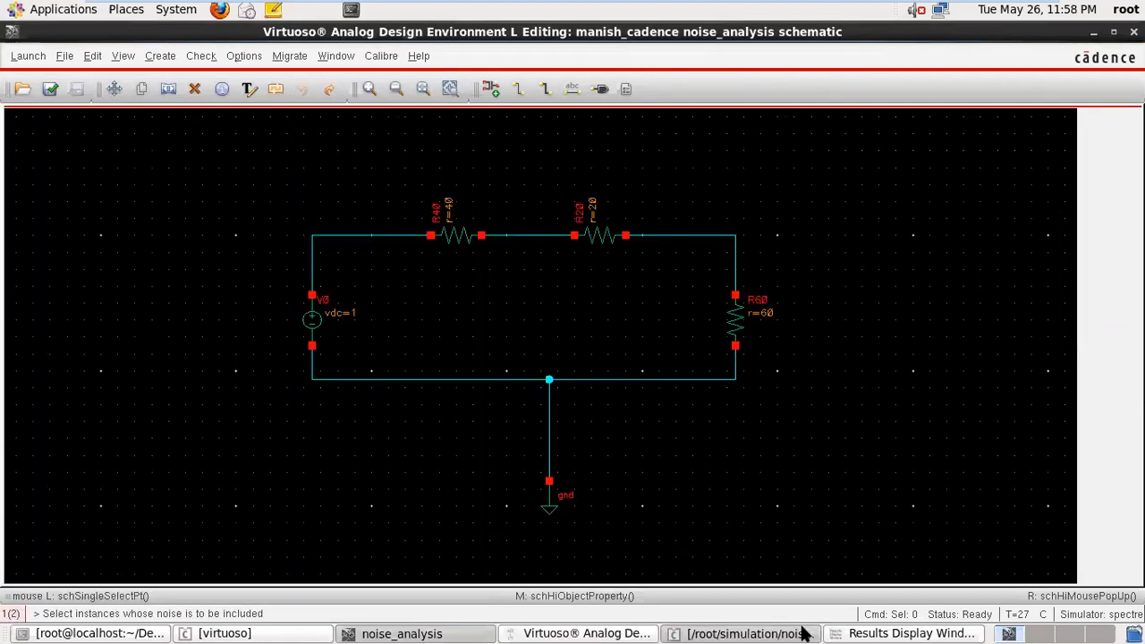
pyautogui.click(953, 633)
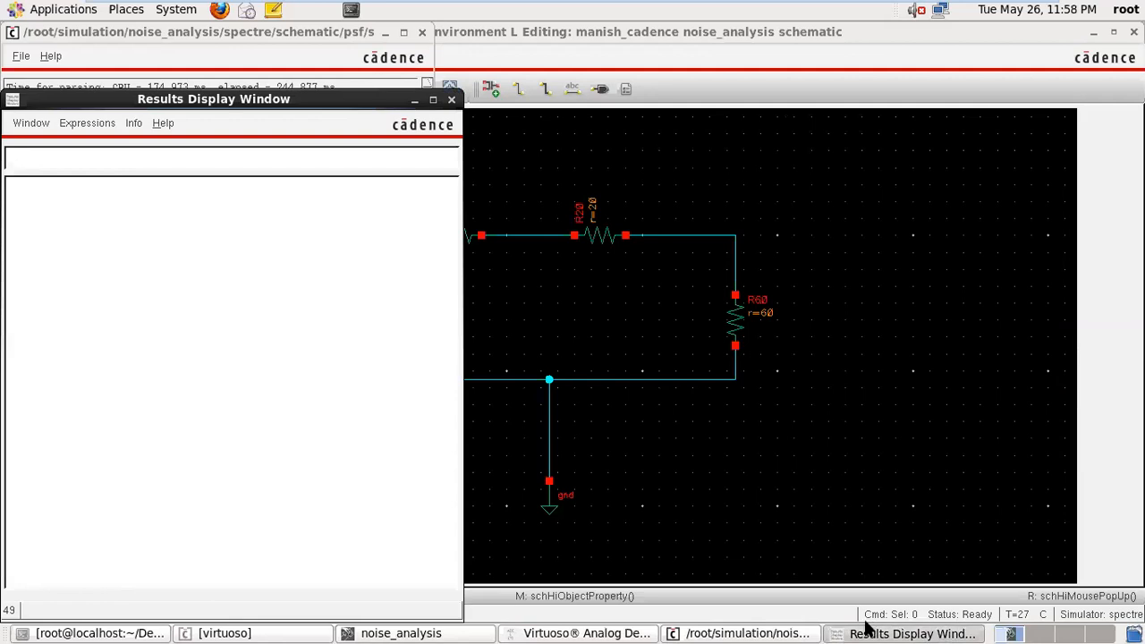
pyautogui.click(605, 633)
pyautogui.click(1044, 374)
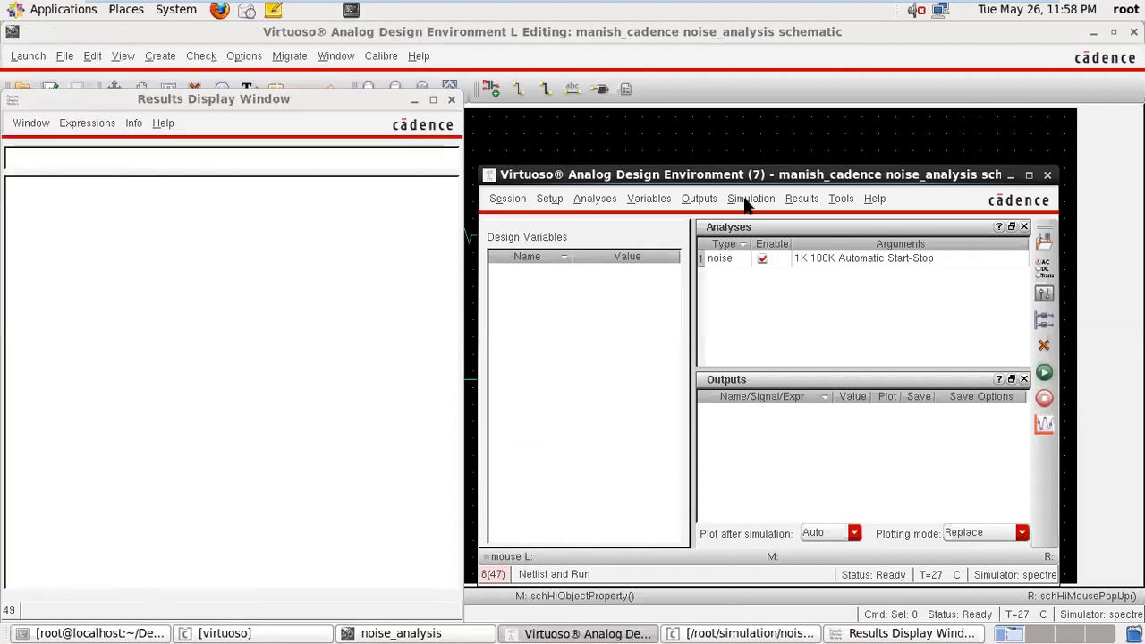
# - Reapply the 1K to 100K noise analysis with output probe /R20 and input voltage source /V0, and close the Results Display Window
pyautogui.doubleClick(754, 258)
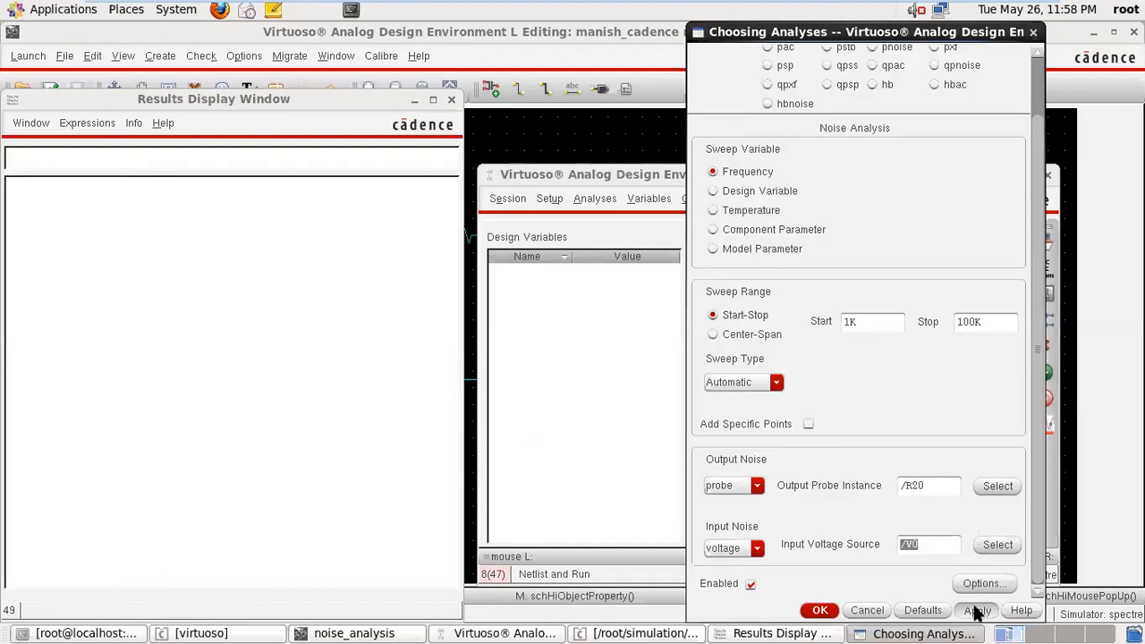
pyautogui.click(820, 610)
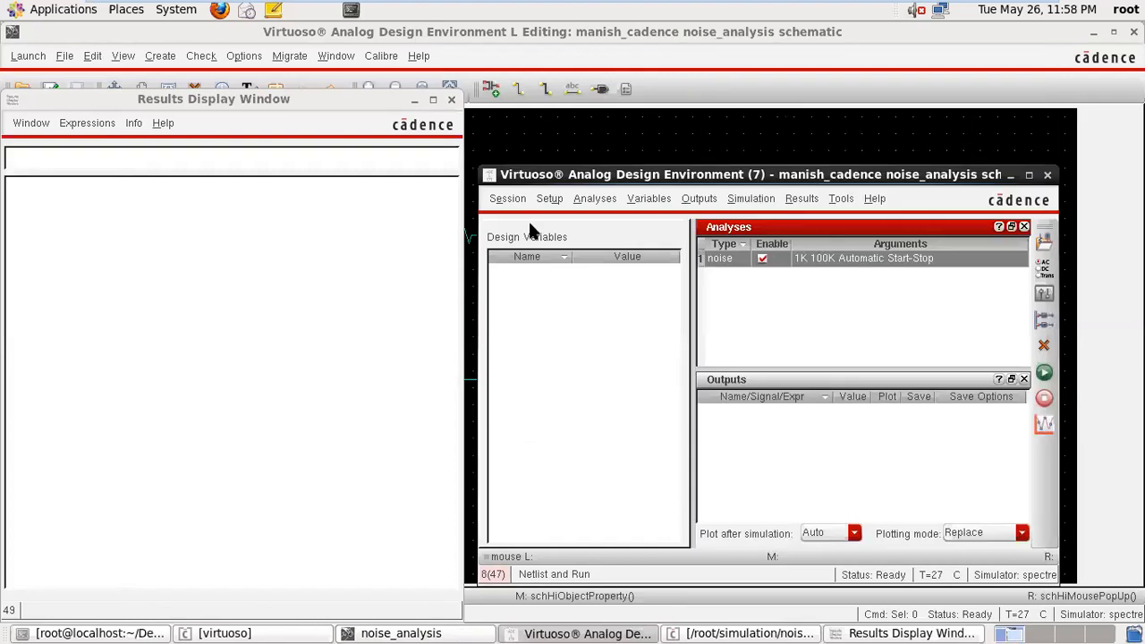
pyautogui.click(451, 100)
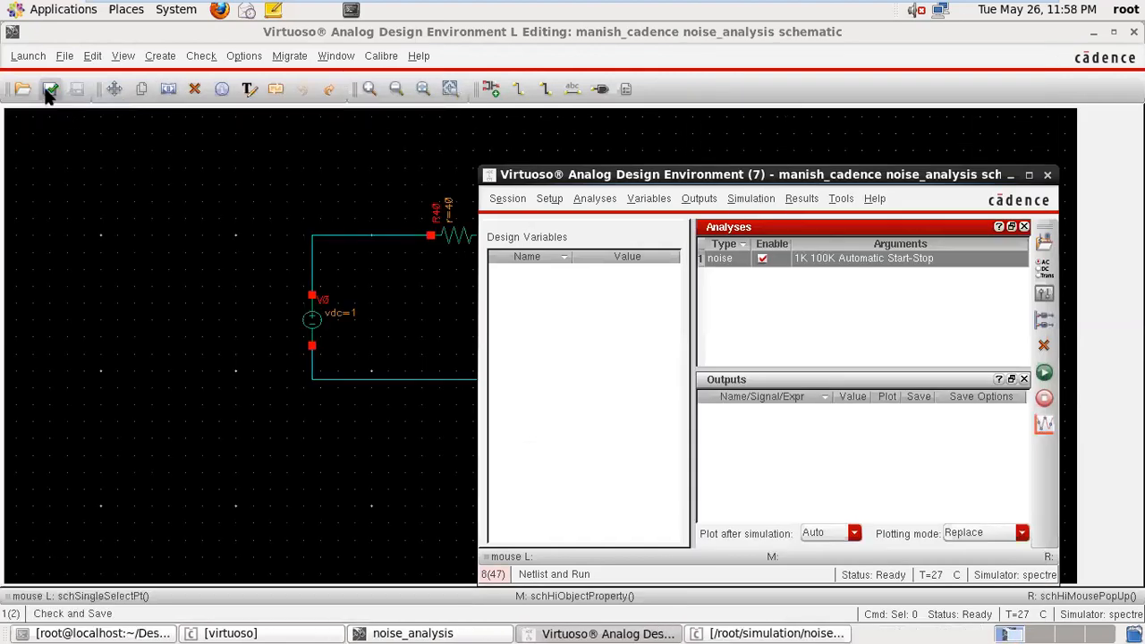
# - Check and save the schematic, look at the simulation log, and rerun the noise simulation, putting its log away
pyautogui.click(49, 92)
pyautogui.click(743, 633)
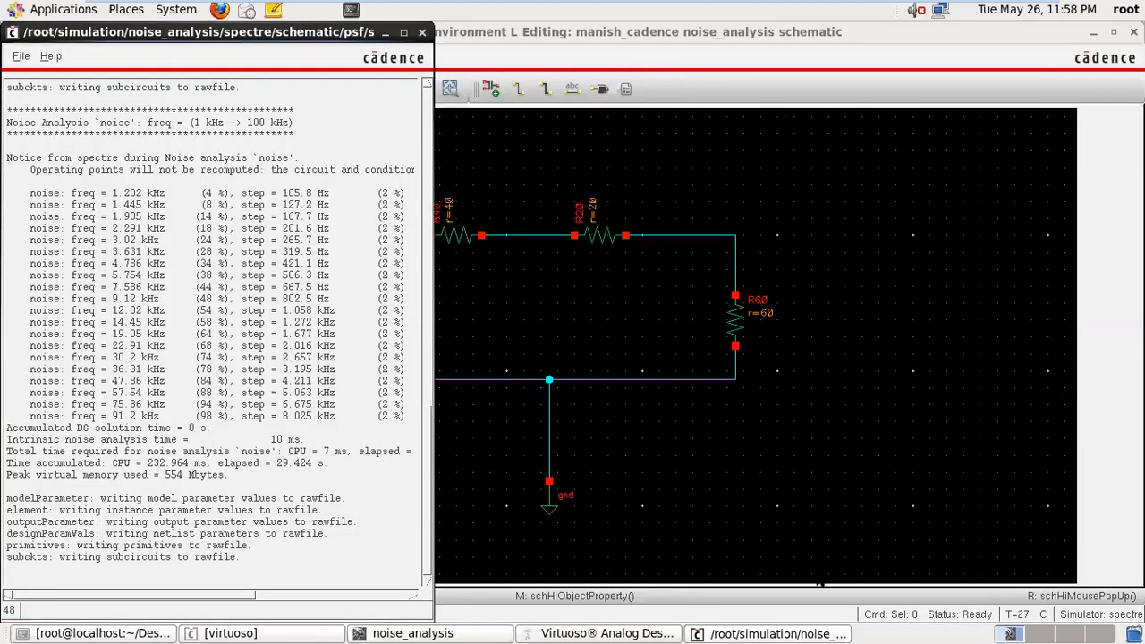
pyautogui.click(739, 633)
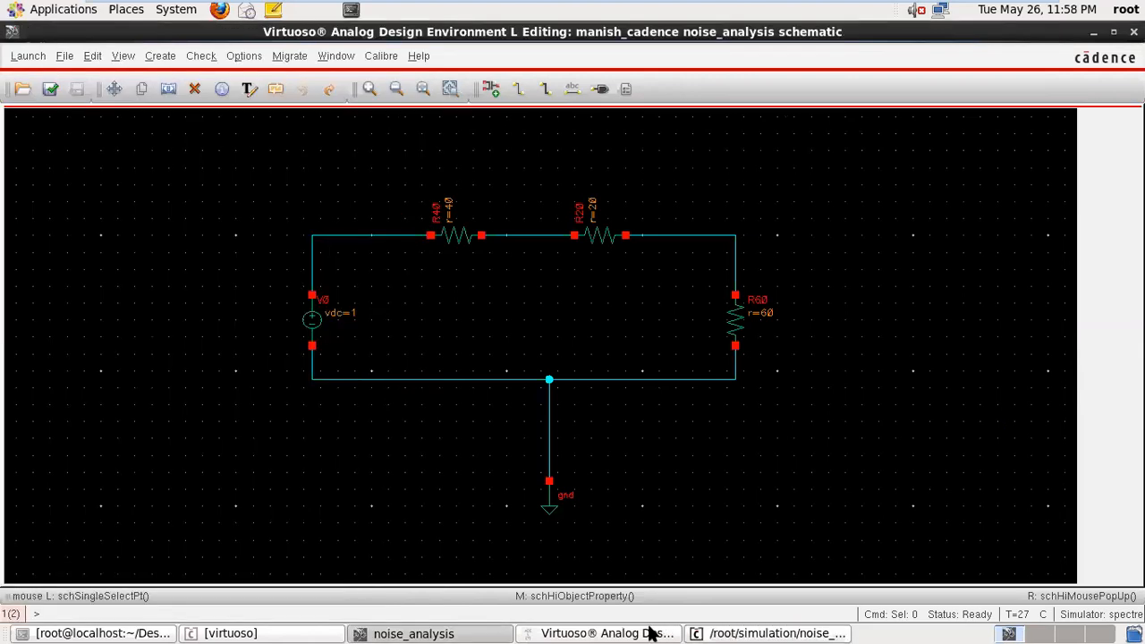
pyautogui.click(651, 630)
pyautogui.click(1044, 372)
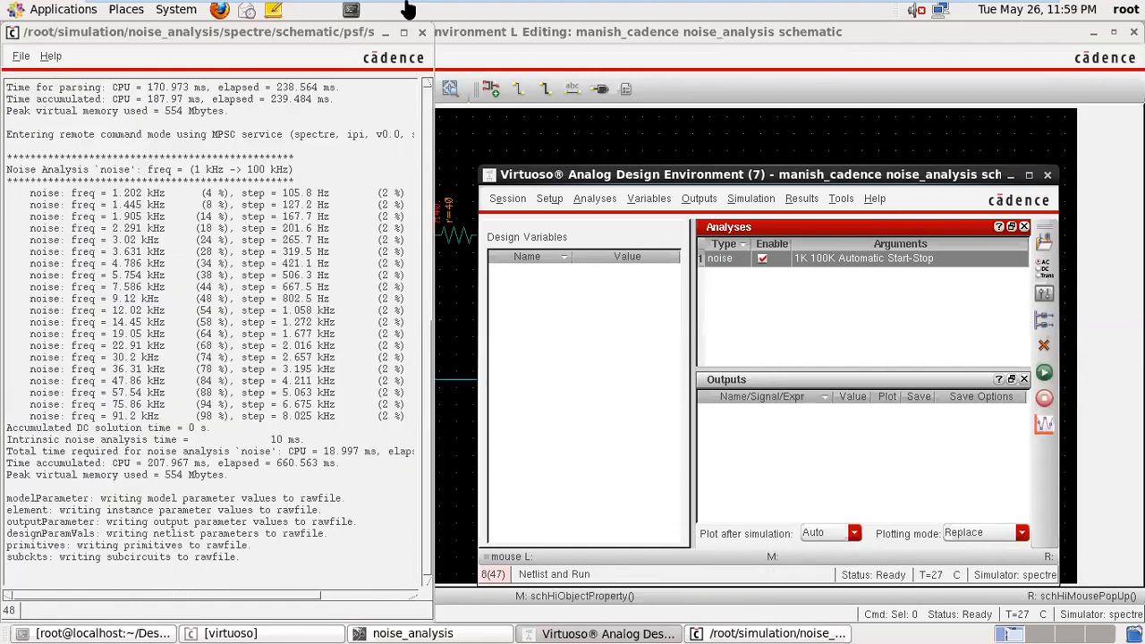
pyautogui.click(403, 32)
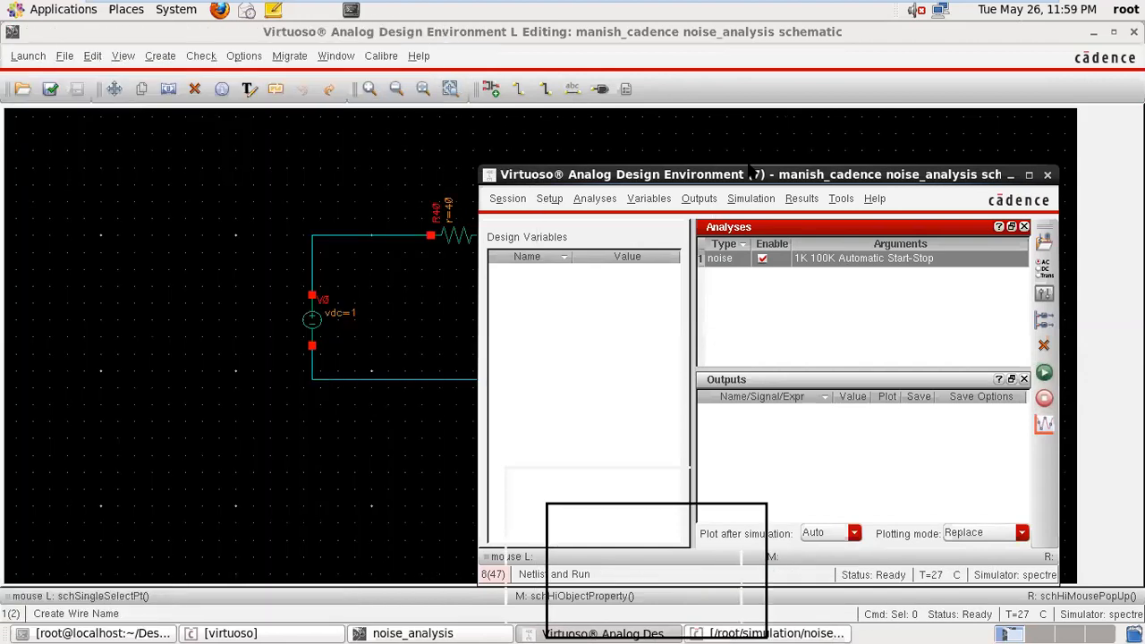
# - Try to print the 1K spot noise summary for R60, R20 and R40, and close the Results Display Window
pyautogui.click(802, 199)
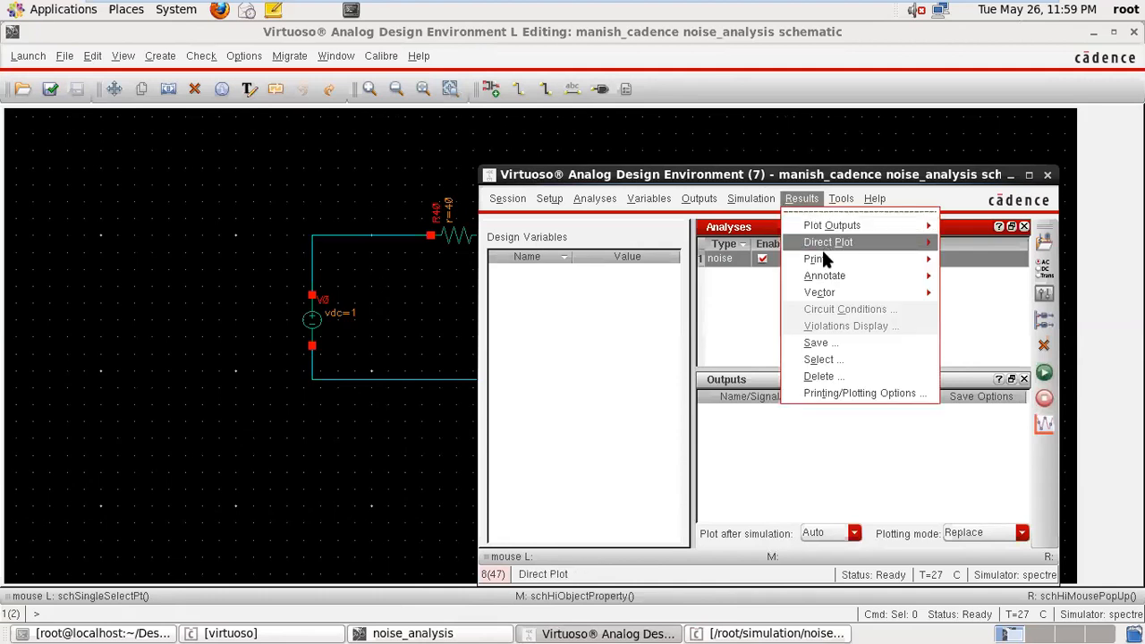
pyautogui.moveTo(817, 258)
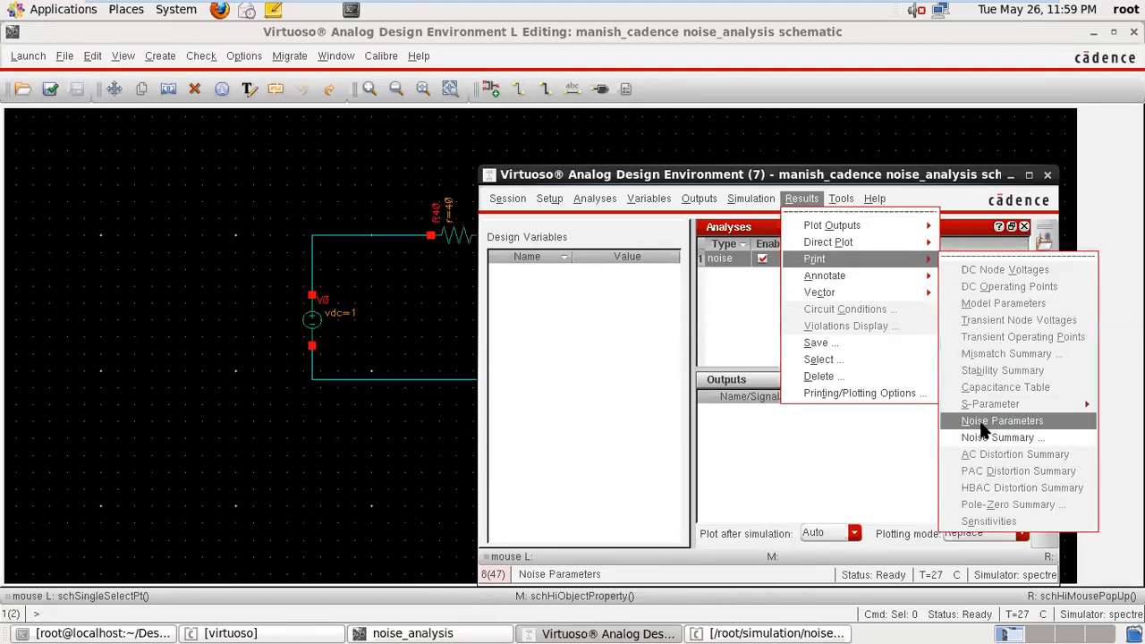
pyautogui.click(980, 437)
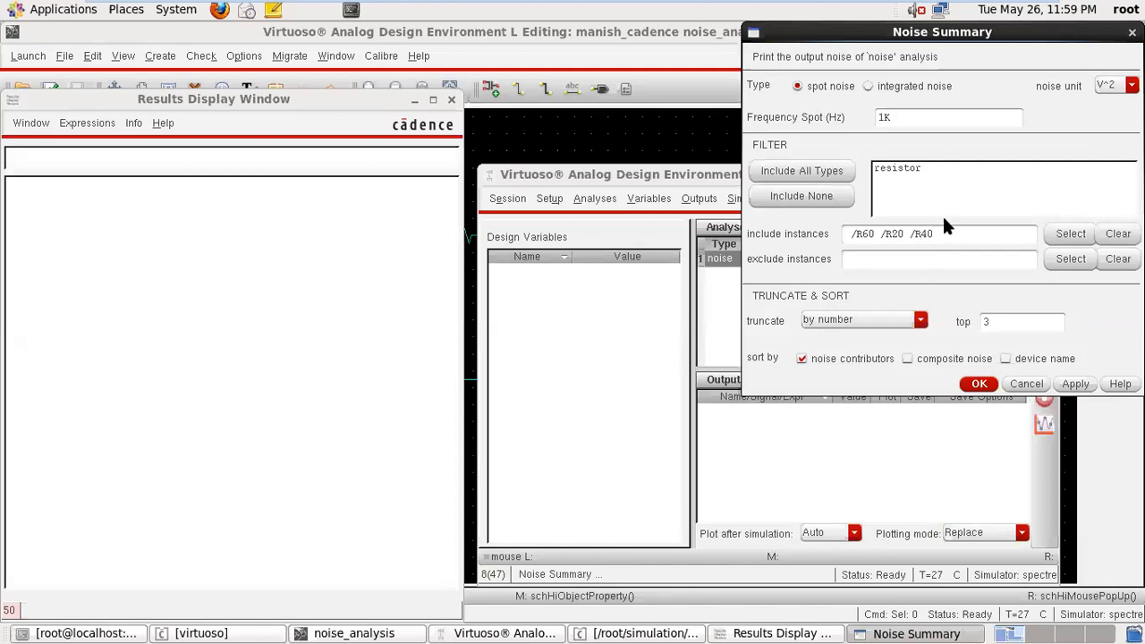
pyautogui.click(1074, 384)
pyautogui.click(982, 385)
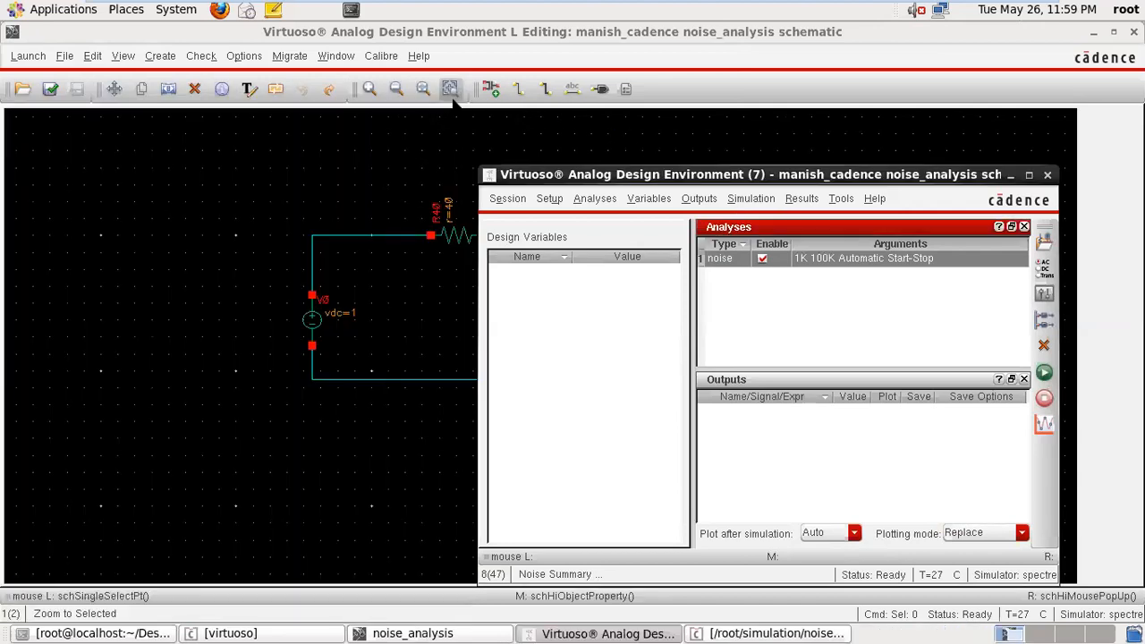
pyautogui.click(451, 99)
# - Look through the available result options for the rerun noise simulation
pyautogui.click(800, 198)
pyautogui.moveTo(821, 293)
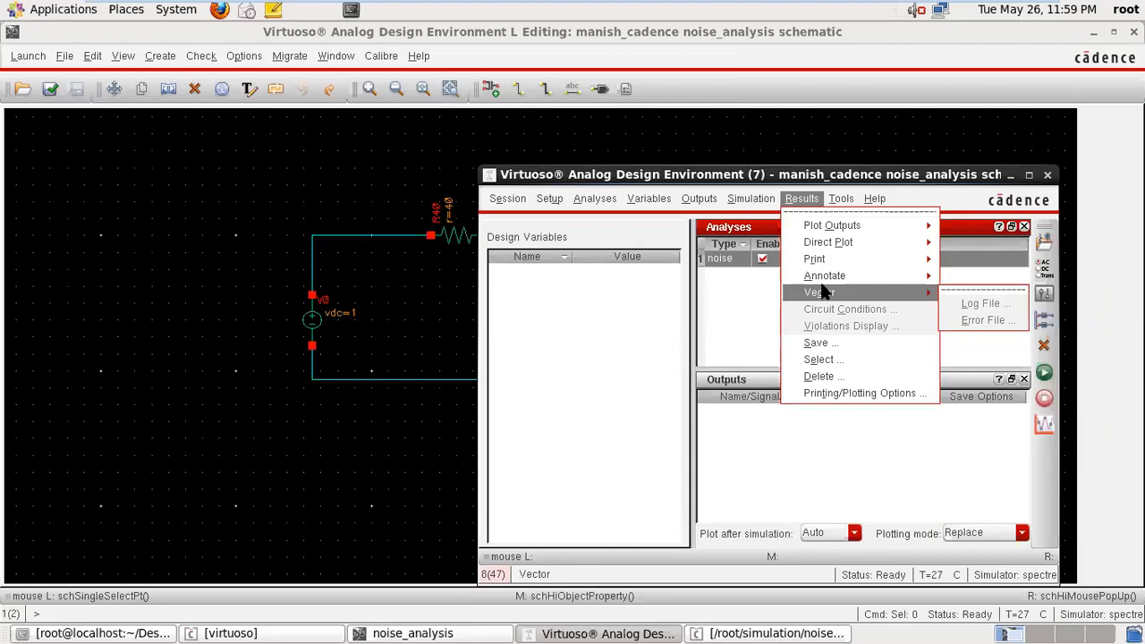
# - Print the spot noise summary at 1K Hz for all device types, including instances R60, R20 and R40
pyautogui.moveTo(816, 259)
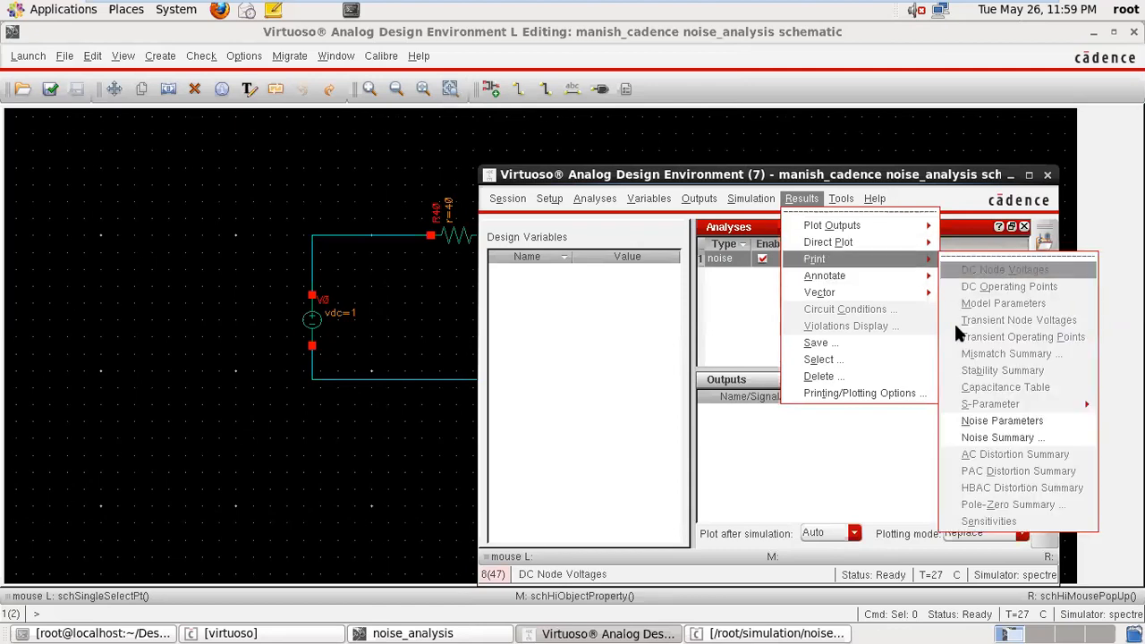
pyautogui.click(984, 438)
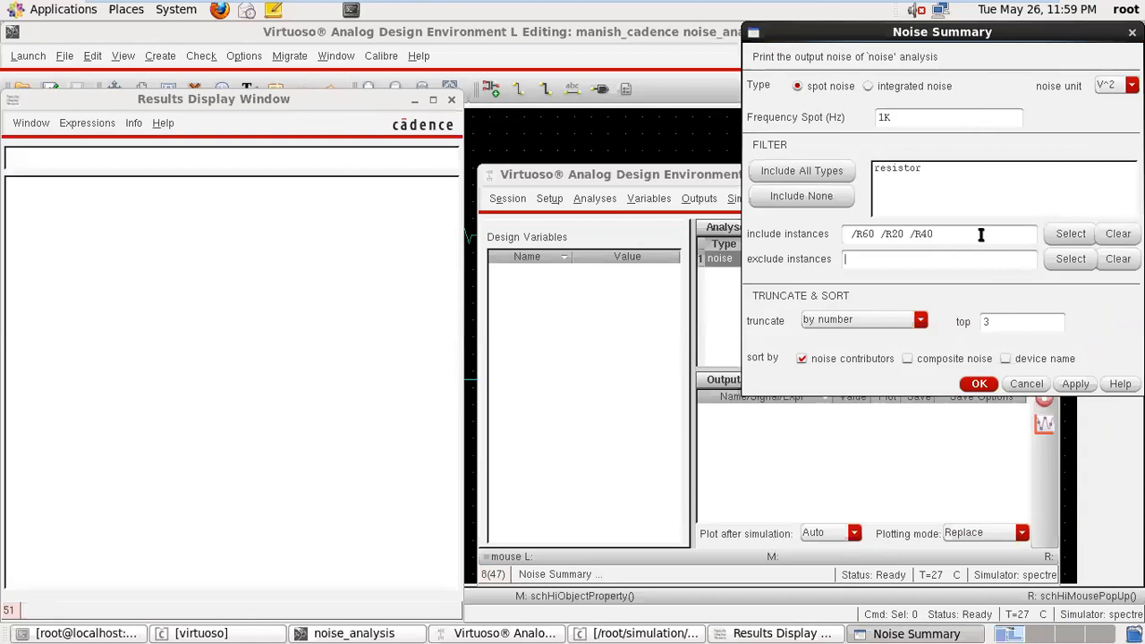
pyautogui.click(832, 176)
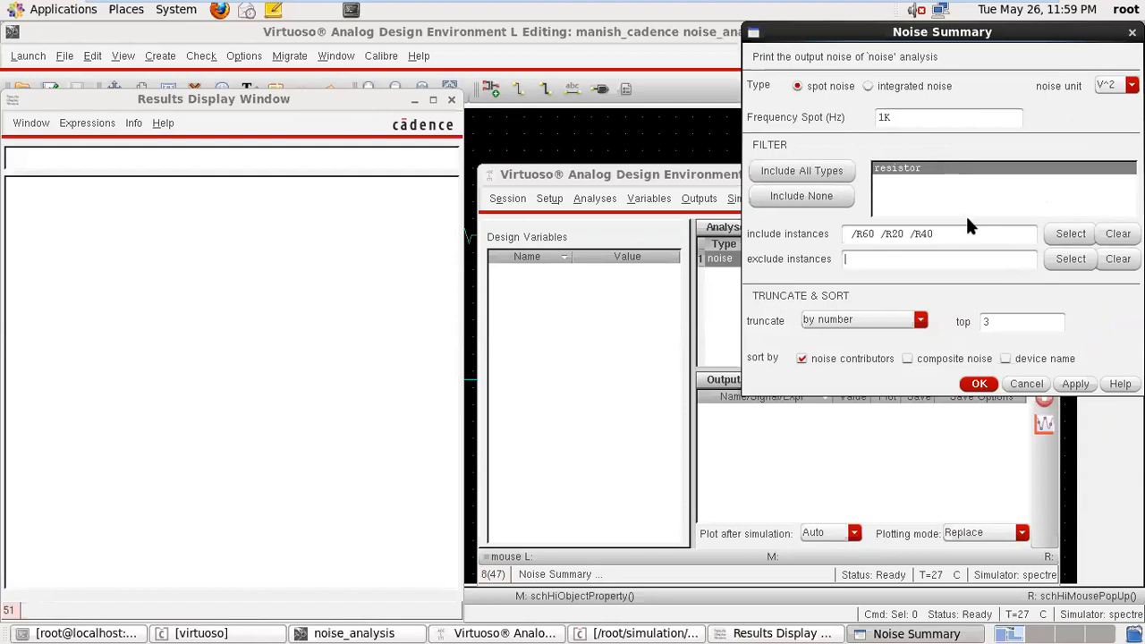
pyautogui.click(1079, 384)
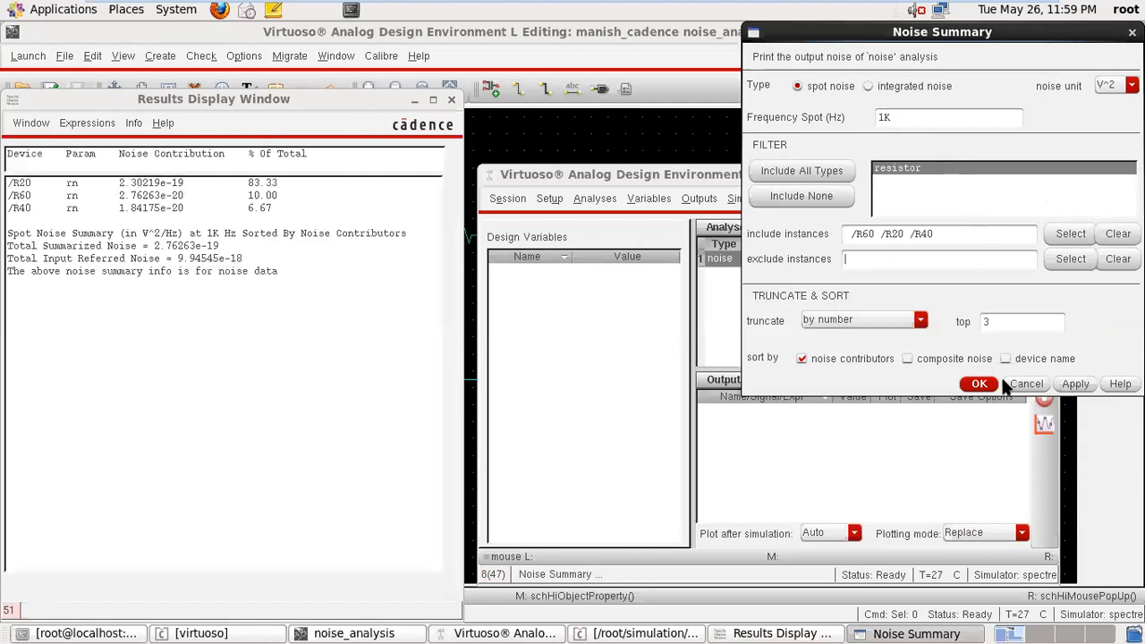
pyautogui.click(979, 384)
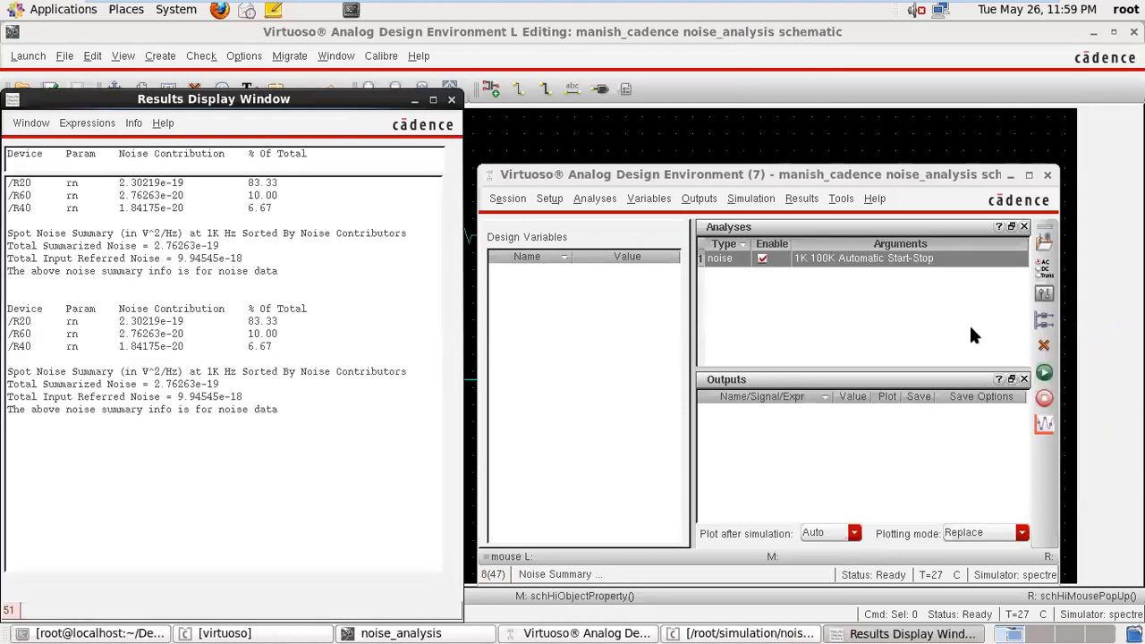
# - Minimize the Analog Design Environment window and move the results window so the schematic's voltage source is uncovered
pyautogui.click(1010, 176)
pyautogui.moveTo(376, 99); pyautogui.dragTo(862, 32)
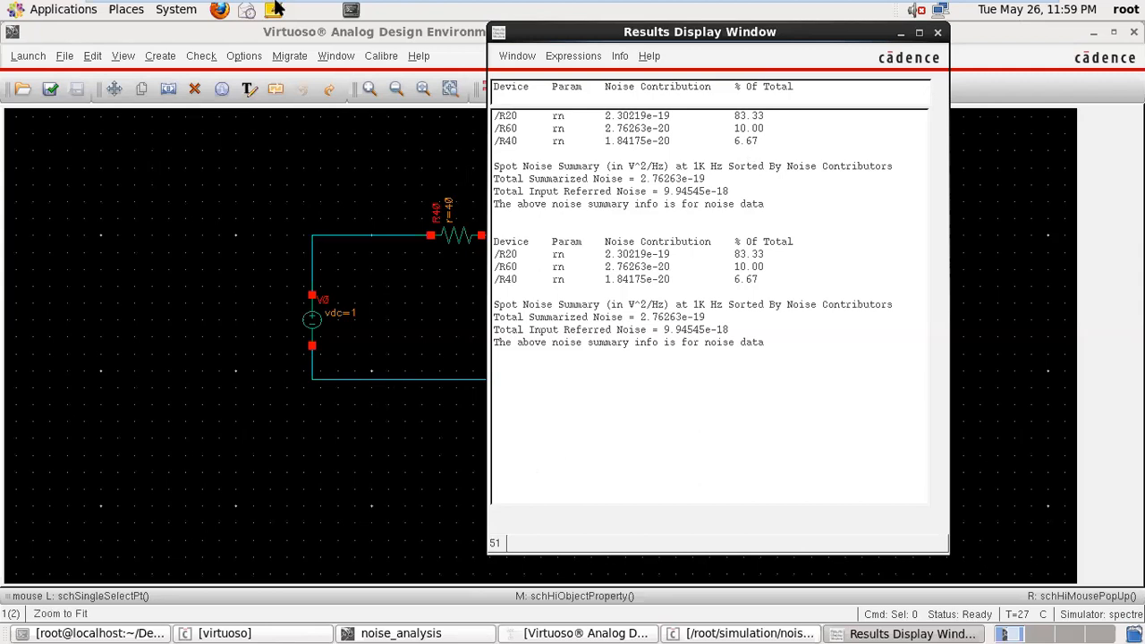
# - Leave the virtual machine's full-screen view, check the noise summary in noise.pdf, and highlight the R20 row in the simulated results
pyautogui.moveTo(379, 6)
pyautogui.click(565, 9)
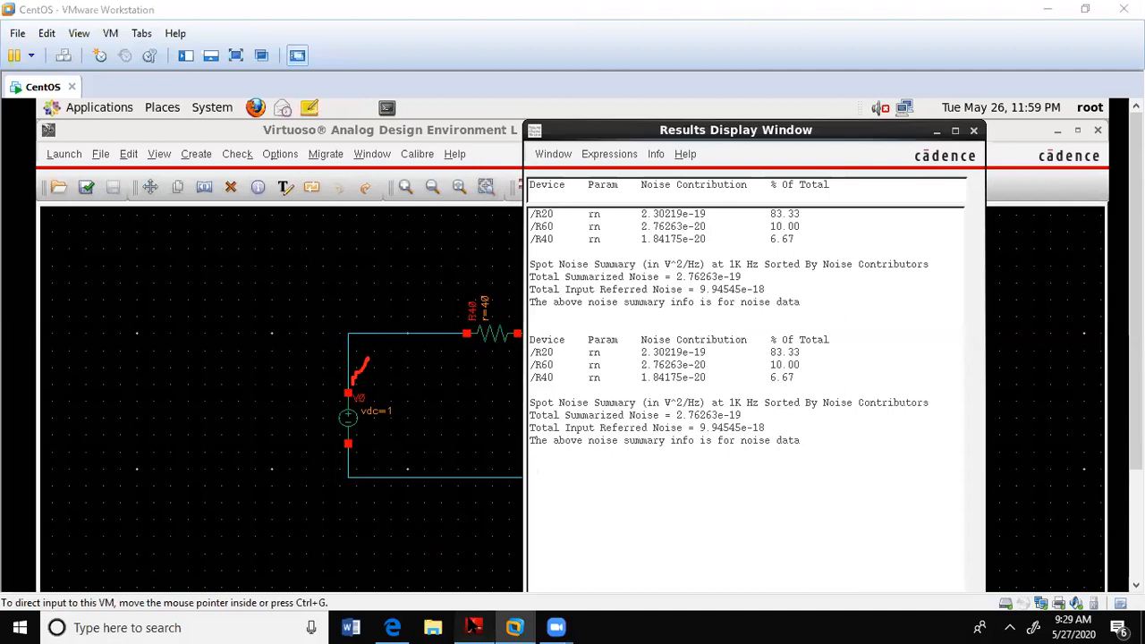
pyautogui.click(474, 628)
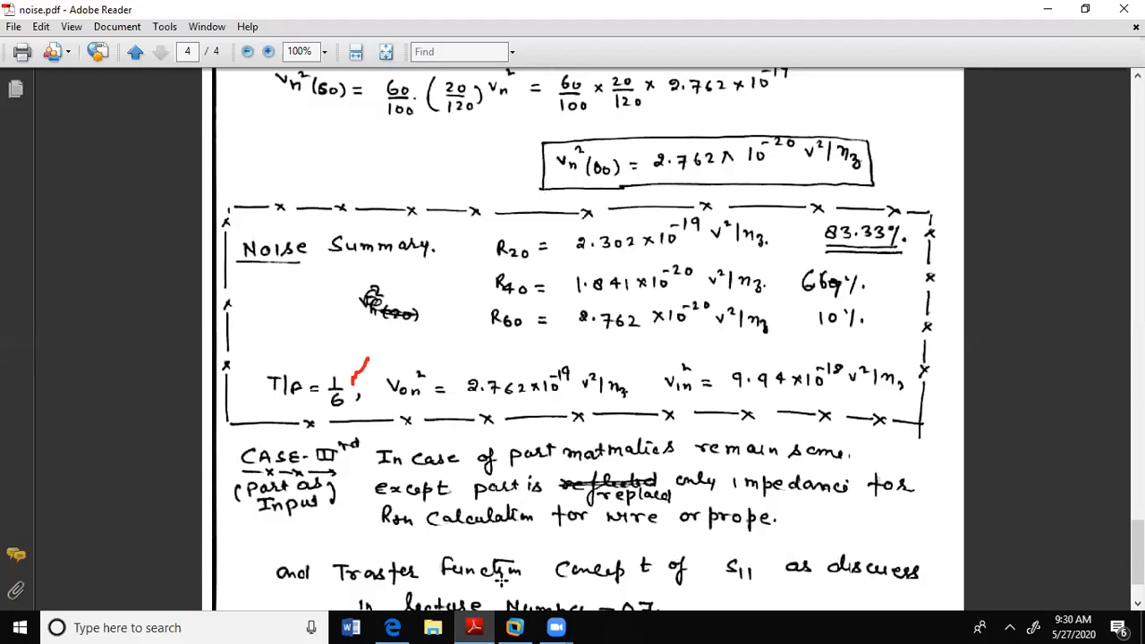
pyautogui.click(516, 626)
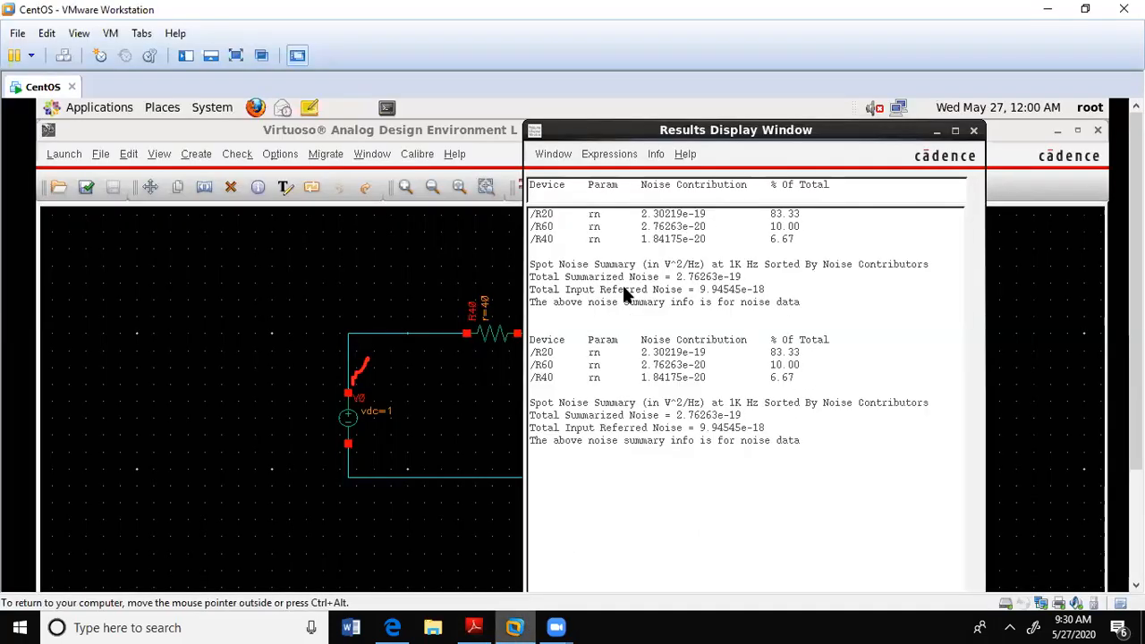
pyautogui.click(673, 216)
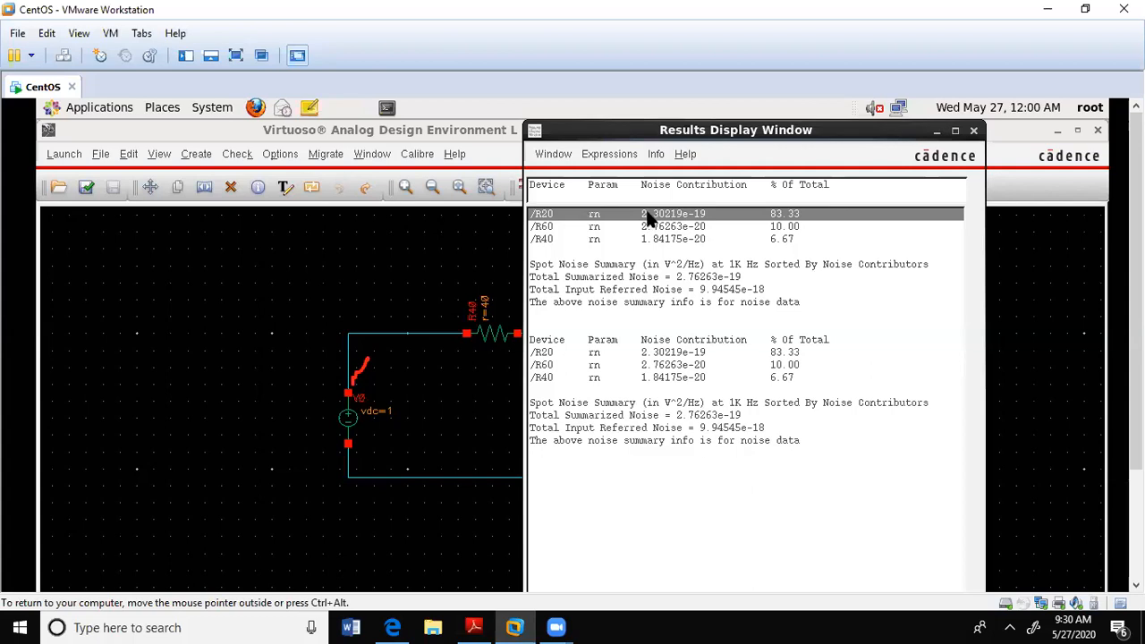
# - Switch to noise.pdf and underline the calculated R20 and R40 noise values in the handwritten Noise Summary
pyautogui.click(477, 625)
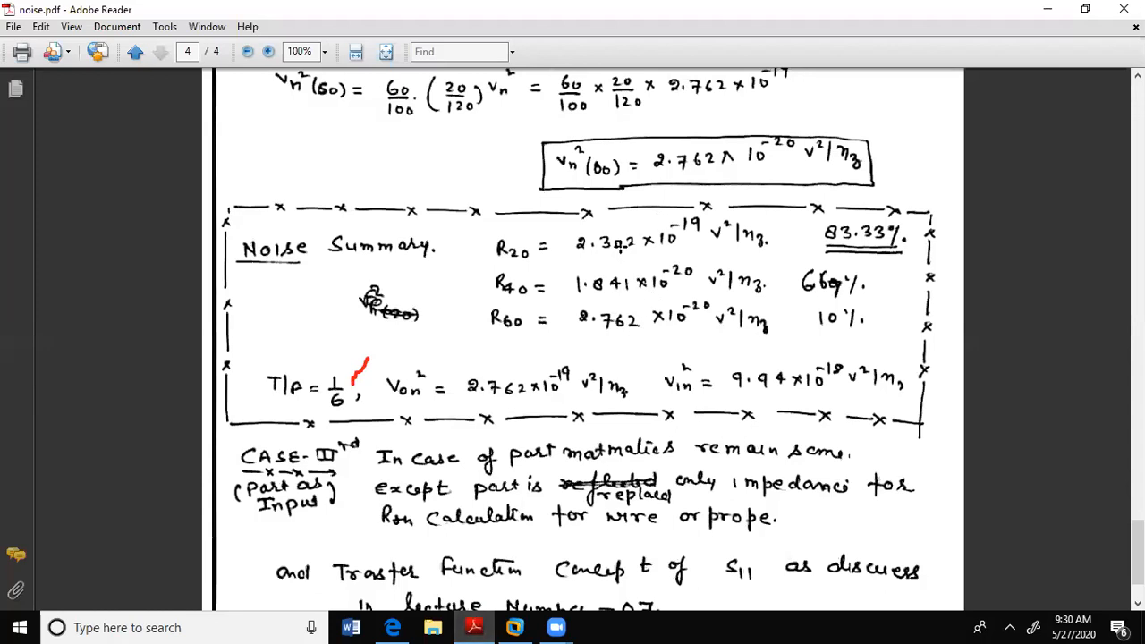
pyautogui.click(388, 139)
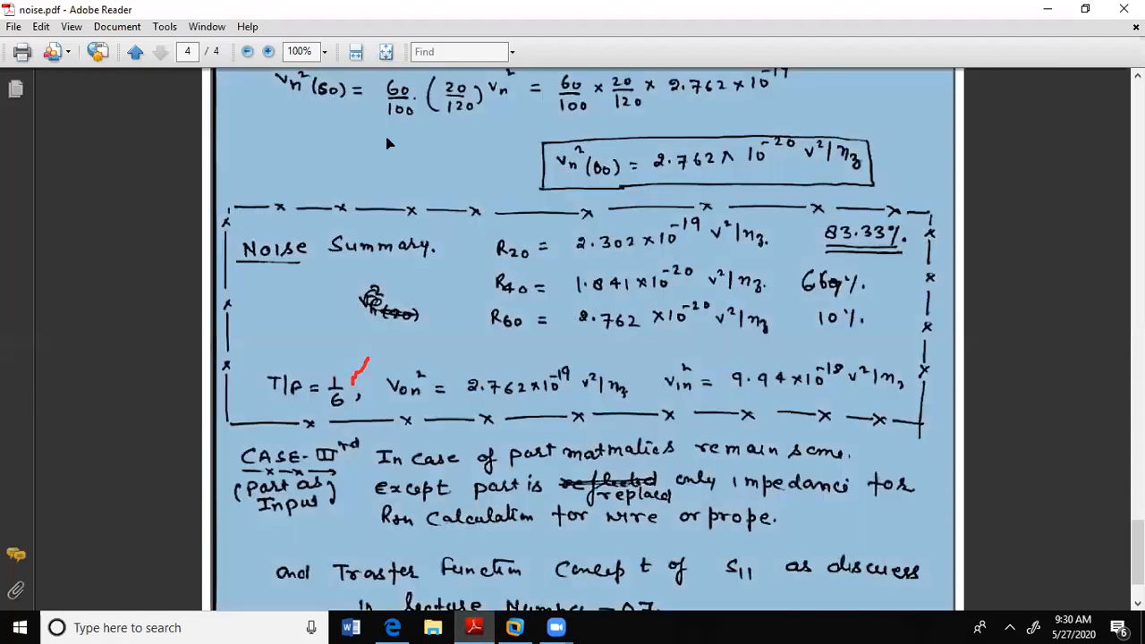
pyautogui.click(297, 205)
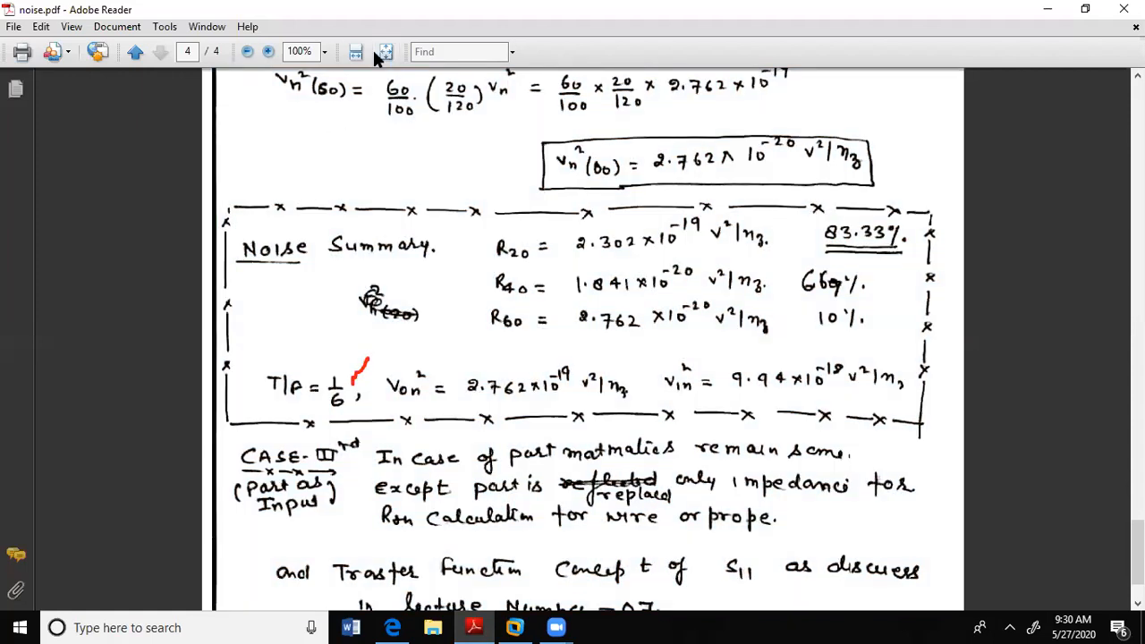
pyautogui.moveTo(628, 253); pyautogui.dragTo(662, 251)
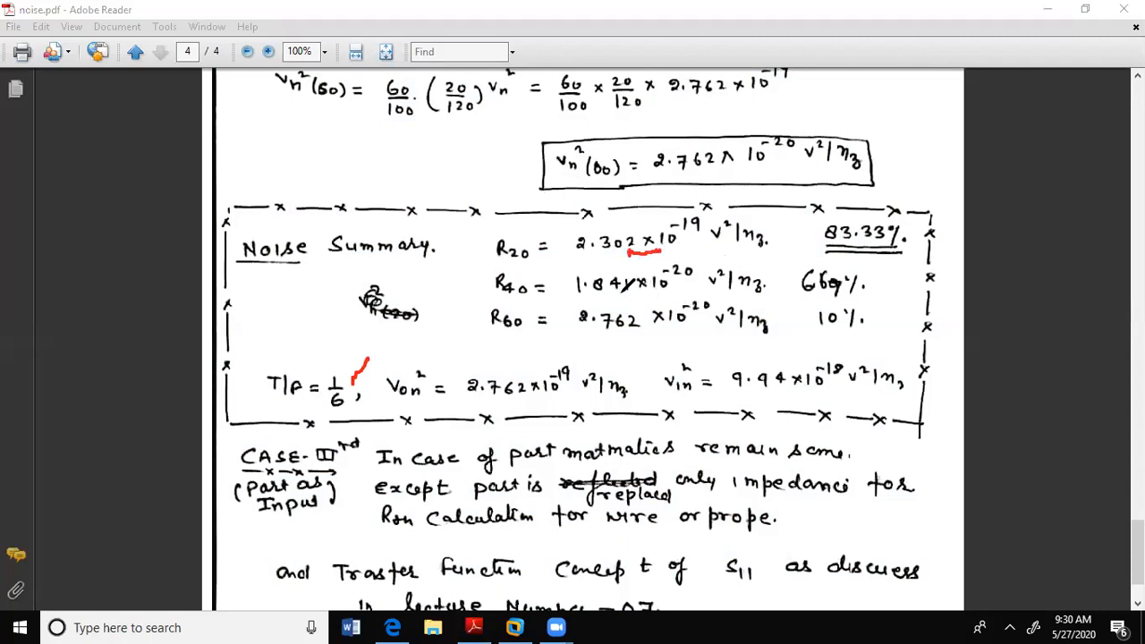
pyautogui.moveTo(612, 290); pyautogui.dragTo(664, 288)
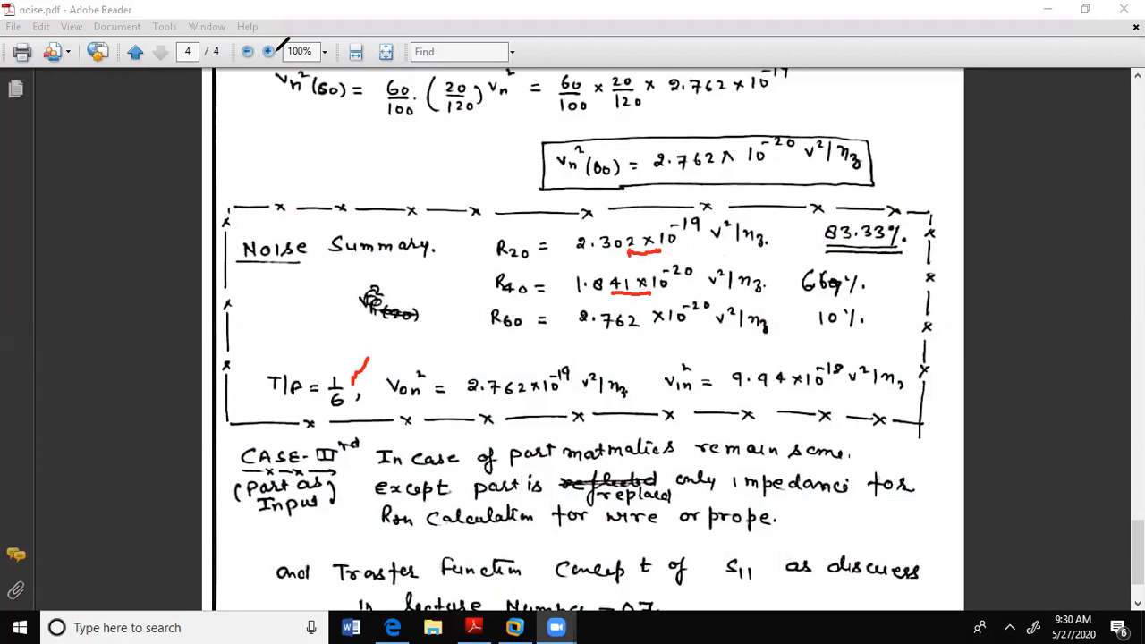
# - Return to the simulated results, clear the screen annotations, and highlight the R40, R60 and total summarized noise rows in turn
pyautogui.click(518, 627)
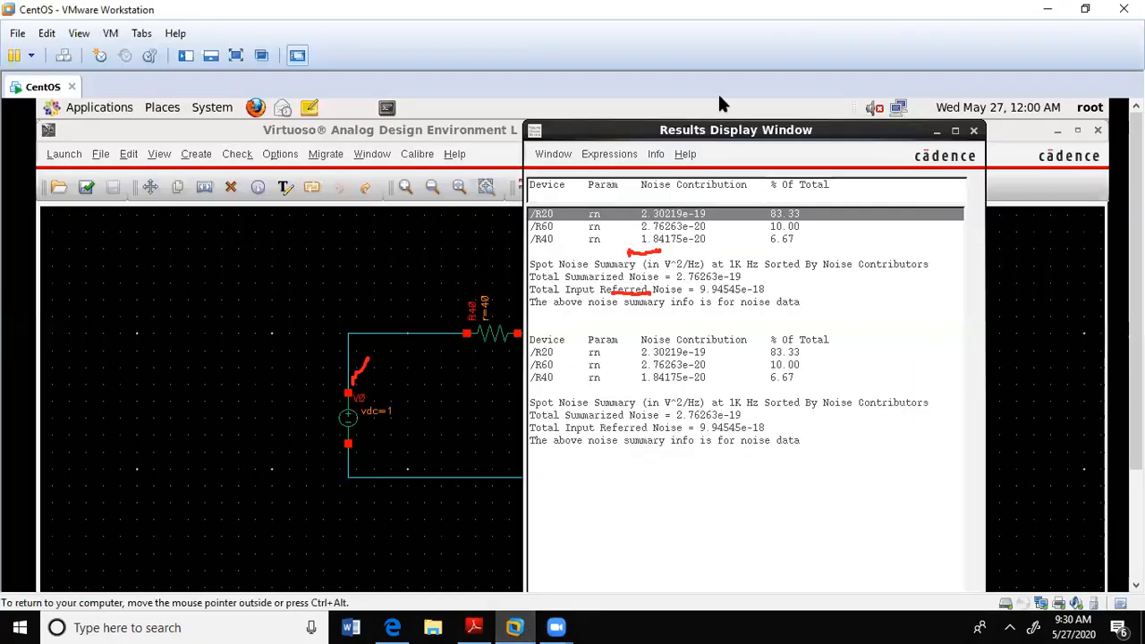
pyautogui.press('Escape')
pyautogui.click(594, 237)
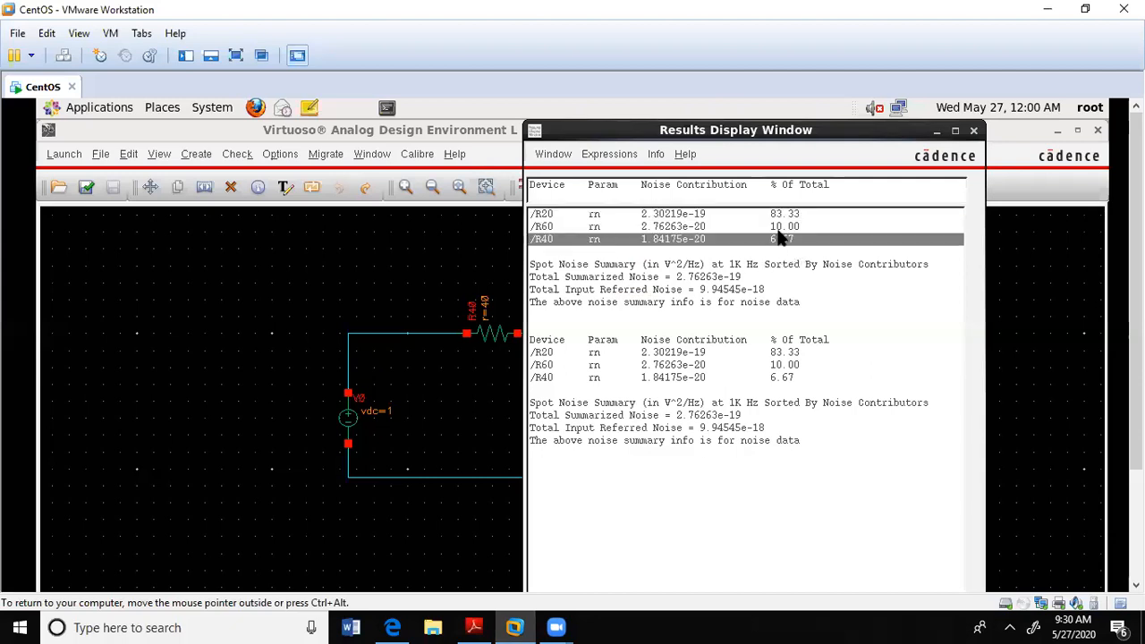
pyautogui.click(778, 229)
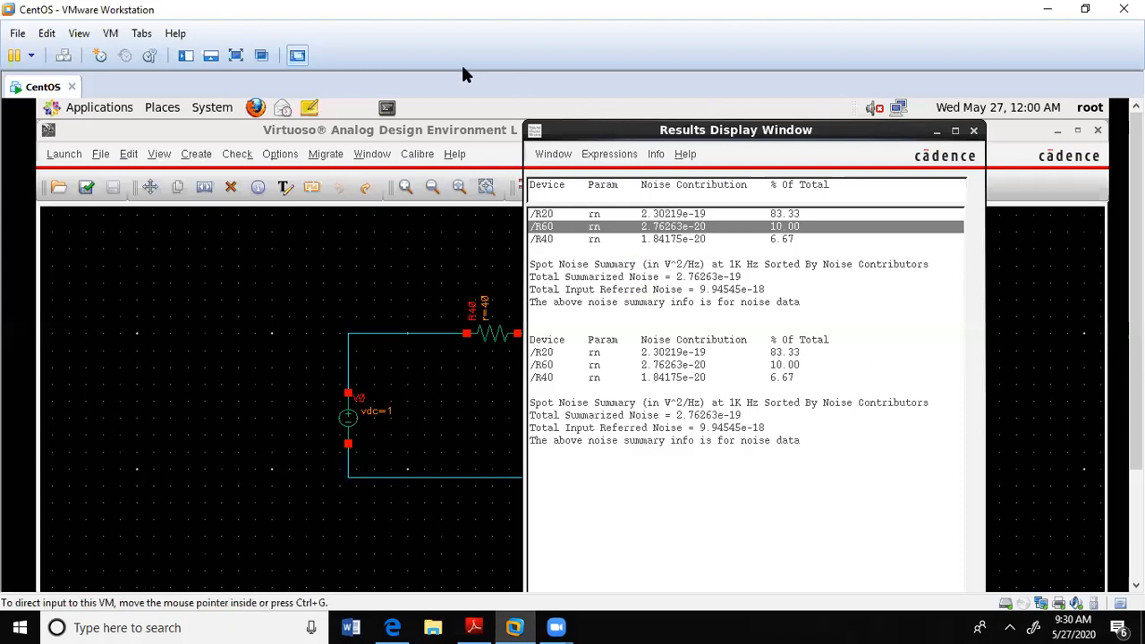
pyautogui.click(641, 279)
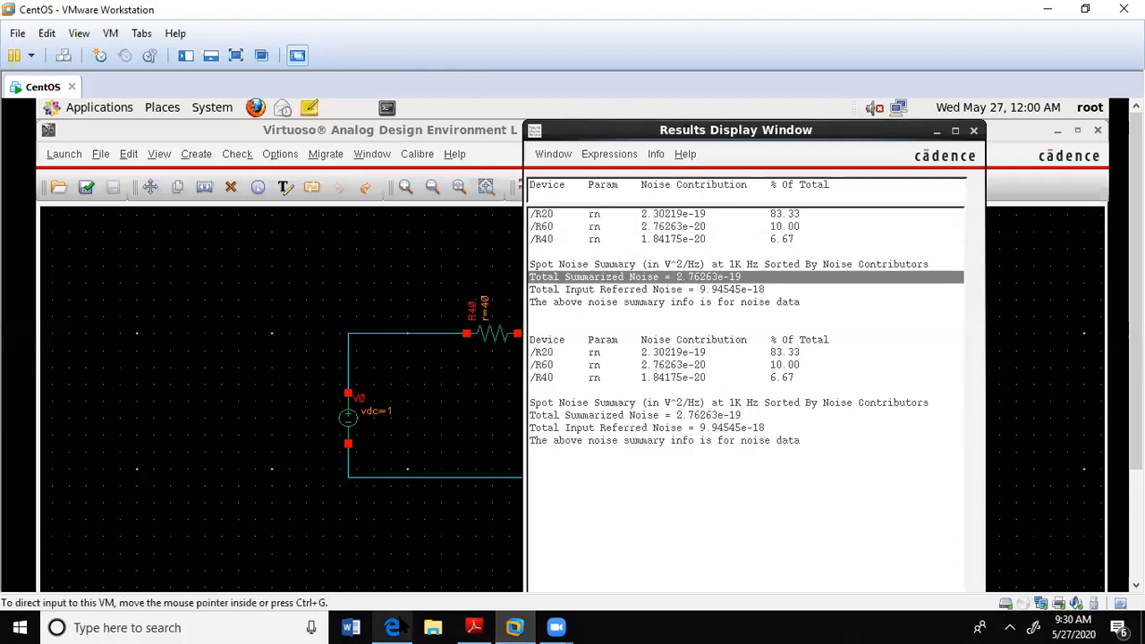
# - Switch to noise.pdf, underline the calculated output and input noise values in the Noise Summary, and clear the markings
pyautogui.click(474, 628)
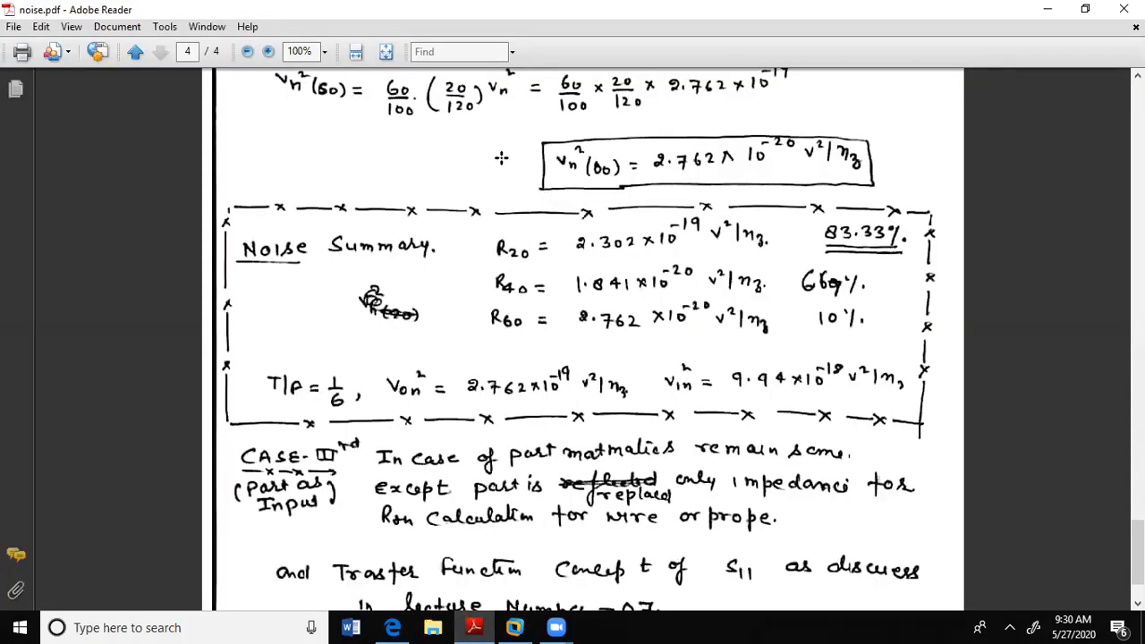
pyautogui.moveTo(467, 402); pyautogui.dragTo(563, 407)
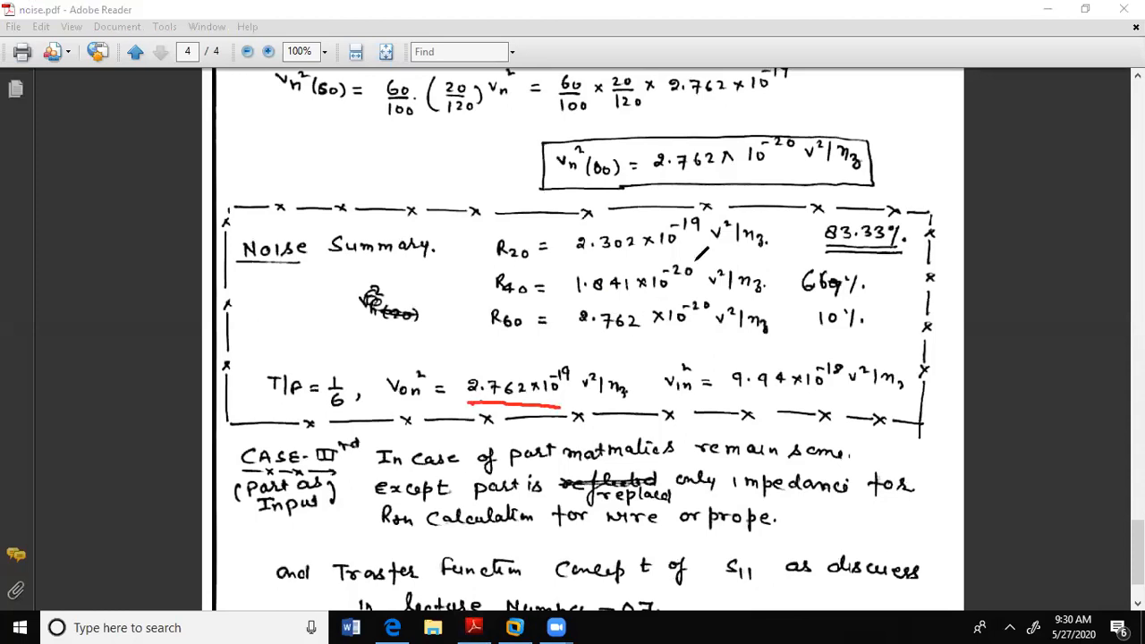
pyautogui.click(733, 395)
pyautogui.moveTo(735, 393); pyautogui.dragTo(837, 389)
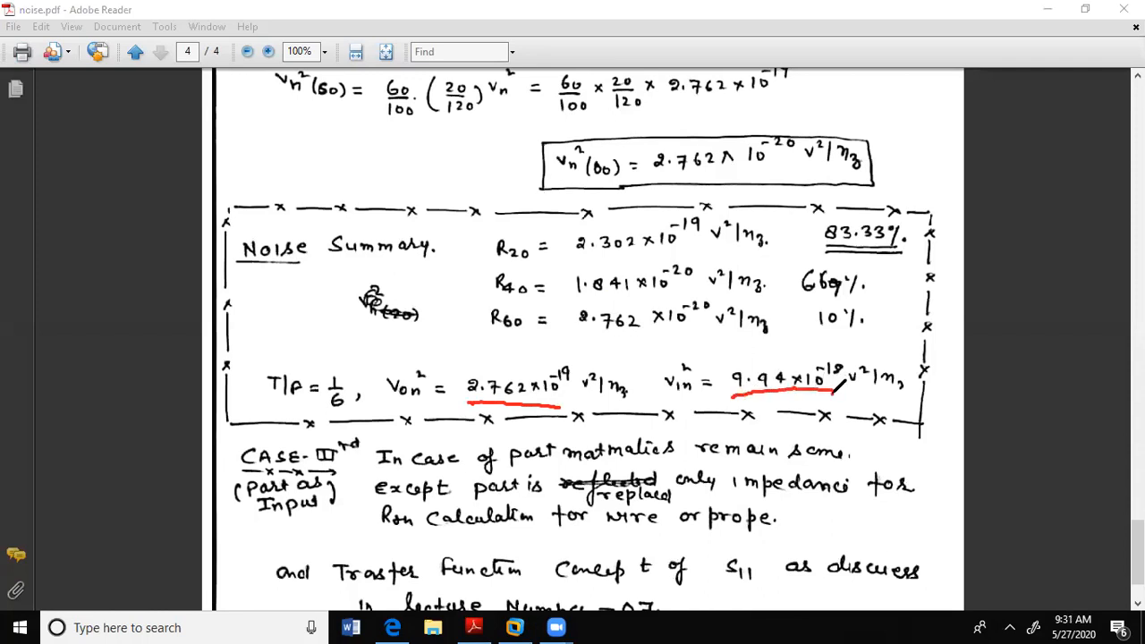
pyautogui.click(790, 158)
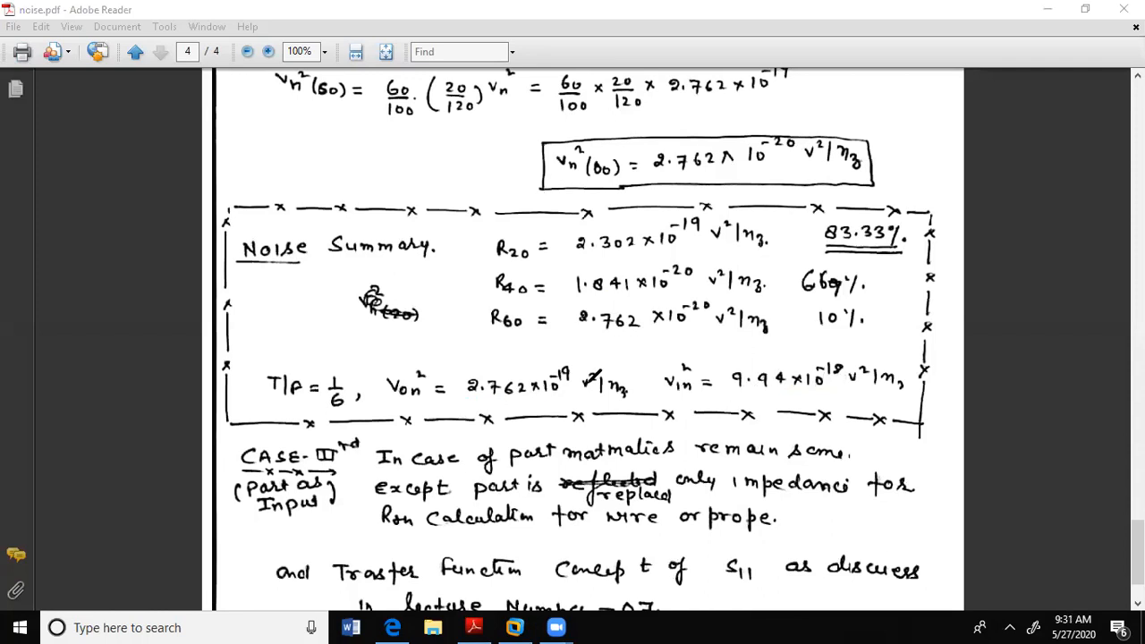
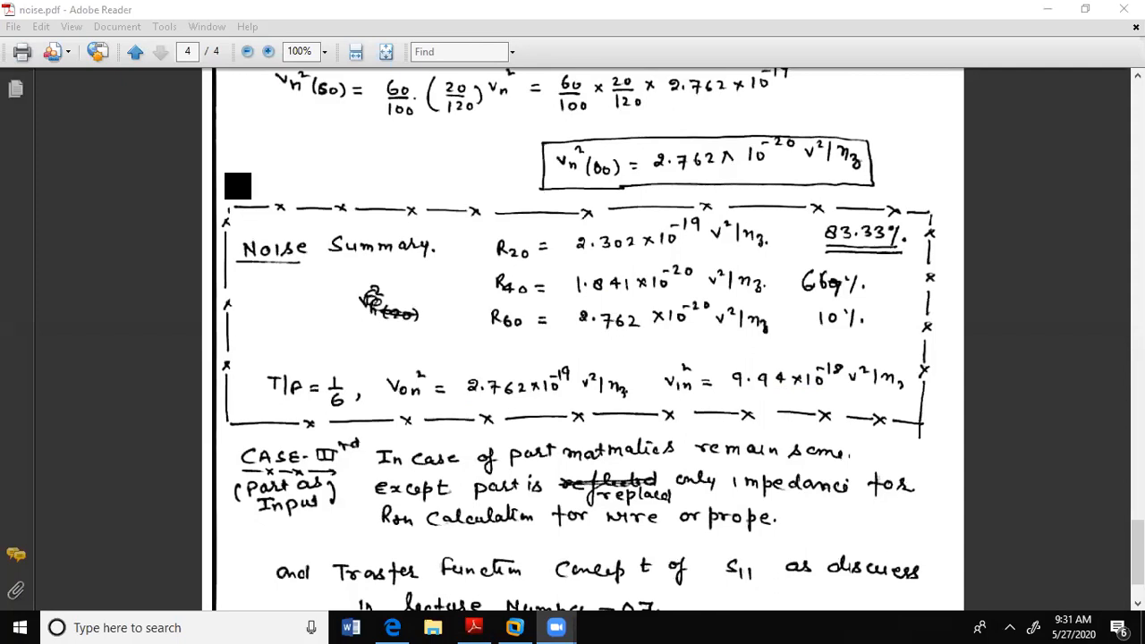
# - Return to the virtual machine, highlight the total input referred noise row, and close the results window
pyautogui.click(515, 627)
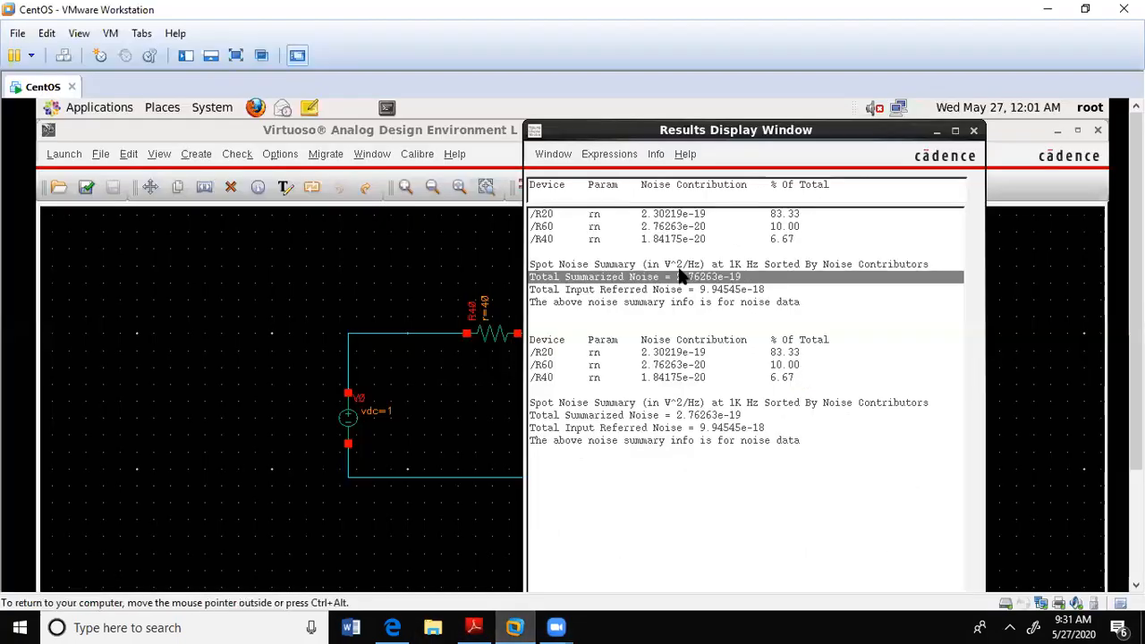
pyautogui.click(692, 292)
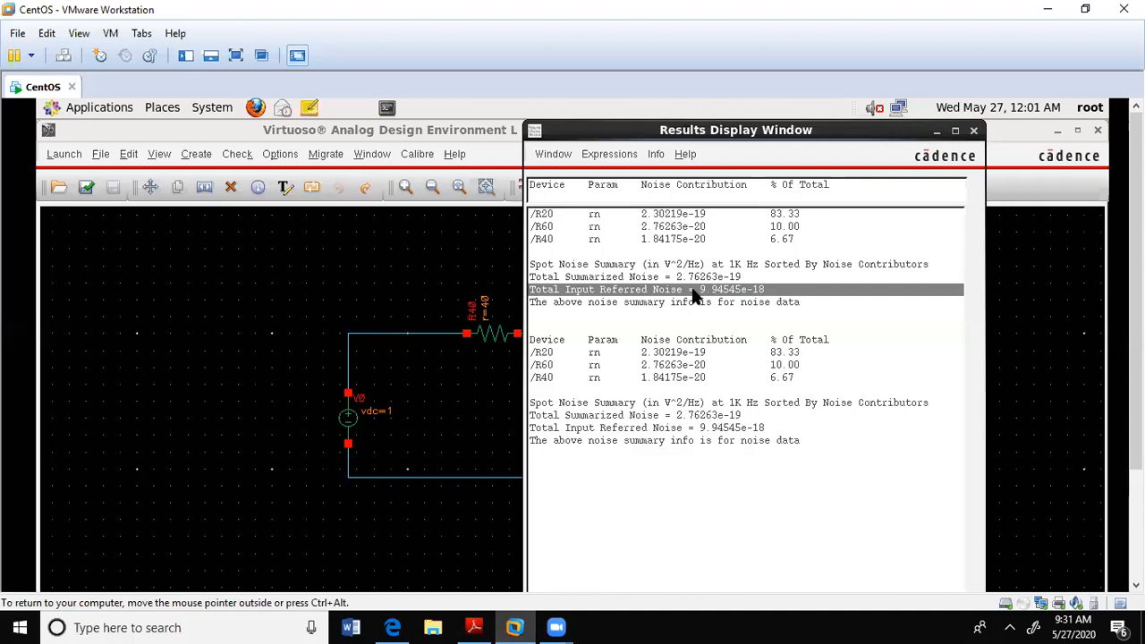
pyautogui.click(974, 132)
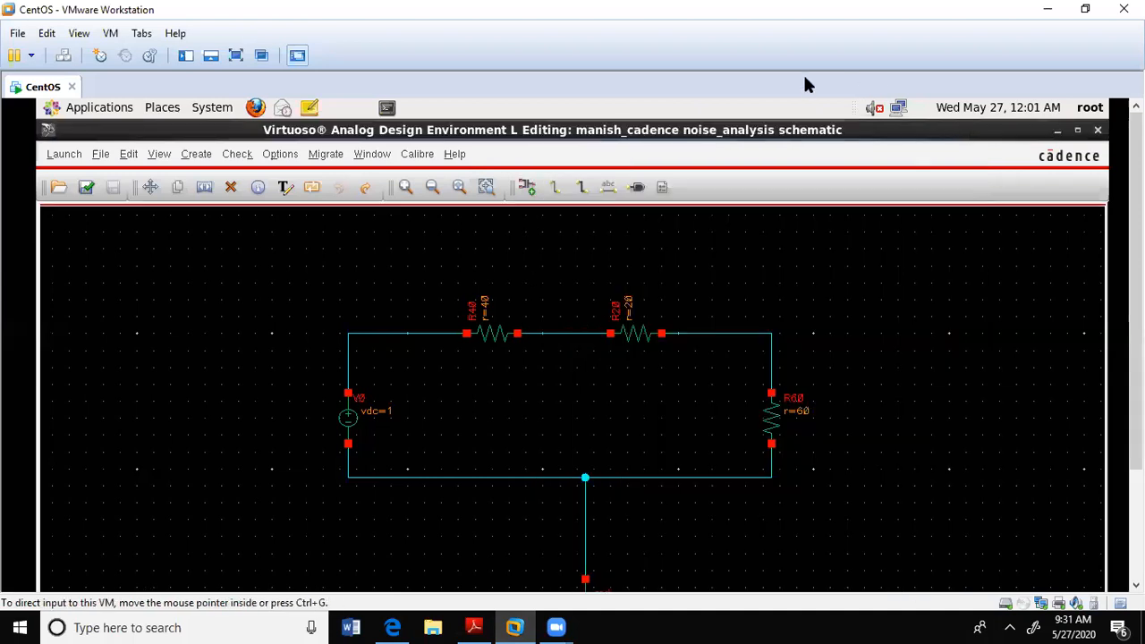
# - Restore the virtual machine's full-screen view and inspect the properties of voltage source V0 in the schematic
pyautogui.click(236, 55)
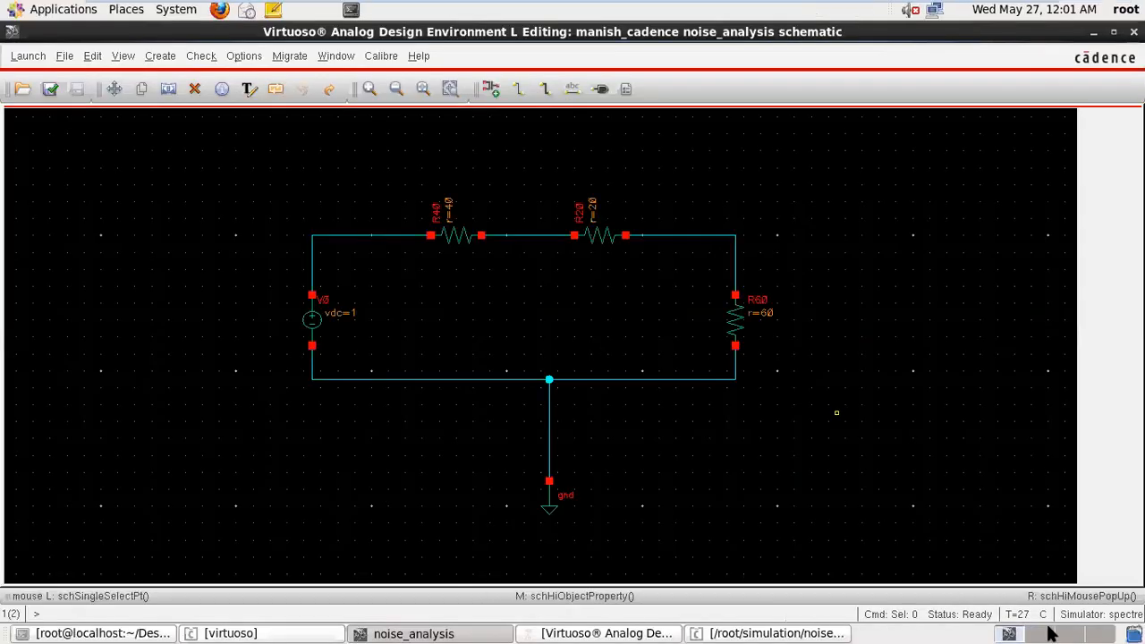
pyautogui.click(820, 633)
pyautogui.click(820, 633)
pyautogui.click(303, 328)
pyautogui.press('q')
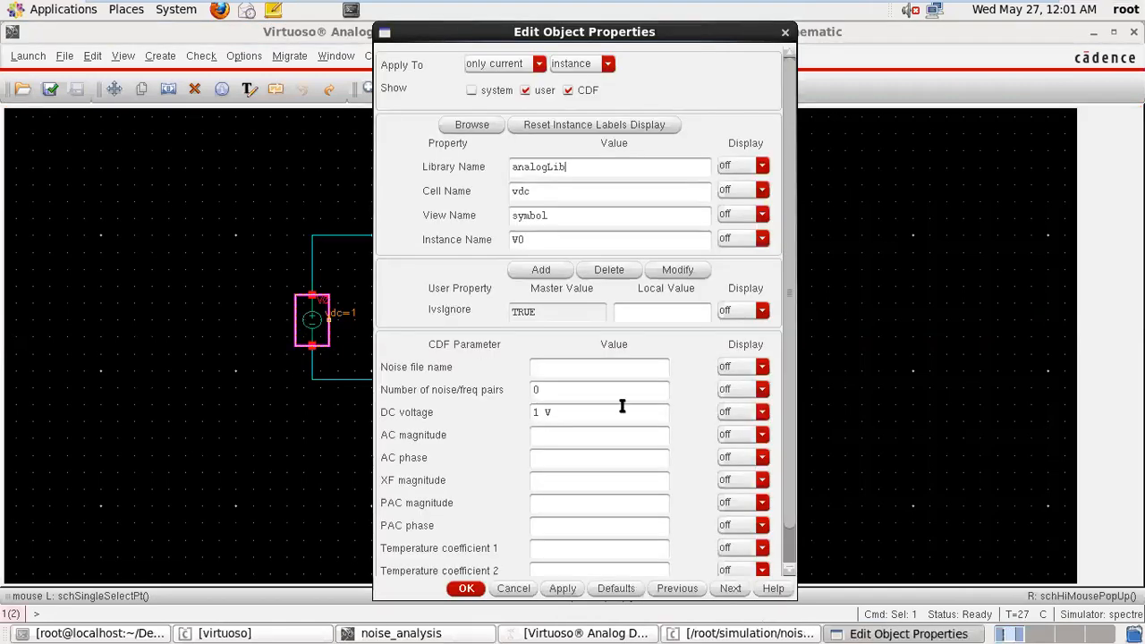
pyautogui.click(466, 587)
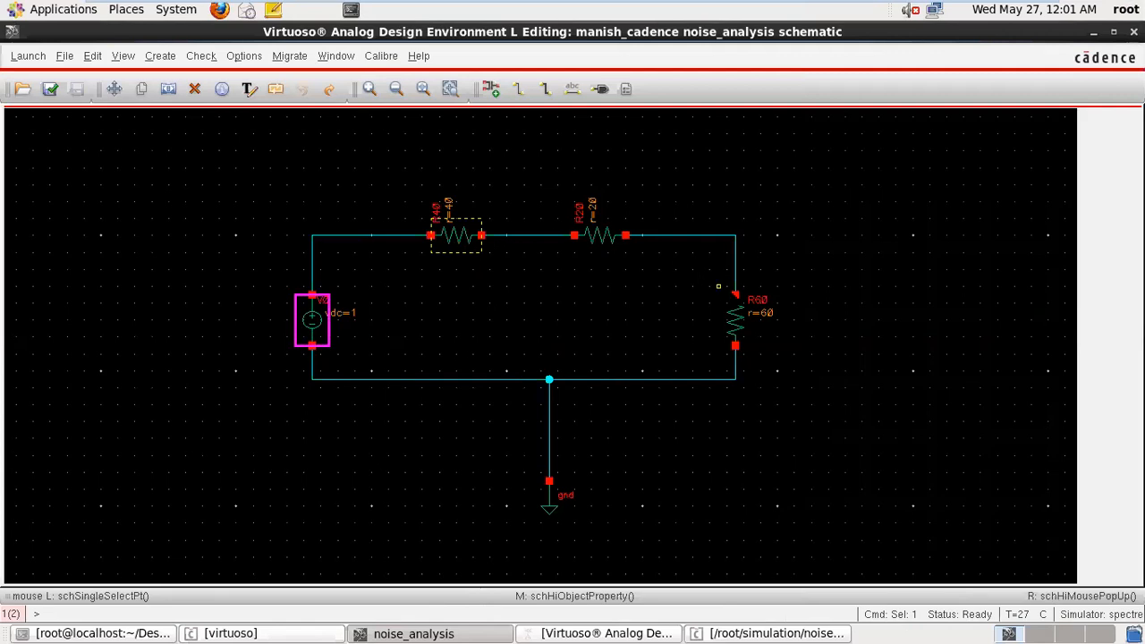
# - Delete resistor R60 from the schematic's output branch
pyautogui.click(735, 307)
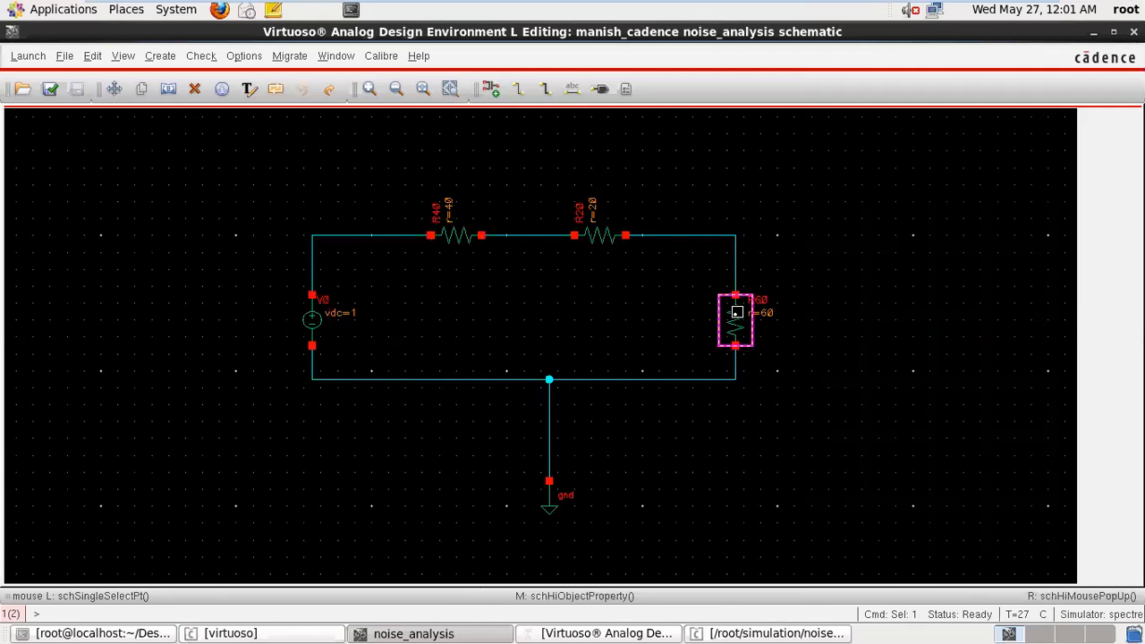
pyautogui.press('Delete')
# - Set the resistance of resistor R20 to 1K in its object properties
pyautogui.click(596, 231)
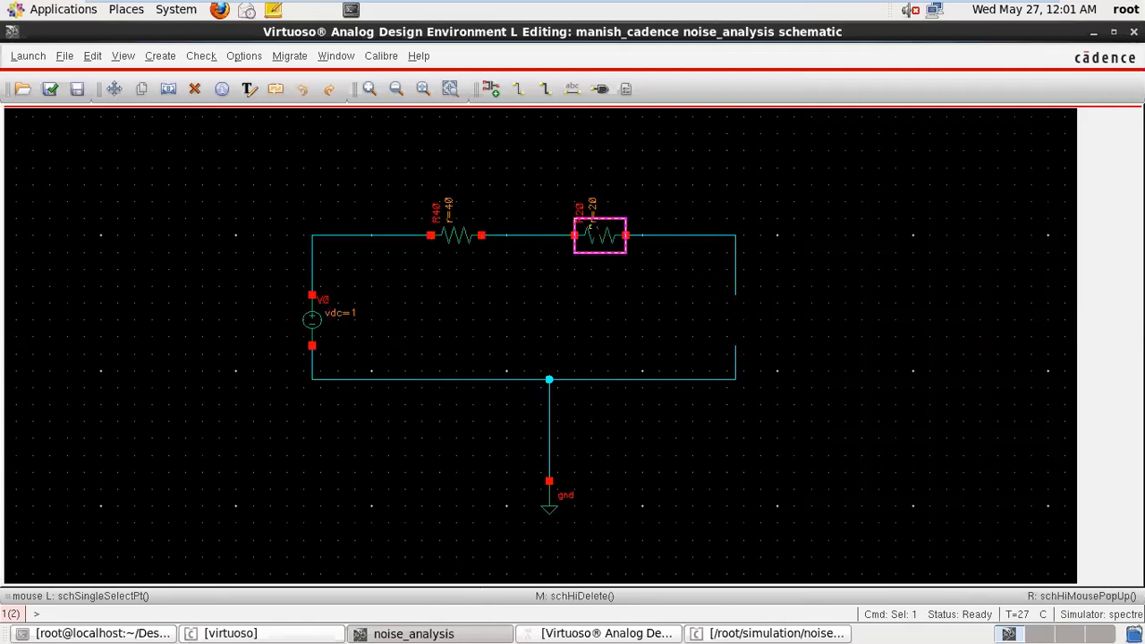
pyautogui.press('q')
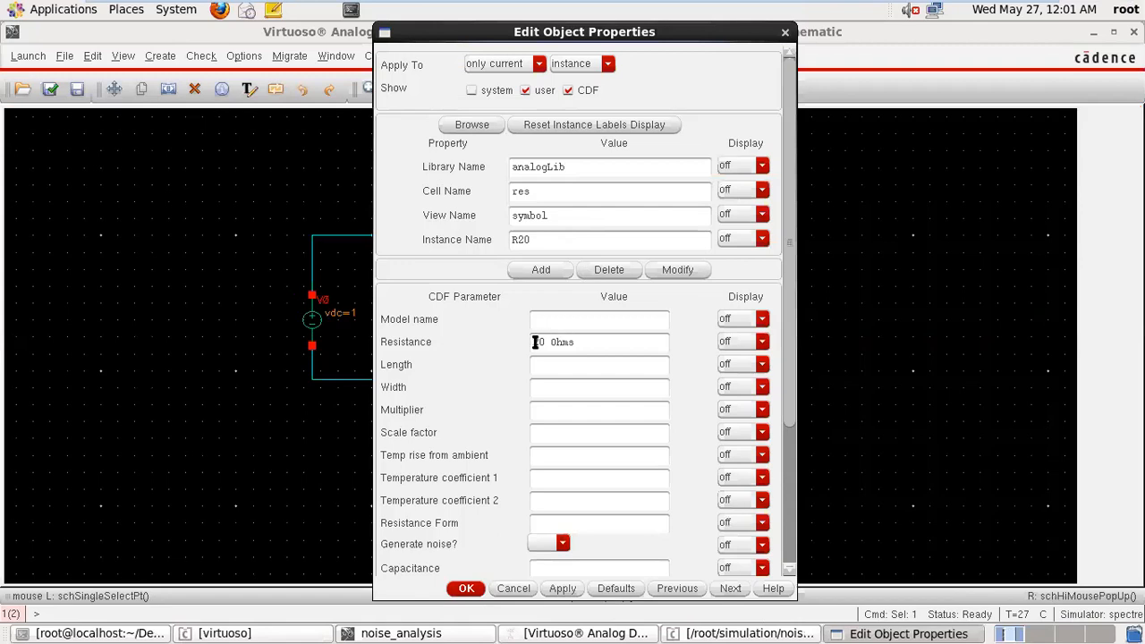
pyautogui.click(534, 343)
pyautogui.press('Delete')
pyautogui.press('Delete')
pyautogui.press('Delete')
pyautogui.press('Delete')
pyautogui.press('Delete')
pyautogui.press('Delete')
pyautogui.press('Delete')
pyautogui.write('1K')
pyautogui.click(560, 591)
pyautogui.click(466, 588)
# - Delete resistor R40 and bridge the gap it leaves with a wire
pyautogui.click(452, 237)
pyautogui.press('Delete')
pyautogui.press('w')
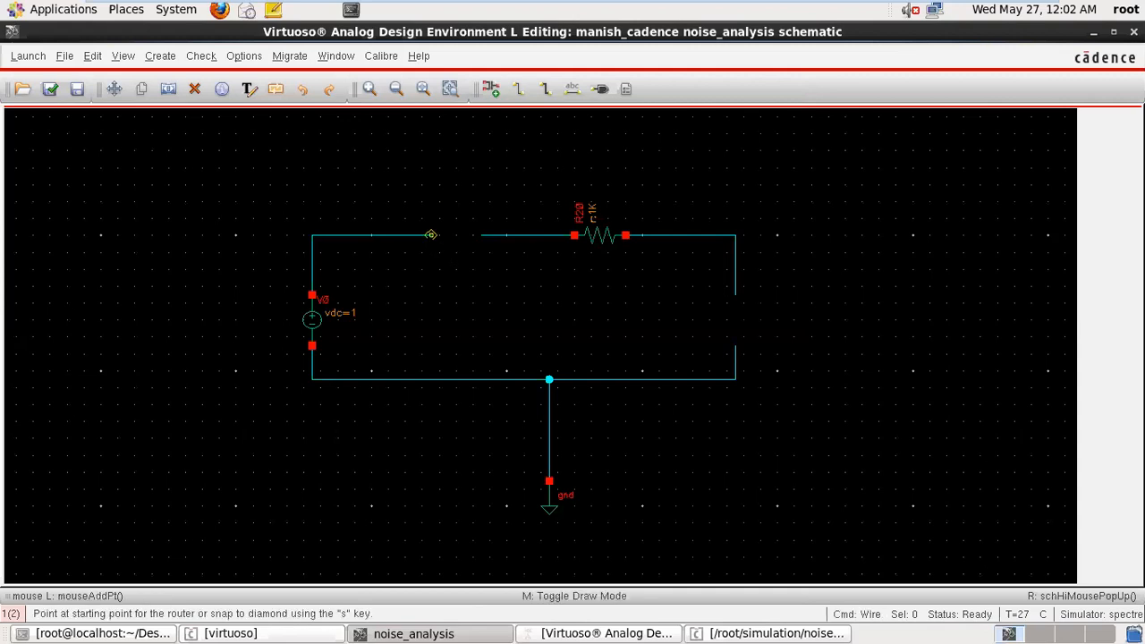
pyautogui.click(431, 235)
pyautogui.click(481, 235)
# - Set up a new instance of the cap cell from analogLib with a capacitance of 1u
pyautogui.click(492, 89)
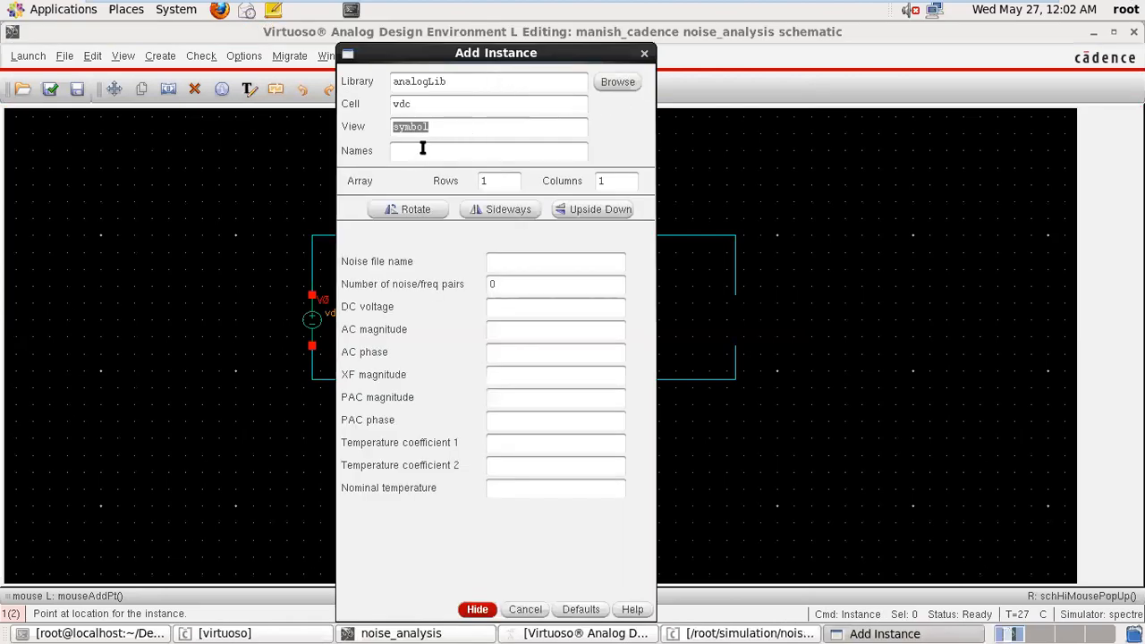
pyautogui.doubleClick(417, 103)
pyautogui.write('CAP')
pyautogui.click(494, 134)
pyautogui.doubleClick(444, 100)
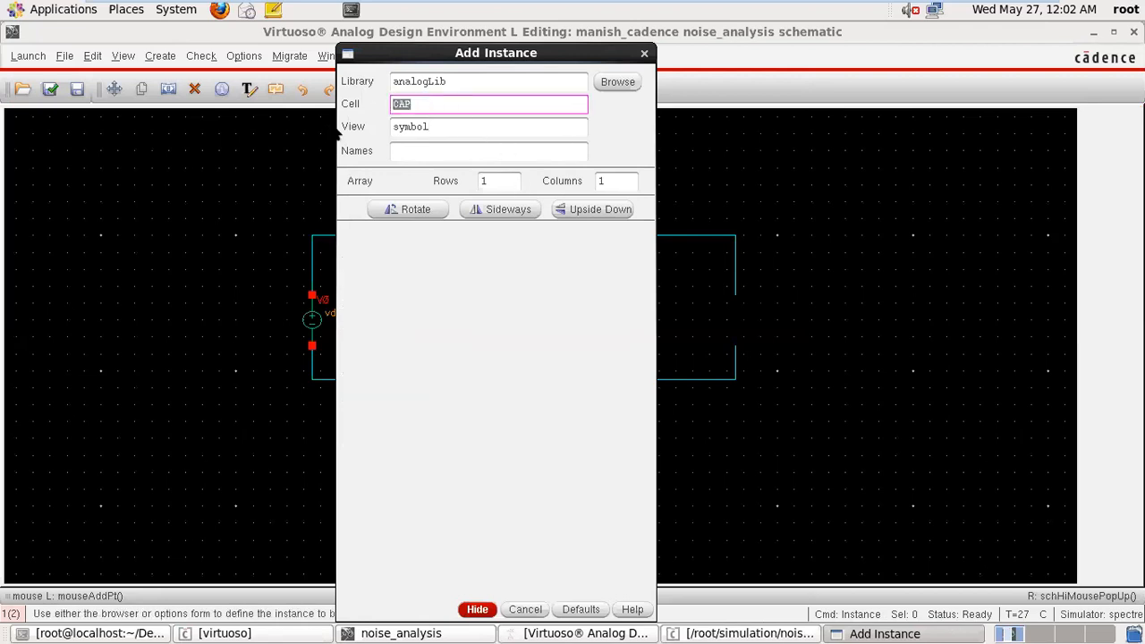
pyautogui.write('cap')
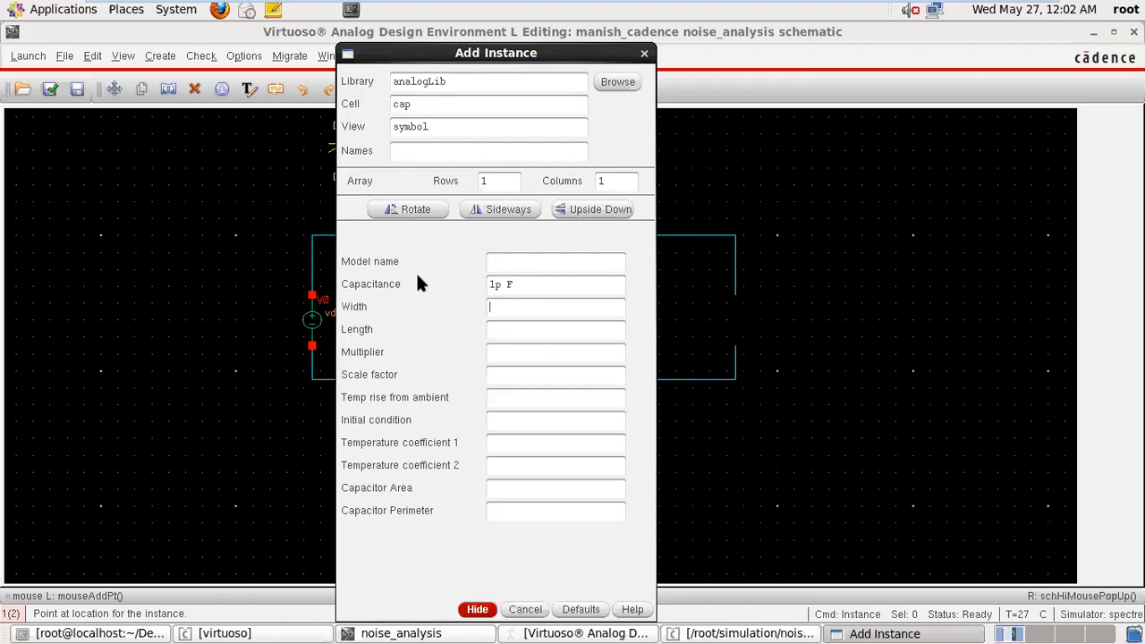
pyautogui.moveTo(516, 284); pyautogui.dragTo(442, 279)
pyautogui.write('1u')
pyautogui.click(477, 609)
pyautogui.click(479, 609)
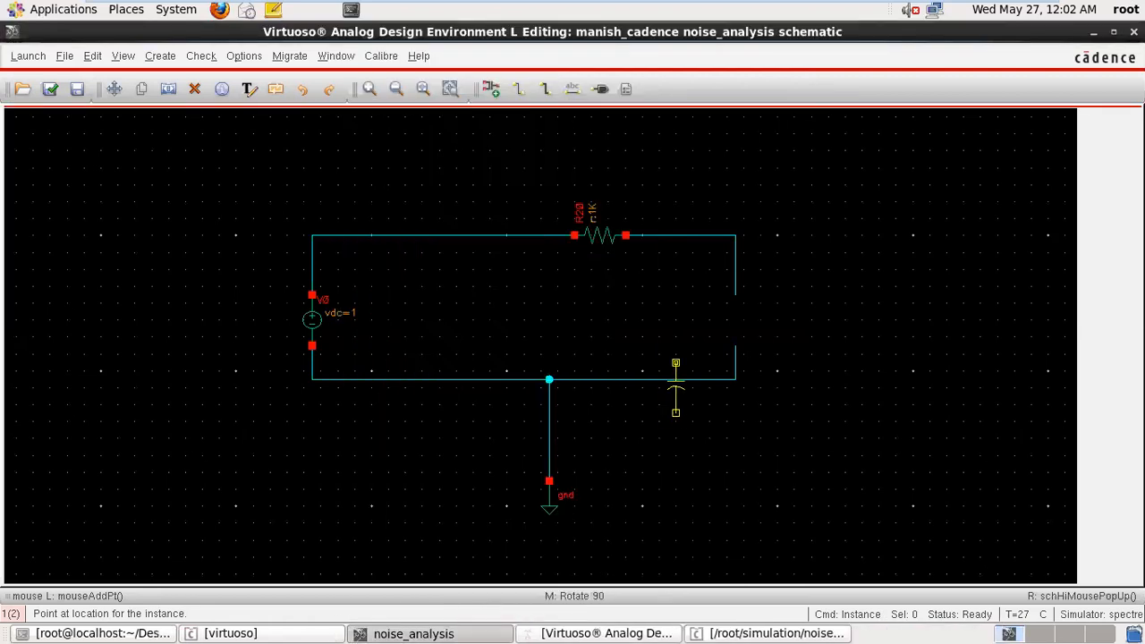
# - Place the capacitor in the gap of the branch after R20, then check and save the schematic
pyautogui.click(735, 295)
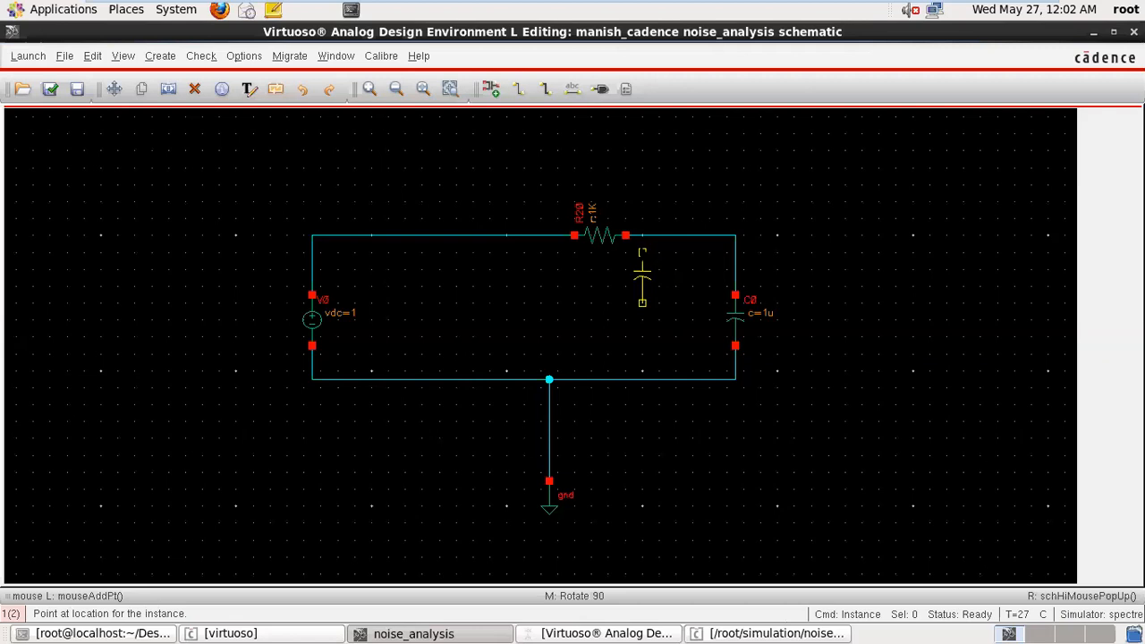
pyautogui.press('Escape')
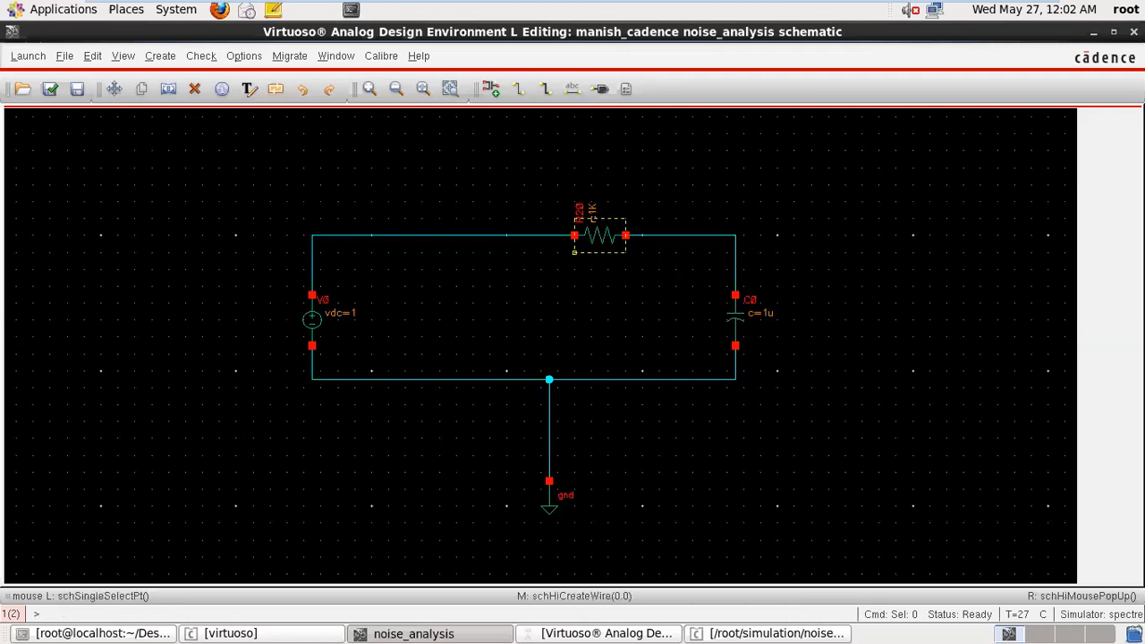
pyautogui.click(50, 89)
# - Edit the existing noise analysis so its frequency sweep starts at .1k and stops at 3k
pyautogui.click(609, 633)
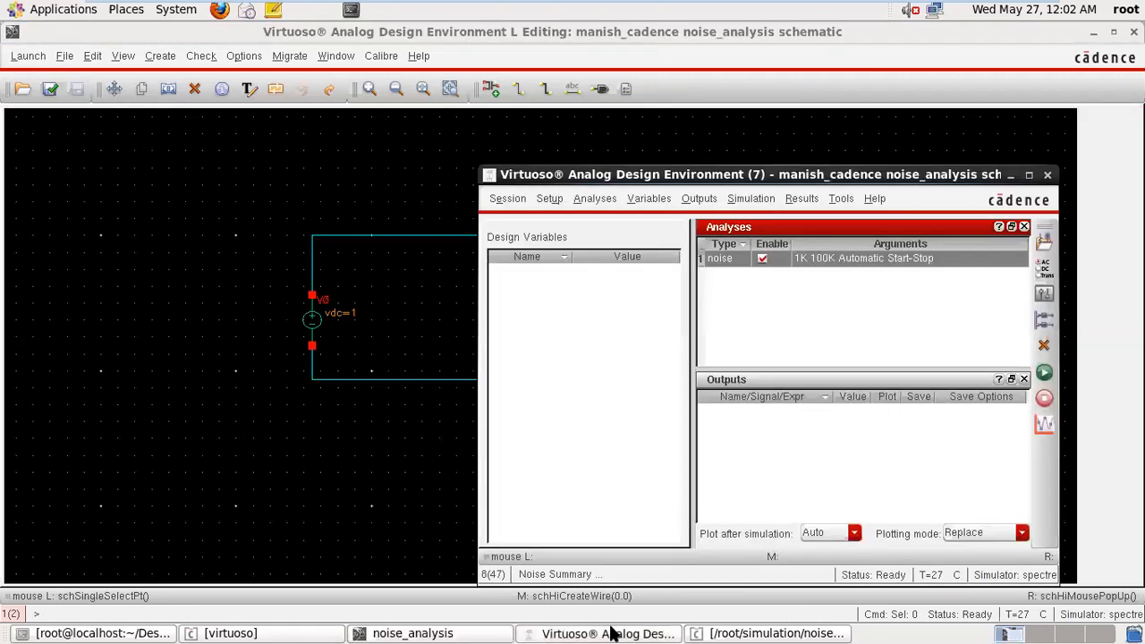
pyautogui.doubleClick(841, 257)
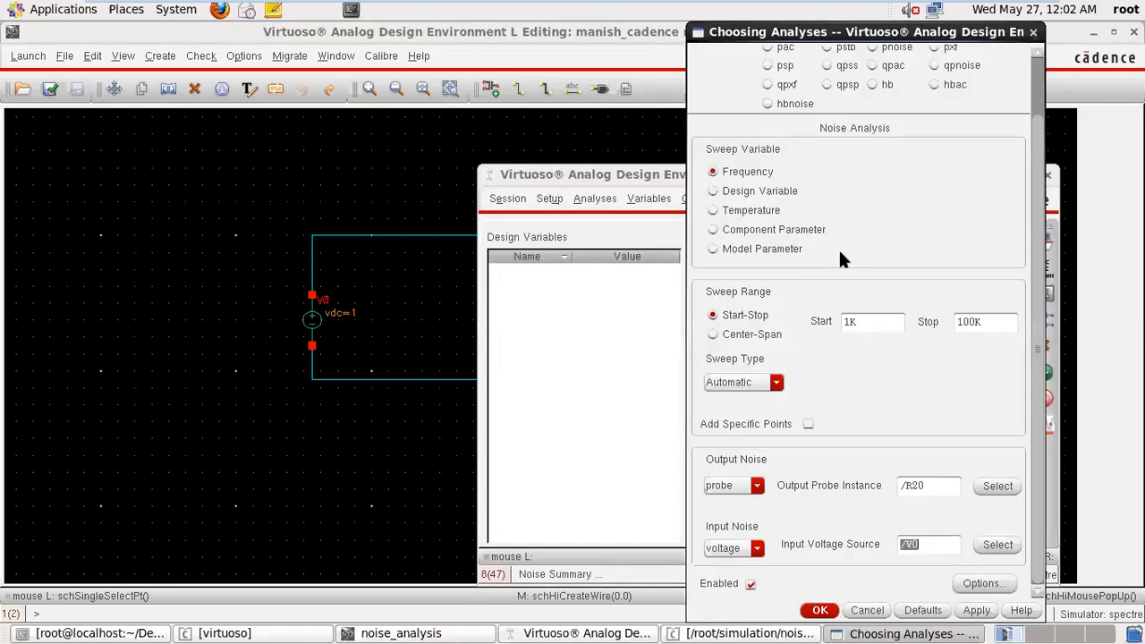
pyautogui.click(989, 324)
pyautogui.doubleClick(976, 324)
pyautogui.doubleClick(869, 323)
pyautogui.write('.1k')
pyautogui.press('Tab')
pyautogui.write('3k')
# - Change the output noise to voltage, with the net between R20 and C0 as positive node and gnd! as negative node
pyautogui.click(757, 486)
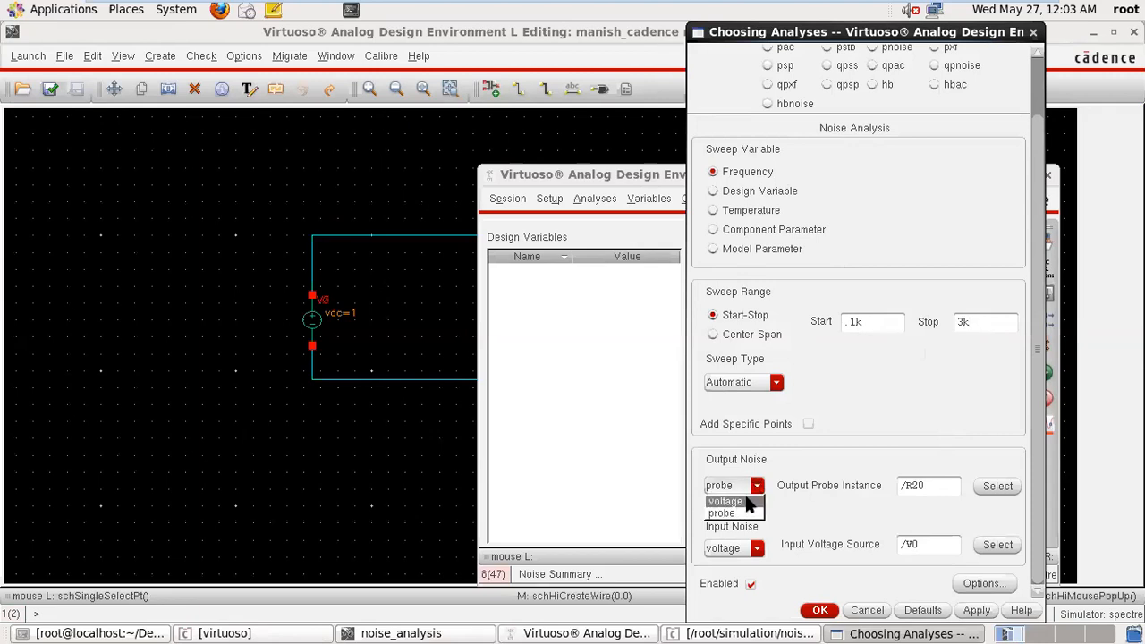
pyautogui.click(727, 502)
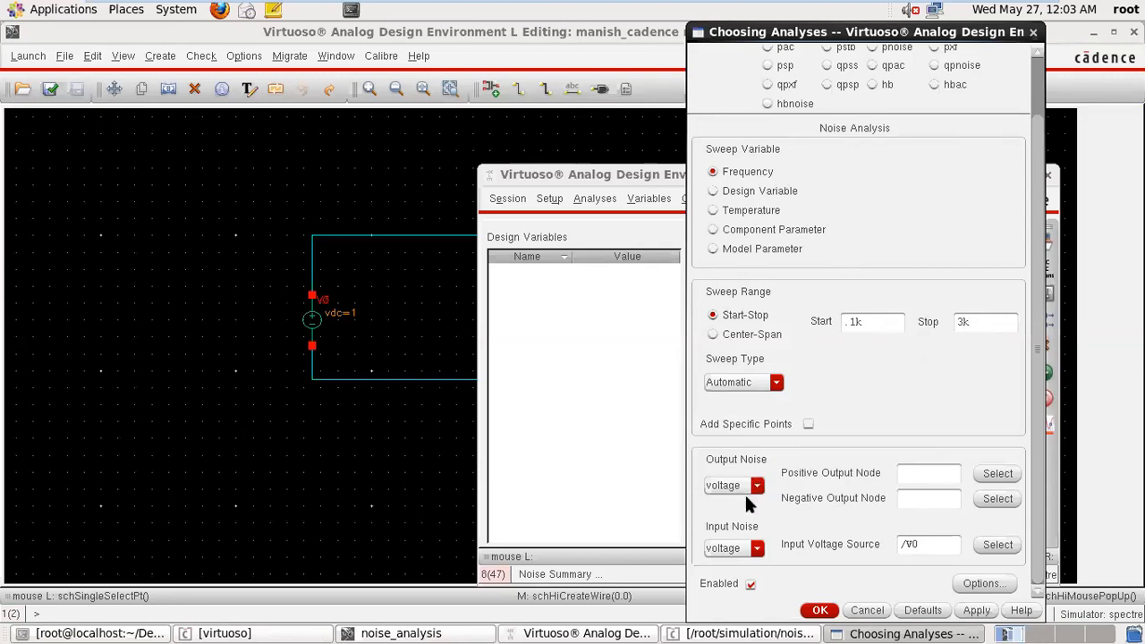
pyautogui.moveTo(576, 175); pyautogui.dragTo(98, 111)
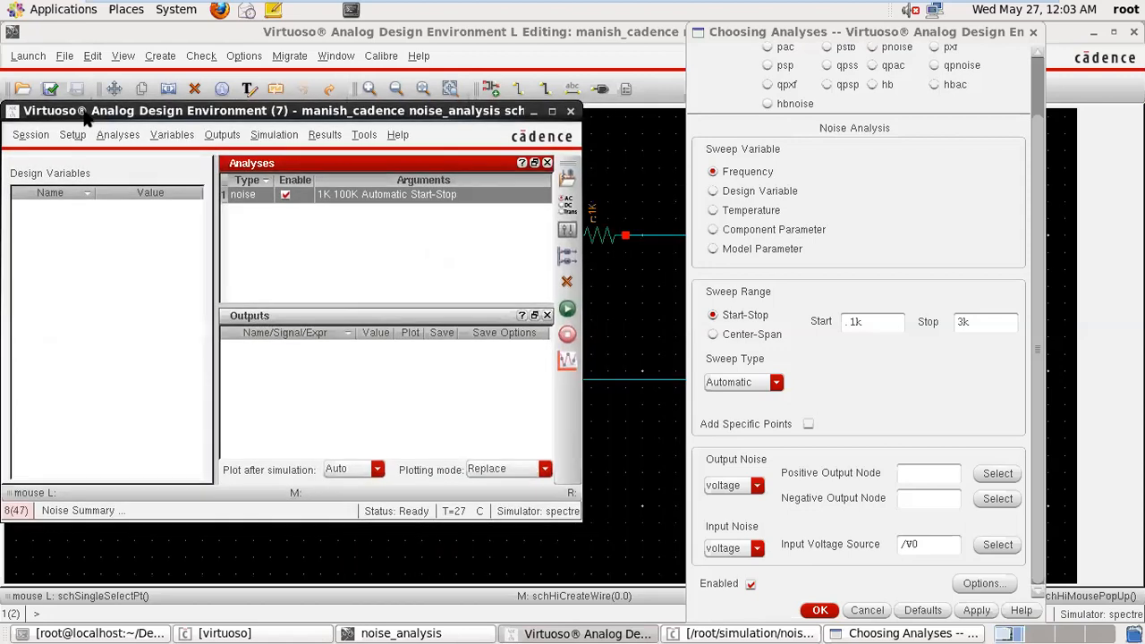
pyautogui.click(992, 472)
pyautogui.click(664, 235)
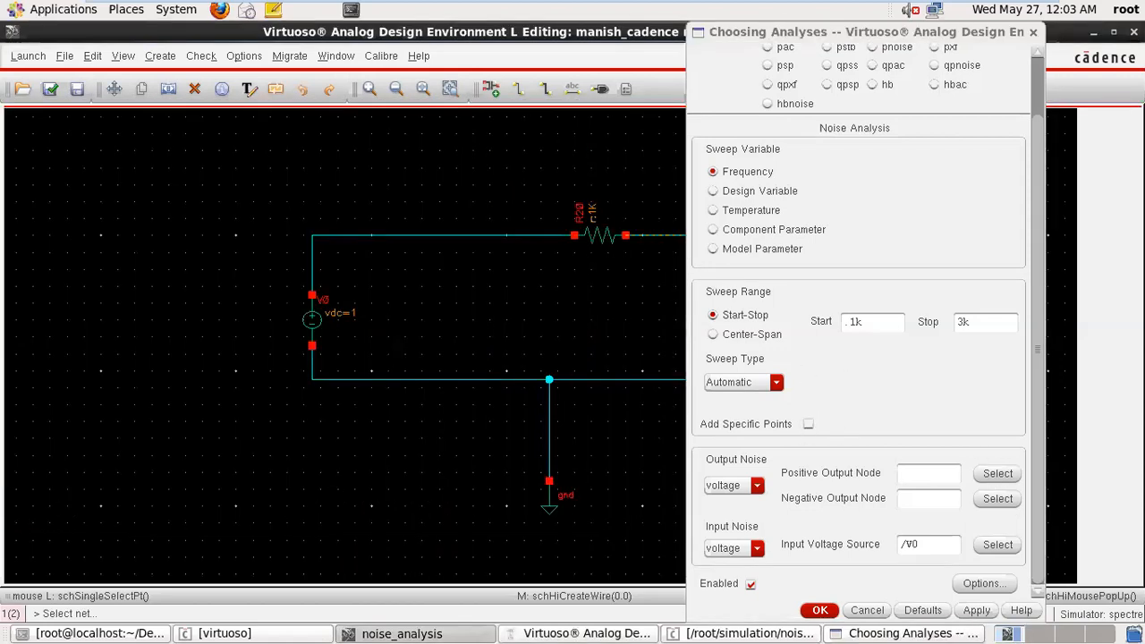
pyautogui.click(995, 500)
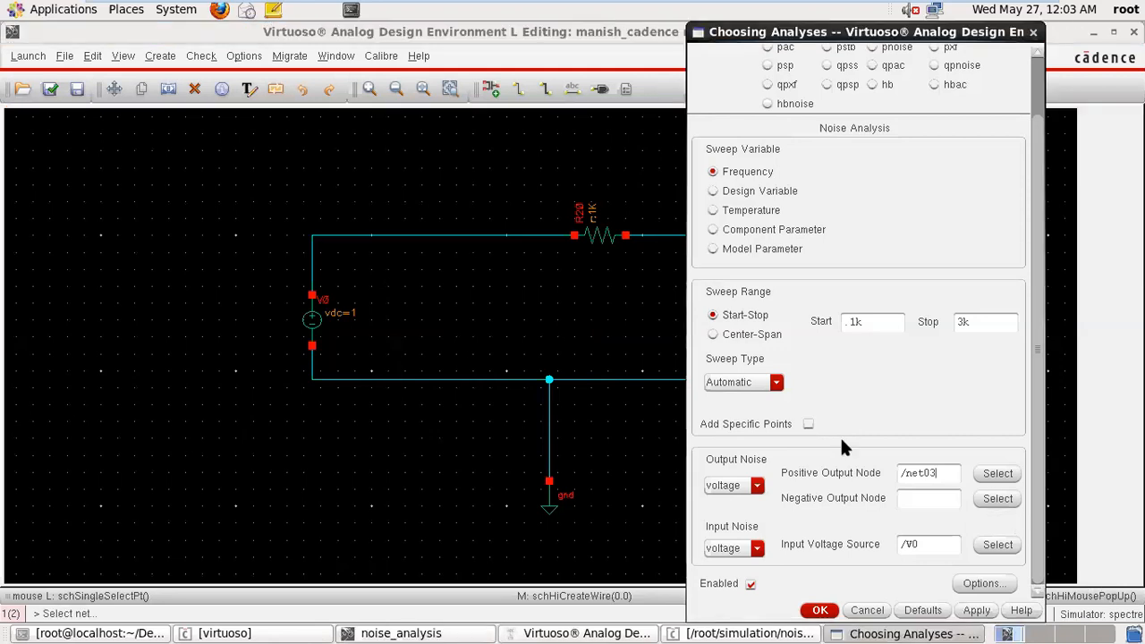
pyautogui.click(677, 379)
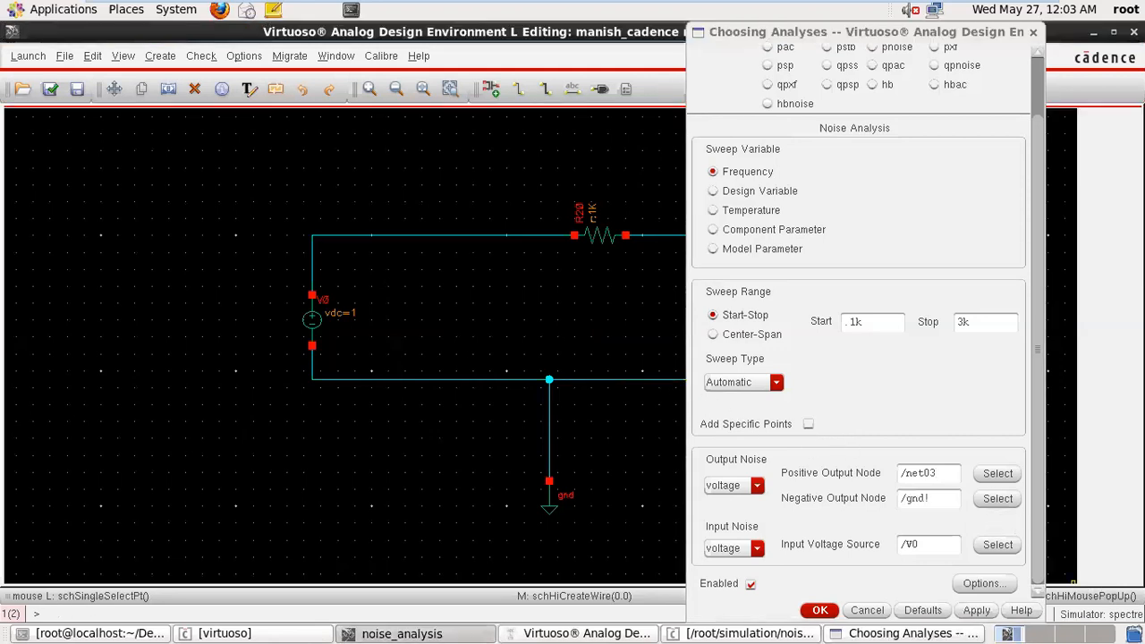
# - Select source V0 in the schematic as the input voltage source and apply the noise analysis settings
pyautogui.click(998, 545)
pyautogui.click(312, 320)
pyautogui.click(978, 609)
pyautogui.click(828, 606)
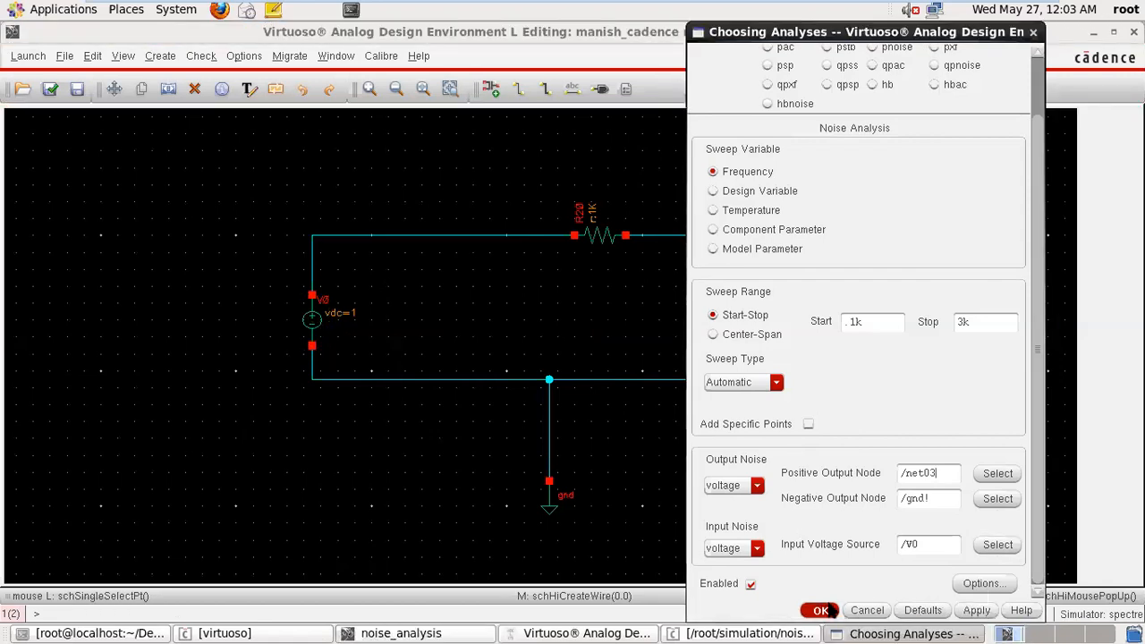
# - Netlist and run the noise simulation of the RC circuit, then minimize the simulation log
pyautogui.click(793, 632)
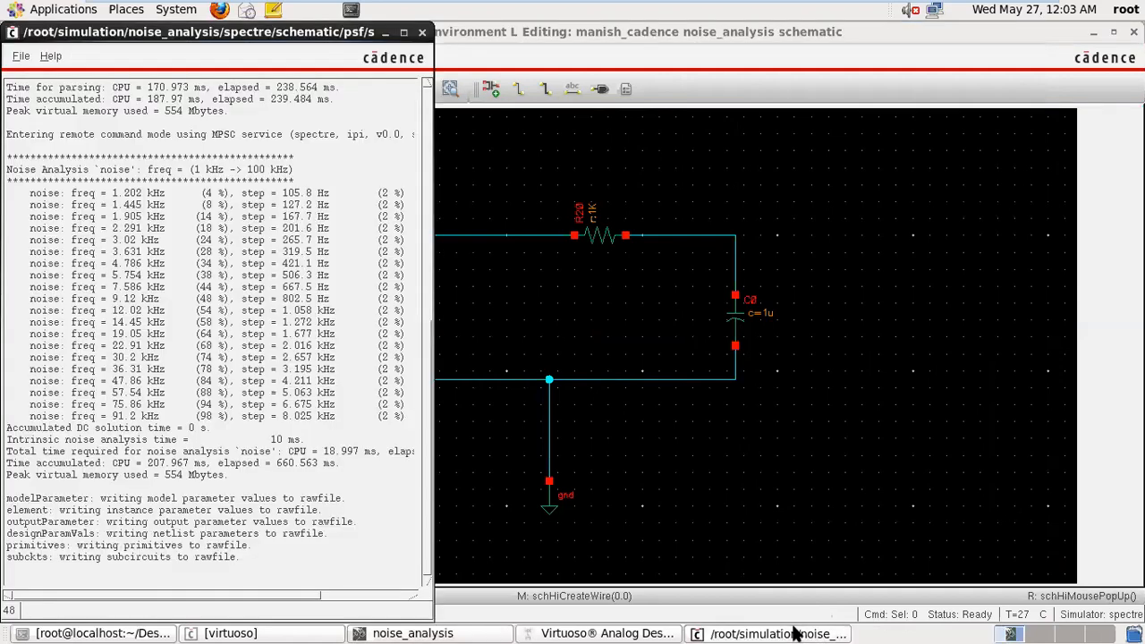
pyautogui.click(793, 632)
pyautogui.click(711, 634)
pyautogui.click(640, 633)
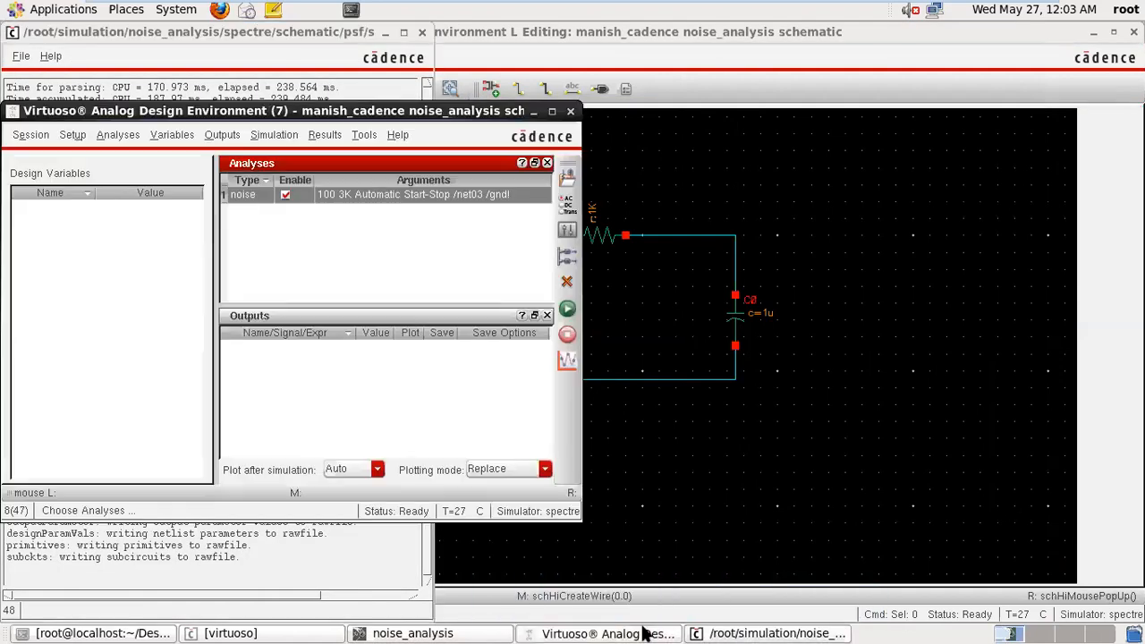
pyautogui.click(567, 311)
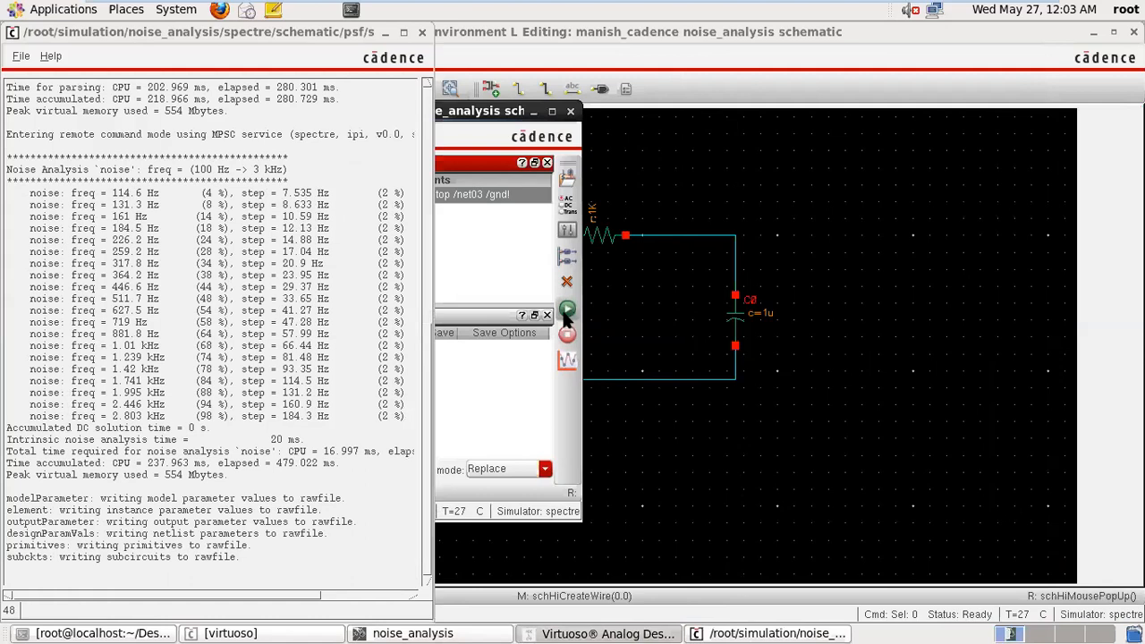
pyautogui.click(382, 31)
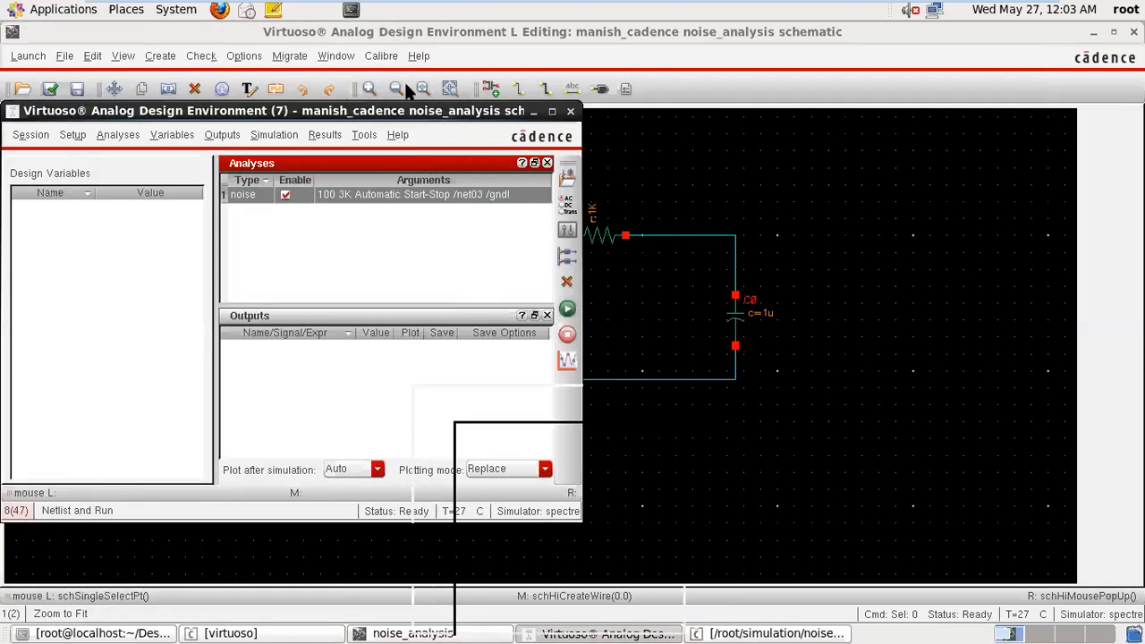
# - Plot the output noise magnitude in V/sqrt(Hz) with the Direct Plot form, examine the curve, and close the plot and form
pyautogui.click(325, 135)
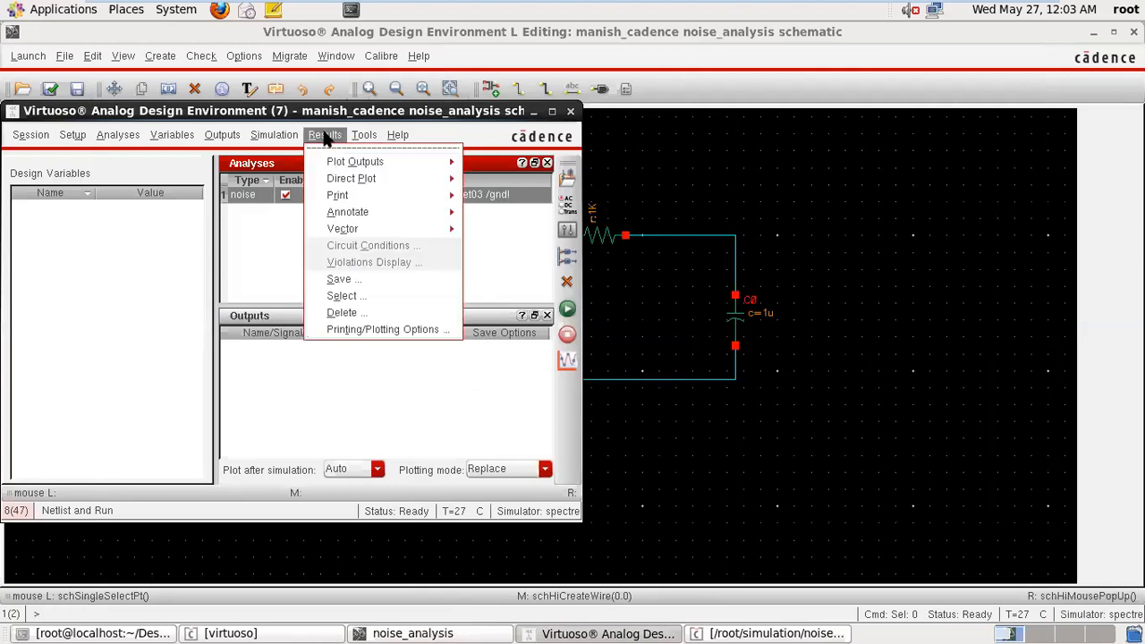
pyautogui.moveTo(367, 183)
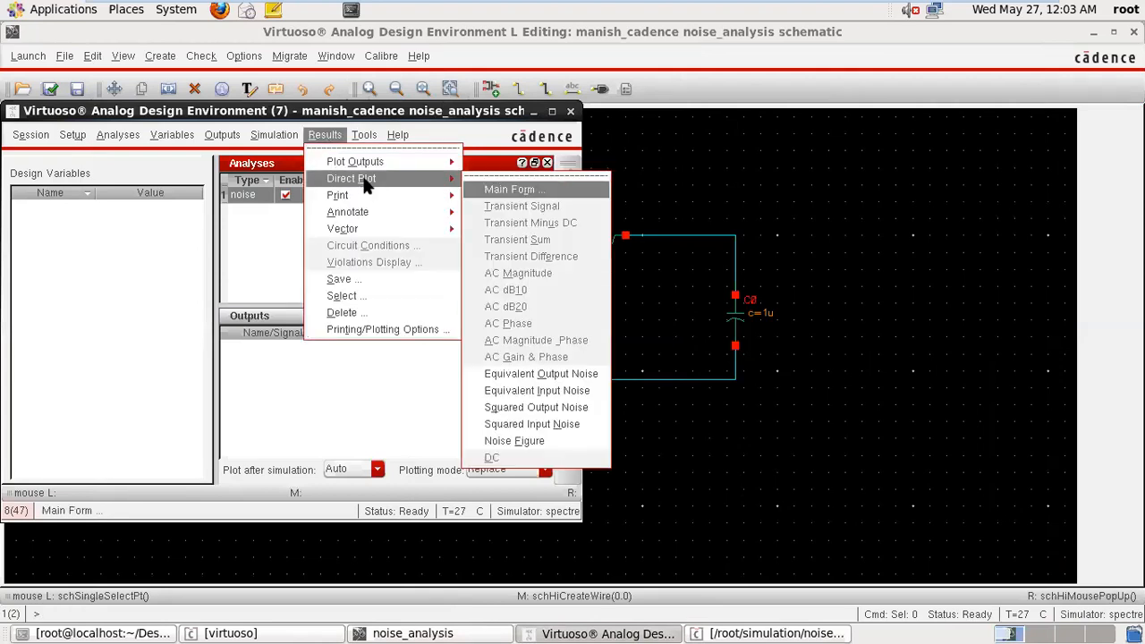
pyautogui.click(488, 189)
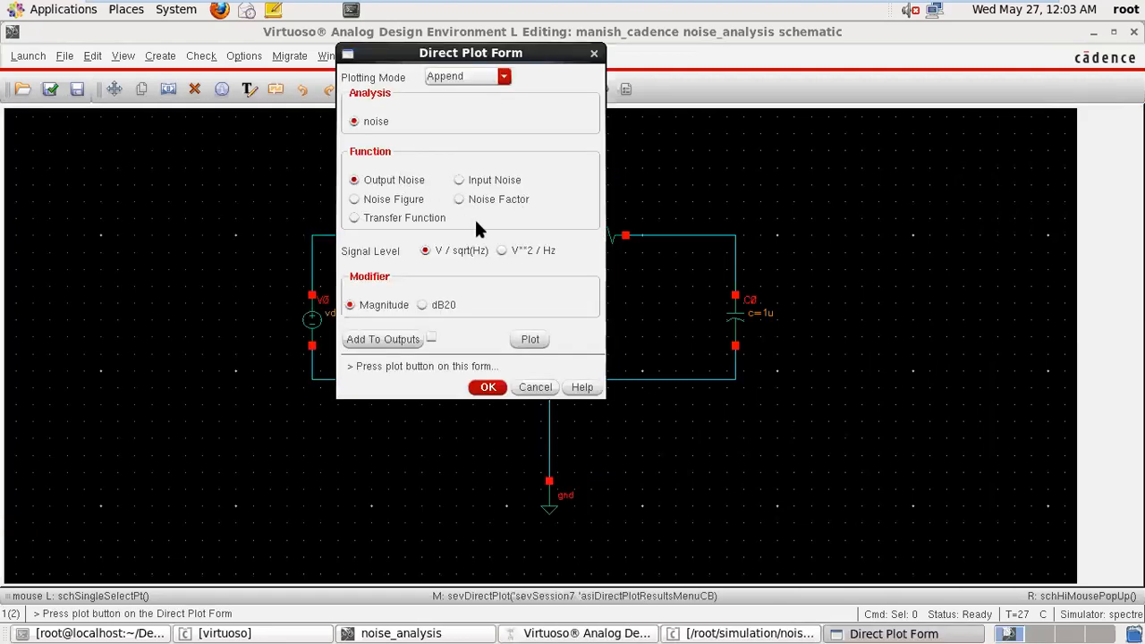
pyautogui.click(528, 340)
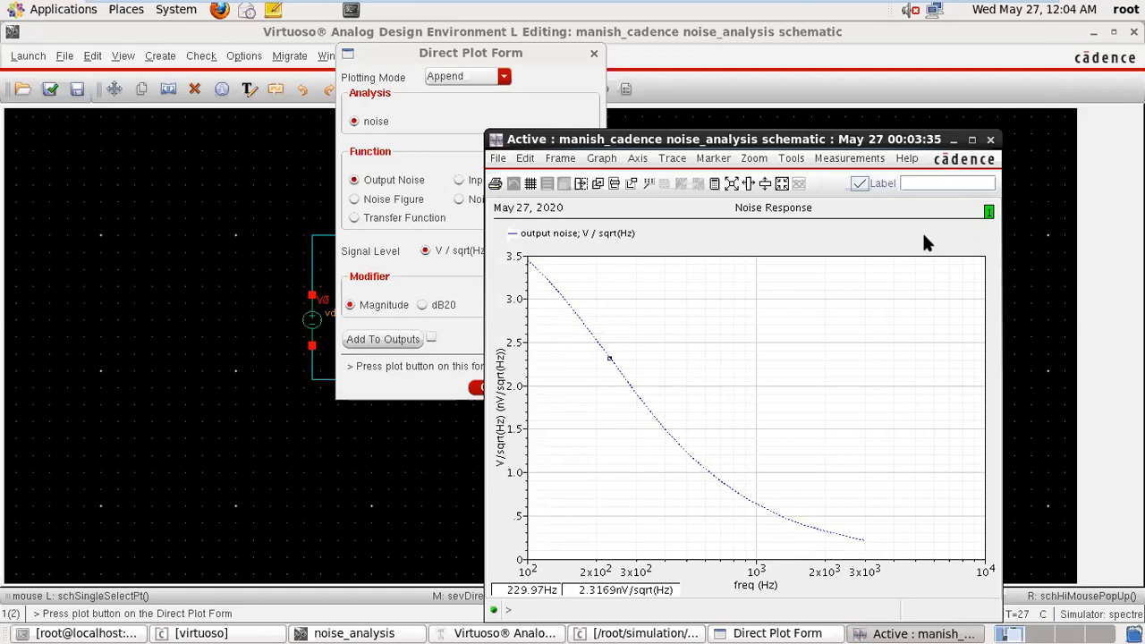
pyautogui.click(991, 139)
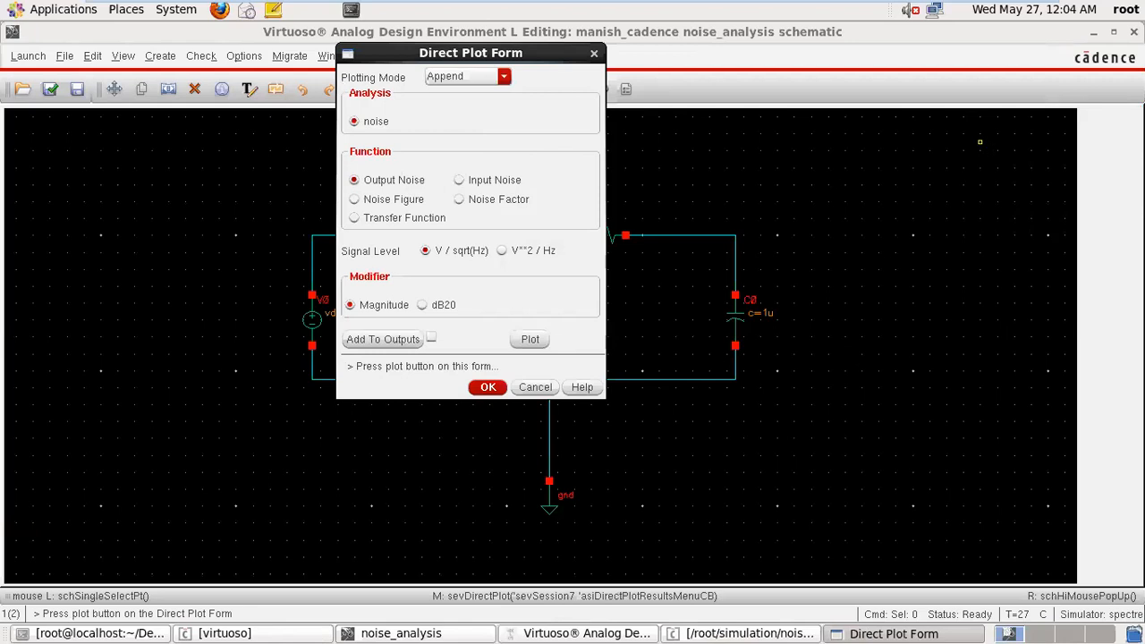
pyautogui.click(595, 54)
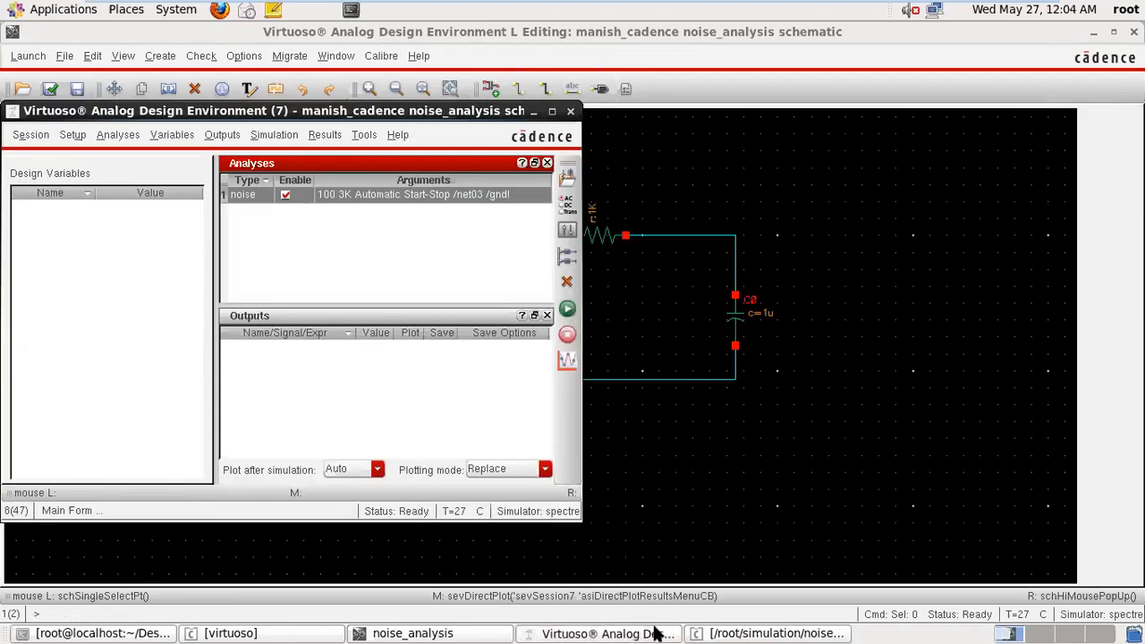
# - Reopen the noise analysis settings and set the sweep's start frequency to 500
pyautogui.click(656, 633)
pyautogui.click(656, 634)
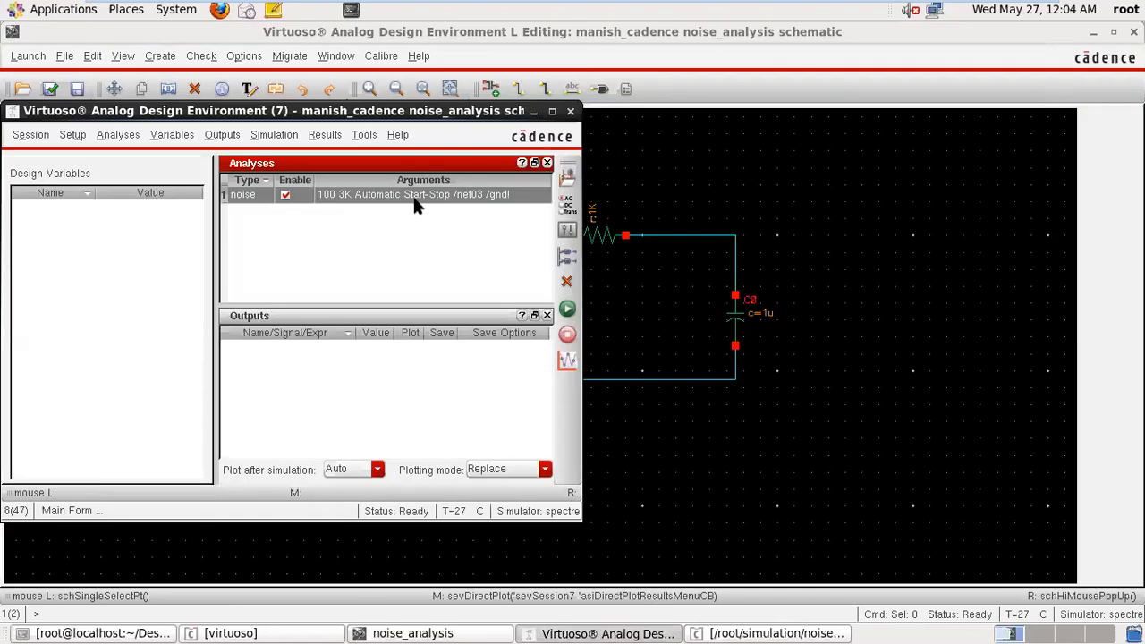
pyautogui.doubleClick(415, 196)
pyautogui.click(844, 321)
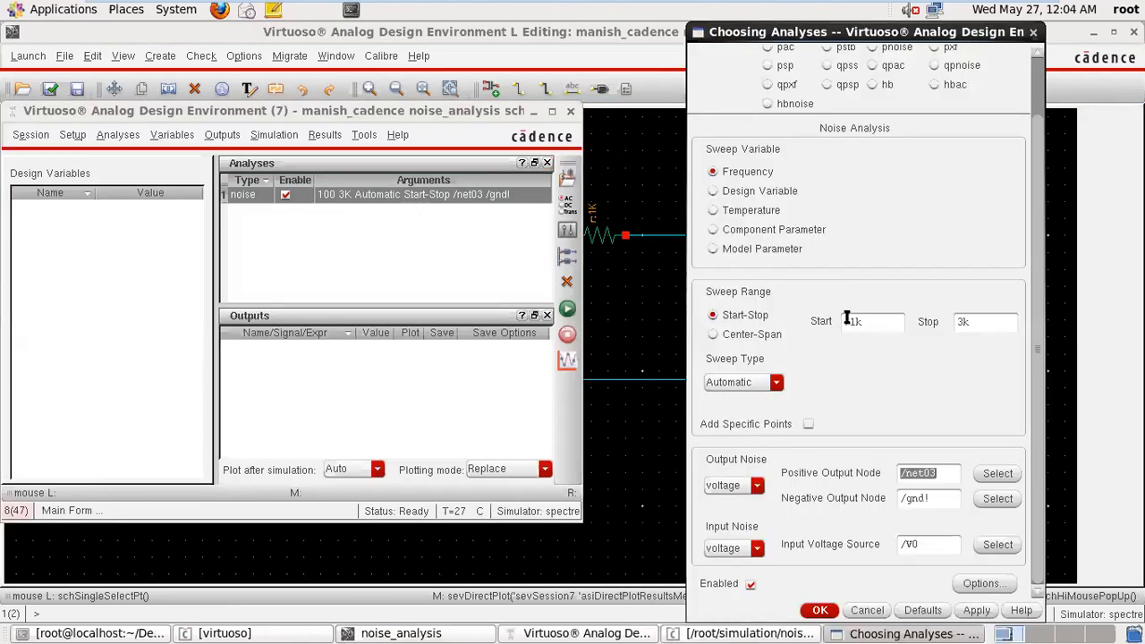
pyautogui.press('Delete')
pyautogui.press('Delete')
pyautogui.press('Delete')
pyautogui.write('.k')
pyautogui.moveTo(877, 324); pyautogui.dragTo(818, 318)
pyautogui.write('500')
# - Set the noise sweep's stop frequency to 2000 and apply the analysis settings
pyautogui.click(960, 321)
pyautogui.press('BackSpace')
pyautogui.write('2000')
pyautogui.click(975, 610)
pyautogui.click(820, 610)
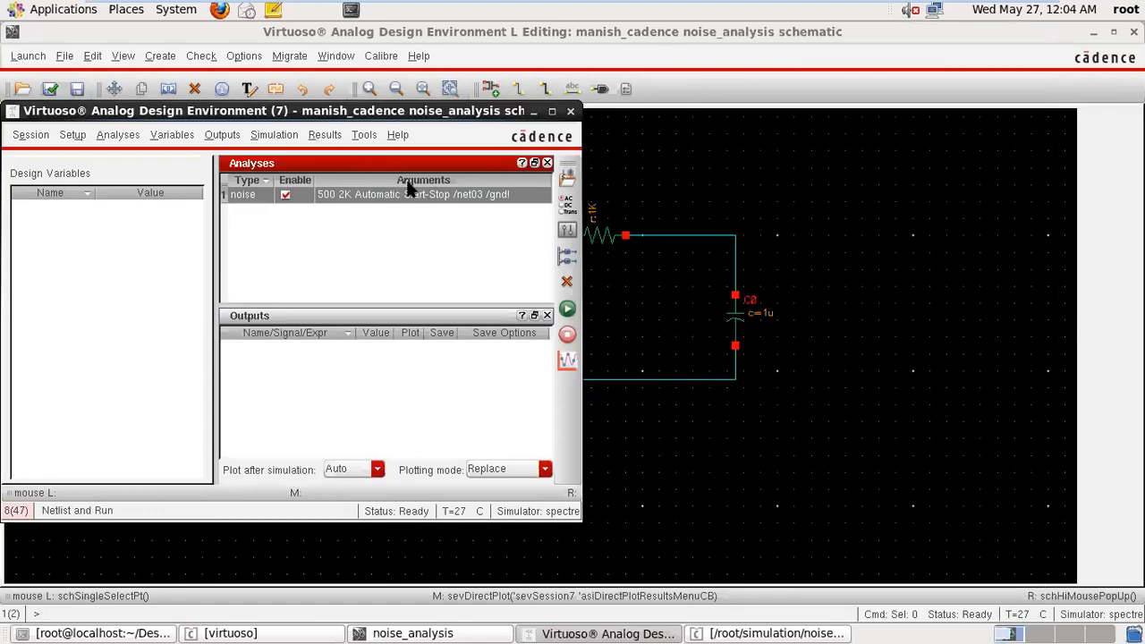
# - Check and save the schematic, rerun the noise simulation with the updated sweep, and minimize its log
pyautogui.click(79, 90)
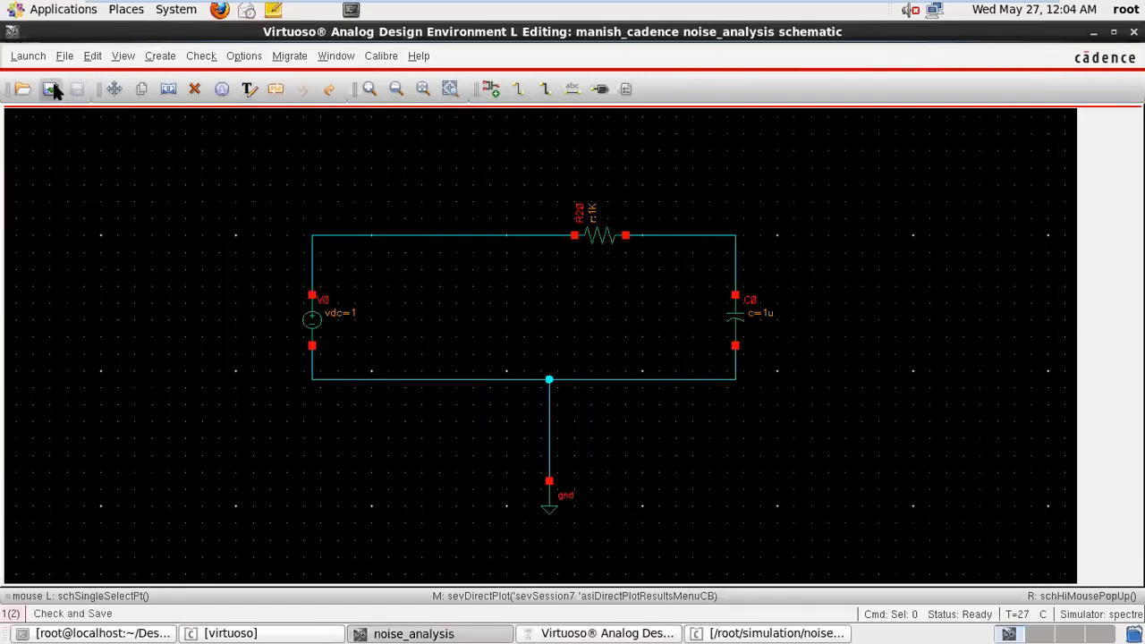
pyautogui.click(639, 632)
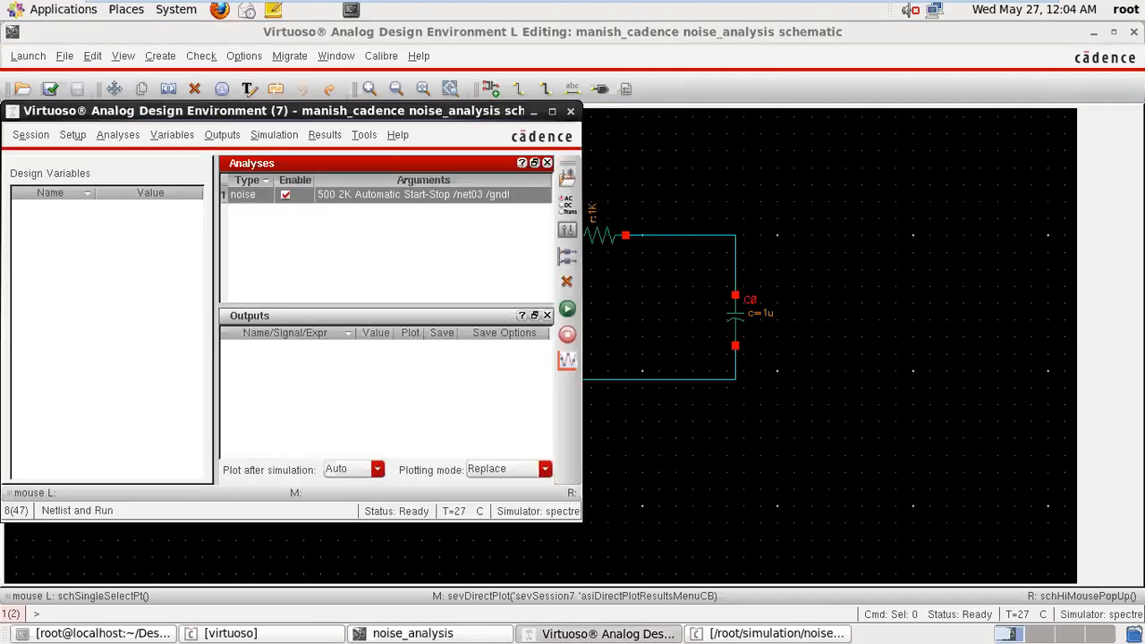
pyautogui.click(565, 309)
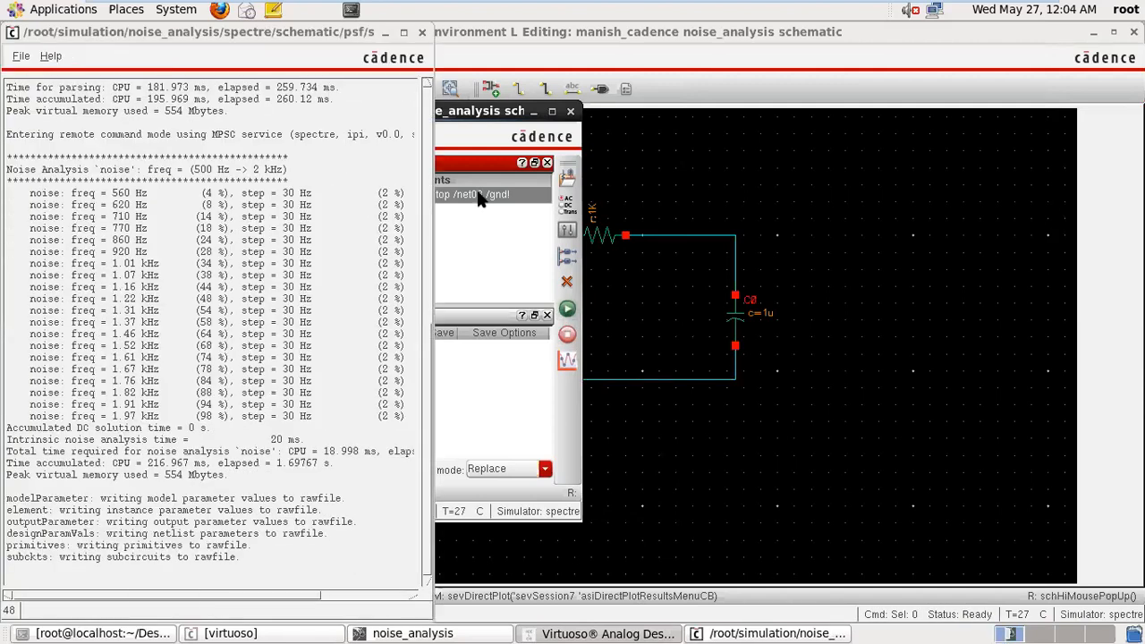
pyautogui.click(383, 30)
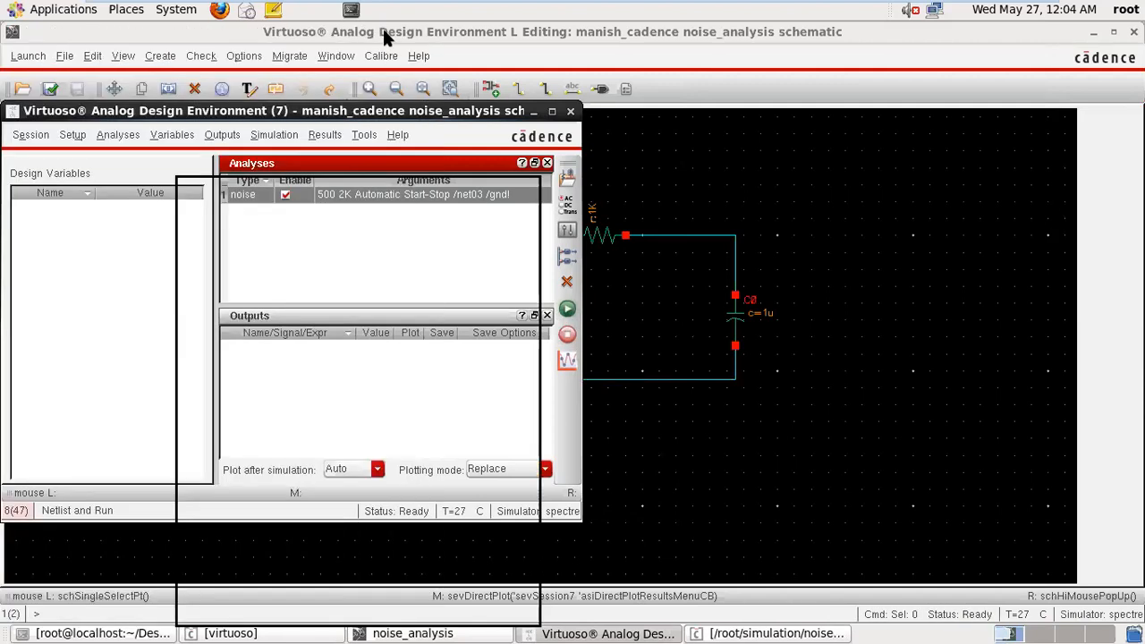
# - Plot the output noise magnitude in V/sqrt(Hz) with Add To Outputs enabled, examine the curve, and close the plot
pyautogui.click(337, 129)
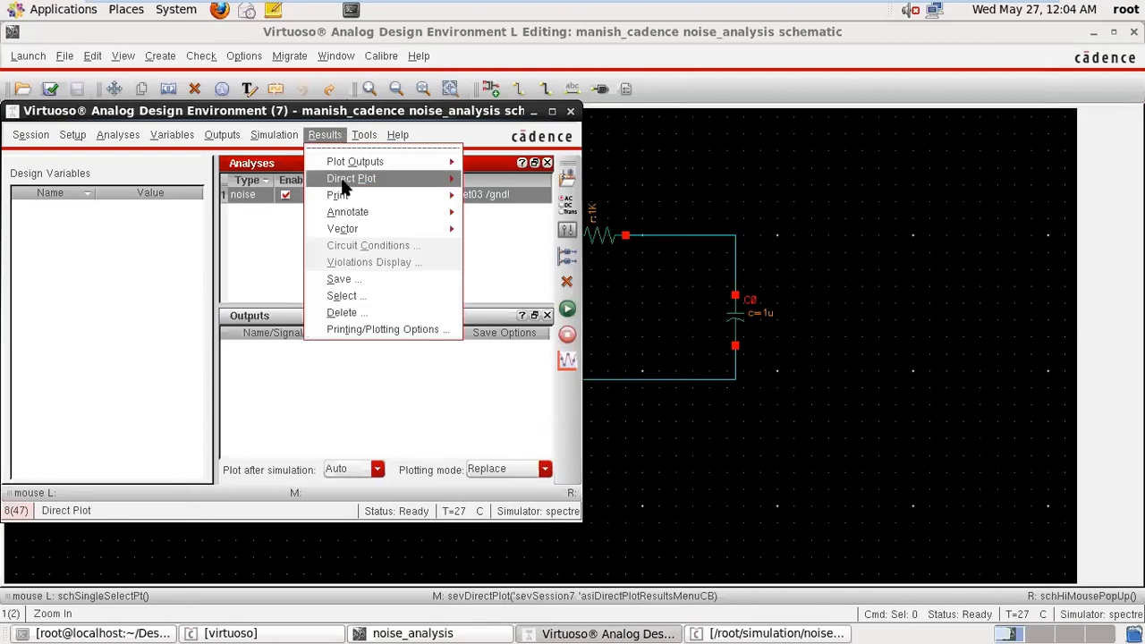
pyautogui.moveTo(345, 181)
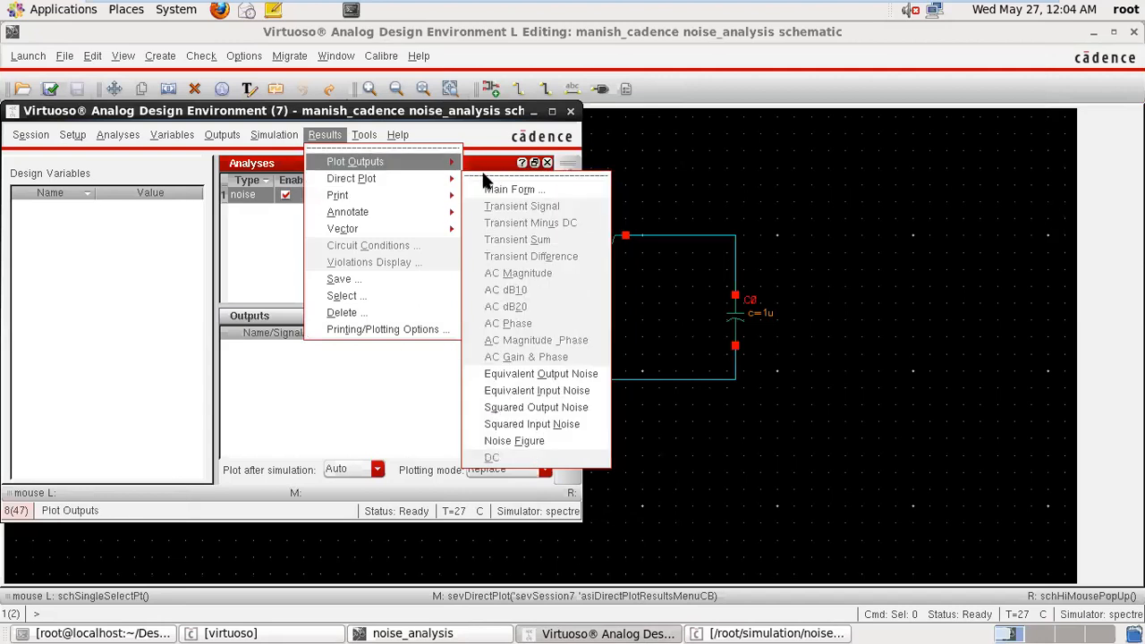
pyautogui.click(506, 191)
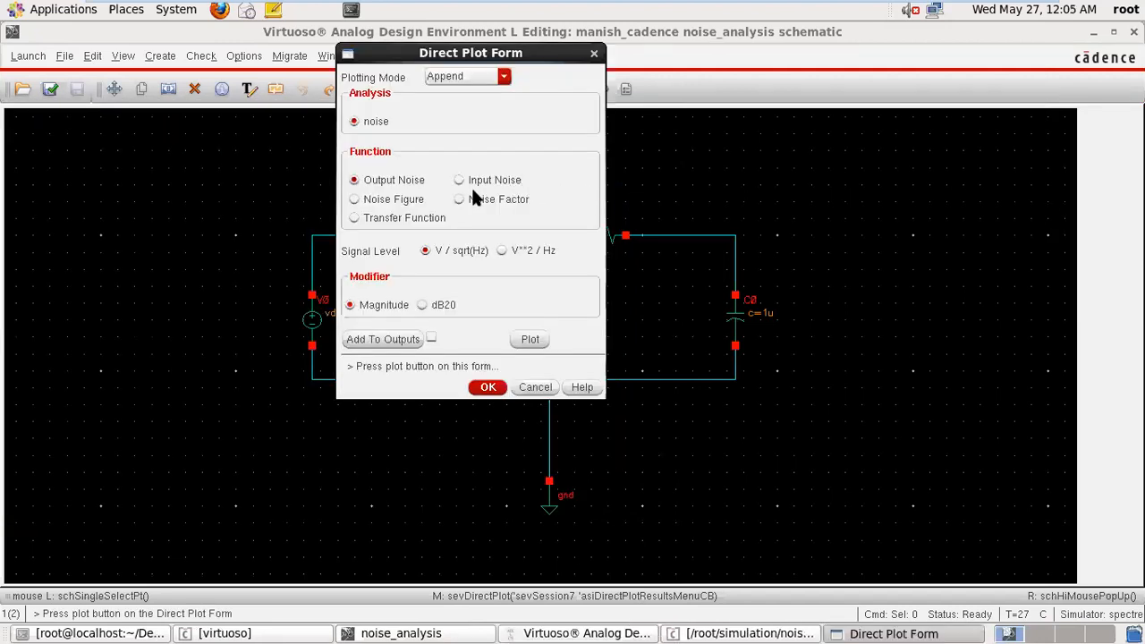
pyautogui.click(426, 334)
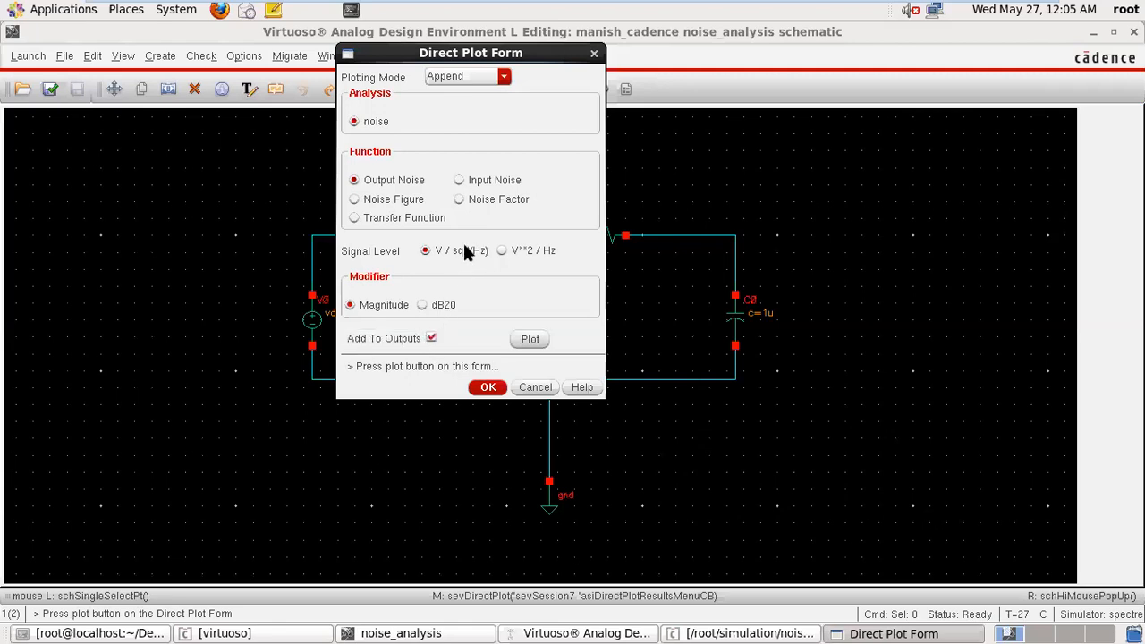
pyautogui.click(528, 340)
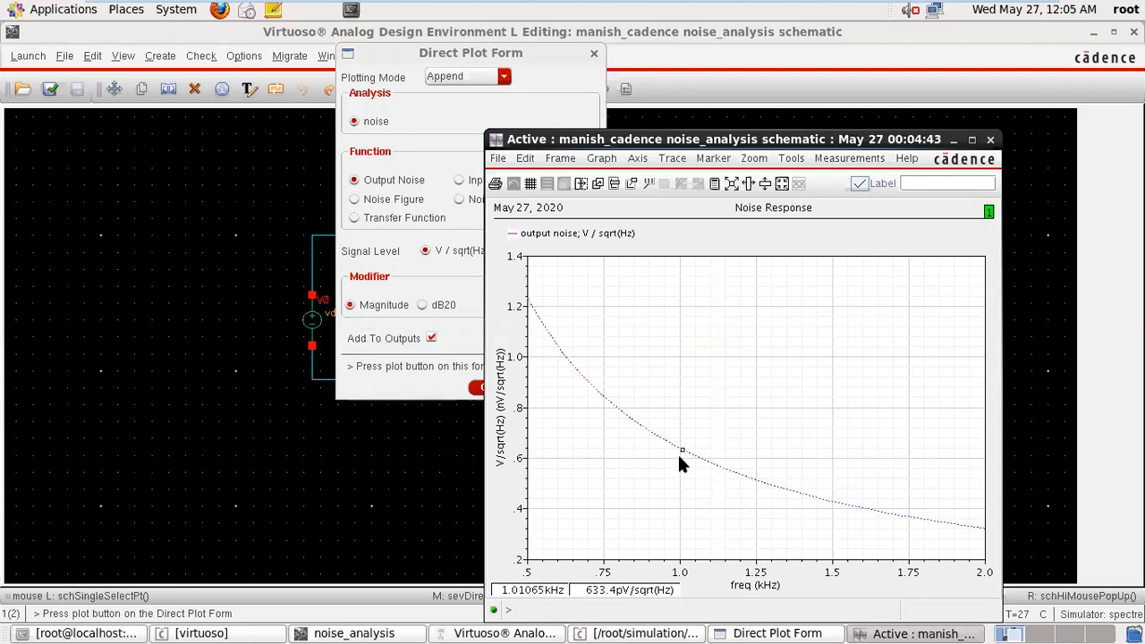
pyautogui.click(991, 141)
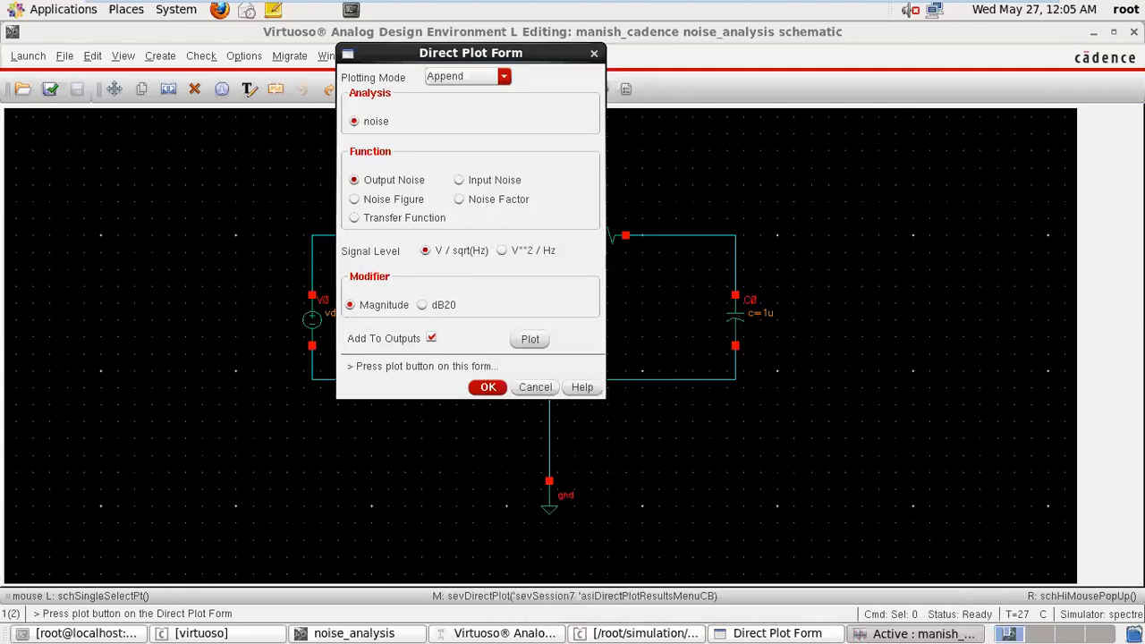
# - Plot the input noise in V/sqrt(Hz) from the Direct Plot form, examine the curve, and close the plot
pyautogui.click(458, 179)
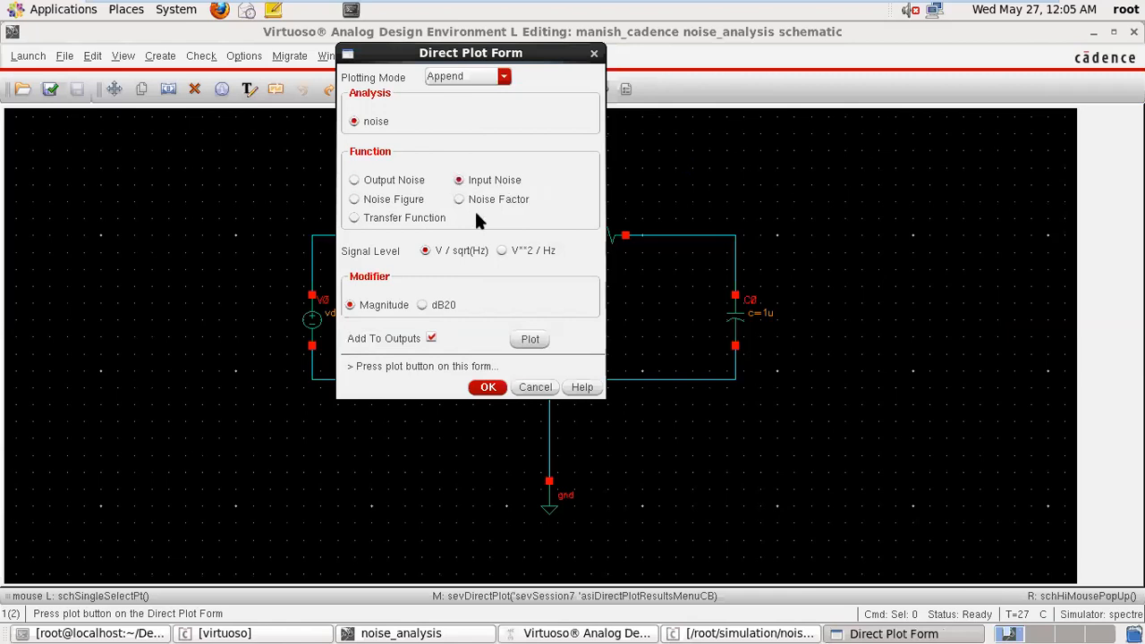
pyautogui.click(529, 279)
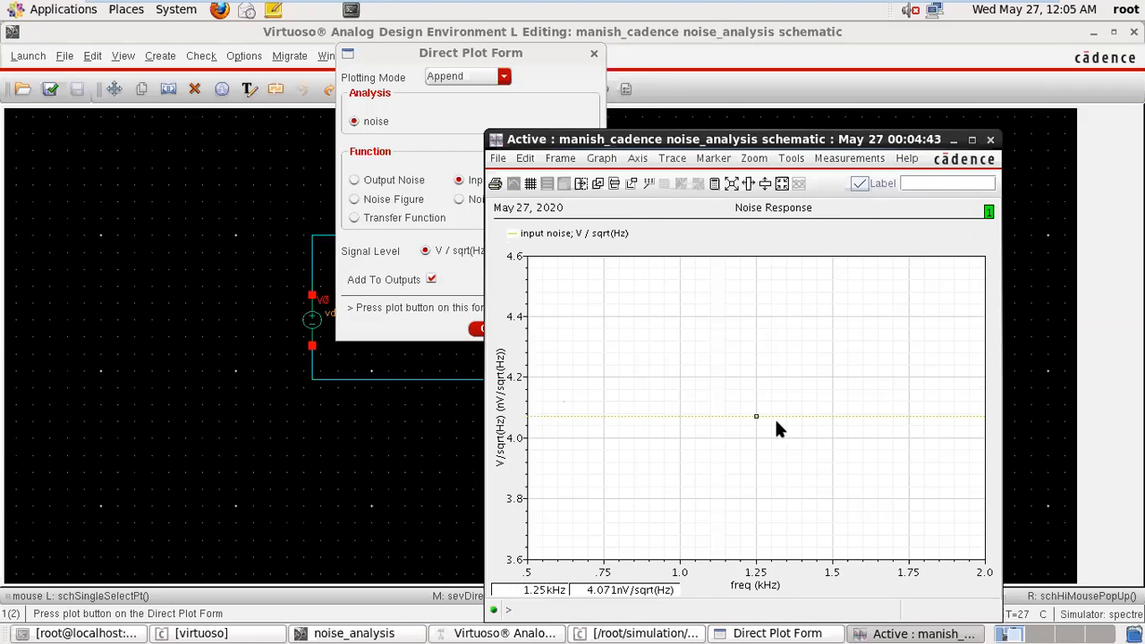
pyautogui.click(990, 140)
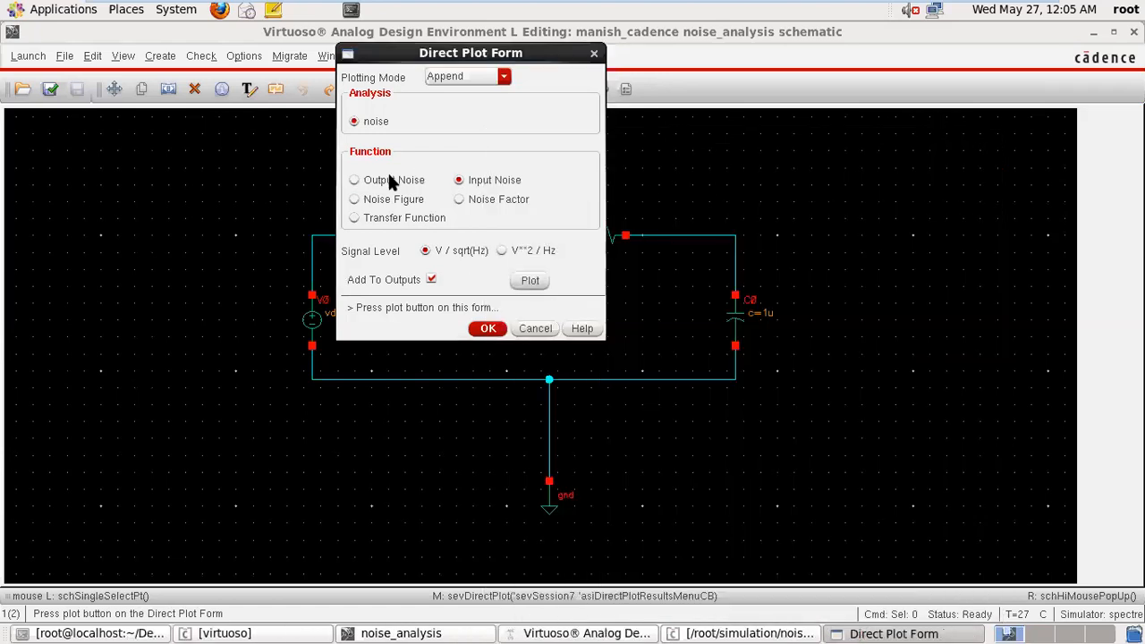
# - Check the Noise Figure and Transfer Function options in the Direct Plot form, then close the form
pyautogui.click(355, 199)
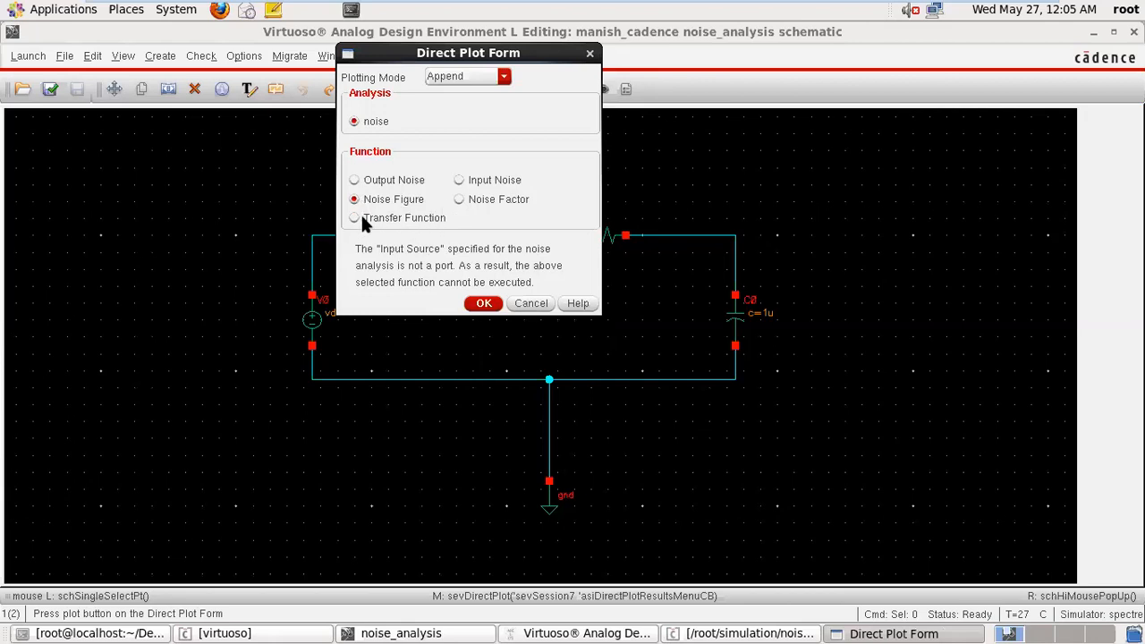
pyautogui.click(356, 218)
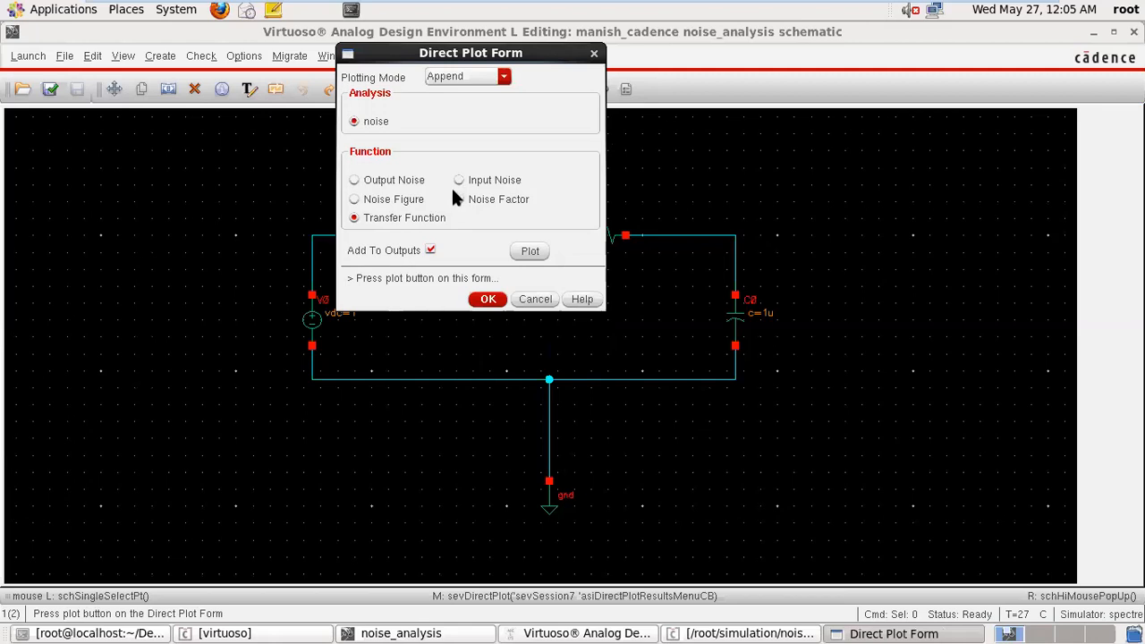
pyautogui.click(595, 55)
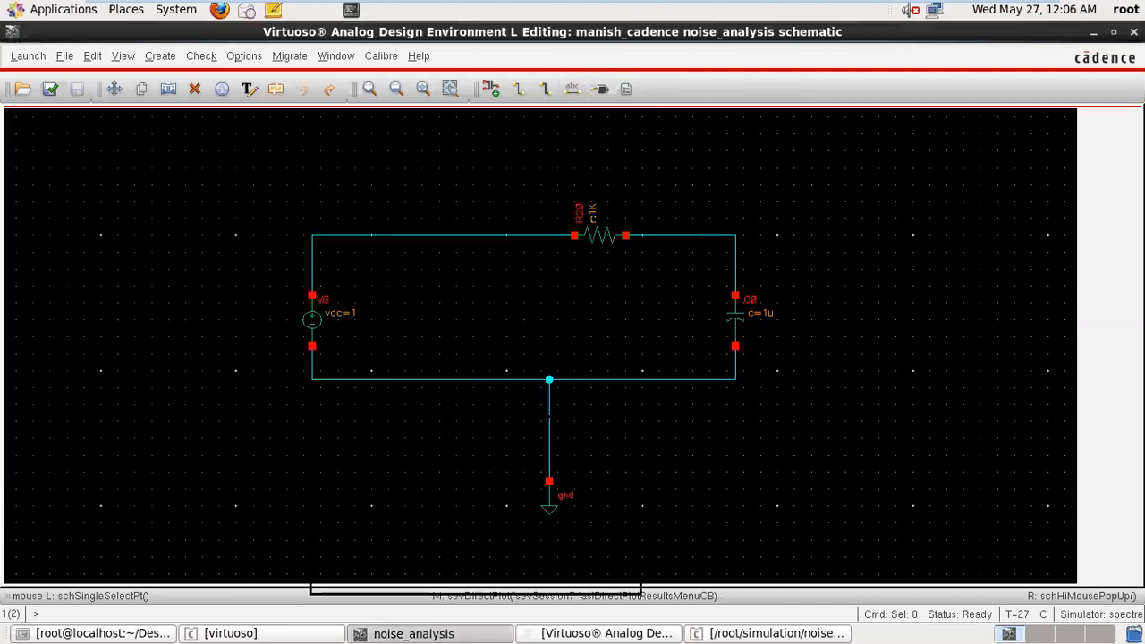
# - Minimize the simulation setup window and delete the entire RC circuit from the noise_analysis schematic
pyautogui.click(533, 111)
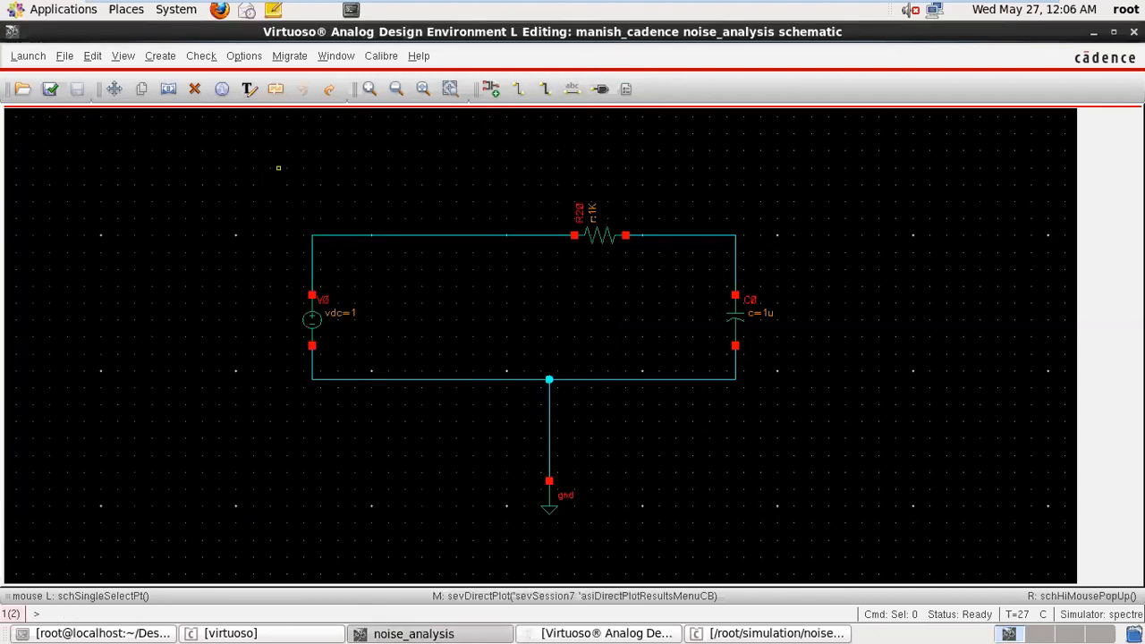
pyautogui.moveTo(193, 159); pyautogui.dragTo(880, 558)
pyautogui.click(870, 566)
pyautogui.press('Delete')
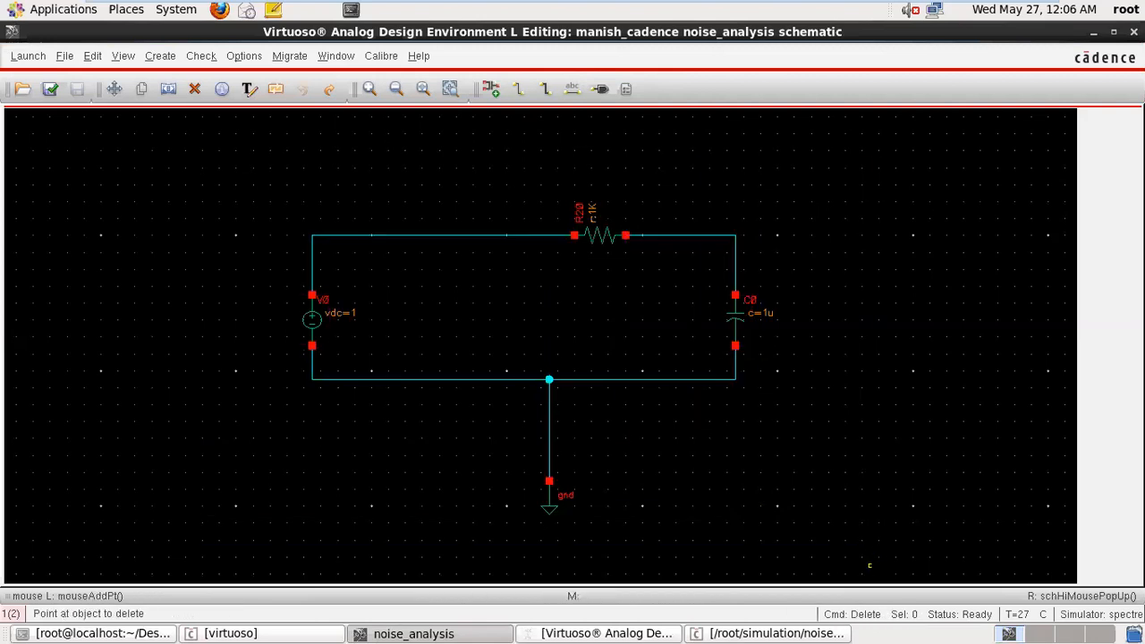
pyautogui.moveTo(168, 141); pyautogui.dragTo(862, 548)
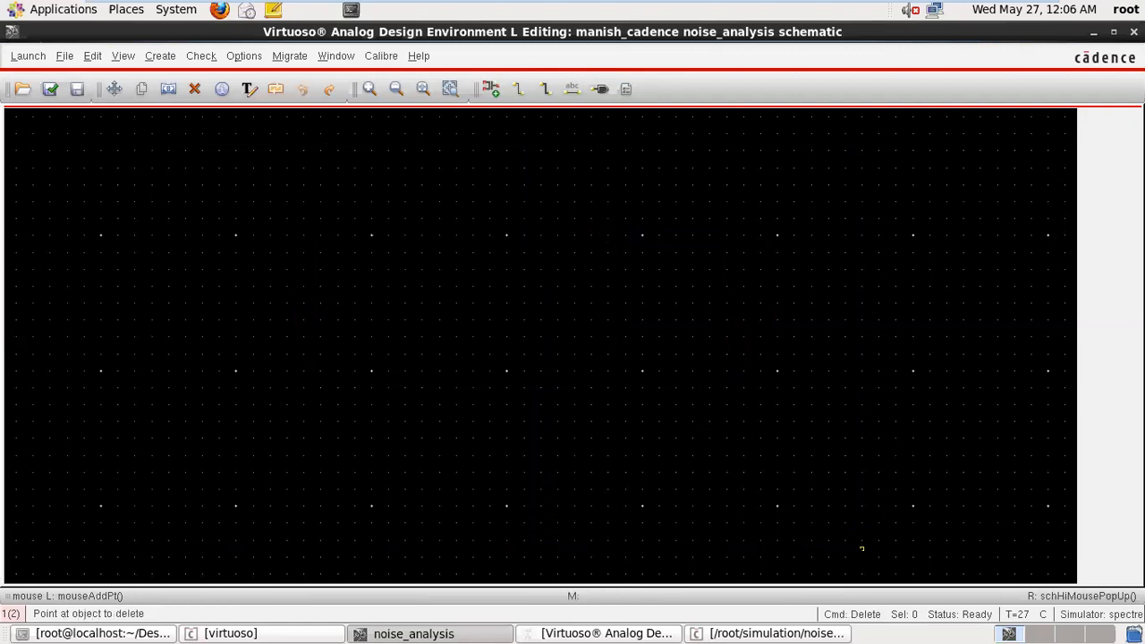
# - Open the inv_tb schematic from the inverter library in a new tab, inspect it, and close it
pyautogui.click(22, 90)
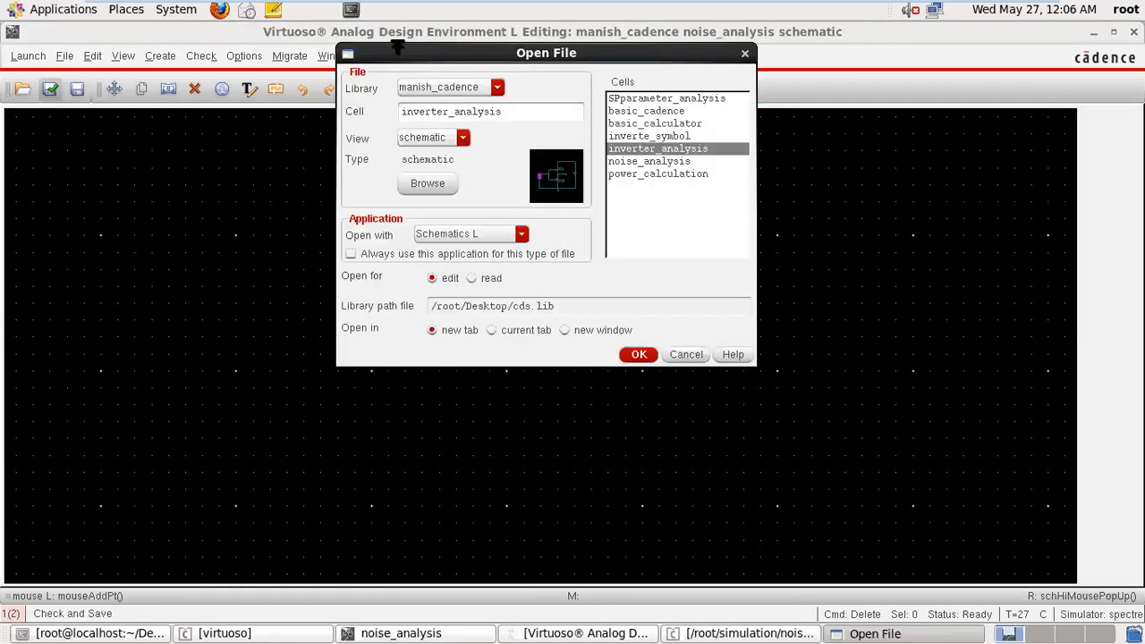
pyautogui.click(495, 87)
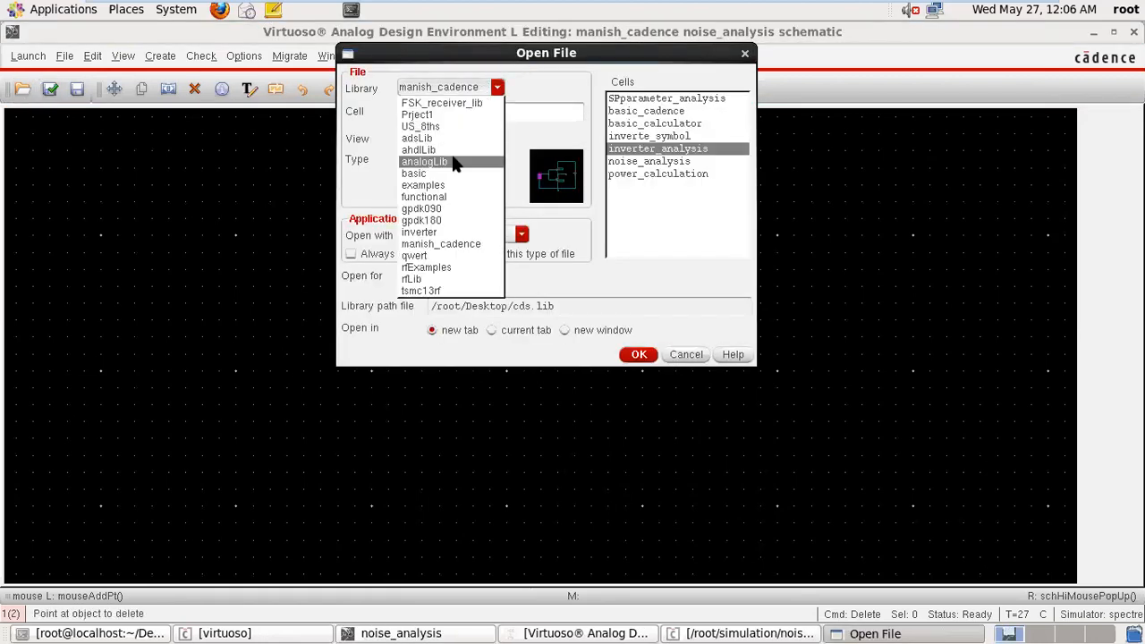
pyautogui.click(444, 222)
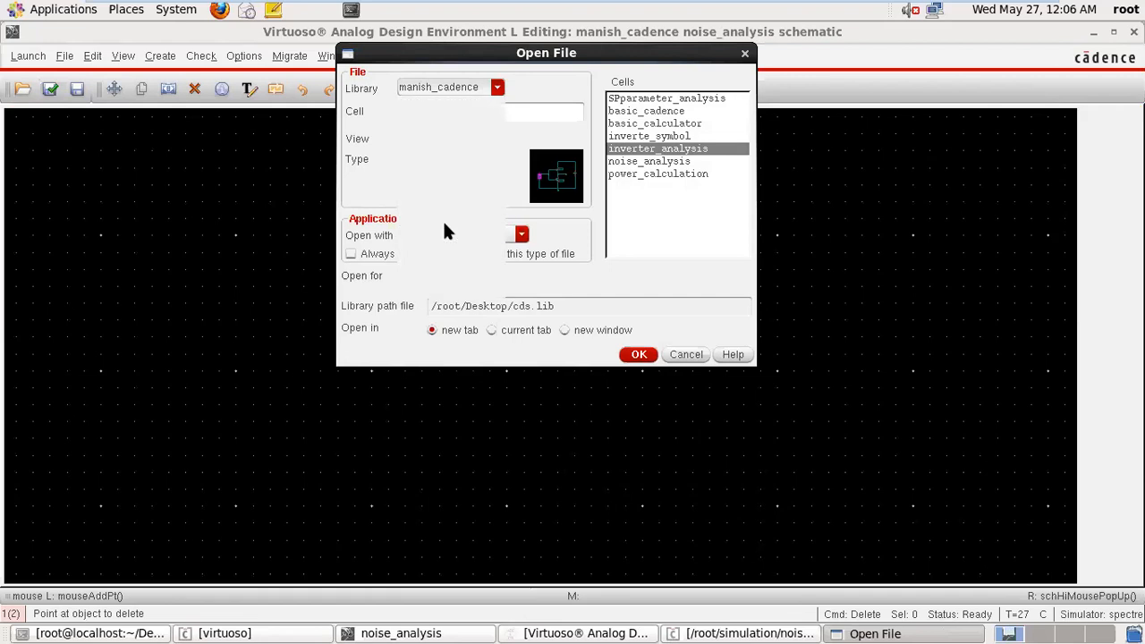
pyautogui.click(455, 87)
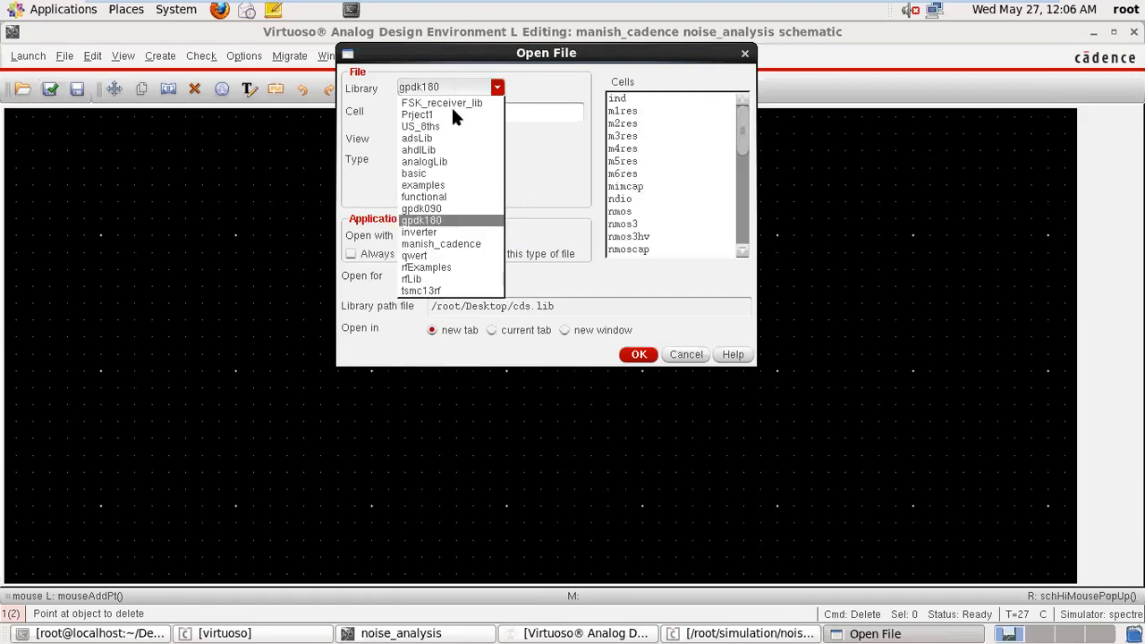
pyautogui.click(445, 231)
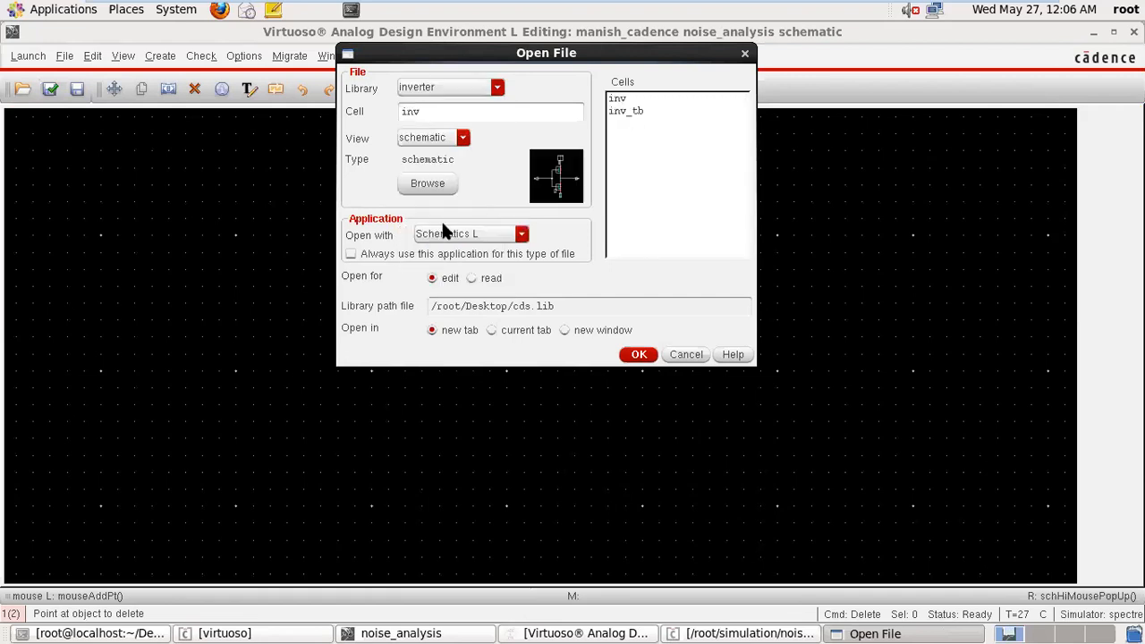
pyautogui.click(619, 98)
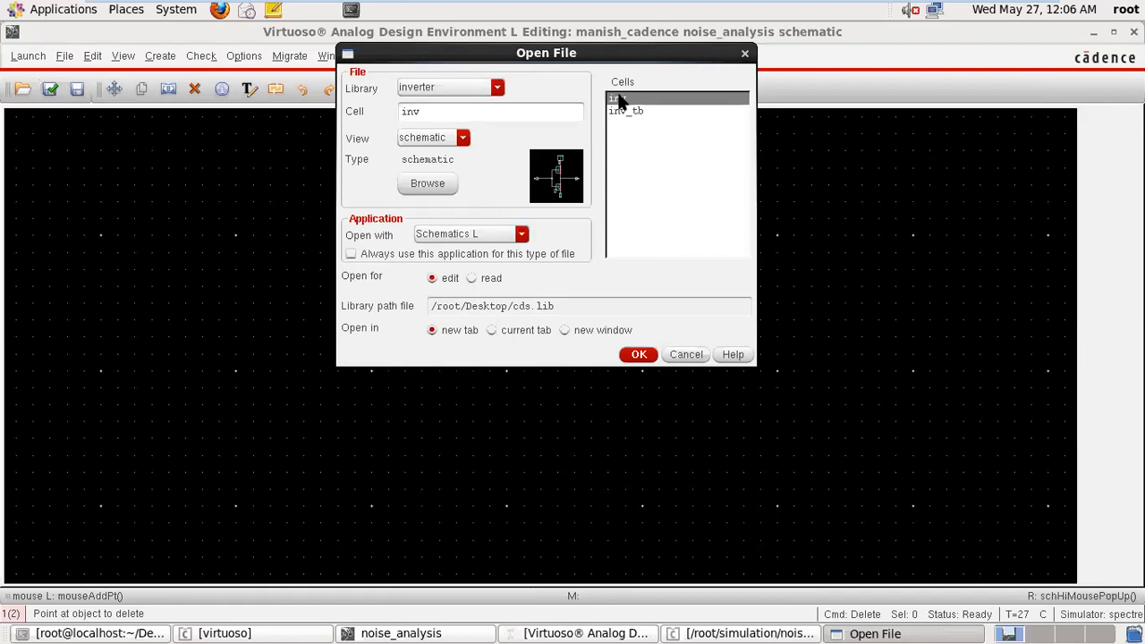
pyautogui.click(620, 111)
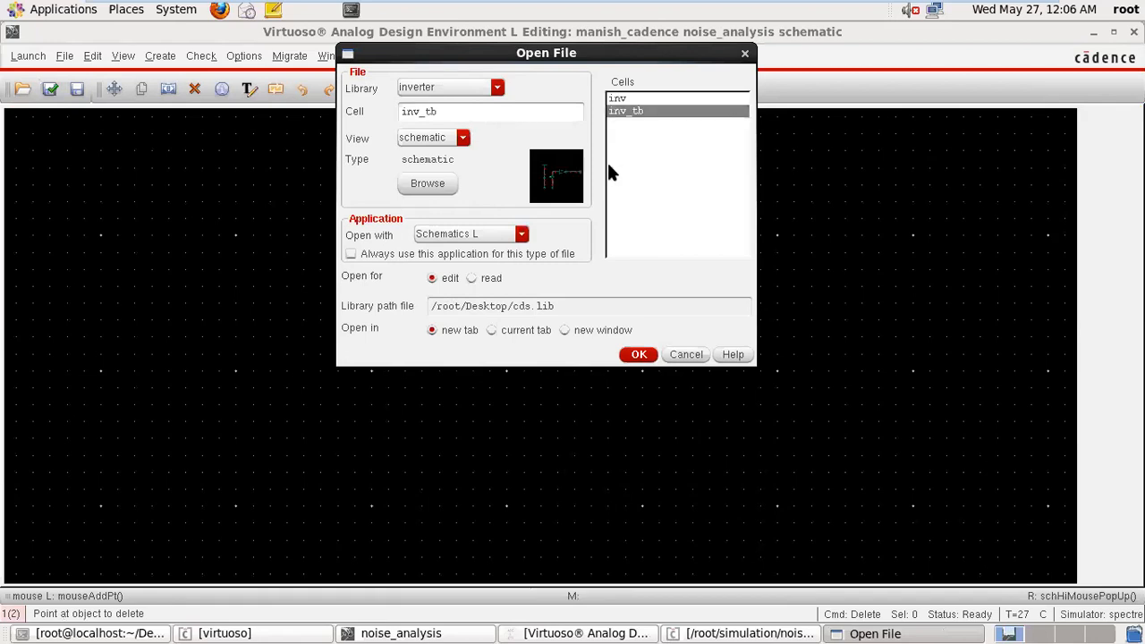
pyautogui.click(639, 355)
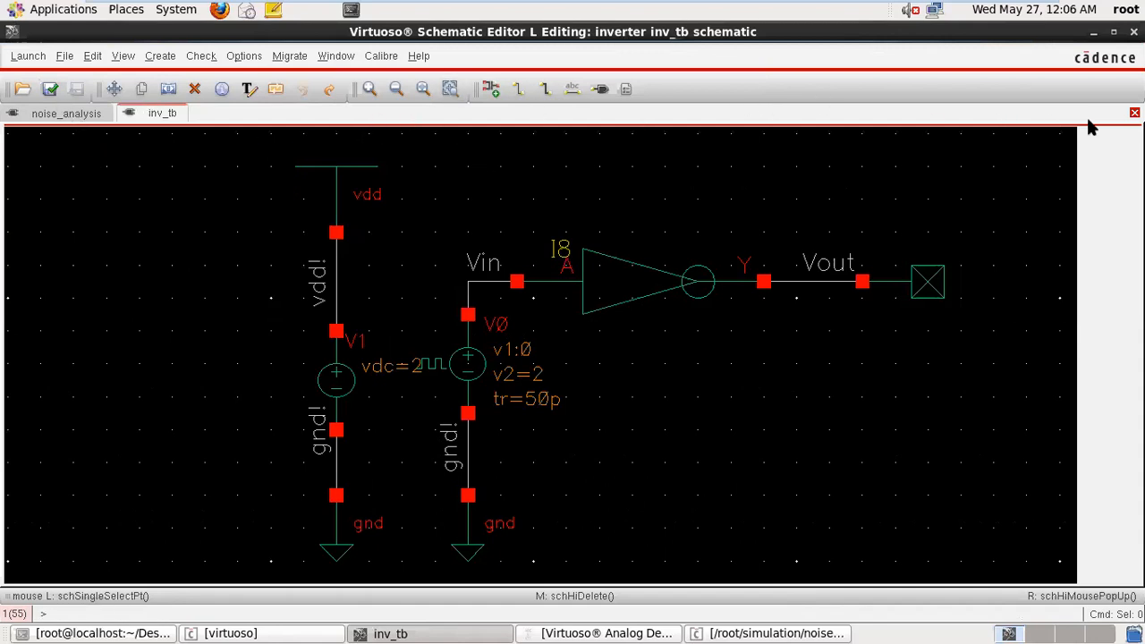
pyautogui.click(1135, 113)
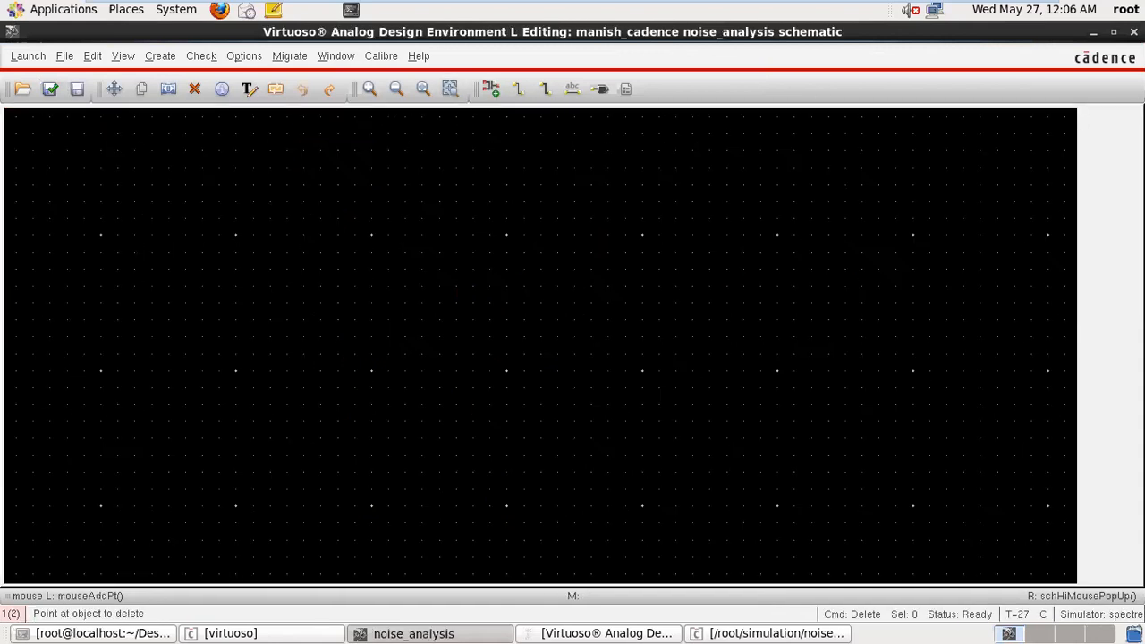
pyautogui.click(28, 57)
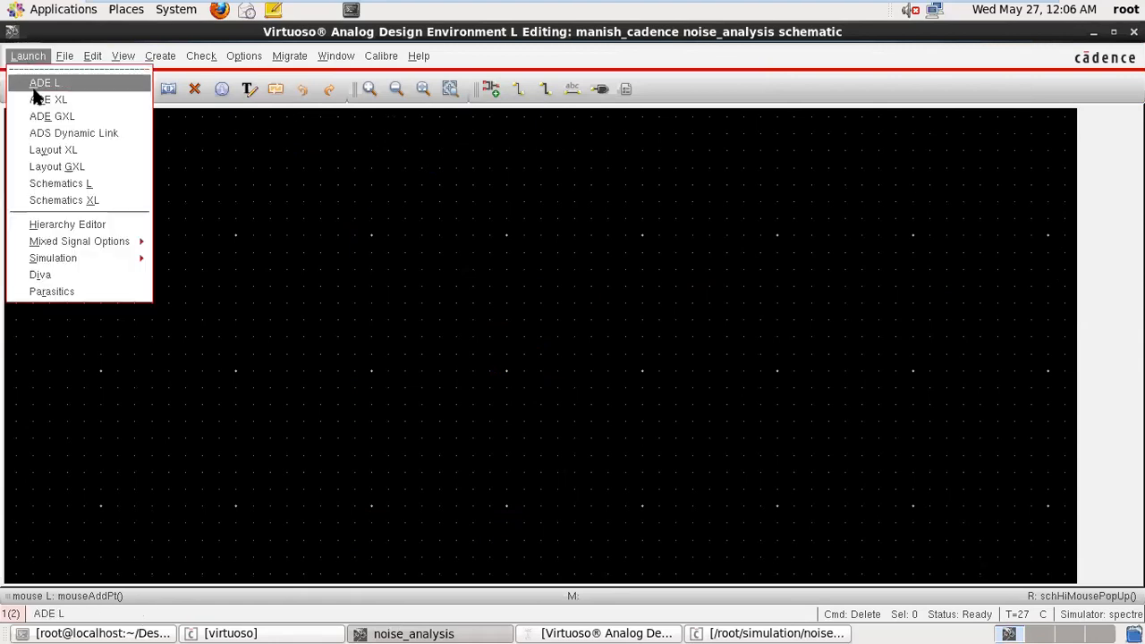
pyautogui.click(36, 83)
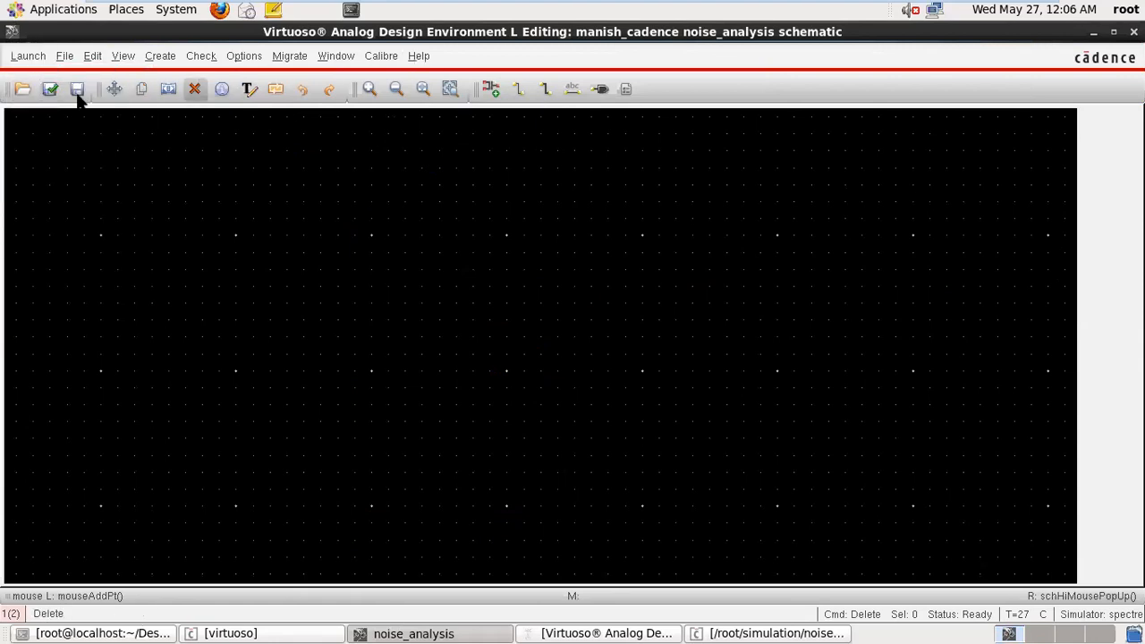
# - Open the inverter_analysis schematic, stored in the same library as noise_analysis, for editing in a new tab
pyautogui.click(22, 92)
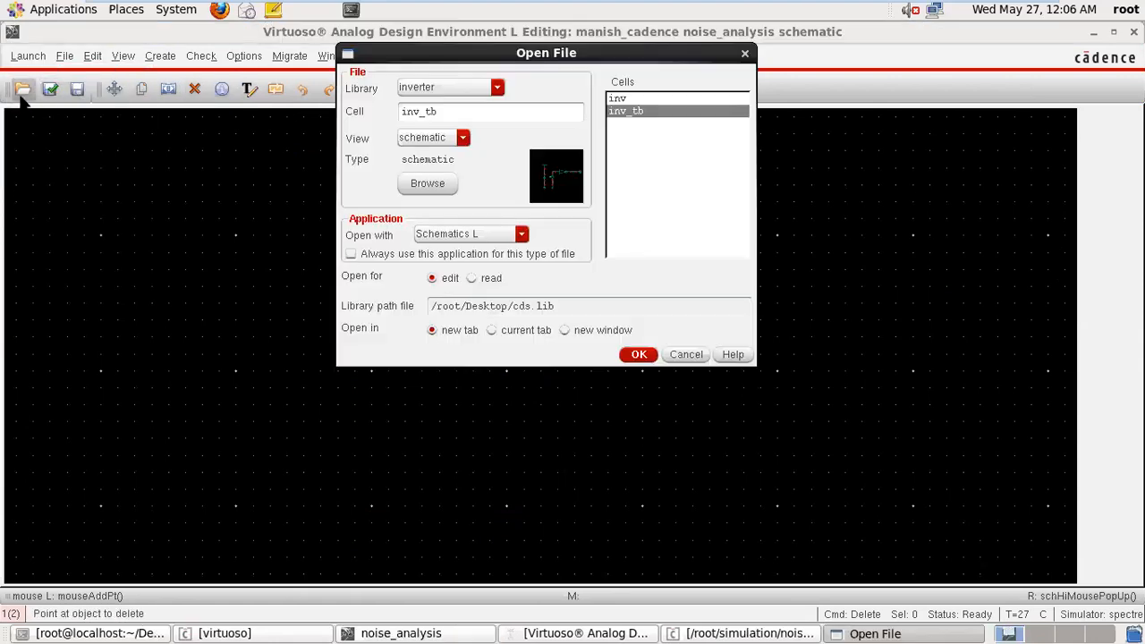
pyautogui.click(421, 87)
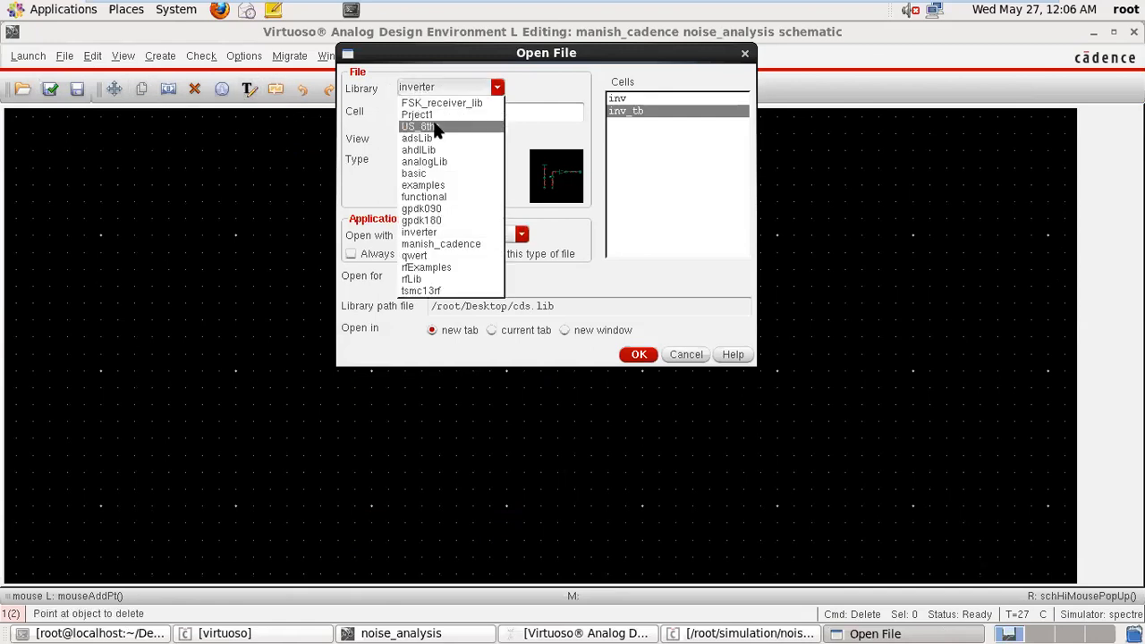
pyautogui.click(443, 244)
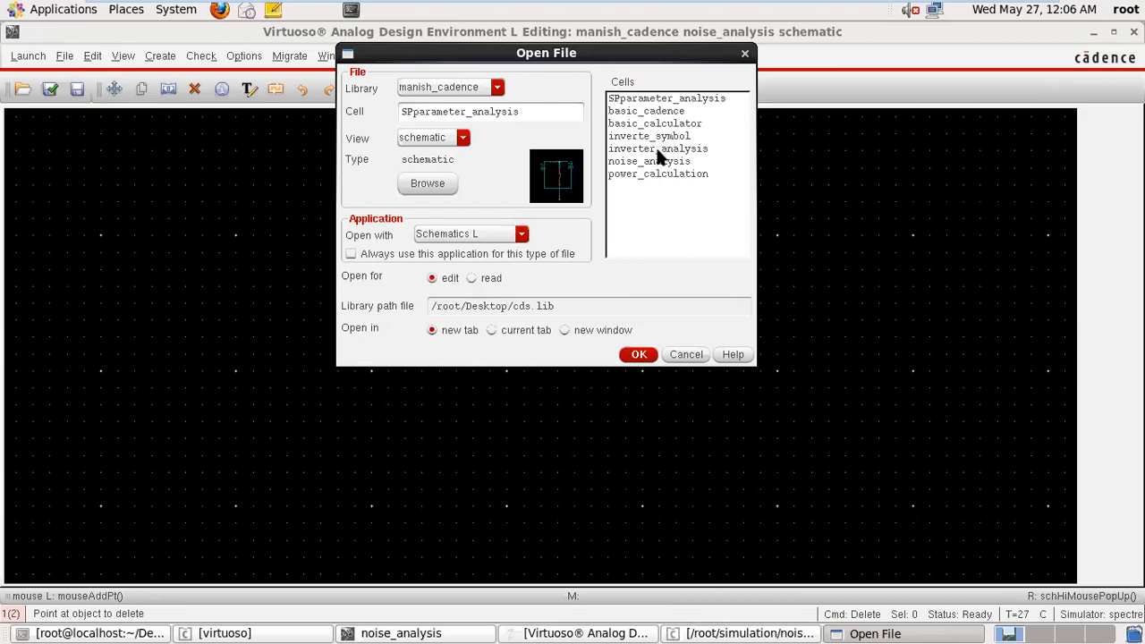
pyautogui.click(658, 150)
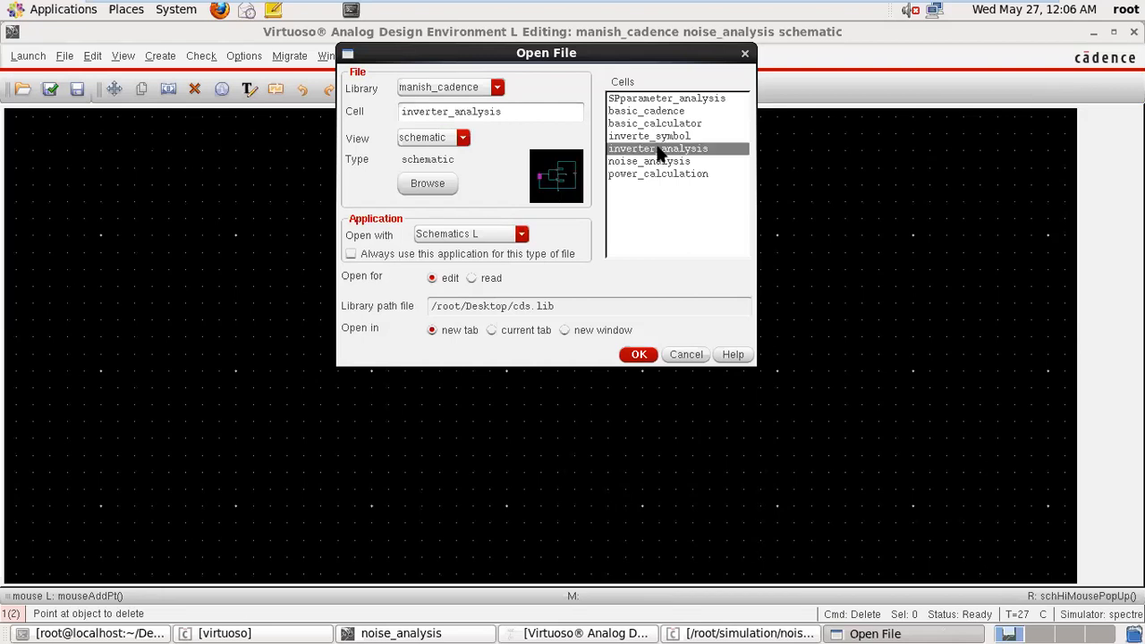
pyautogui.click(639, 354)
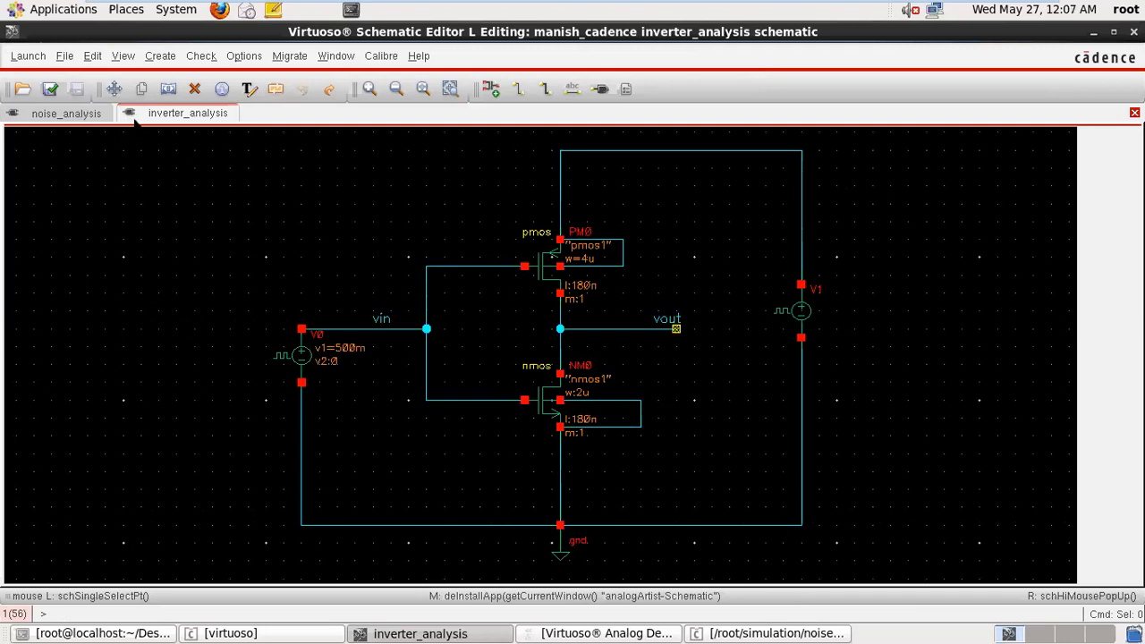
# - Try copying the inverter circuit without its ground symbol inside inverter_analysis, and undo the placed copy
pyautogui.click(141, 88)
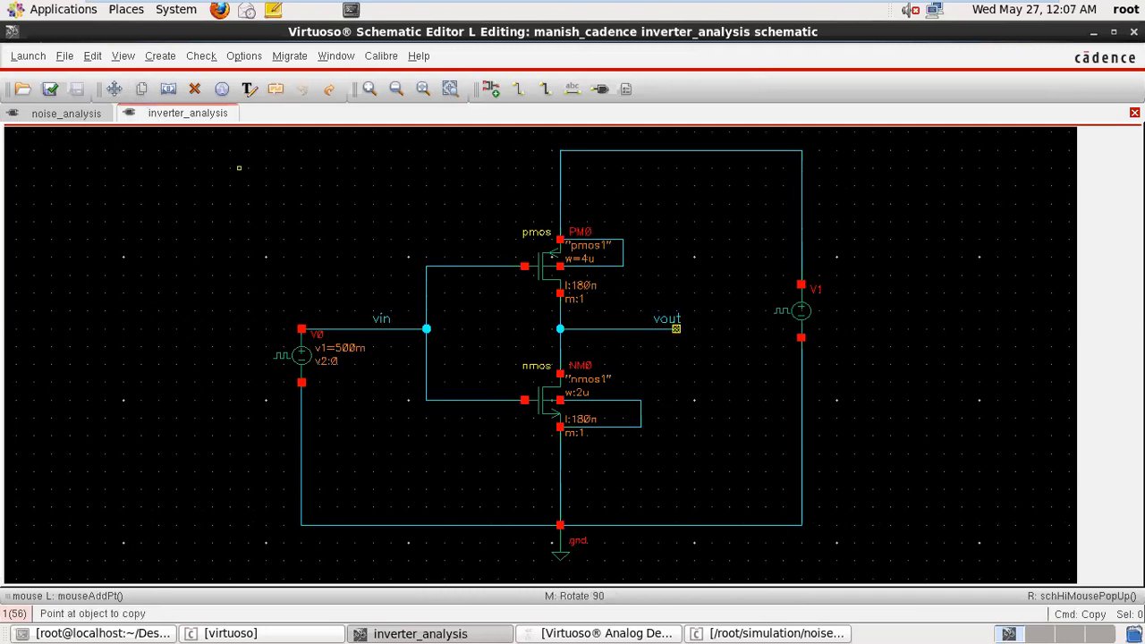
pyautogui.moveTo(201, 150); pyautogui.dragTo(918, 506)
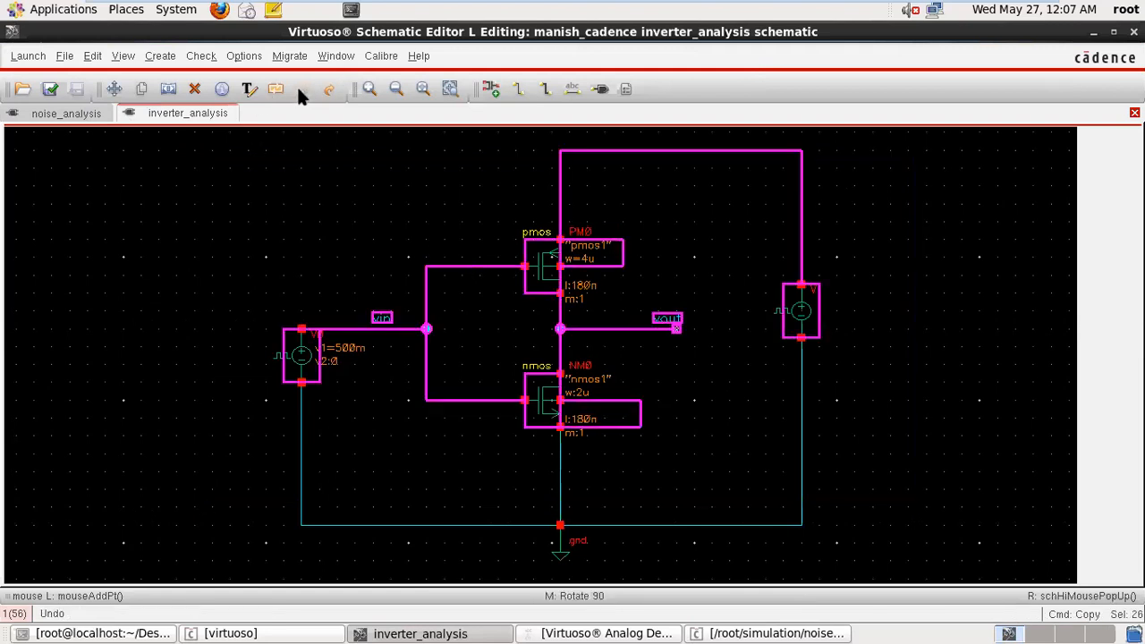
pyautogui.click(145, 89)
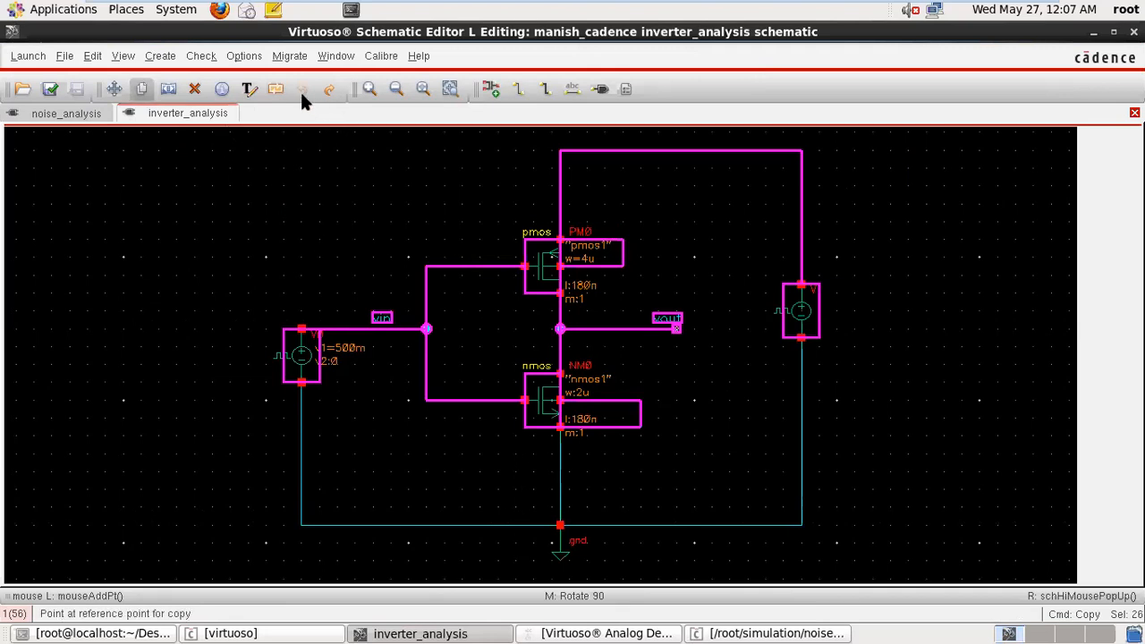
pyautogui.click(286, 149)
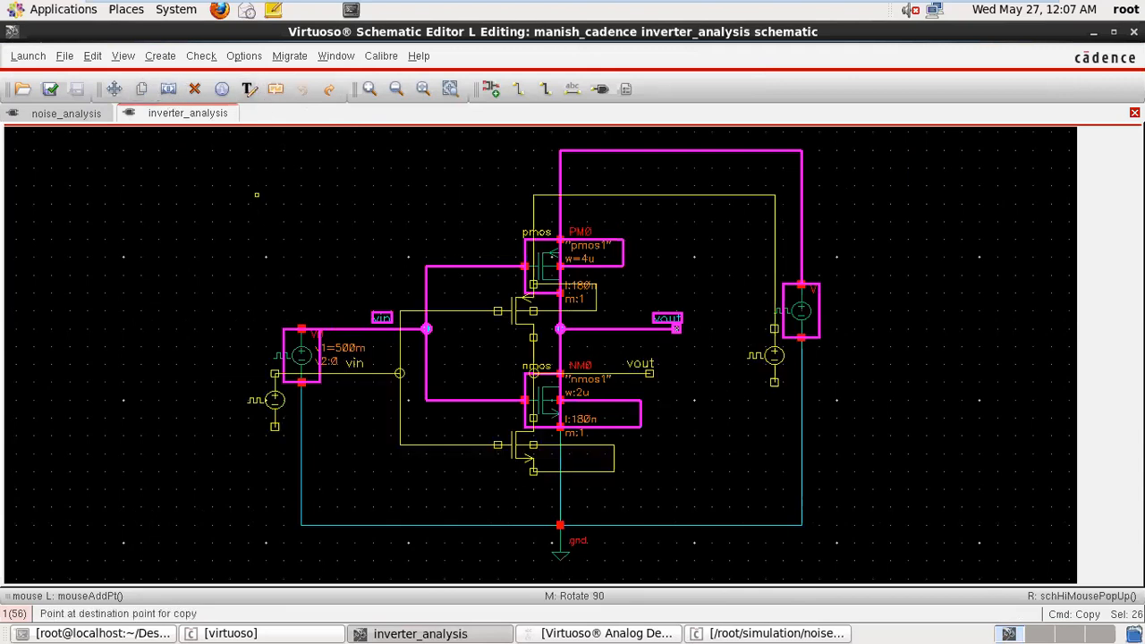
pyautogui.moveTo(265, 205); pyautogui.dragTo(304, 9)
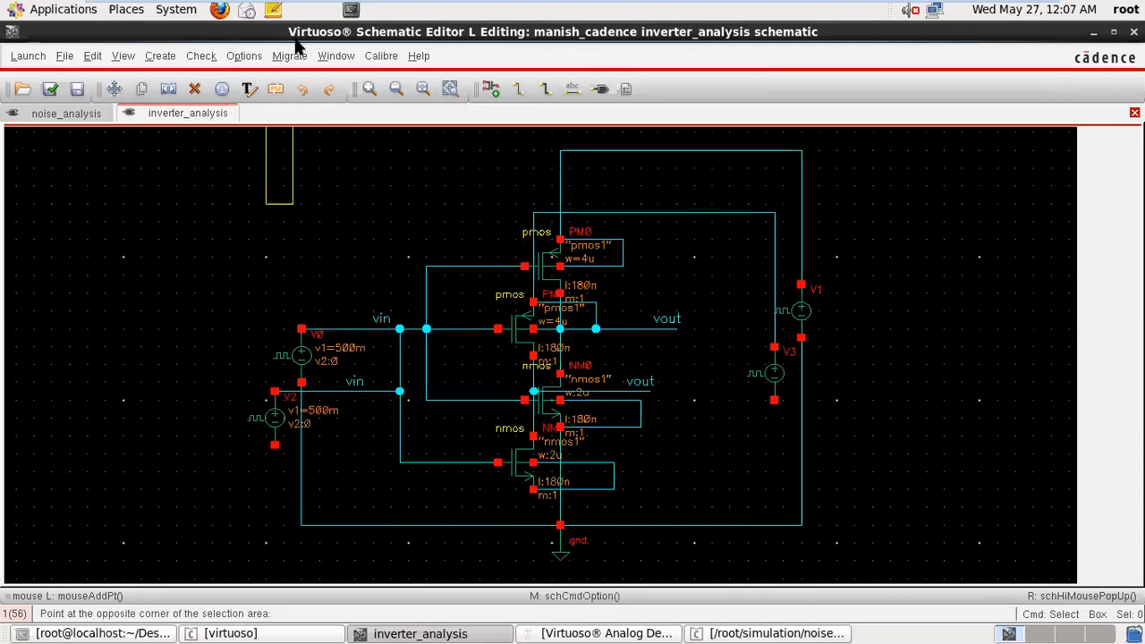
pyautogui.click(303, 88)
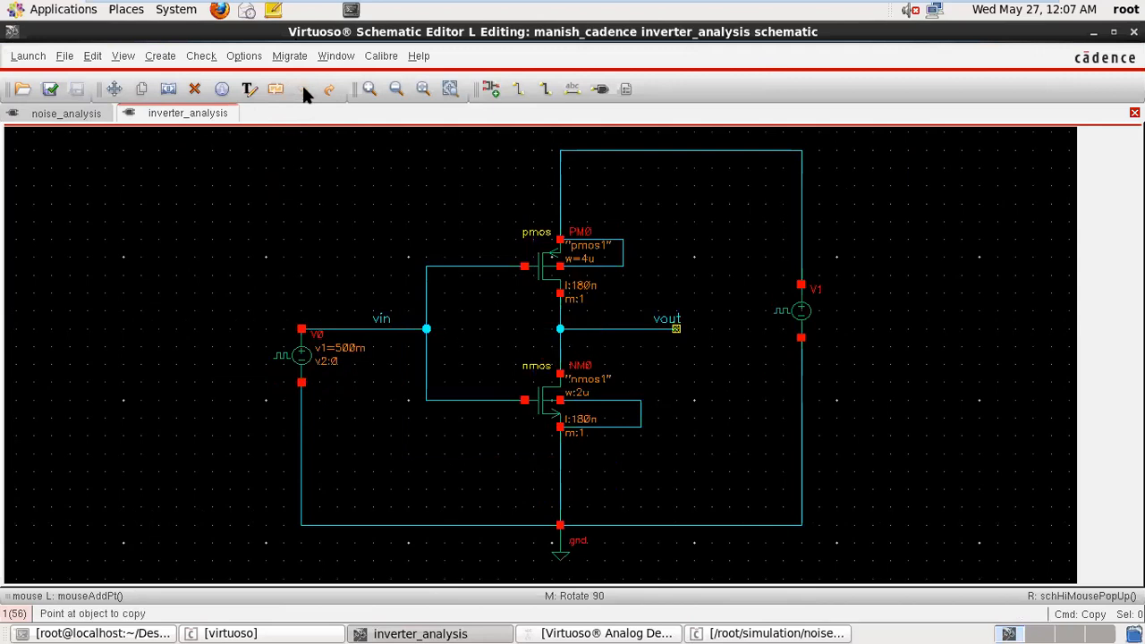
pyautogui.click(141, 89)
pyautogui.click(203, 132)
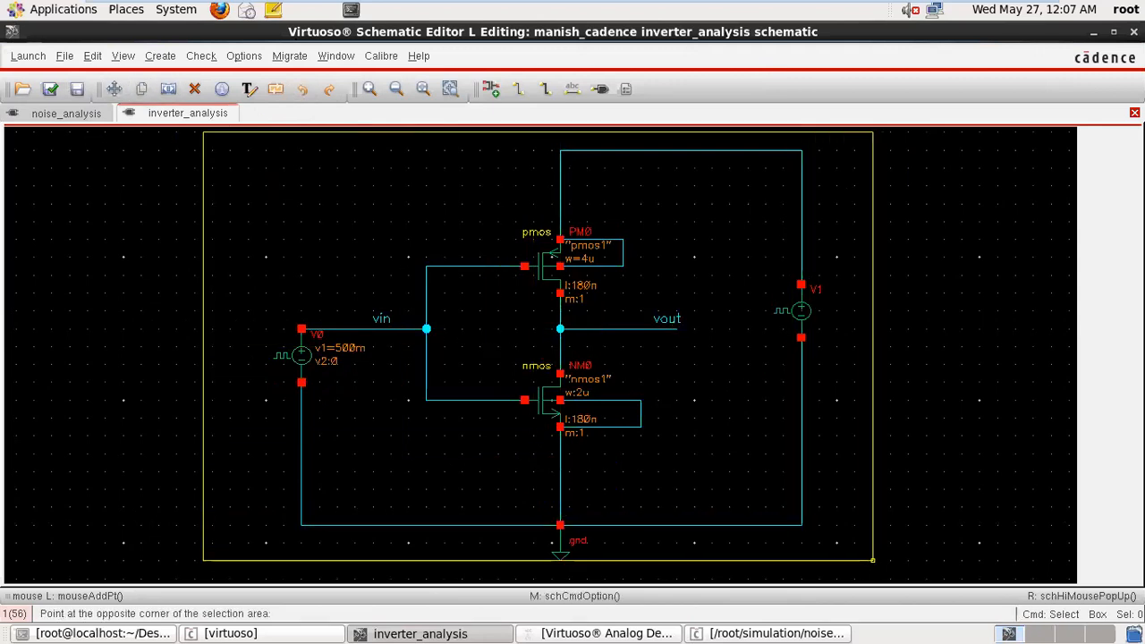
pyautogui.click(883, 582)
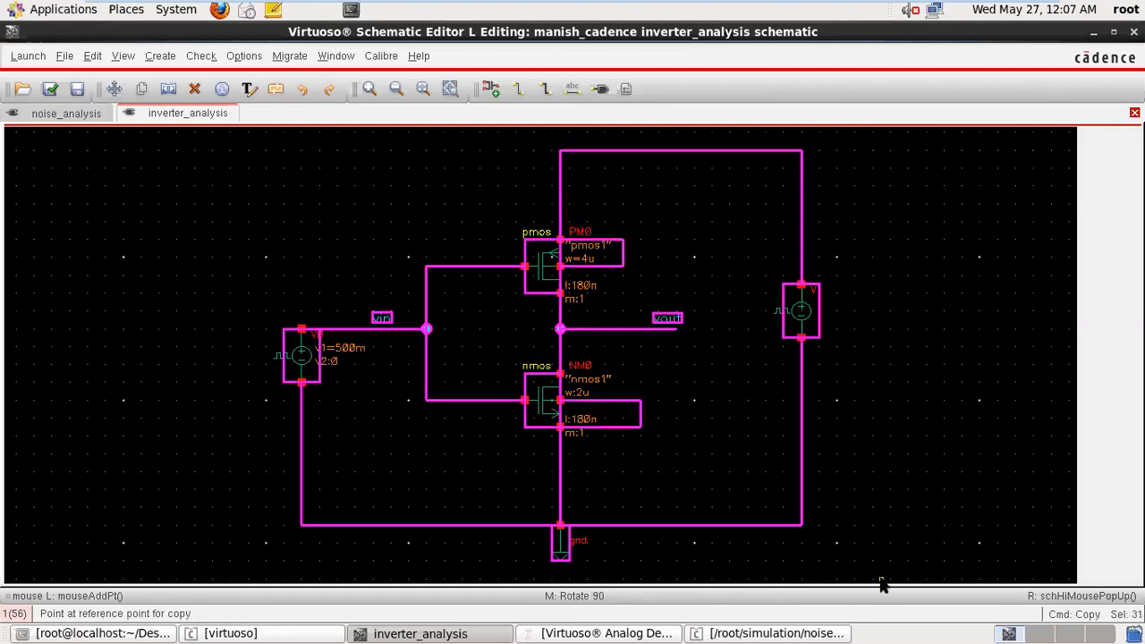
pyautogui.click(141, 88)
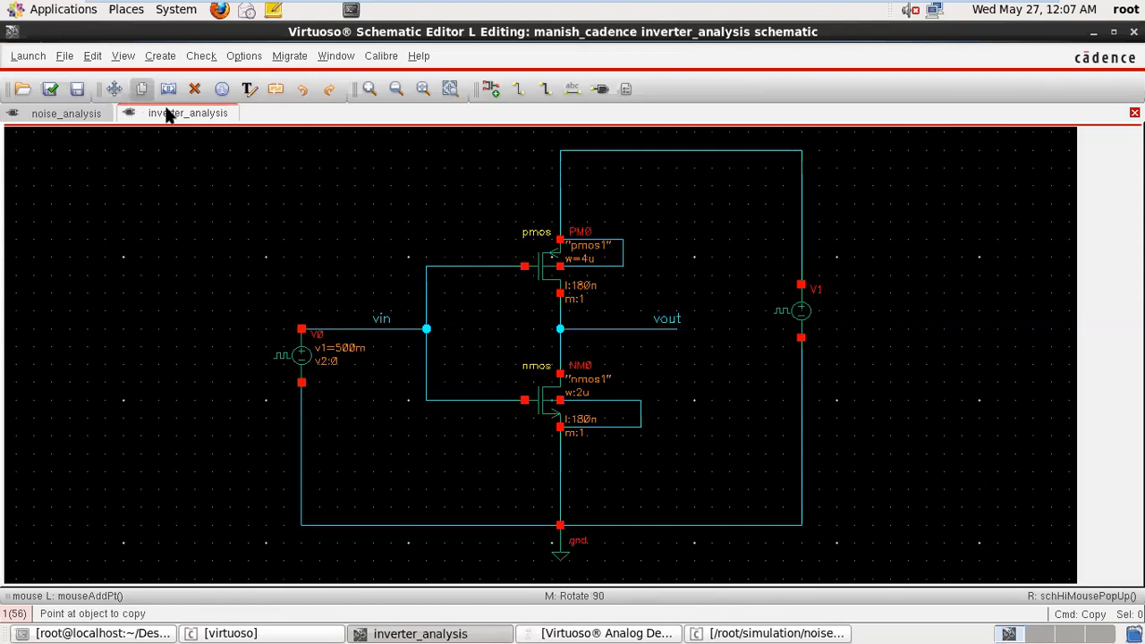
# - Try to copy the whole inverter circuit, including ground, from inverter_analysis into the empty noise_analysis schematic, and cancel the copy
pyautogui.moveTo(177, 132); pyautogui.dragTo(874, 570)
pyautogui.click(284, 293)
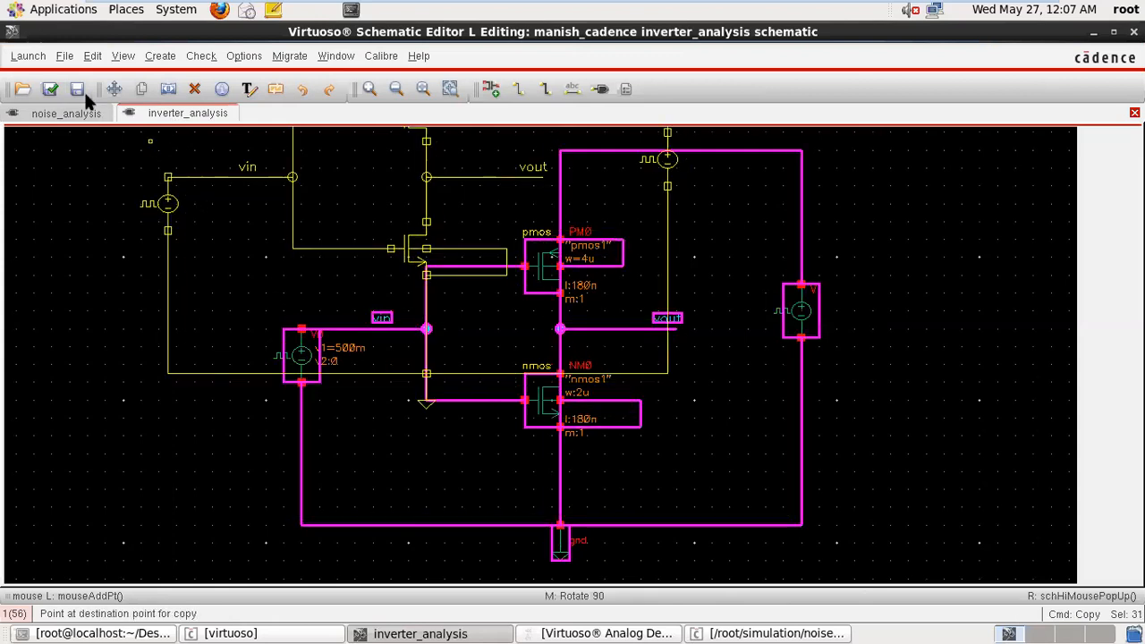
pyautogui.click(75, 114)
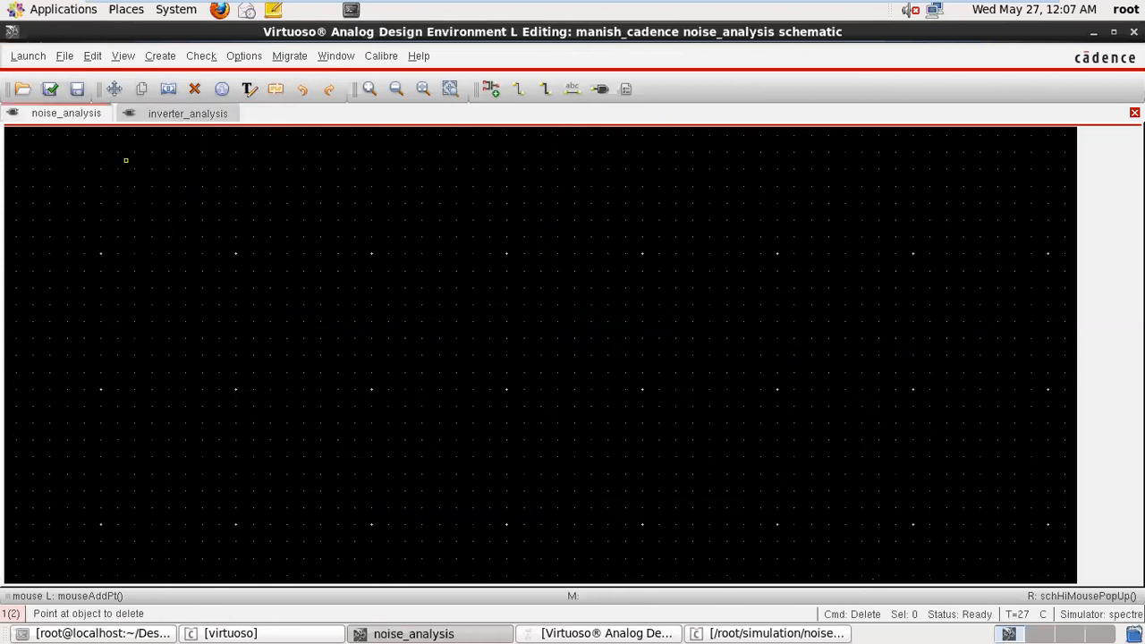
pyautogui.click(180, 114)
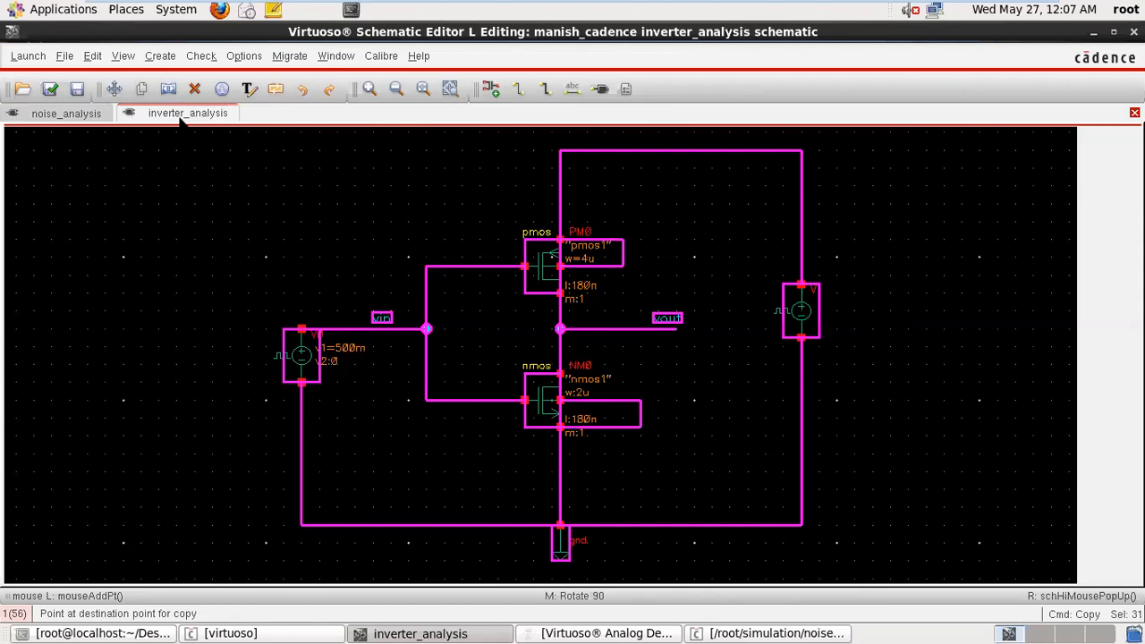
pyautogui.click(80, 114)
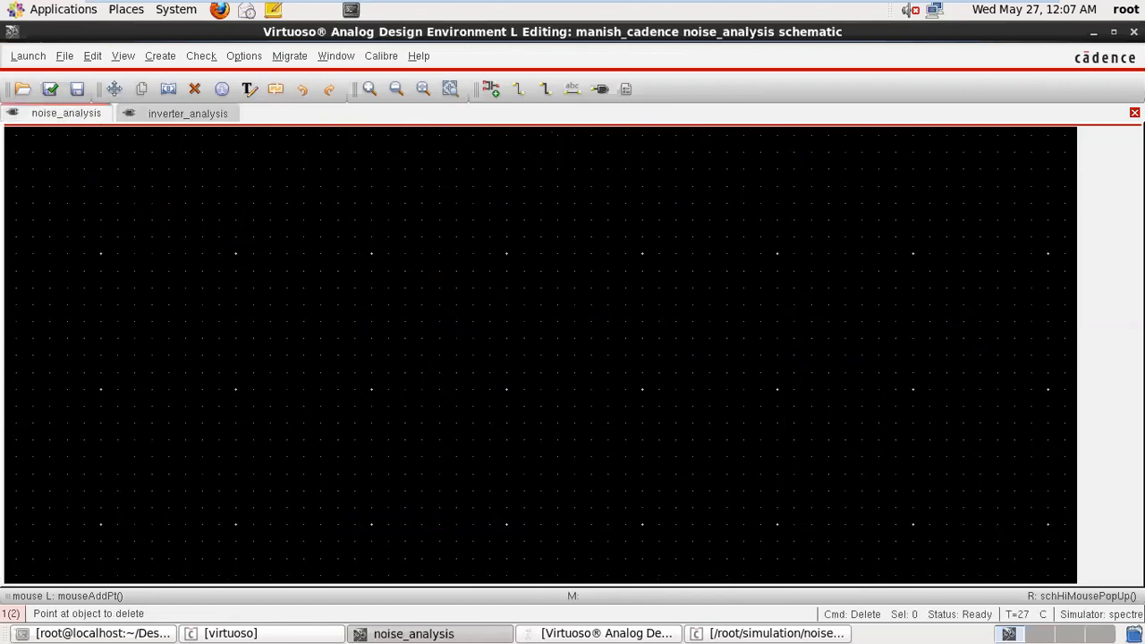
pyautogui.click(180, 114)
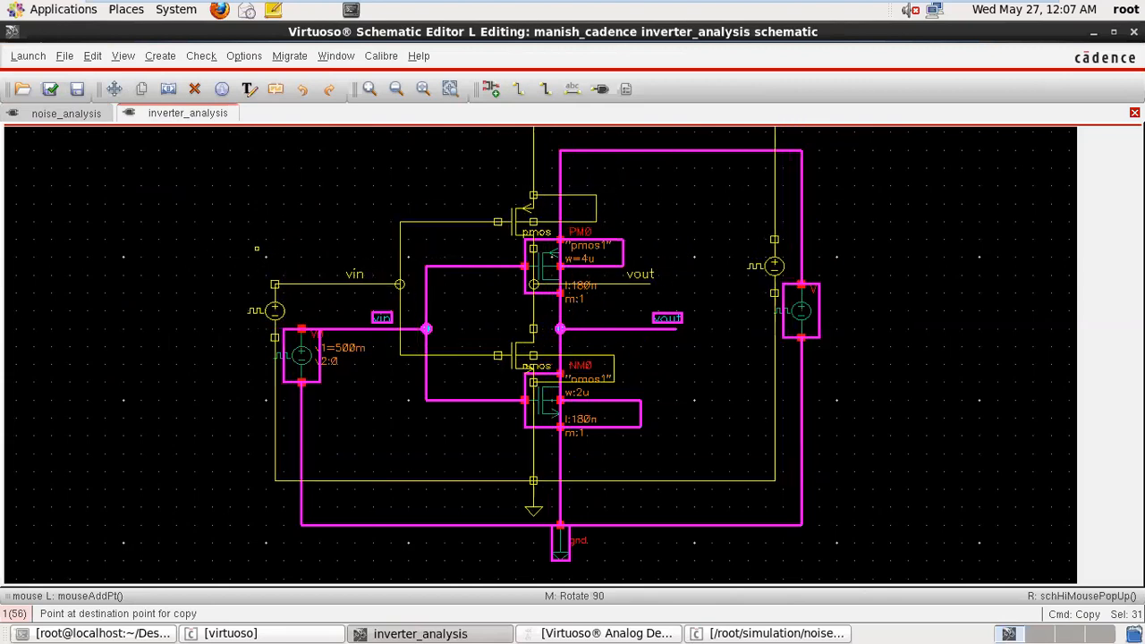
pyautogui.click(93, 120)
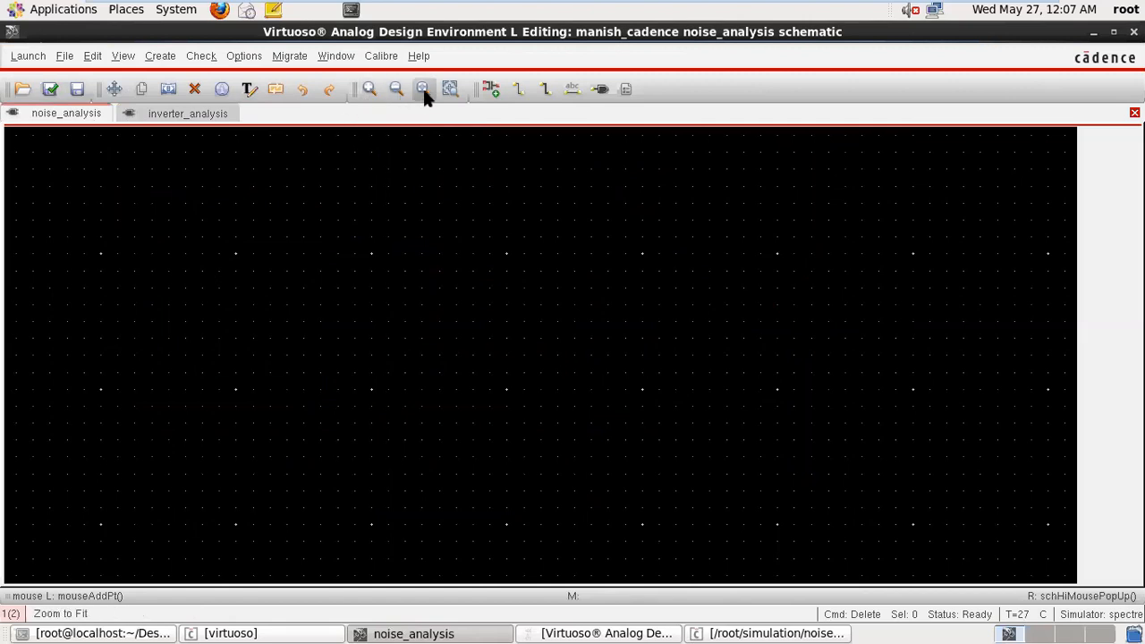
pyautogui.click(169, 108)
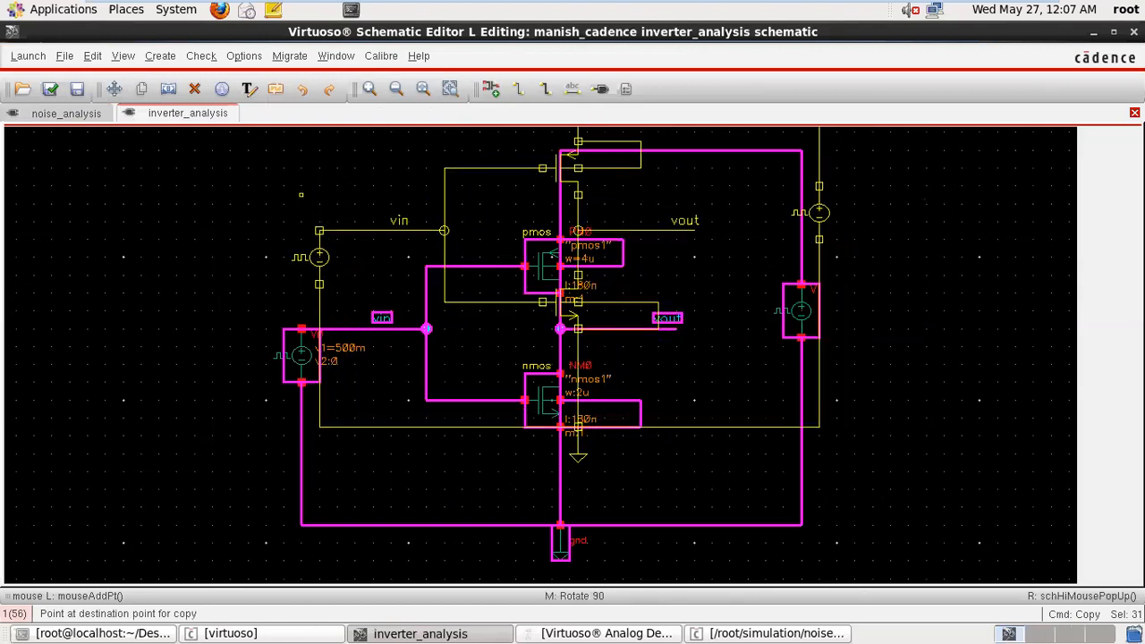
pyautogui.press('Escape')
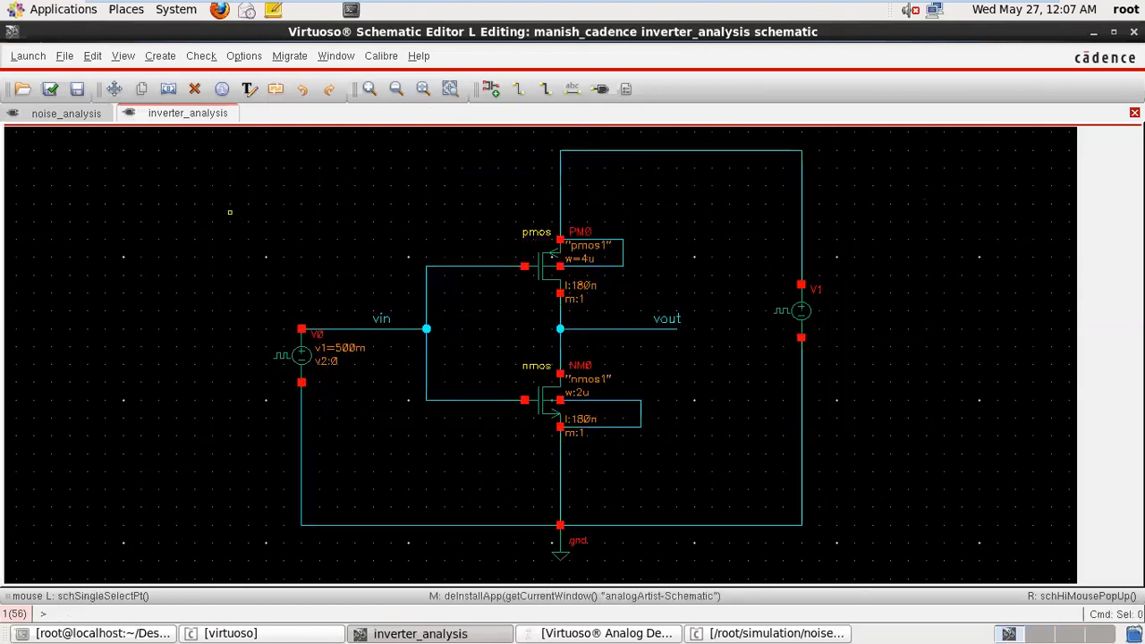
# - Retry carrying a copy of the complete inverter circuit from inverter_analysis over to noise_analysis
pyautogui.click(143, 90)
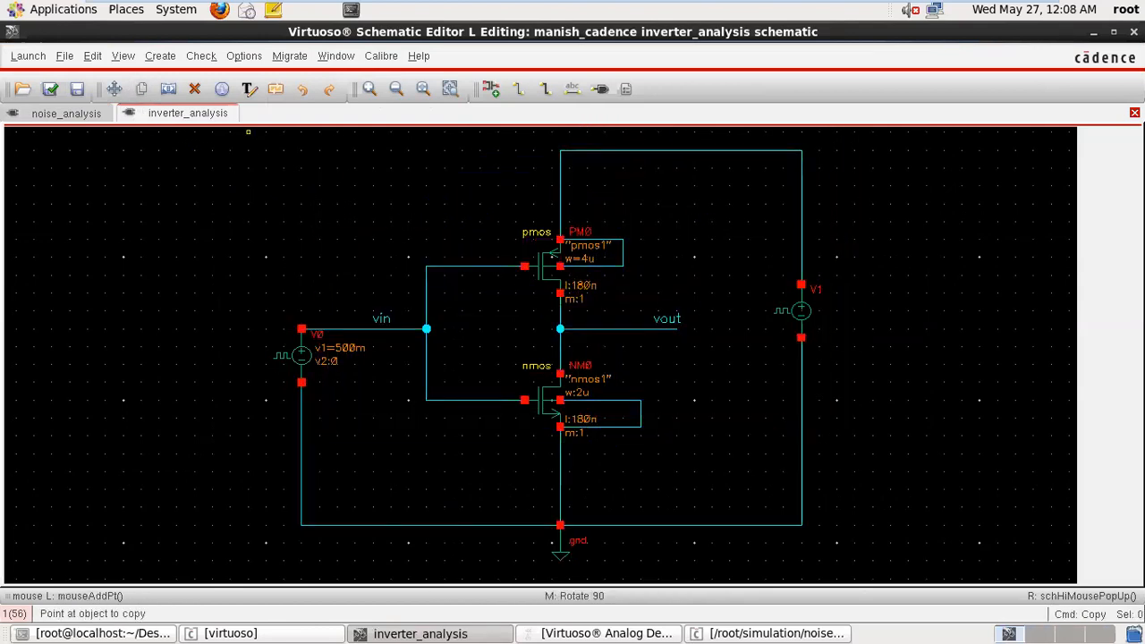
pyautogui.moveTo(239, 133); pyautogui.dragTo(881, 570)
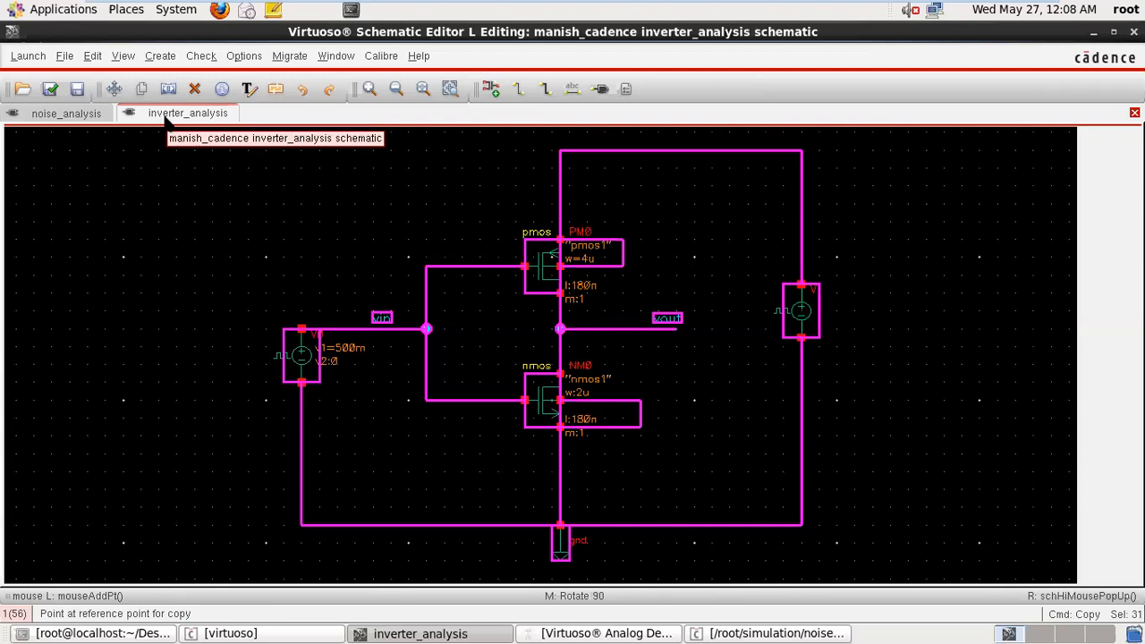
pyautogui.click(241, 300)
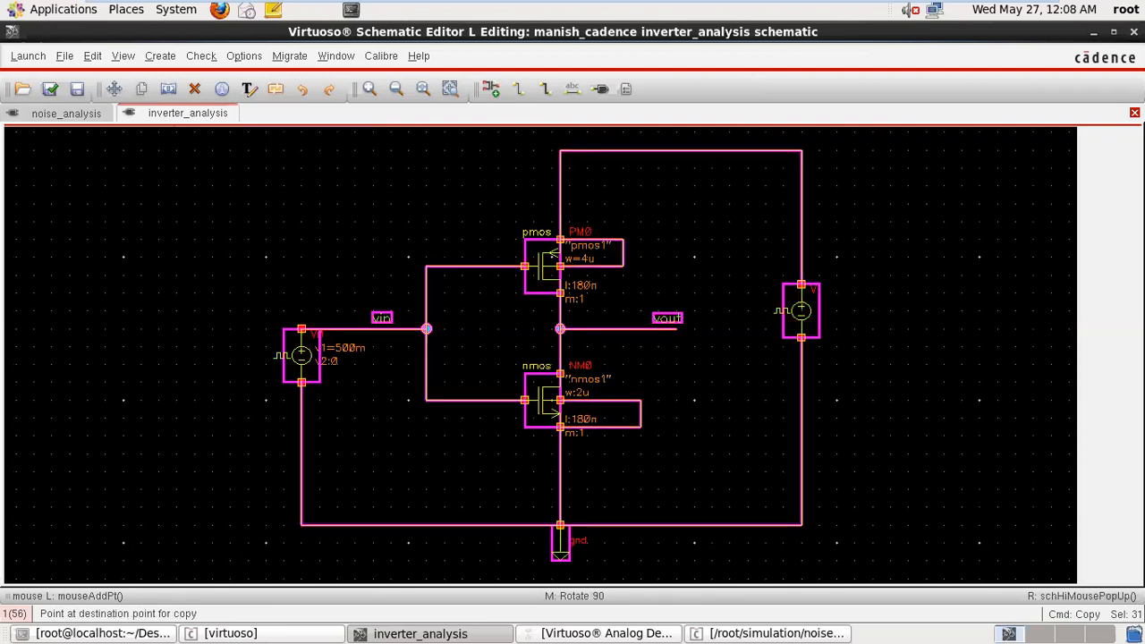
pyautogui.click(51, 114)
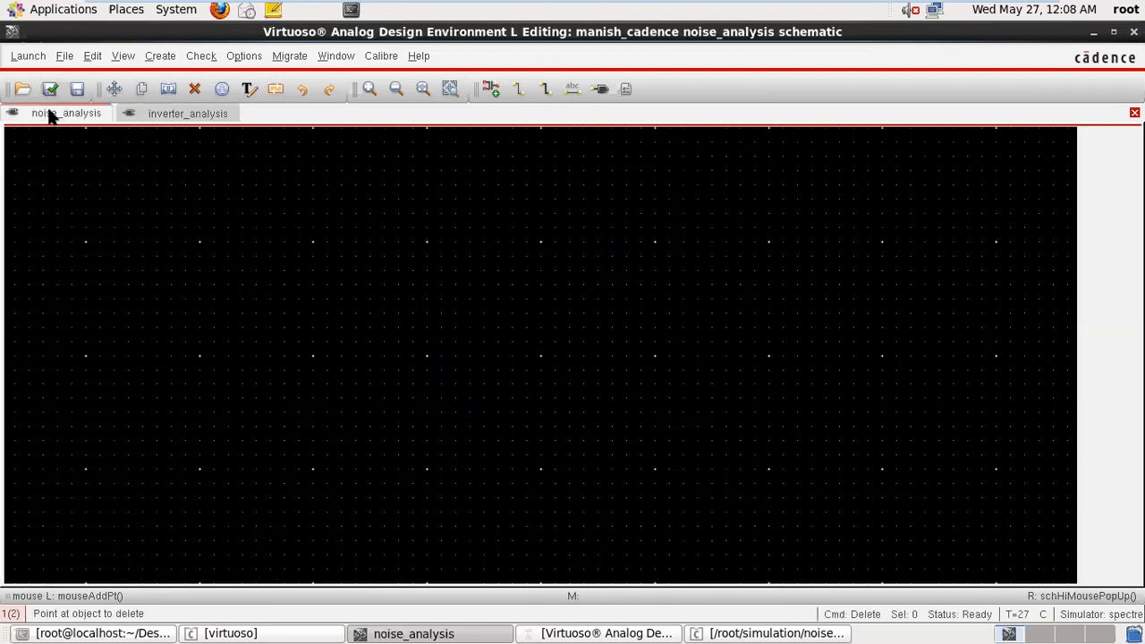
pyautogui.click(154, 108)
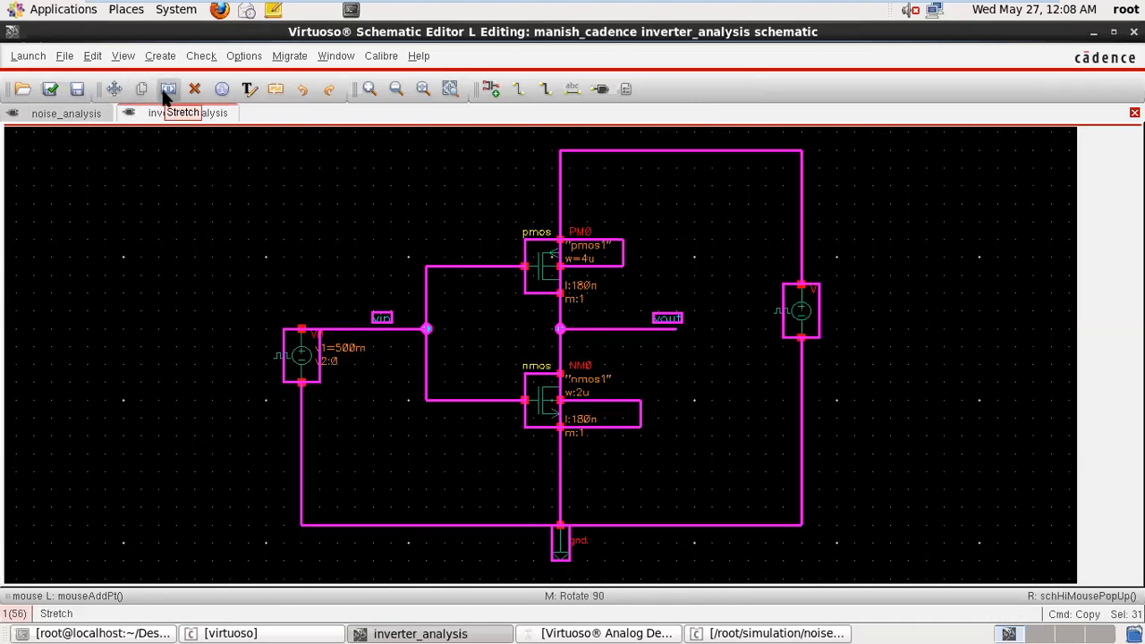
# - Try the Move command on the whole inverter circuit in inverter_analysis
pyautogui.click(116, 89)
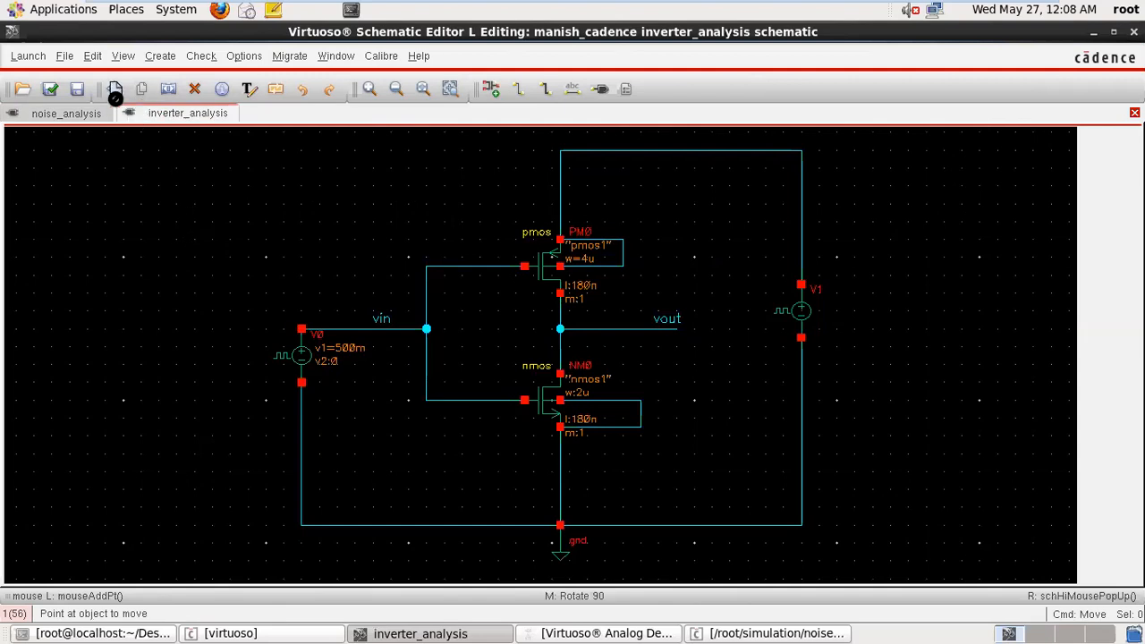
pyautogui.click(114, 89)
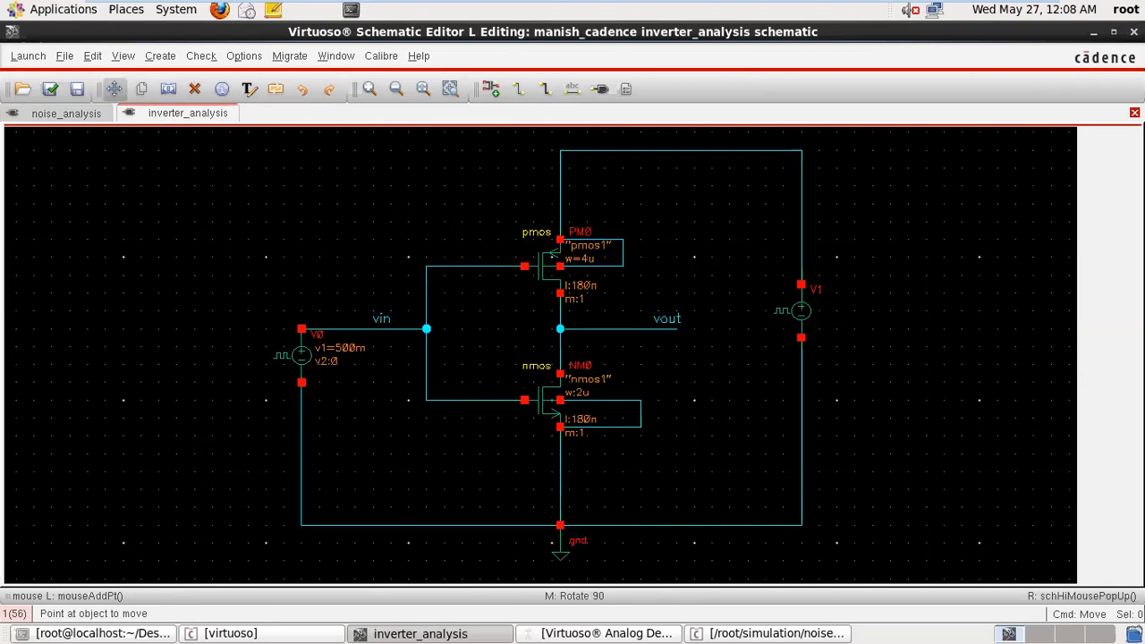
pyautogui.moveTo(220, 141); pyautogui.dragTo(936, 582)
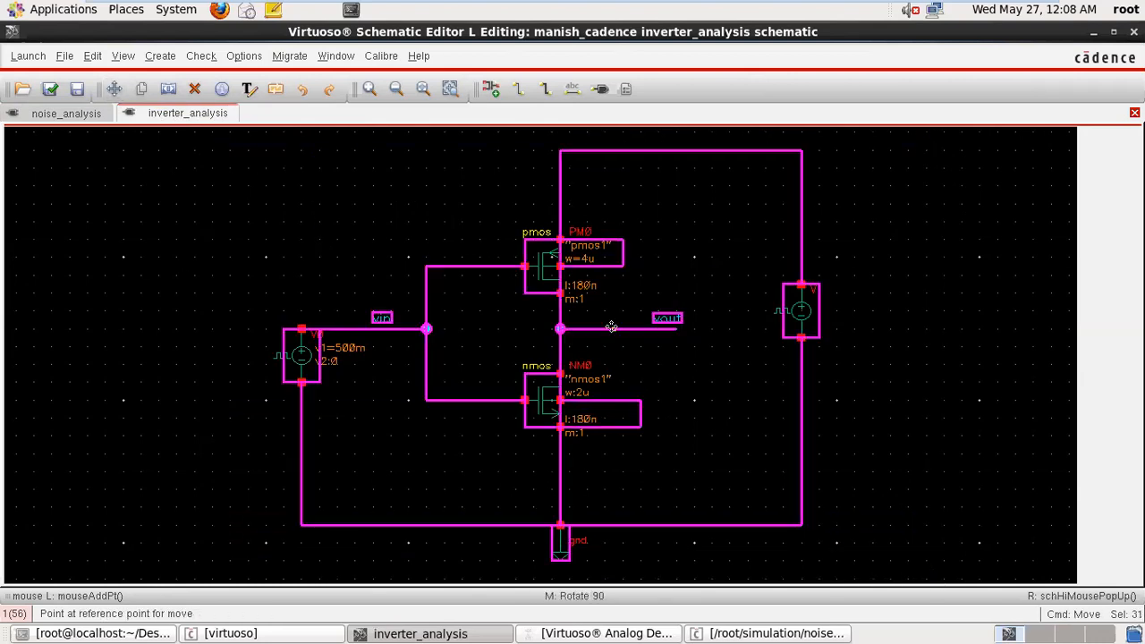
pyautogui.click(114, 90)
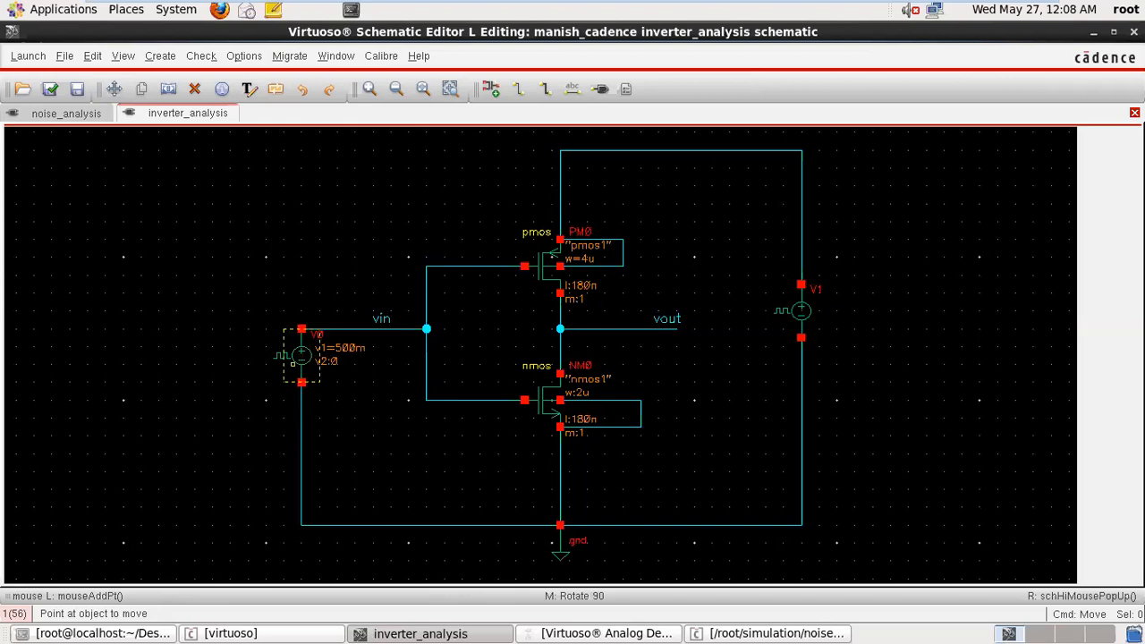
# - Examine the properties and CDF parameters of the input pulse source V0, then close them and cancel the active command
pyautogui.click(293, 364)
pyautogui.press('q')
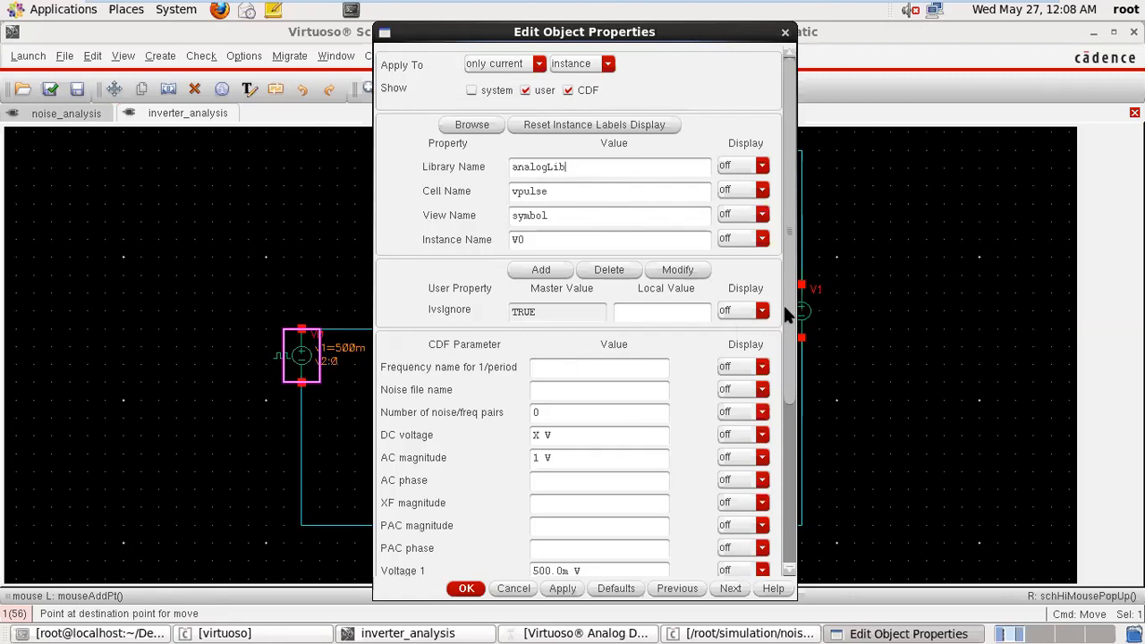
pyautogui.scroll(-5, 787, 310)
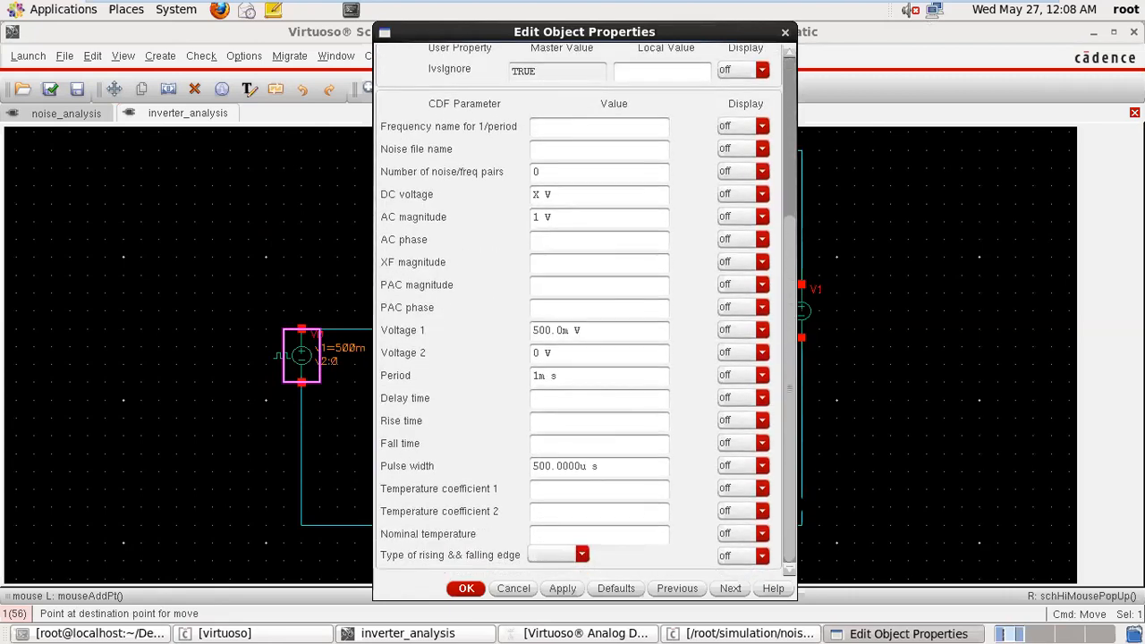
pyautogui.click(785, 32)
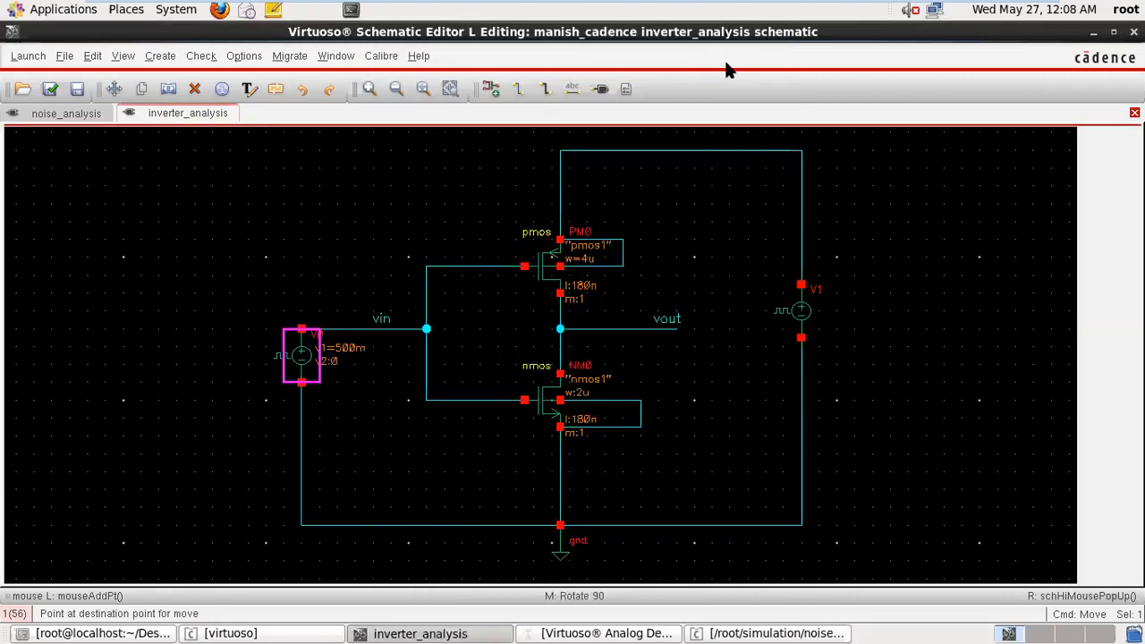
pyautogui.press('Escape')
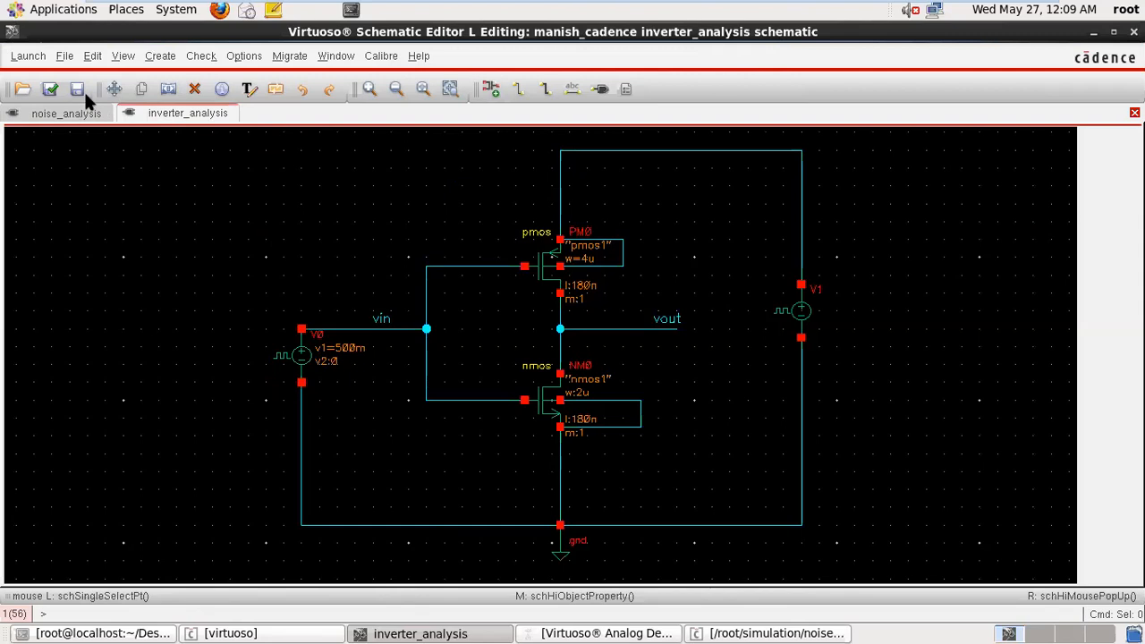
# - Try to carry a copy of the complete inverter circuit into noise_analysis, checking and saving the empty noise_analysis schematic along the way
pyautogui.click(143, 90)
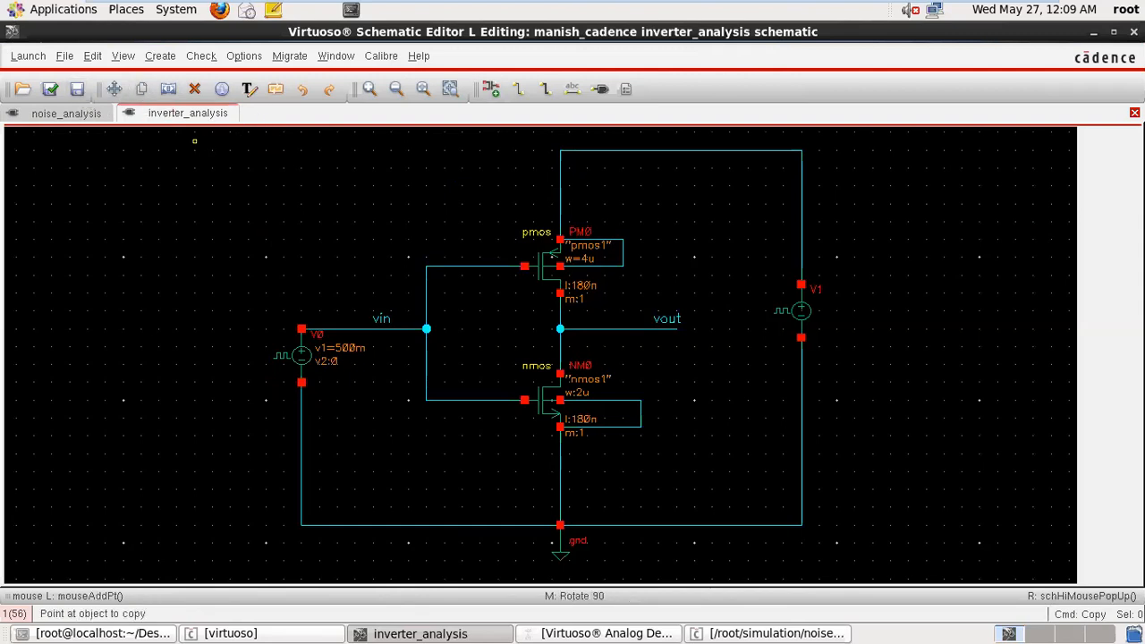
pyautogui.moveTo(203, 131); pyautogui.dragTo(935, 570)
pyautogui.click(853, 427)
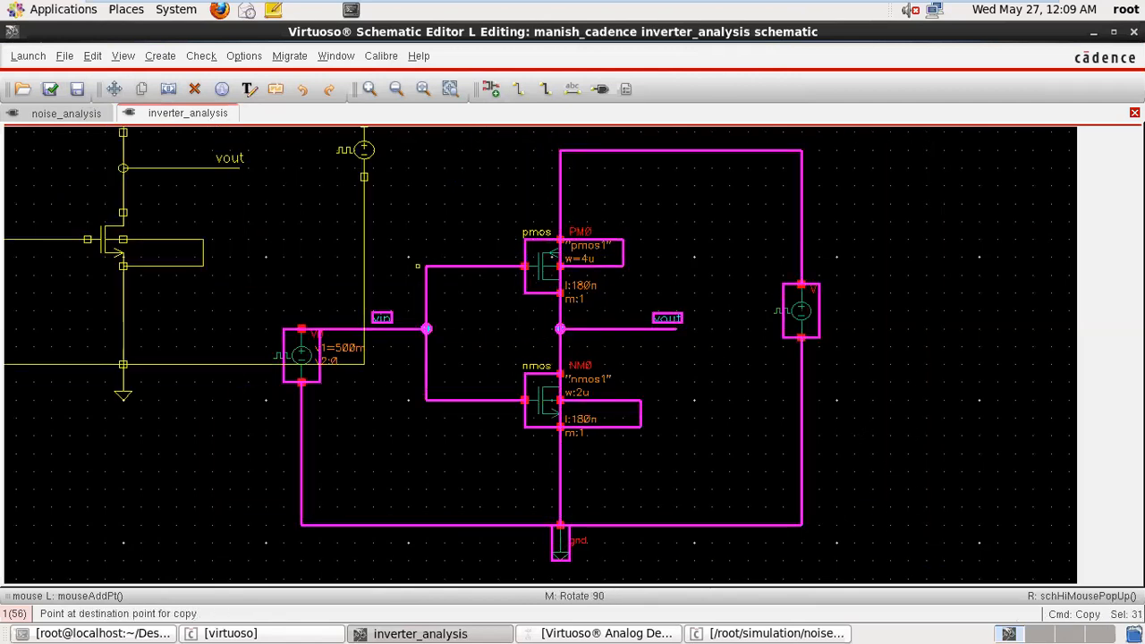
pyautogui.click(76, 117)
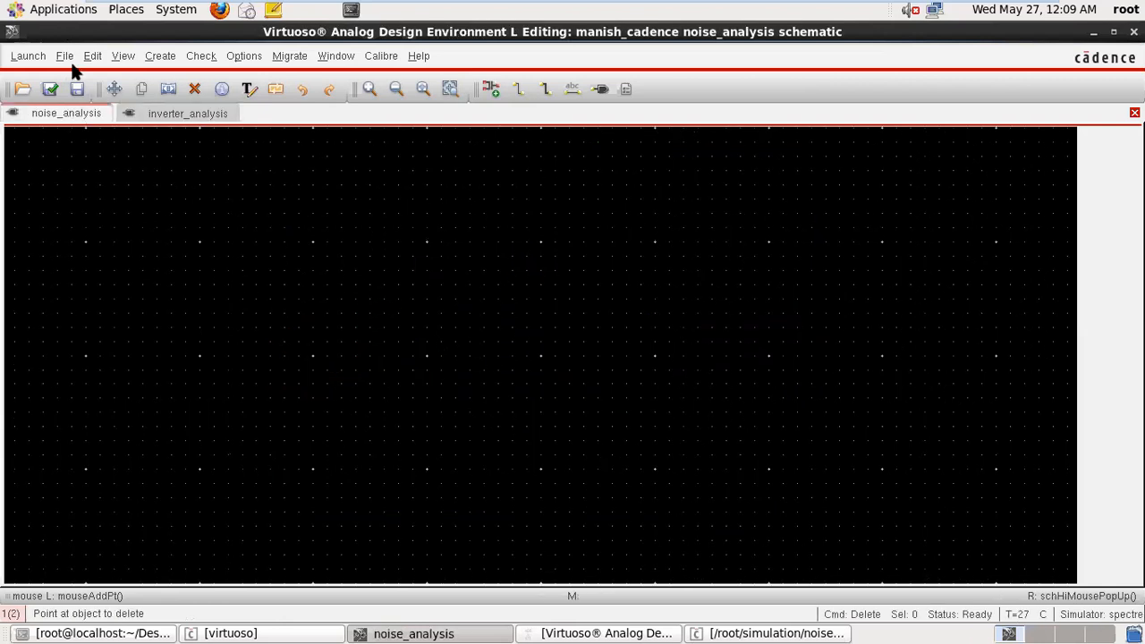
pyautogui.click(49, 89)
pyautogui.click(164, 115)
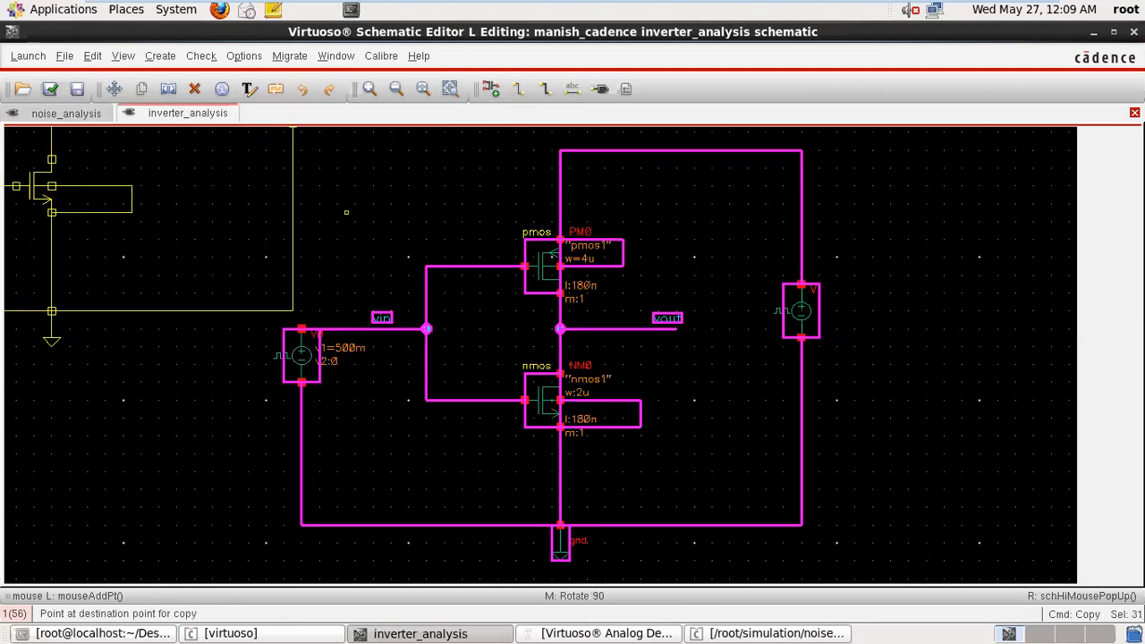
pyautogui.click(92, 116)
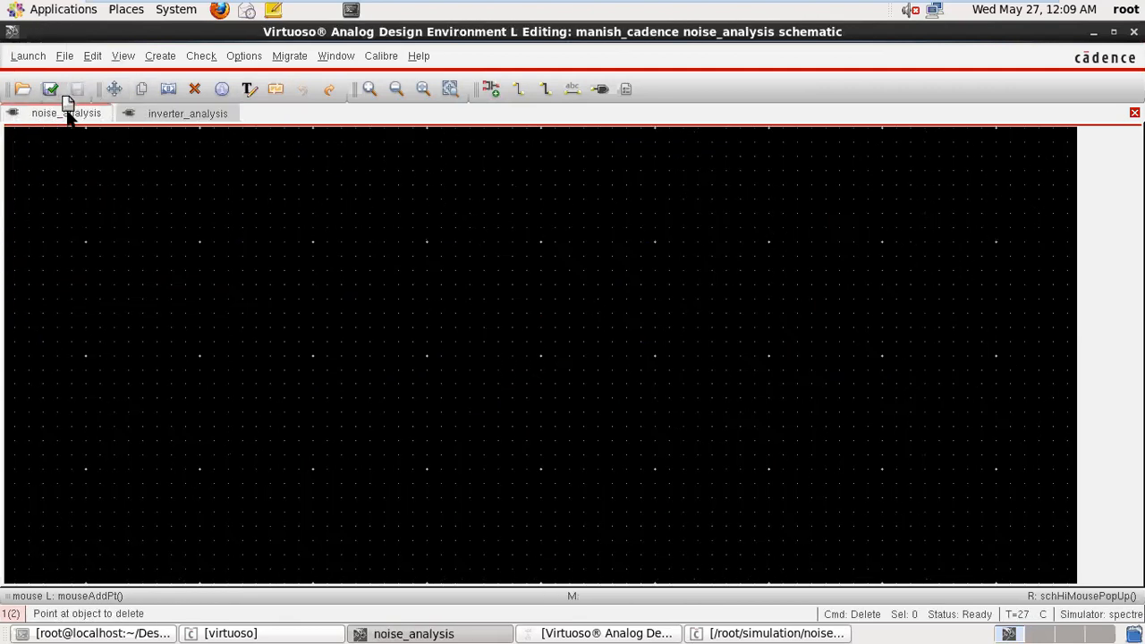
pyautogui.click(188, 114)
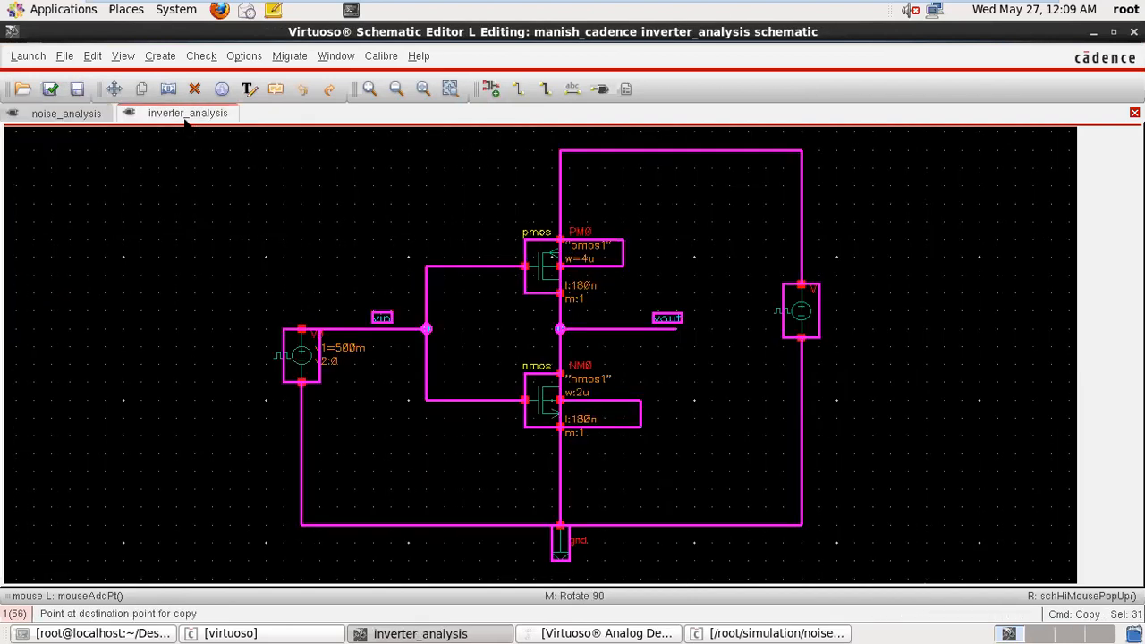
# - Place the circuit copy inside the inverter_analysis schematic and undo that placement
pyautogui.click(320, 204)
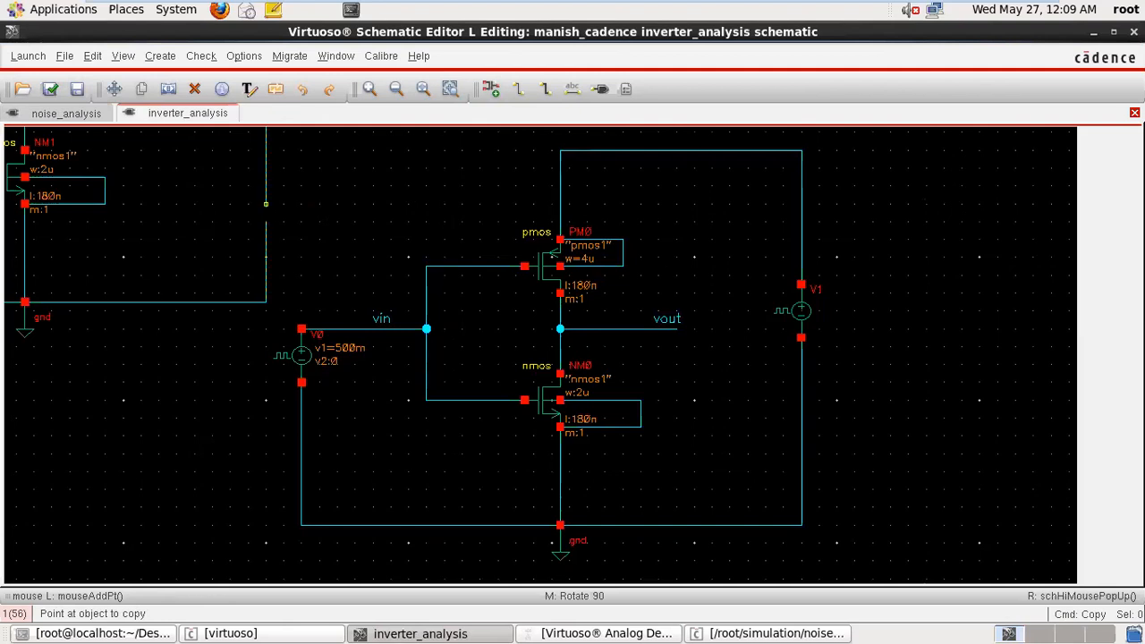
pyautogui.moveTo(174, 5)
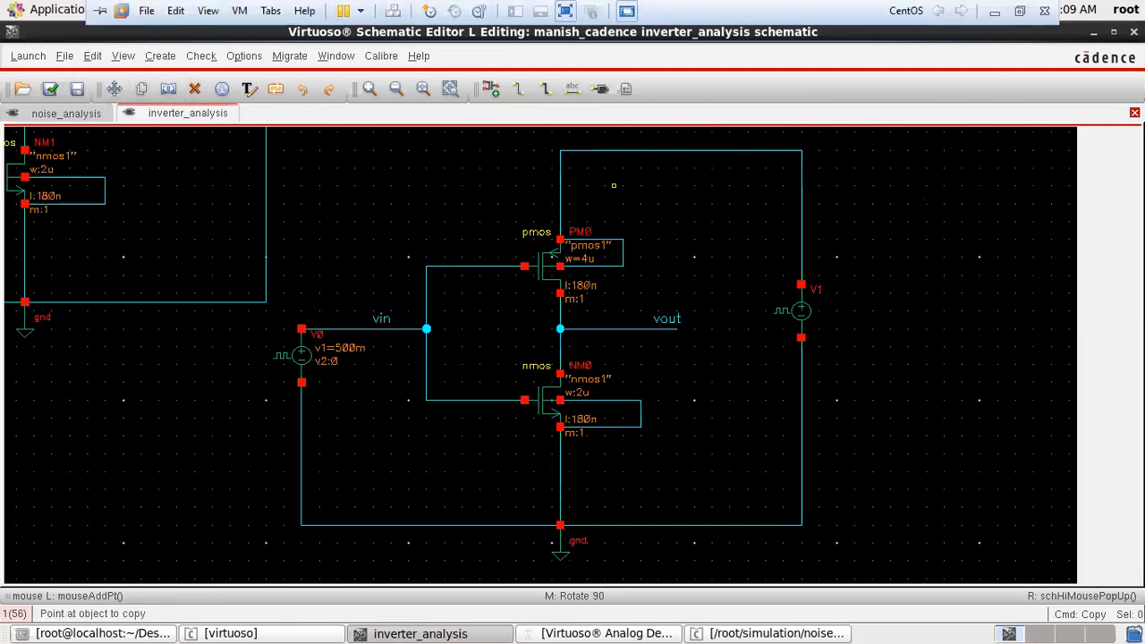
pyautogui.click(302, 92)
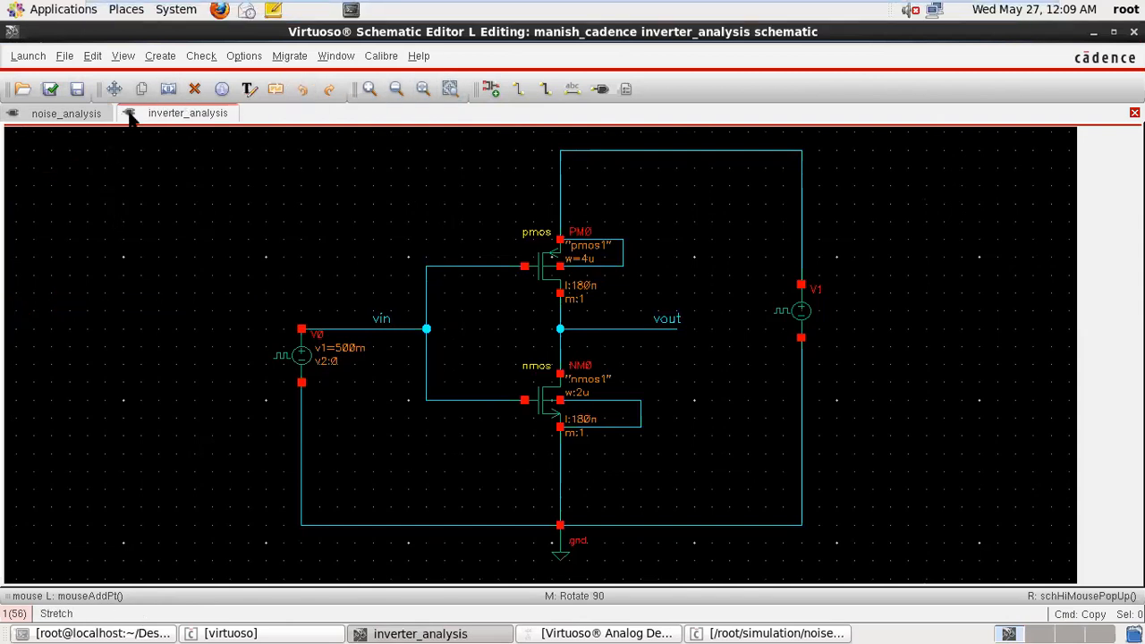
# - Close the spectre.out log and the Analog Design Environment session of noise_analysis without saving its state
pyautogui.click(90, 113)
pyautogui.moveTo(338, 269); pyautogui.dragTo(768, 632)
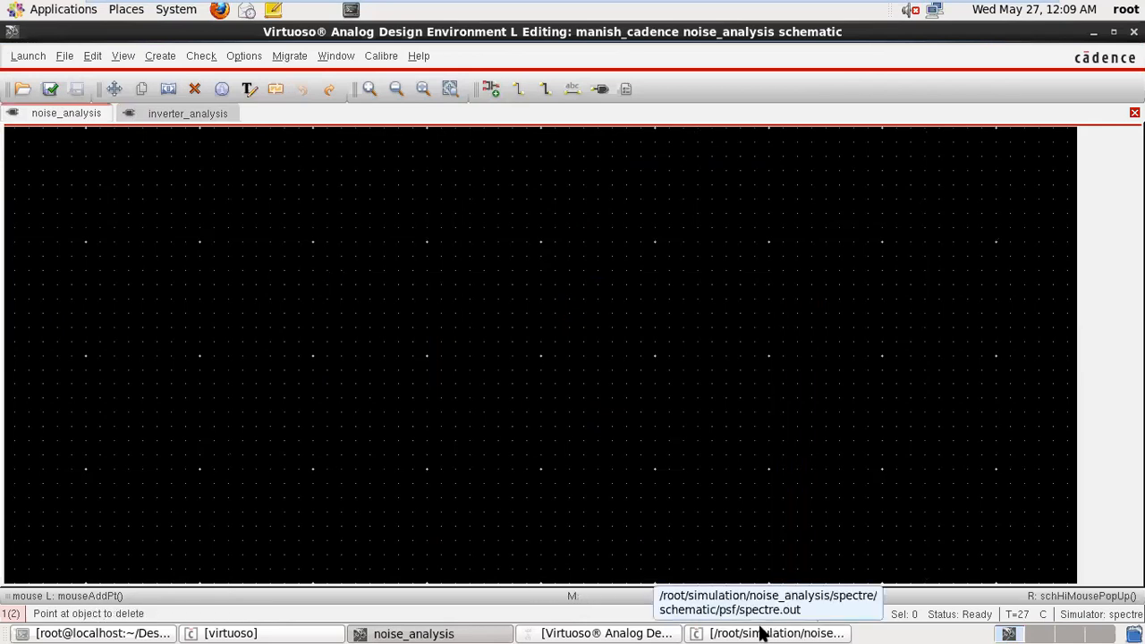
pyautogui.click(761, 633)
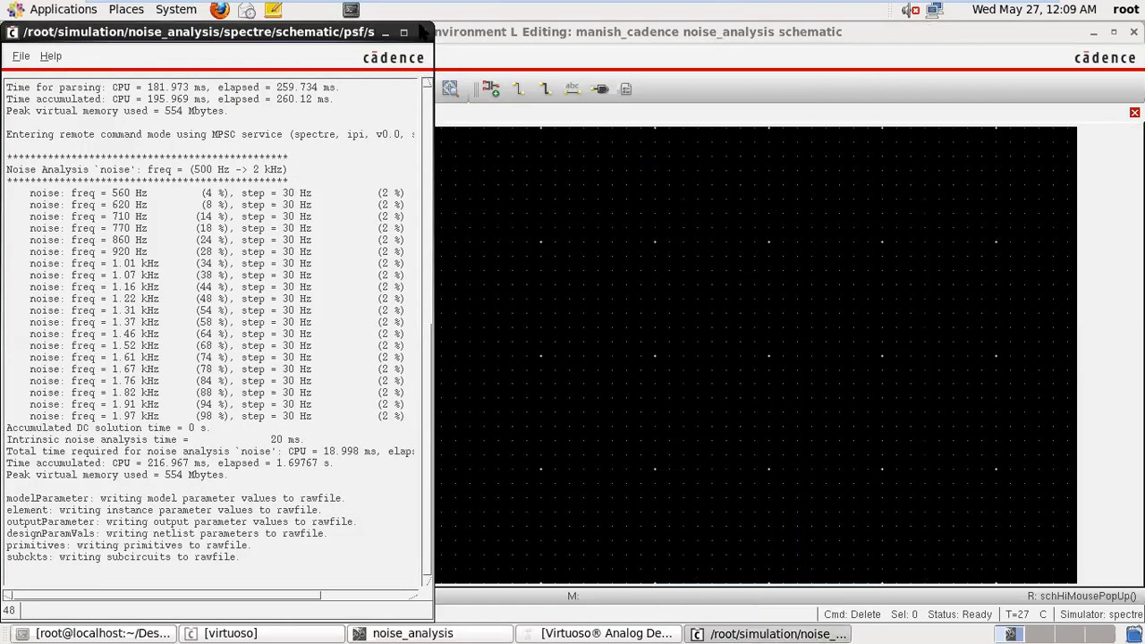
pyautogui.click(423, 32)
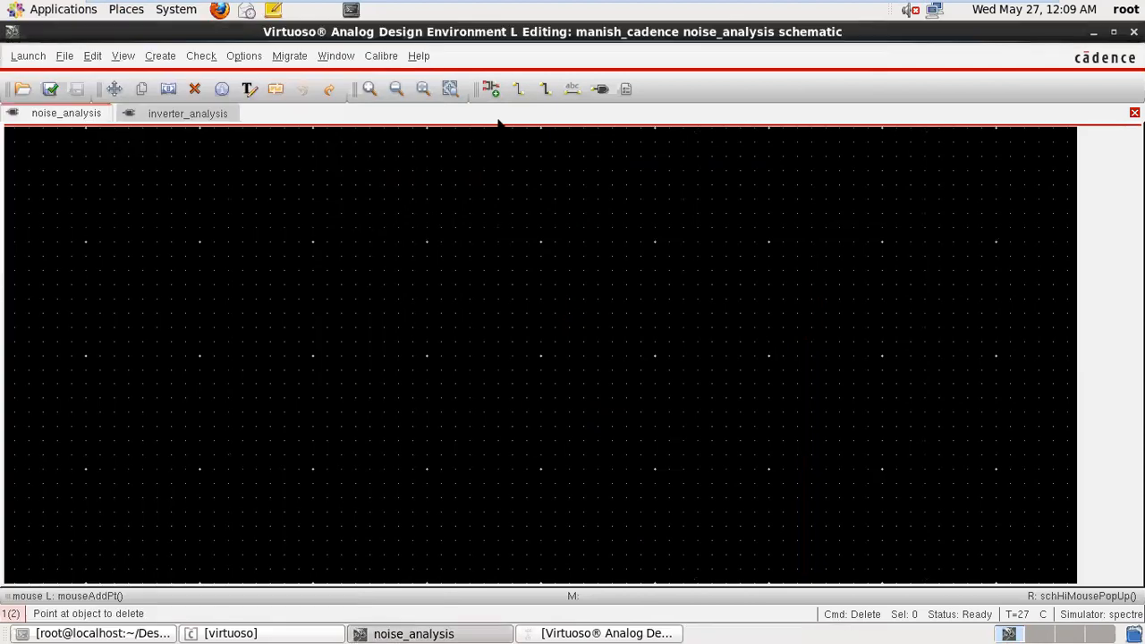
pyautogui.click(639, 631)
pyautogui.click(570, 112)
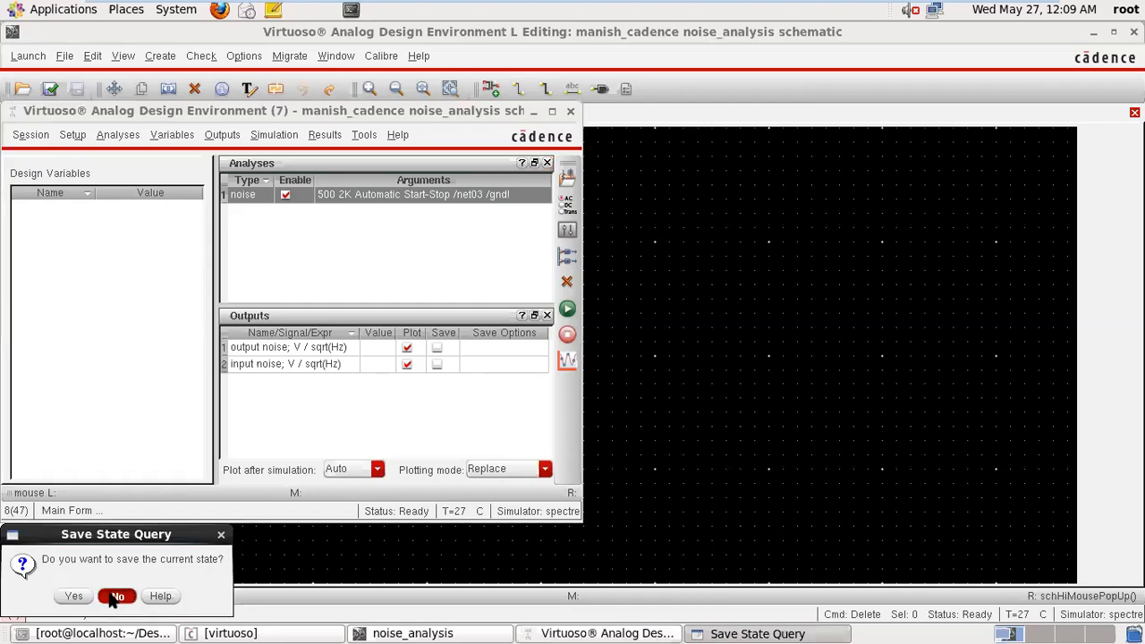
pyautogui.click(115, 594)
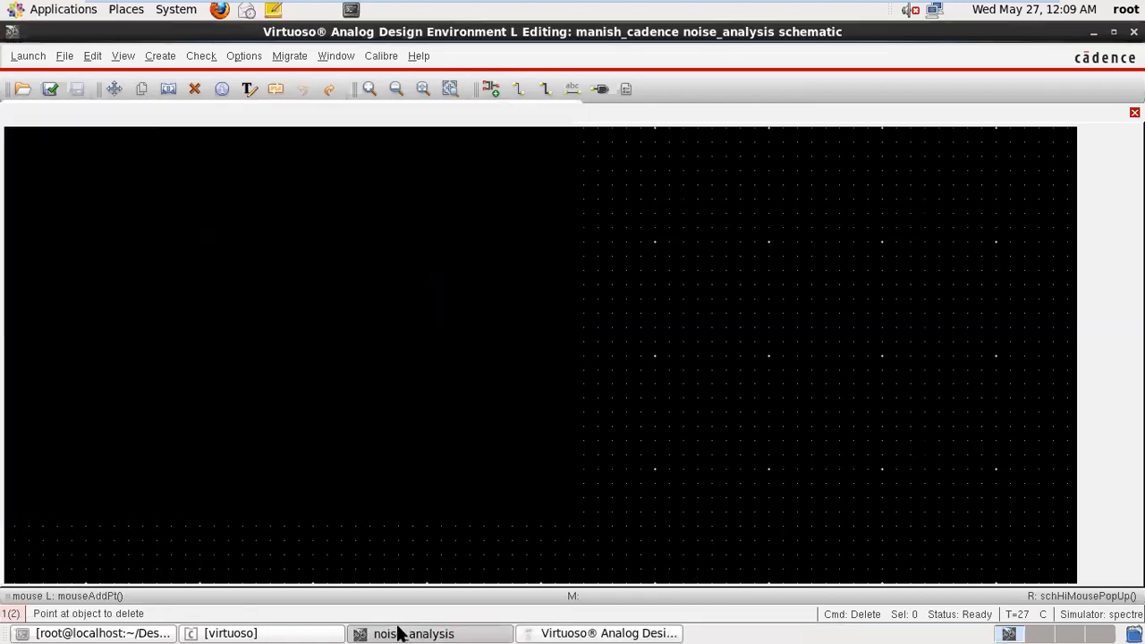
pyautogui.click(400, 633)
pyautogui.click(400, 634)
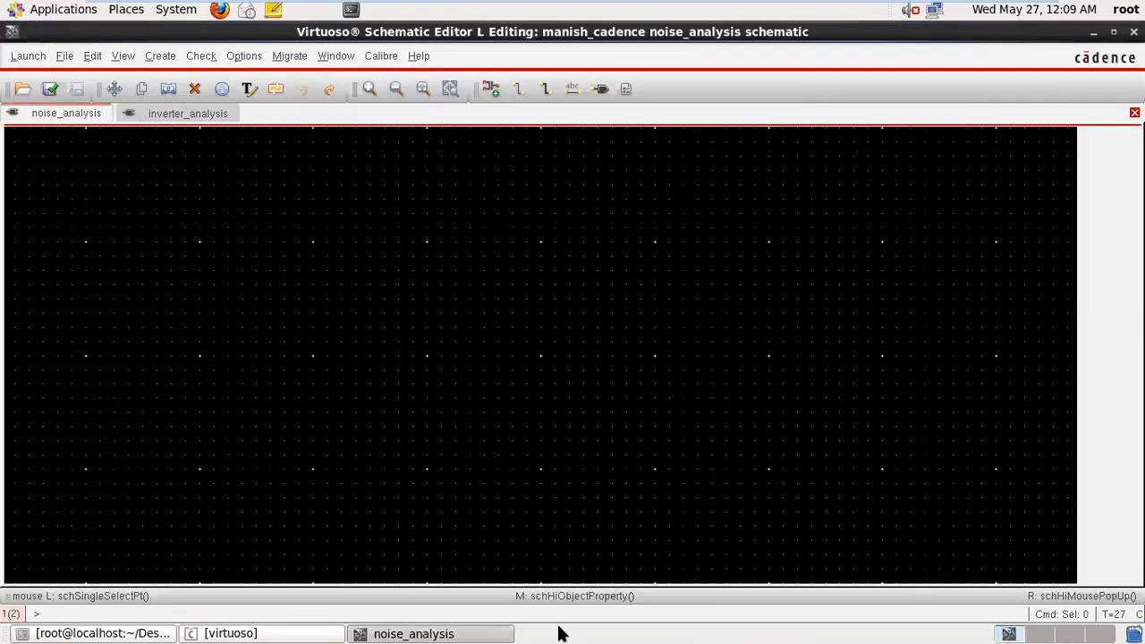
# - Try to copy the inverter circuit without its ground symbol in inverter_analysis, then undo and cancel the active command
pyautogui.click(193, 117)
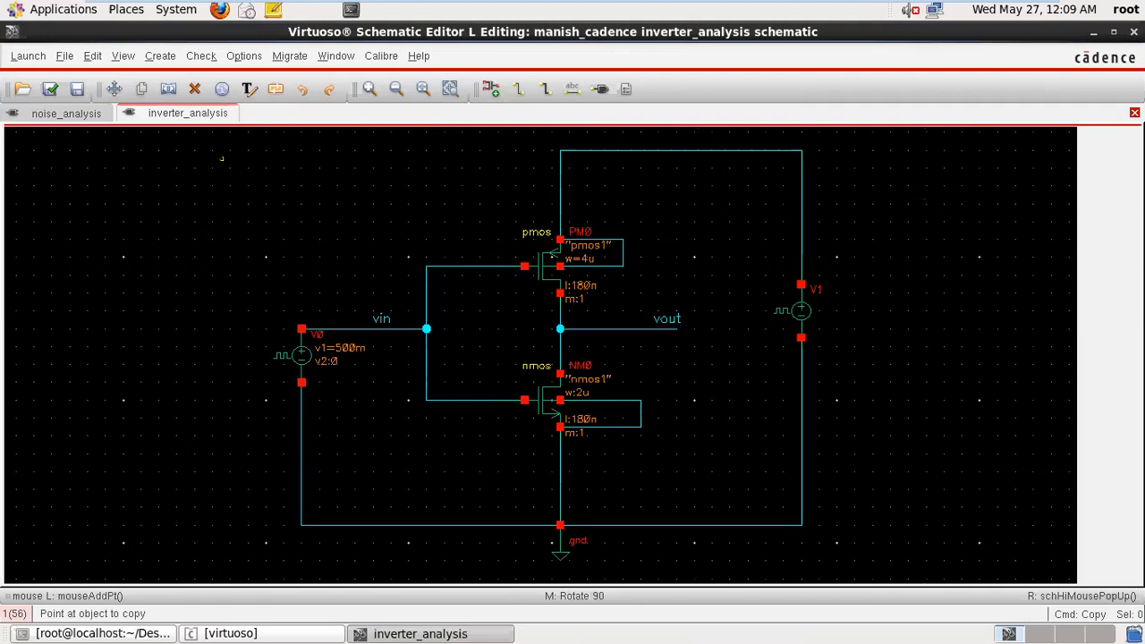
pyautogui.moveTo(212, 150); pyautogui.dragTo(962, 515)
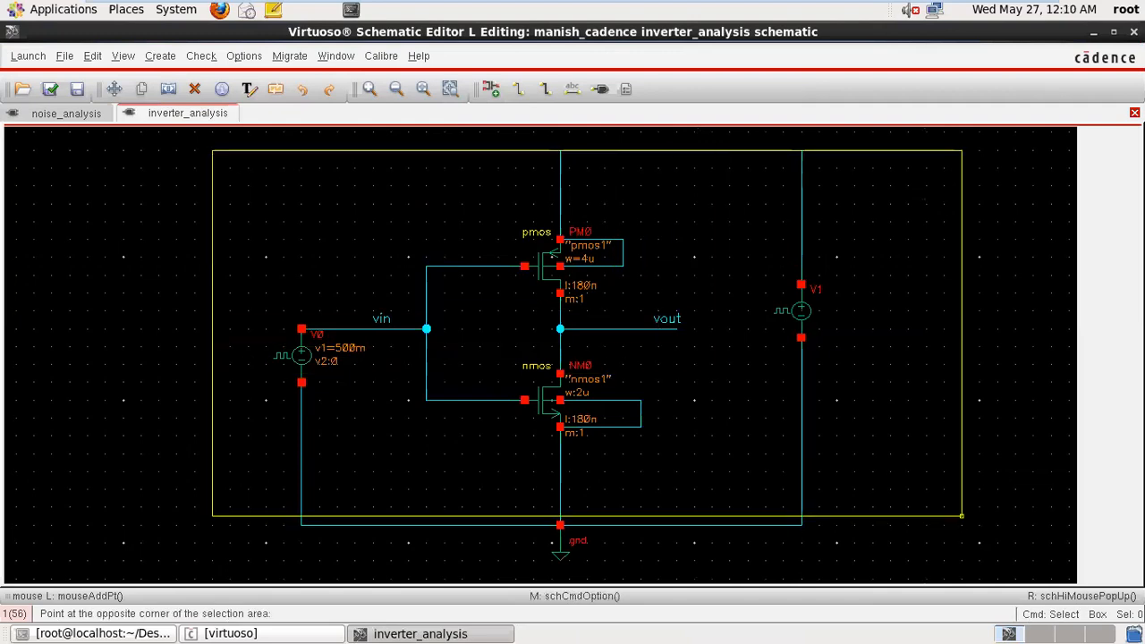
pyautogui.click(962, 516)
pyautogui.click(247, 204)
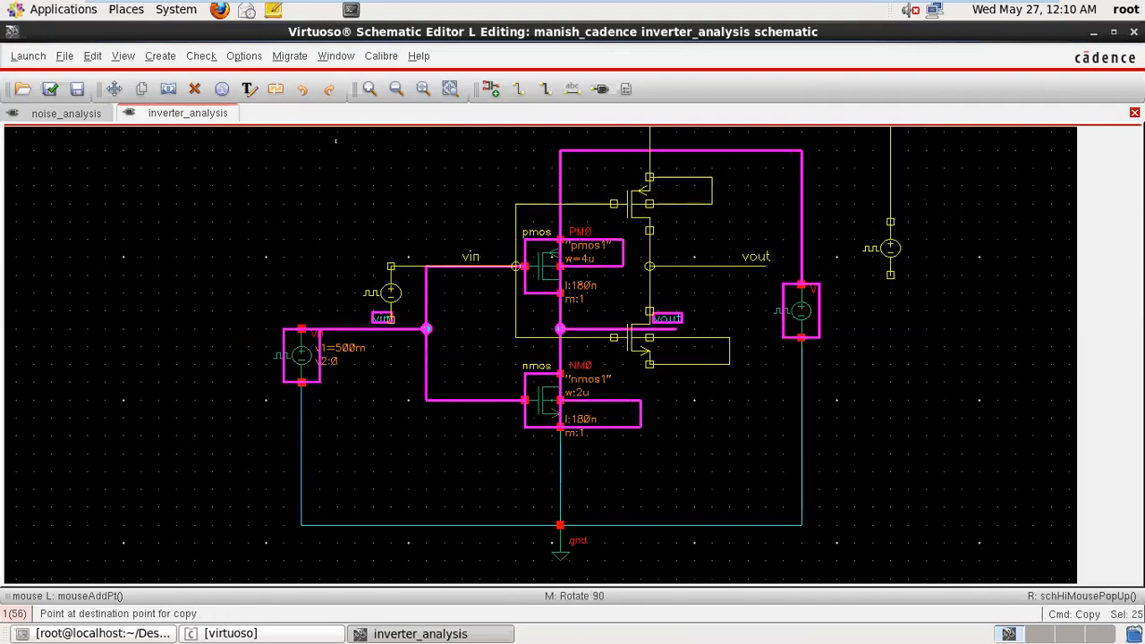
pyautogui.click(303, 89)
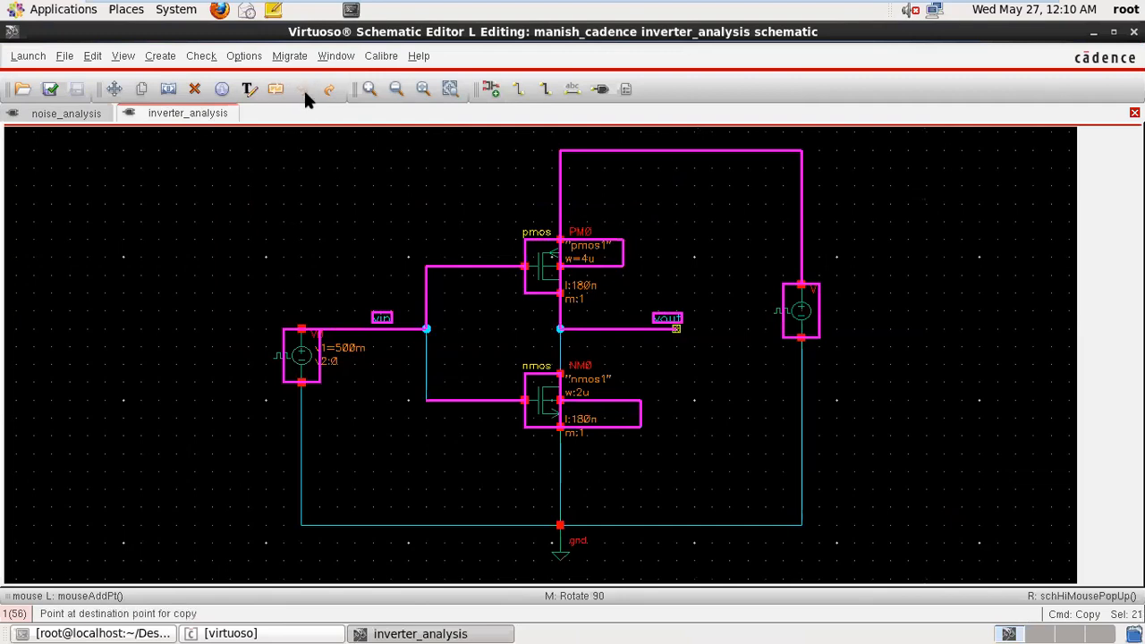
pyautogui.press('Escape')
pyautogui.click(195, 89)
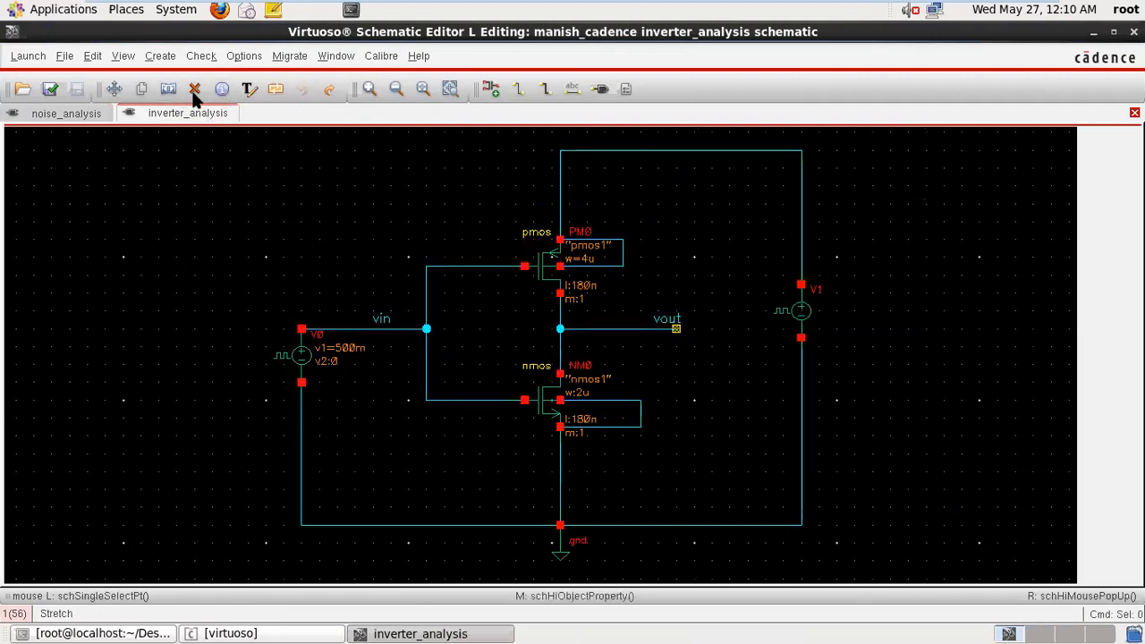
# - Copy the complete inverter circuit, including ground, from inverter_analysis into the empty noise_analysis schematic
pyautogui.click(141, 89)
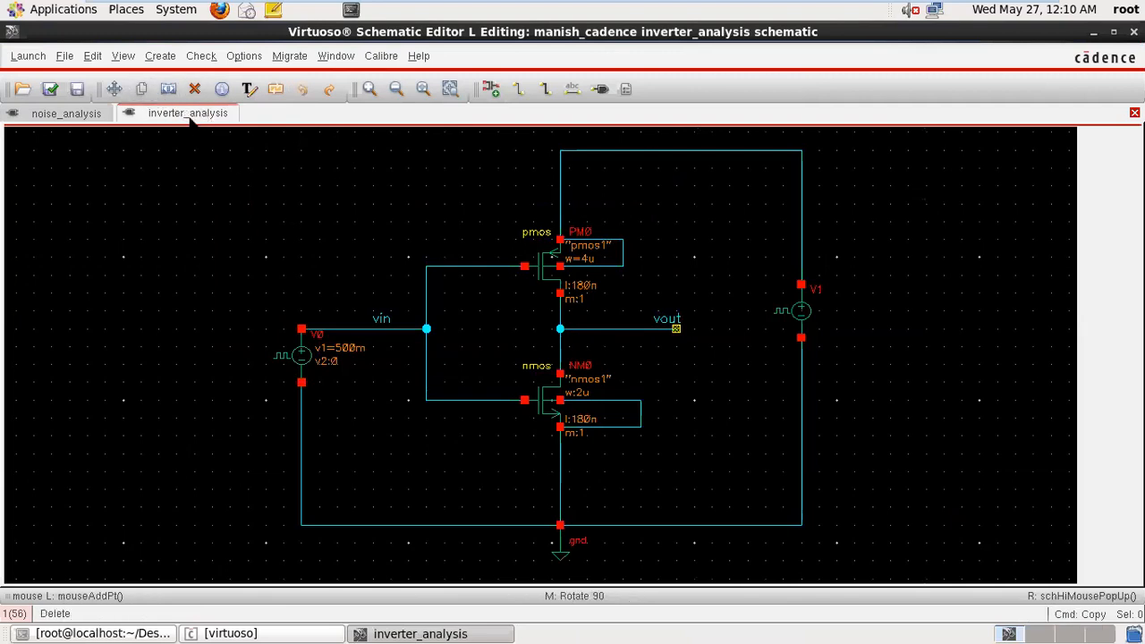
pyautogui.moveTo(185, 133); pyautogui.dragTo(889, 569)
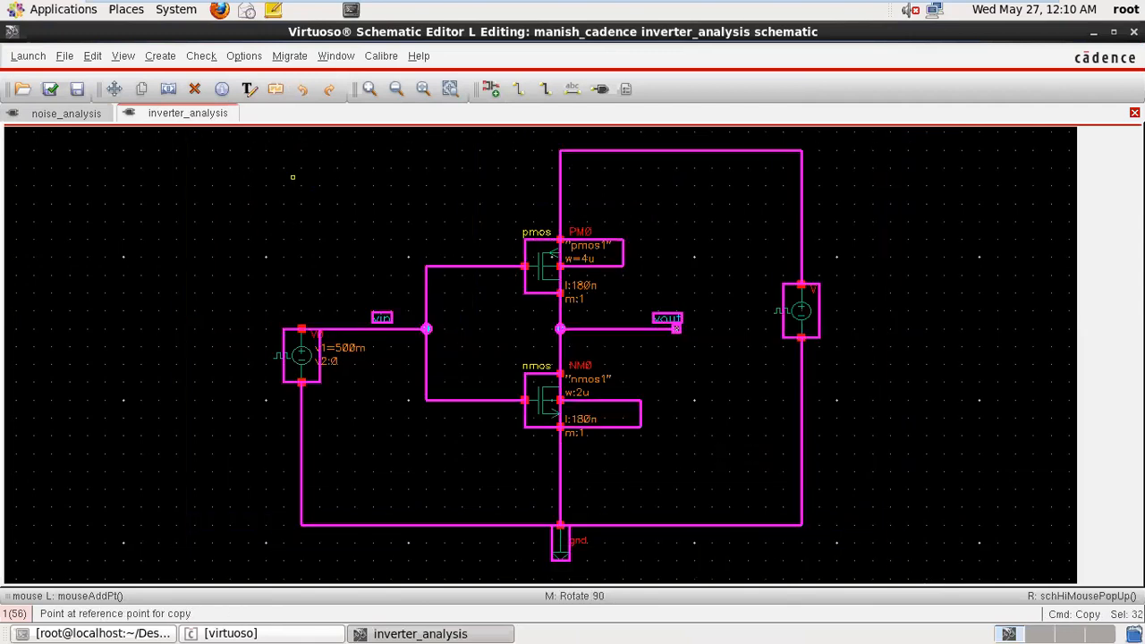
pyautogui.click(141, 89)
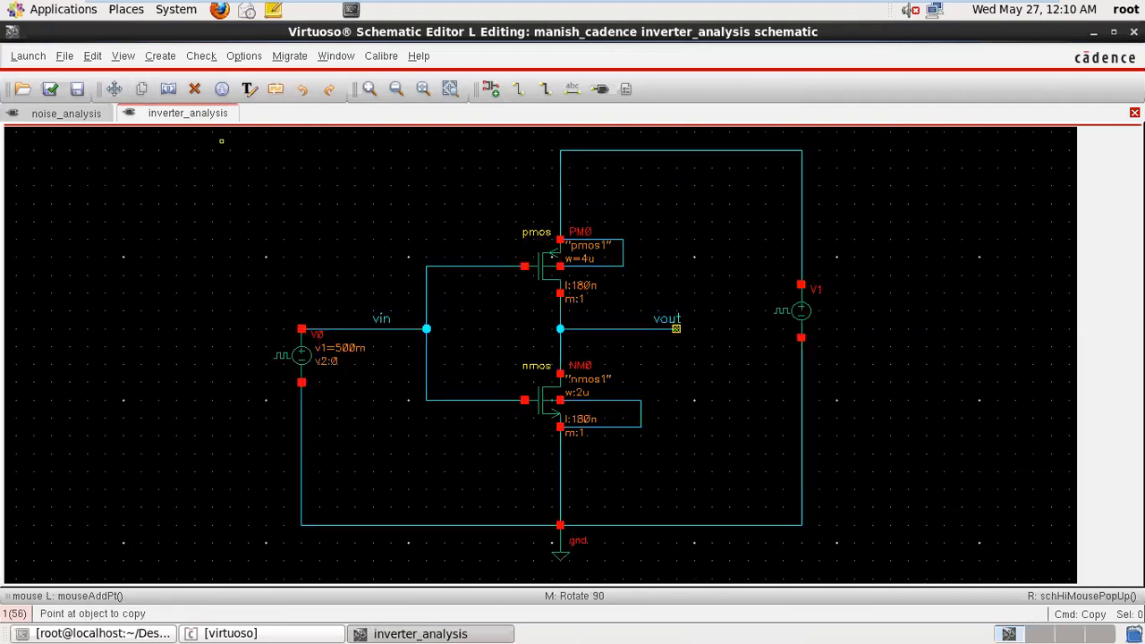
pyautogui.moveTo(176, 141); pyautogui.dragTo(900, 570)
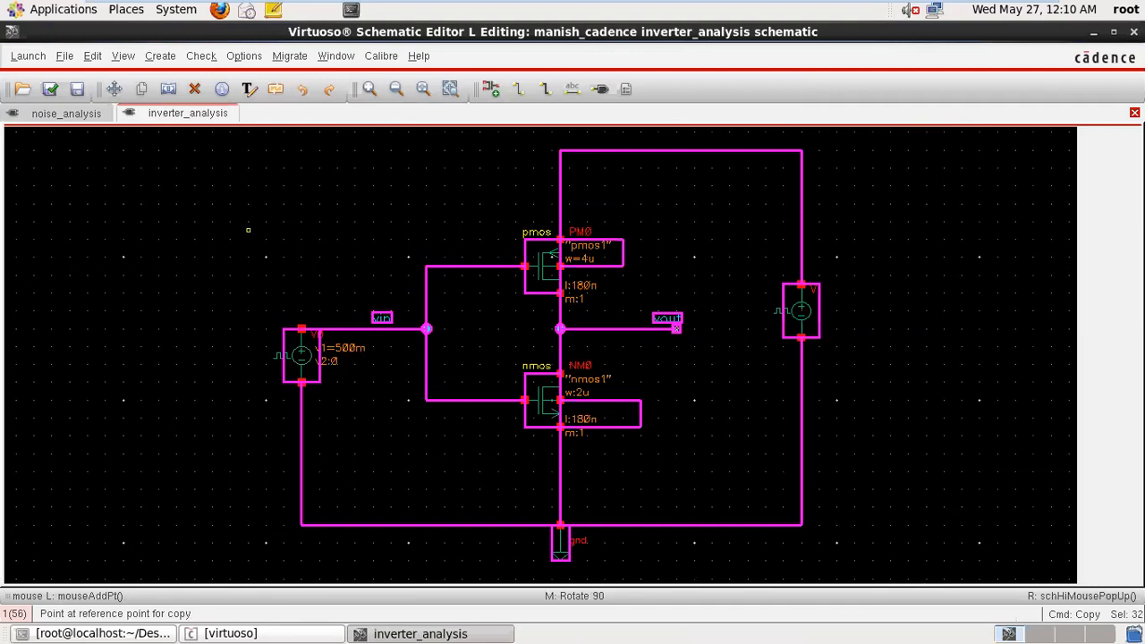
pyautogui.click(552, 255)
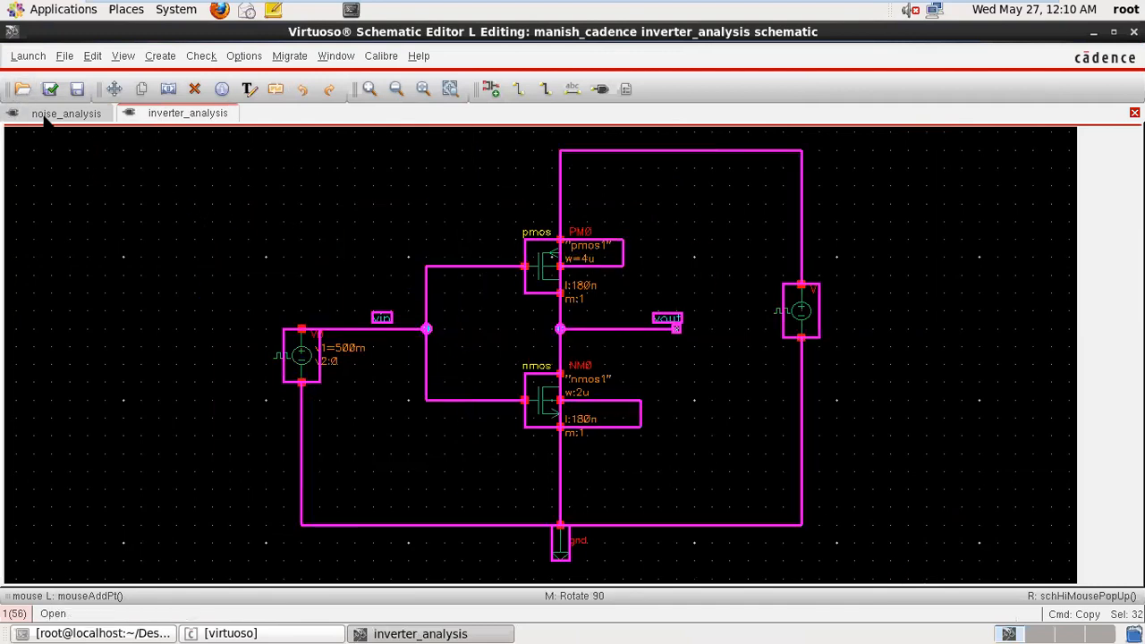
pyautogui.click(54, 121)
pyautogui.click(277, 255)
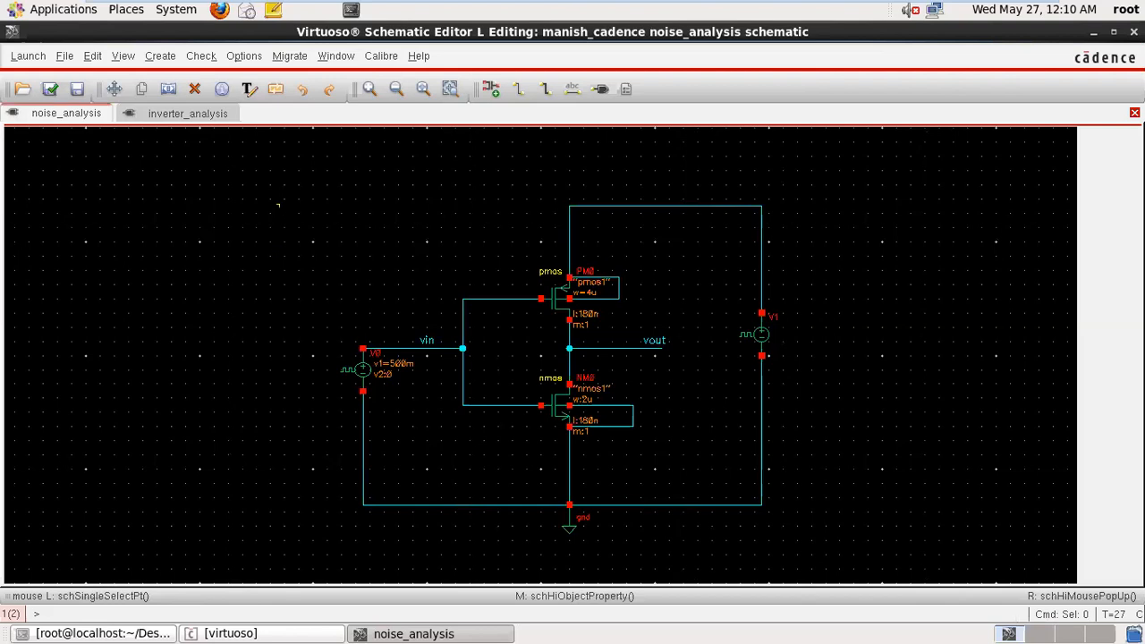
# - Close the inverter_analysis schematic without saving its changes, and check and save the noise_analysis schematic
pyautogui.click(205, 121)
pyautogui.press('f')
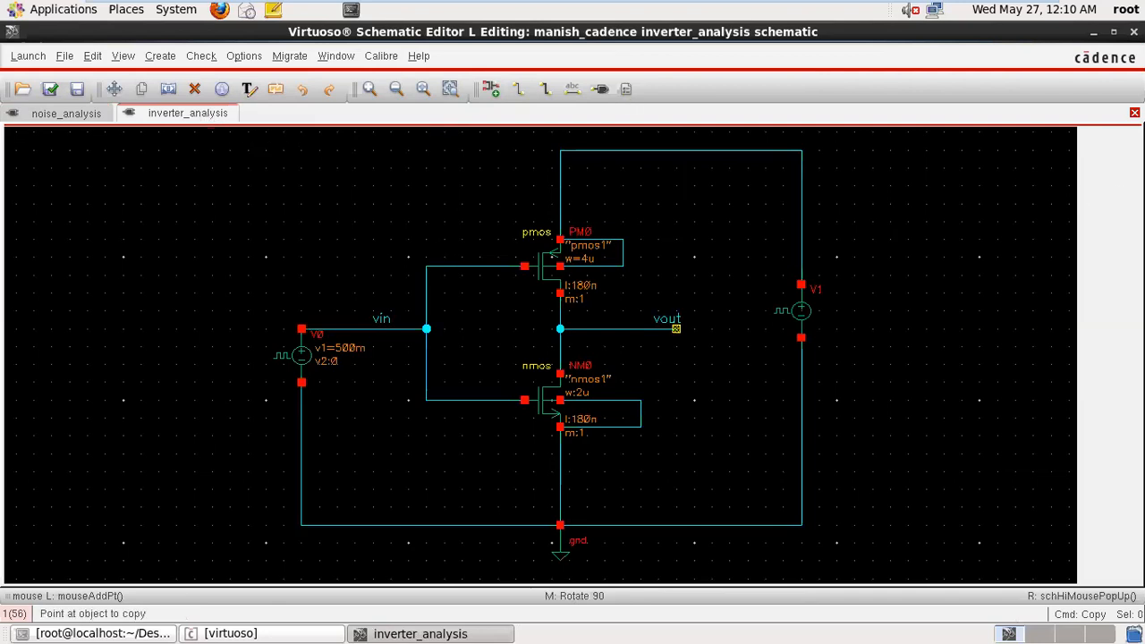
pyautogui.click(1135, 113)
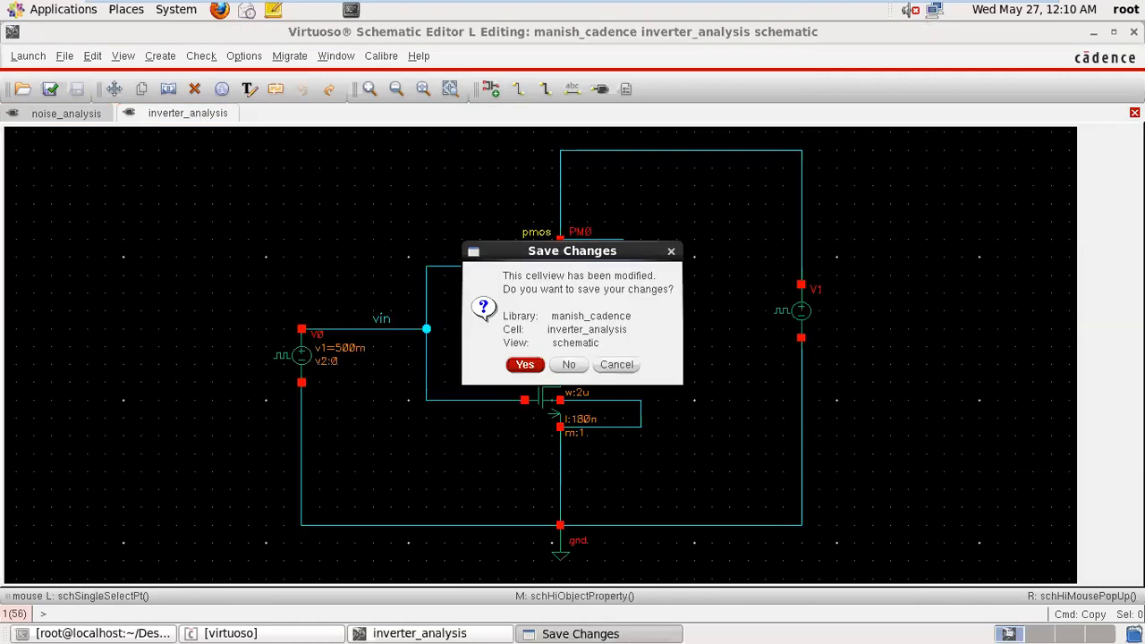
pyautogui.click(571, 365)
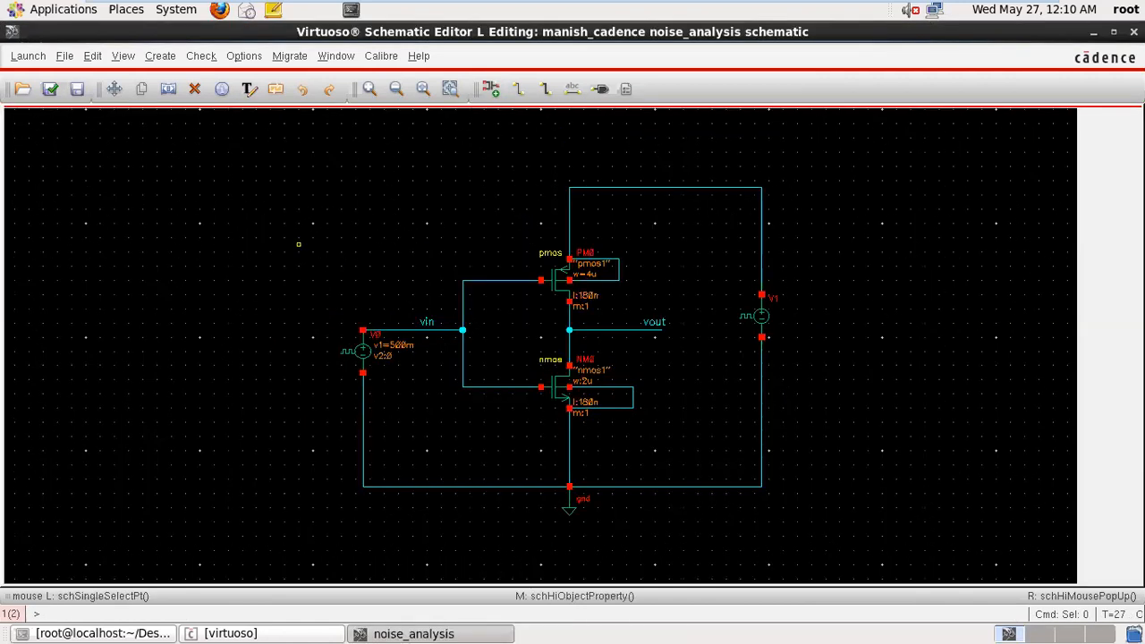
pyautogui.click(50, 89)
pyautogui.click(564, 340)
# - Try clearing the AC magnitude of the input pulse source V0, and close its properties without applying the change
pyautogui.middleClick(363, 351)
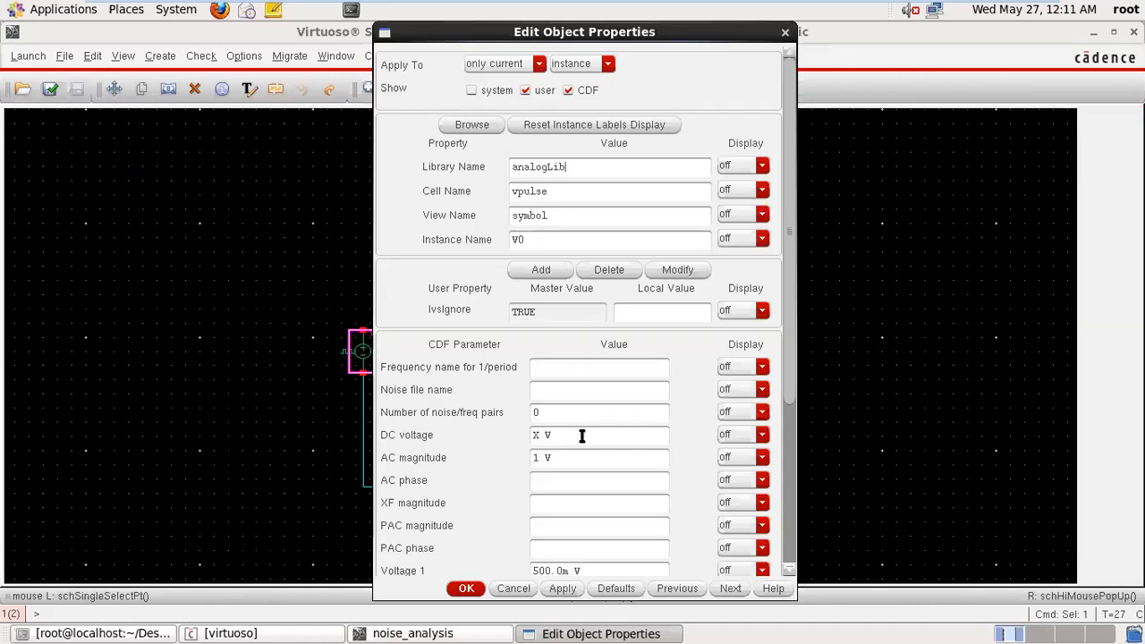
pyautogui.moveTo(561, 460); pyautogui.dragTo(495, 445)
pyautogui.press('BackSpace')
pyautogui.scroll(-5, 788, 376)
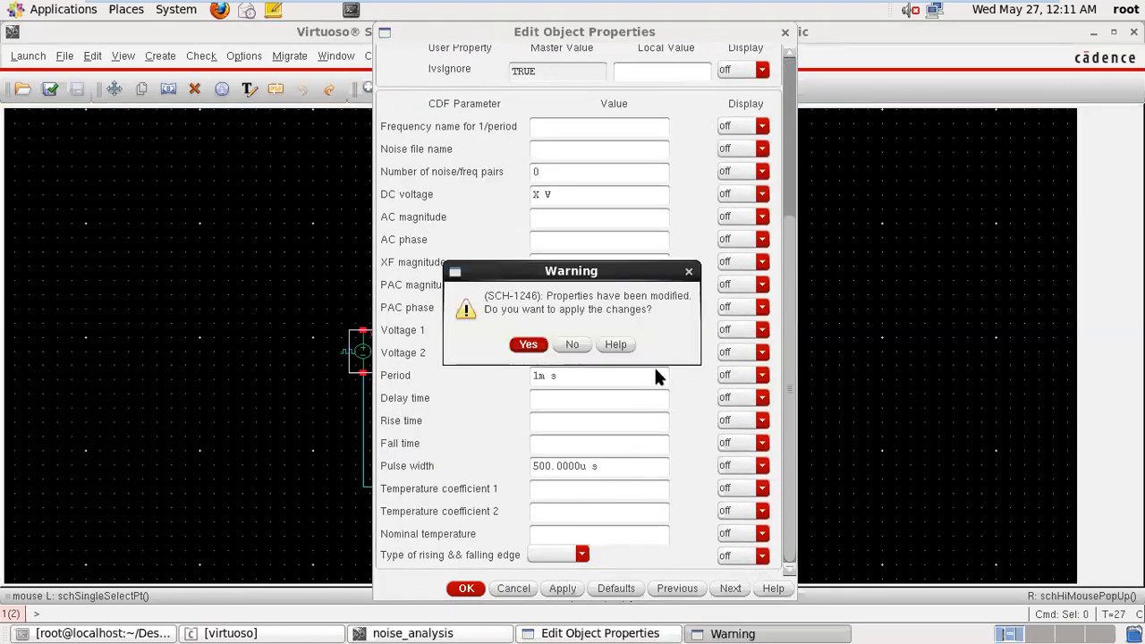
pyautogui.click(689, 272)
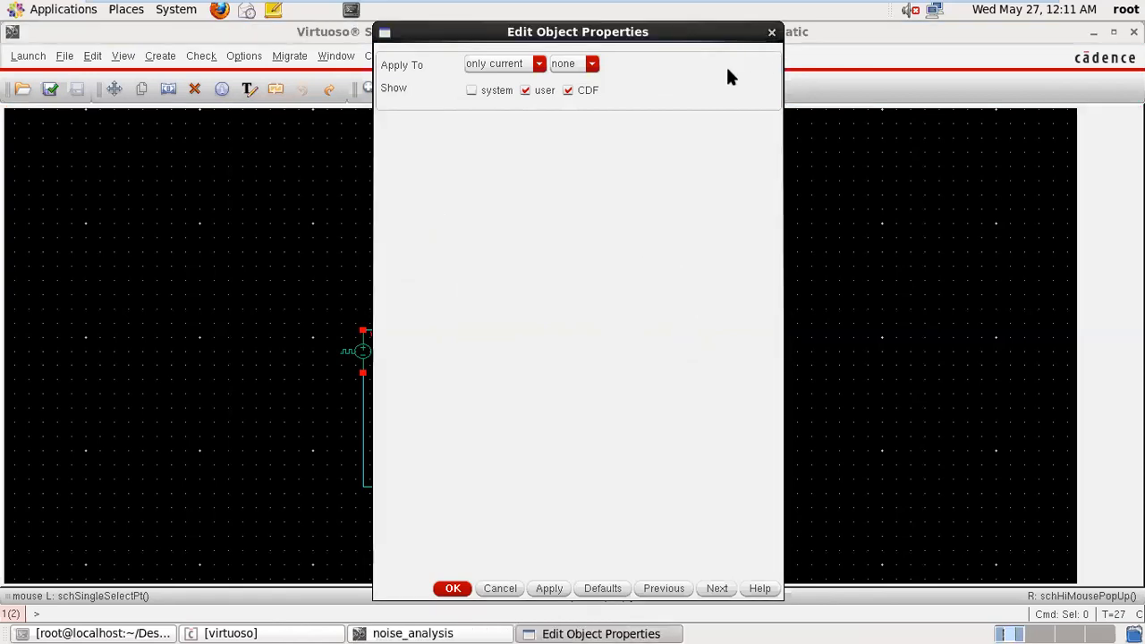
pyautogui.click(772, 32)
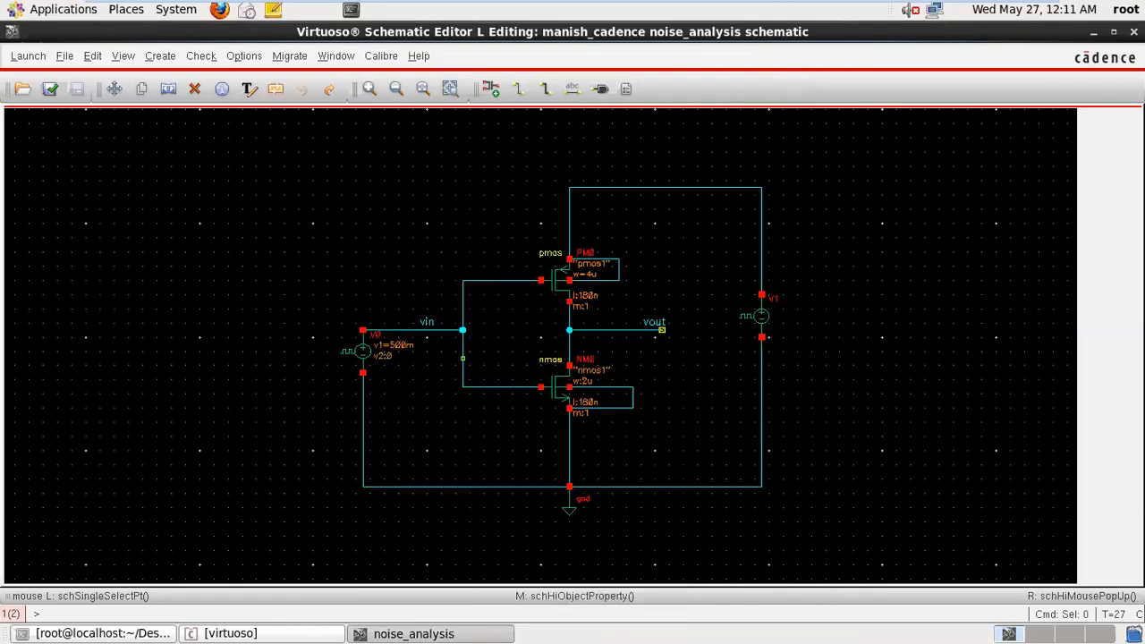
# - Examine the AC magnitude and remaining CDF parameters in the properties of the input pulse source V0
pyautogui.middleClick(362, 352)
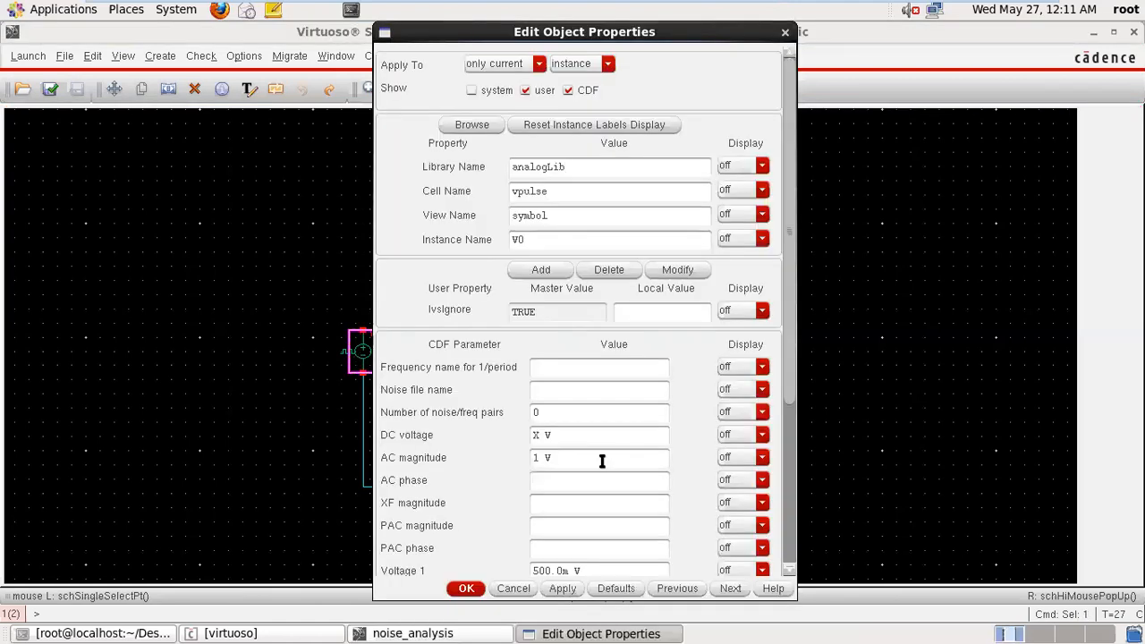
pyautogui.scroll(-5, 794, 309)
pyautogui.click(805, 309)
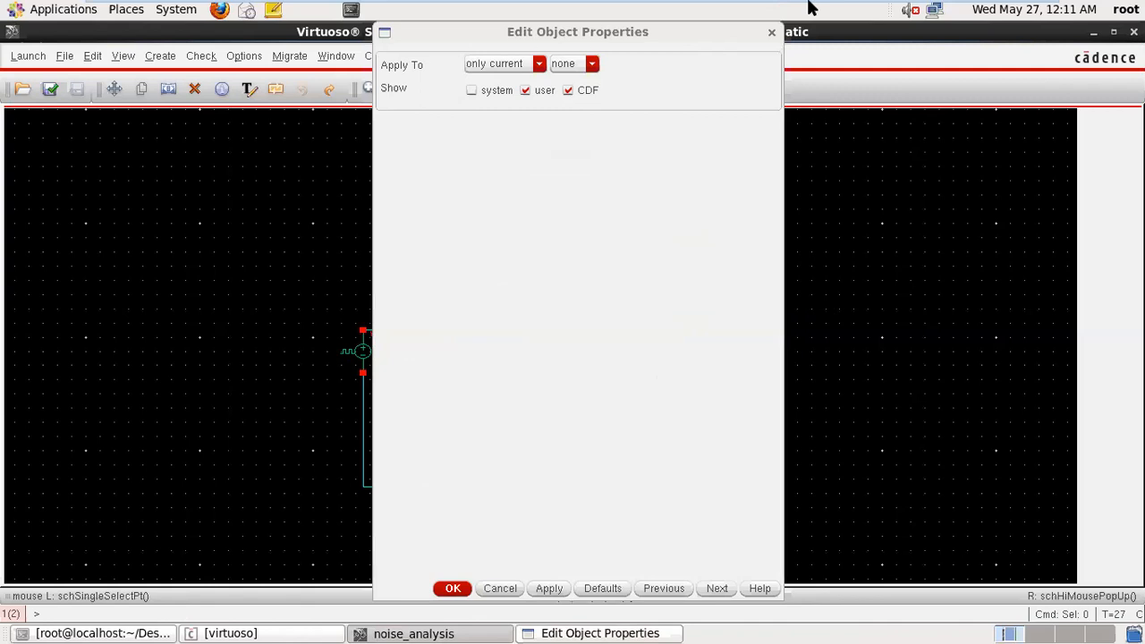
# - Reopen the properties of the input pulse source V0 and clear its AC magnitude
pyautogui.click(773, 33)
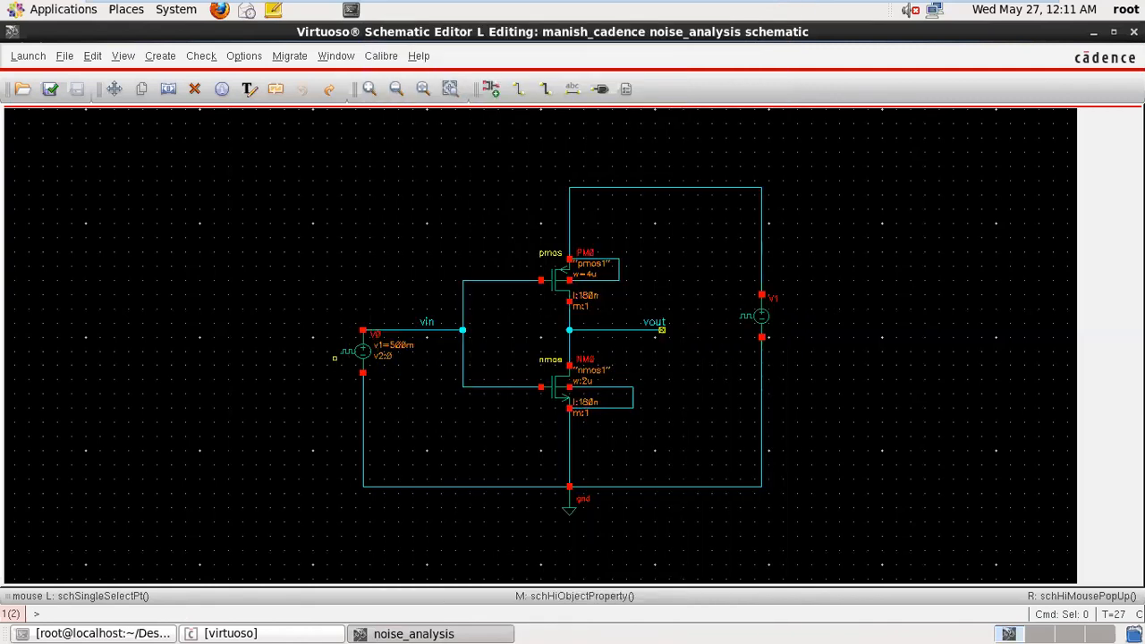
pyautogui.middleClick(348, 355)
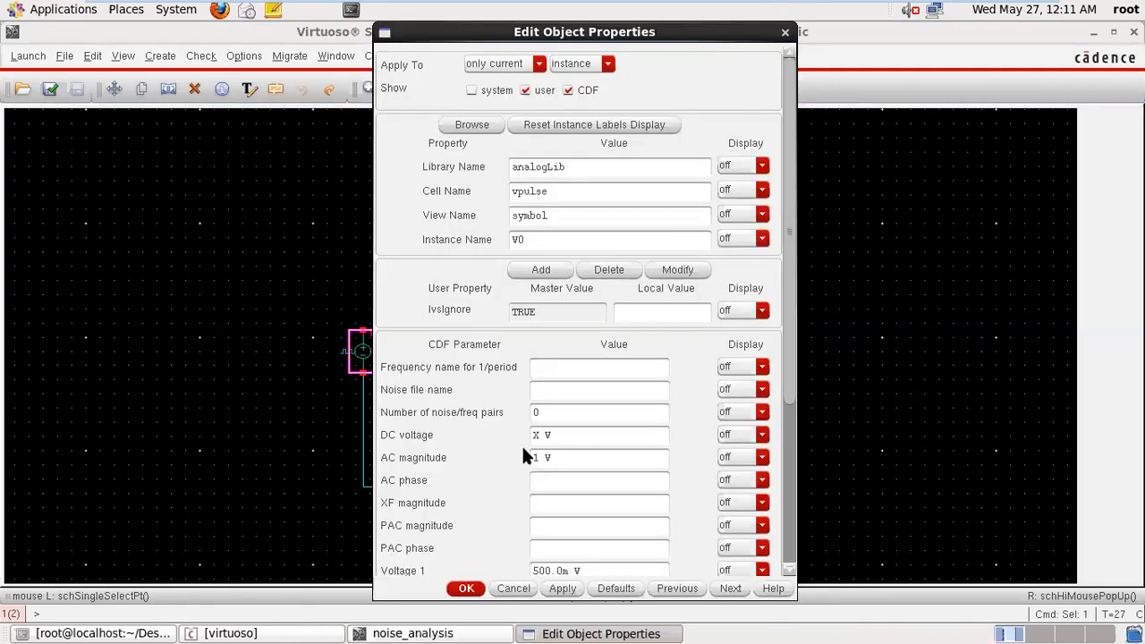
pyautogui.click(533, 456)
pyautogui.moveTo(792, 384); pyautogui.dragTo(792, 501)
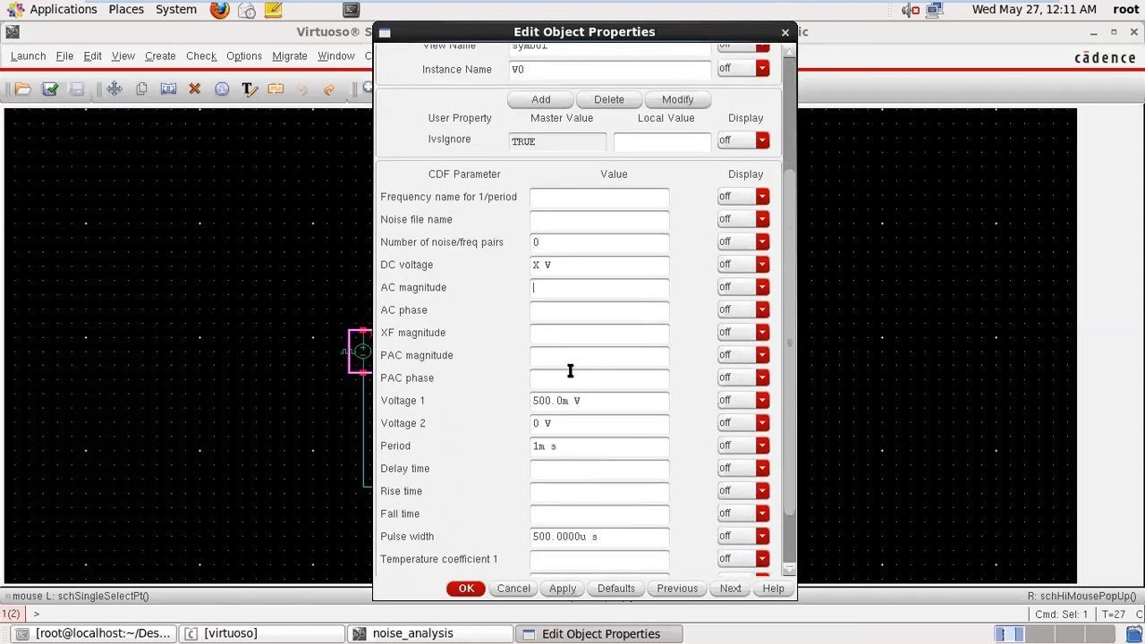
# - Clear Voltage 1, Voltage 2 and the pulse width of the input pulse source V0, and accept the property changes
pyautogui.moveTo(591, 401); pyautogui.dragTo(483, 408)
pyautogui.press('BackSpace')
pyautogui.moveTo(556, 424); pyautogui.dragTo(503, 445)
pyautogui.press('BackSpace')
pyautogui.rightClick(590, 537)
pyautogui.click(562, 528)
pyautogui.press('Delete')
pyautogui.press('Delete')
pyautogui.press('Delete')
pyautogui.press('Delete')
pyautogui.press('Delete')
pyautogui.click(466, 588)
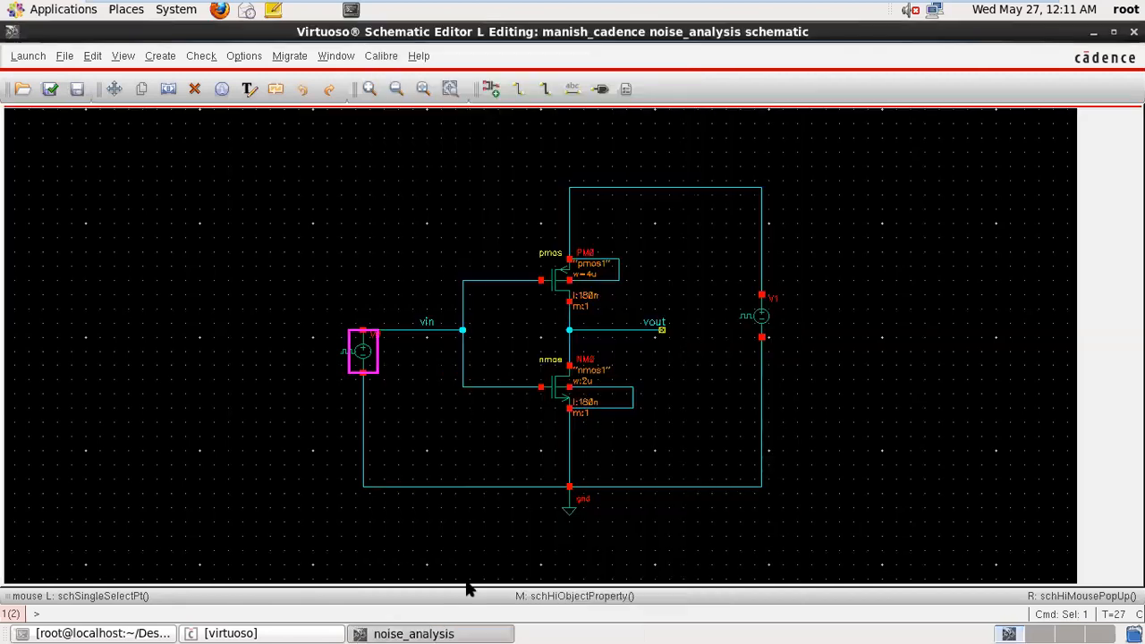
pyautogui.click(412, 422)
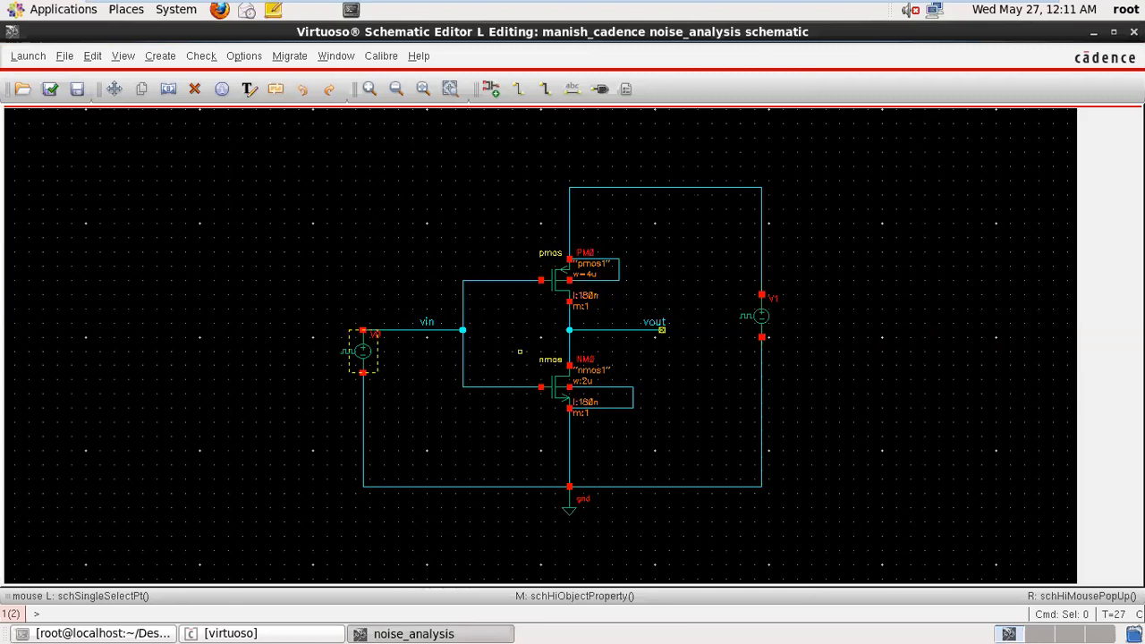
# - Examine the DC voltage and AC magnitude in the properties of the supply source V1
pyautogui.middleClick(761, 327)
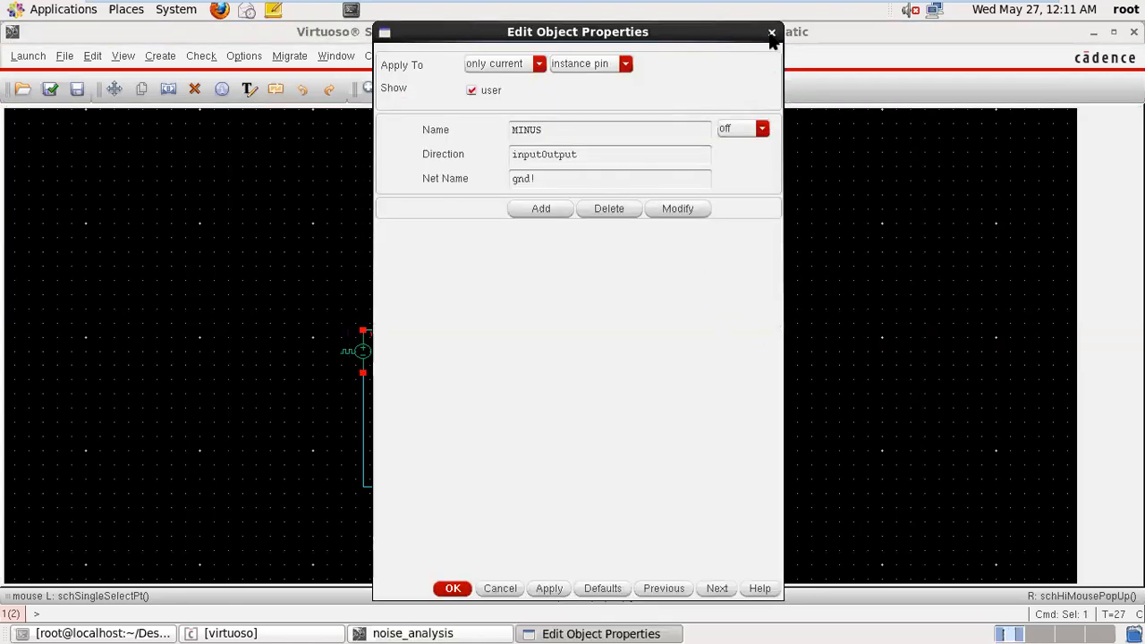
pyautogui.click(771, 33)
pyautogui.click(784, 301)
pyautogui.middleClick(750, 315)
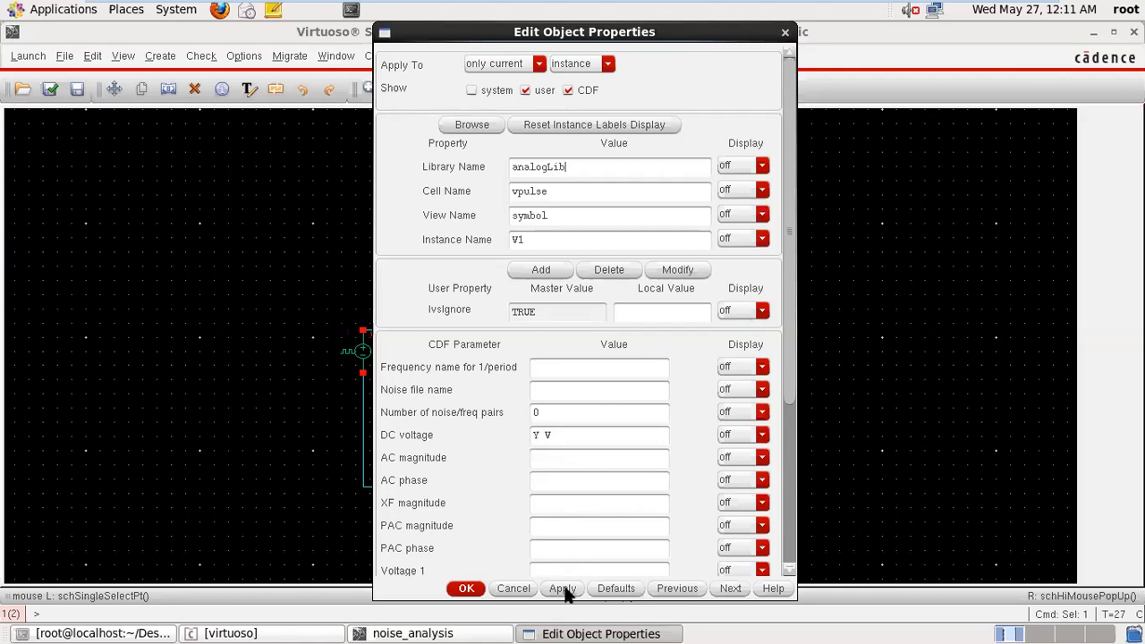
pyautogui.click(466, 588)
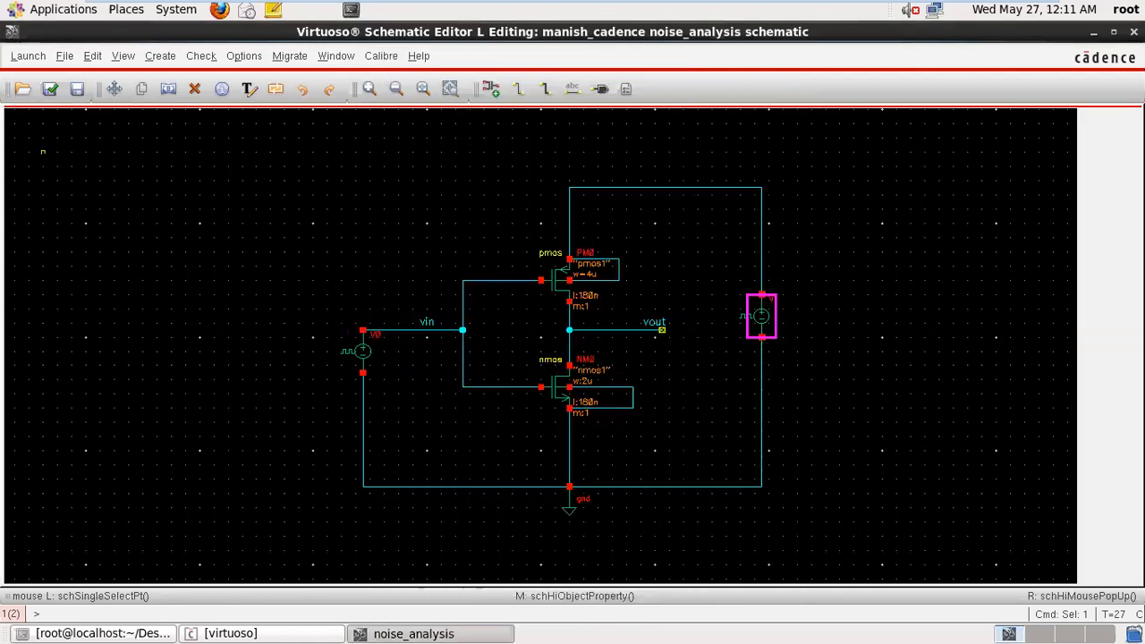
# - Check and save the noise_analysis schematic, and launch ADE L for it
pyautogui.click(51, 89)
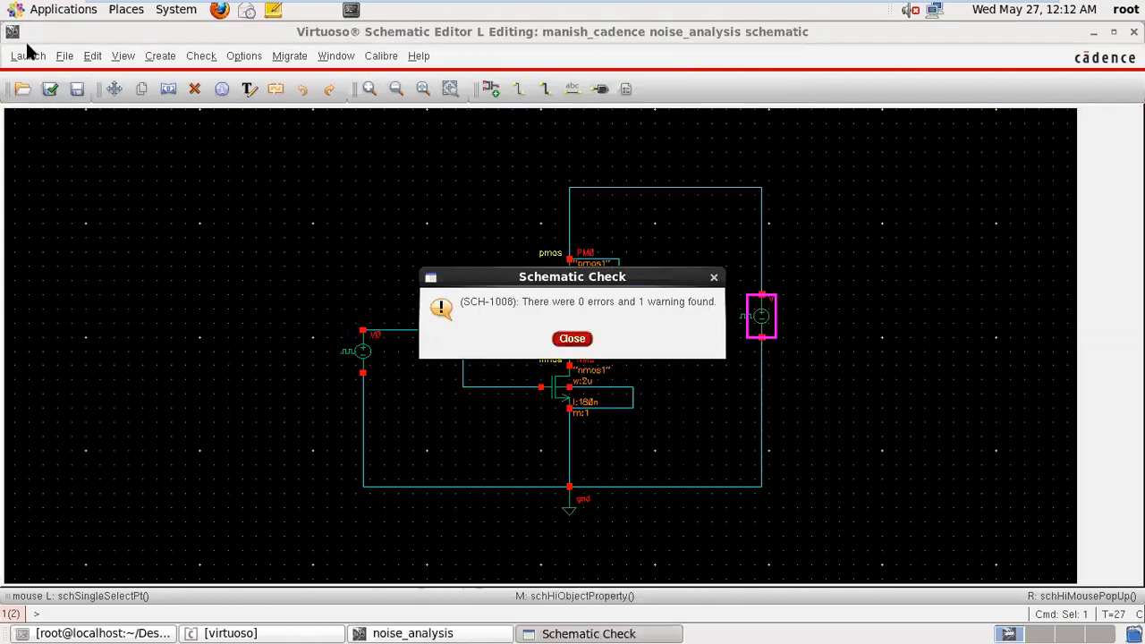
pyautogui.click(572, 338)
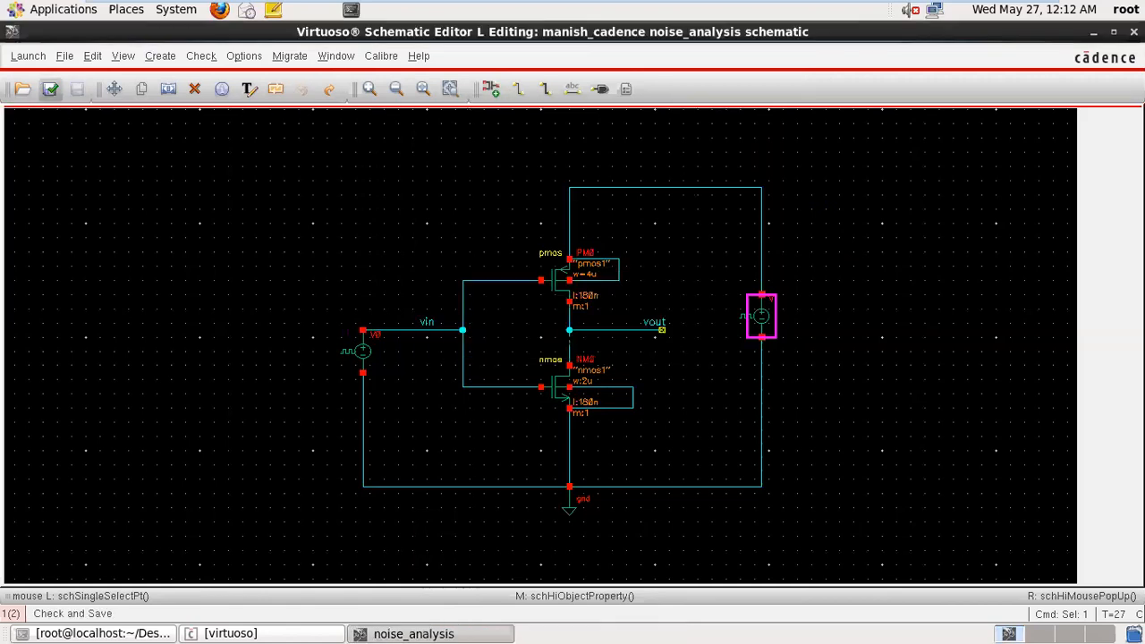
pyautogui.click(20, 59)
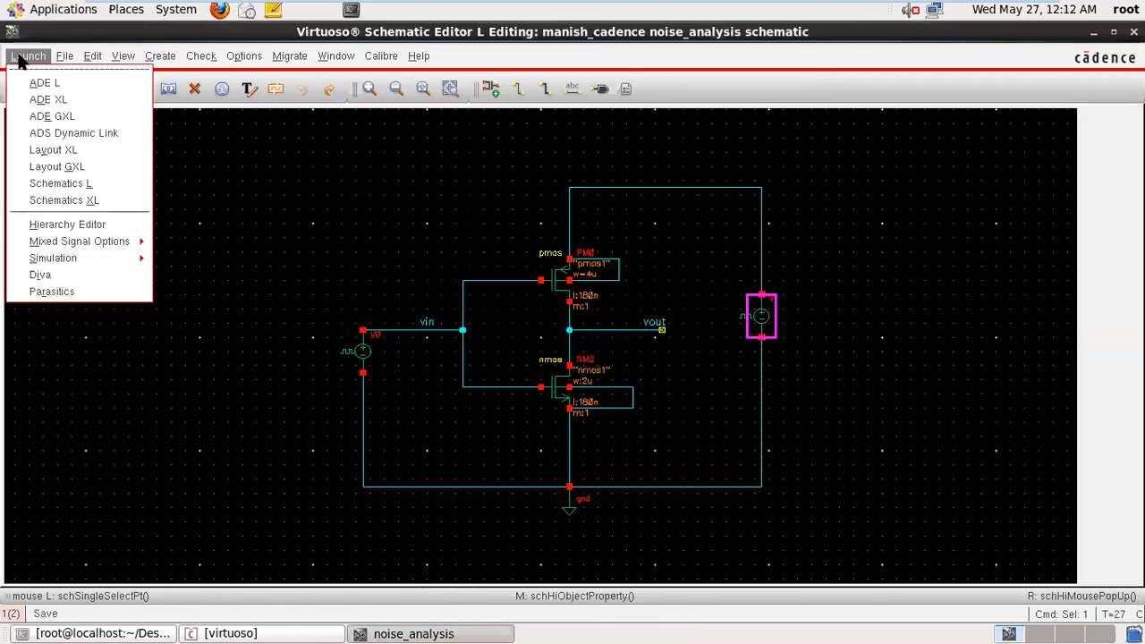
pyautogui.click(55, 87)
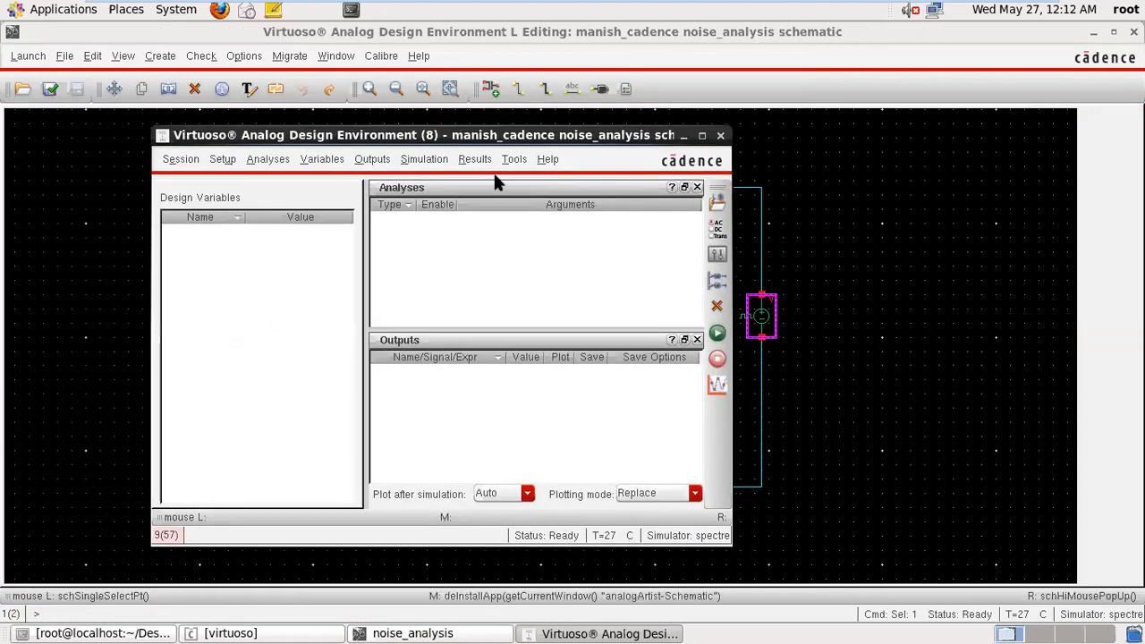
# - Load the simulation state state123 of the cell inverter_analysis from the library manish_cadence
pyautogui.click(179, 161)
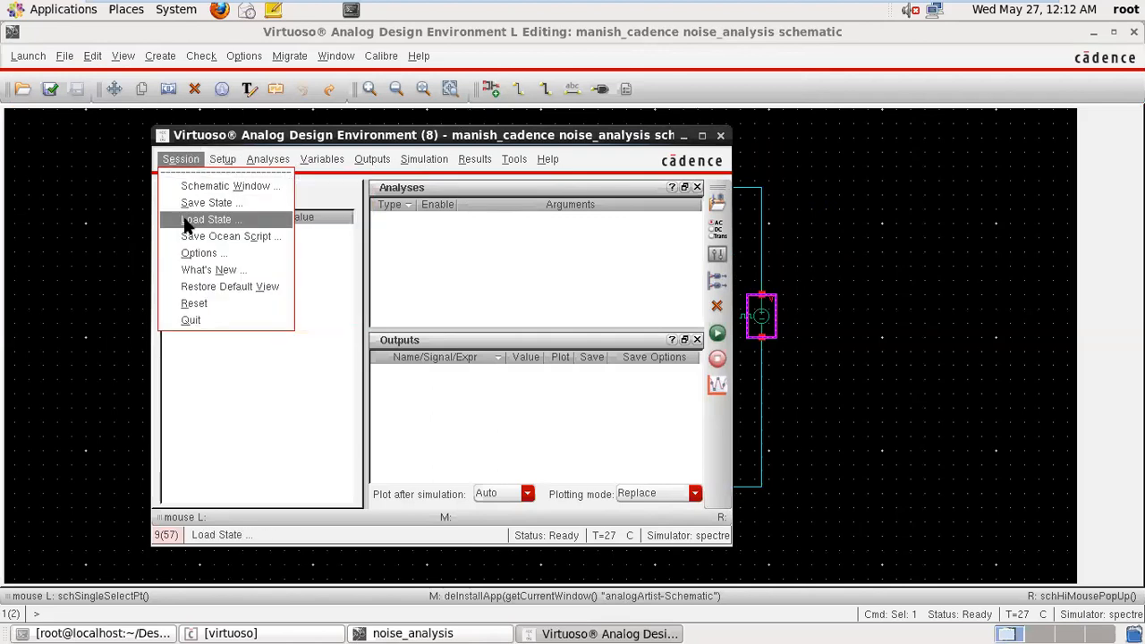
pyautogui.click(185, 221)
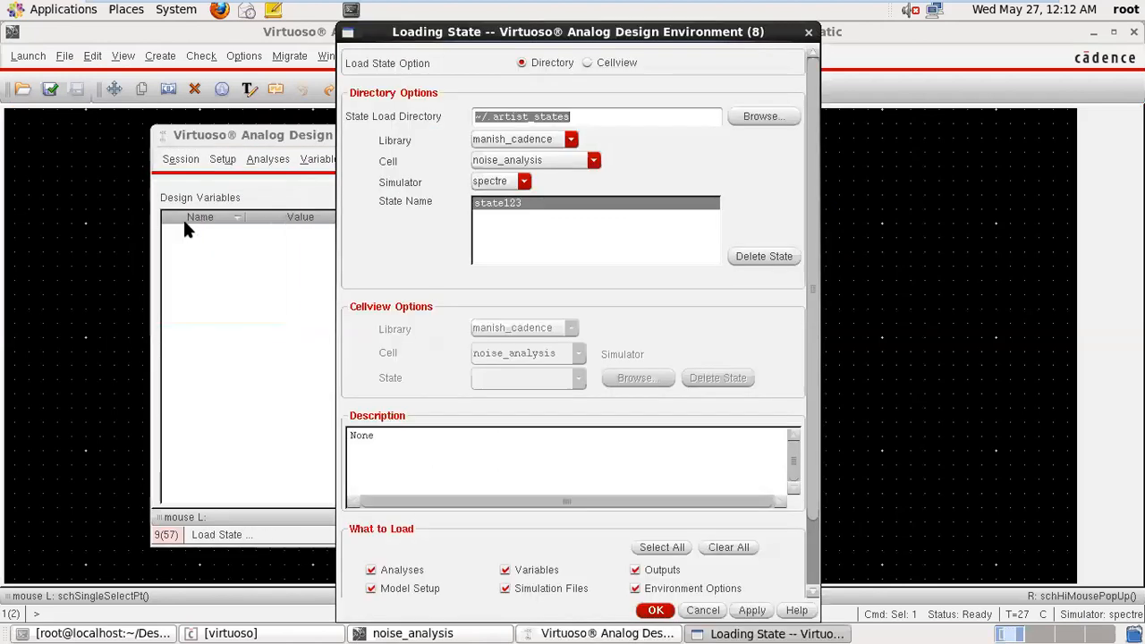
pyautogui.click(548, 162)
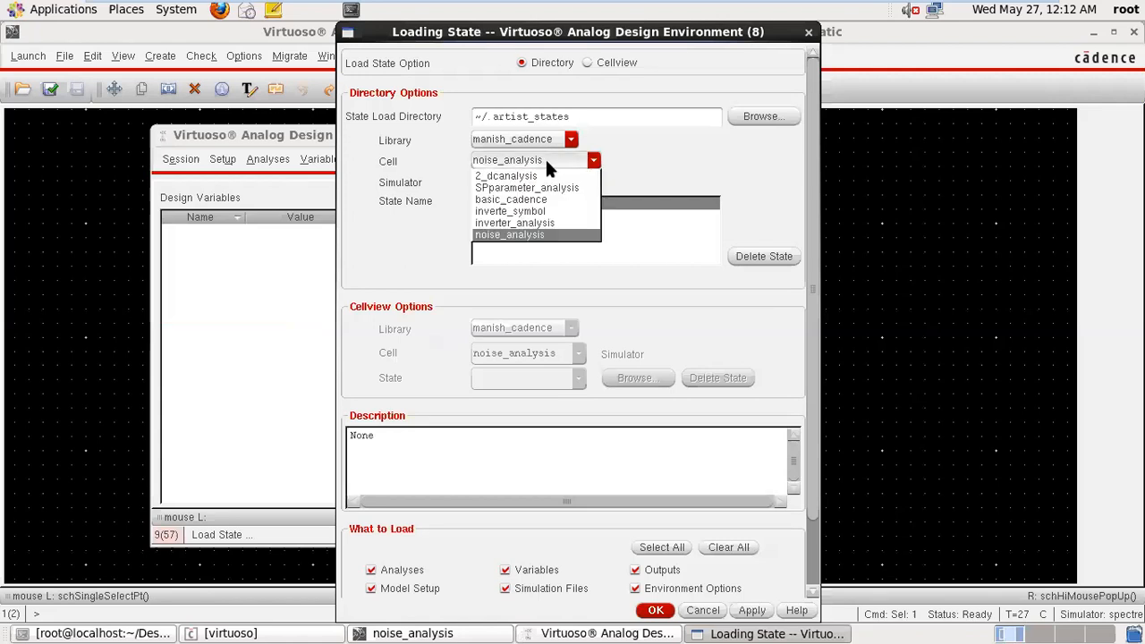
pyautogui.click(529, 212)
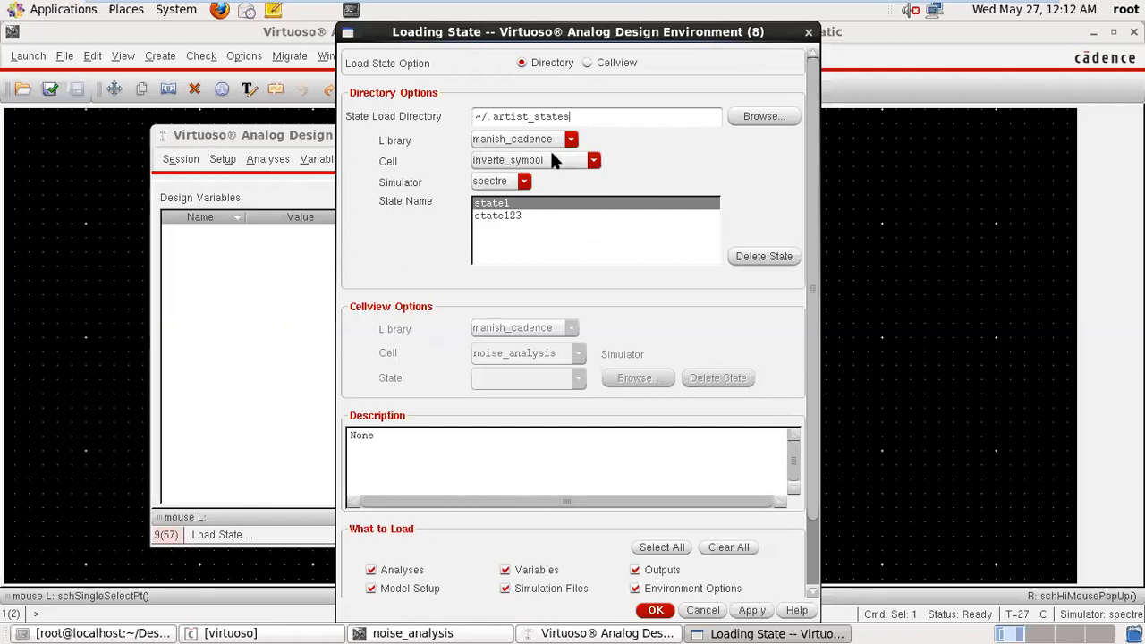
pyautogui.click(552, 159)
pyautogui.click(533, 222)
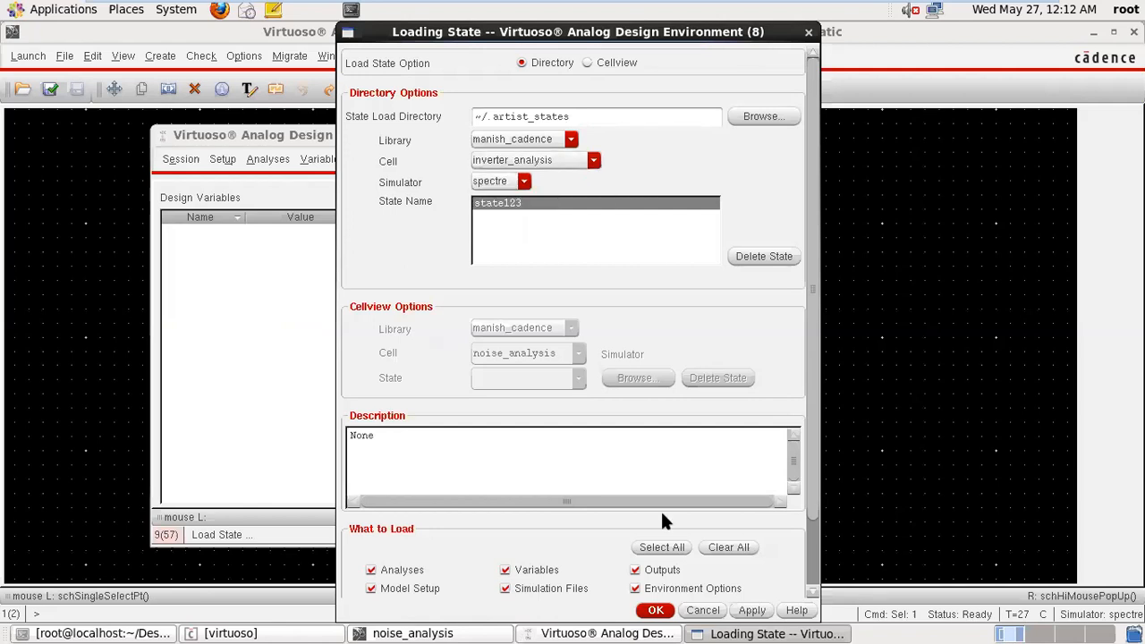
pyautogui.click(657, 611)
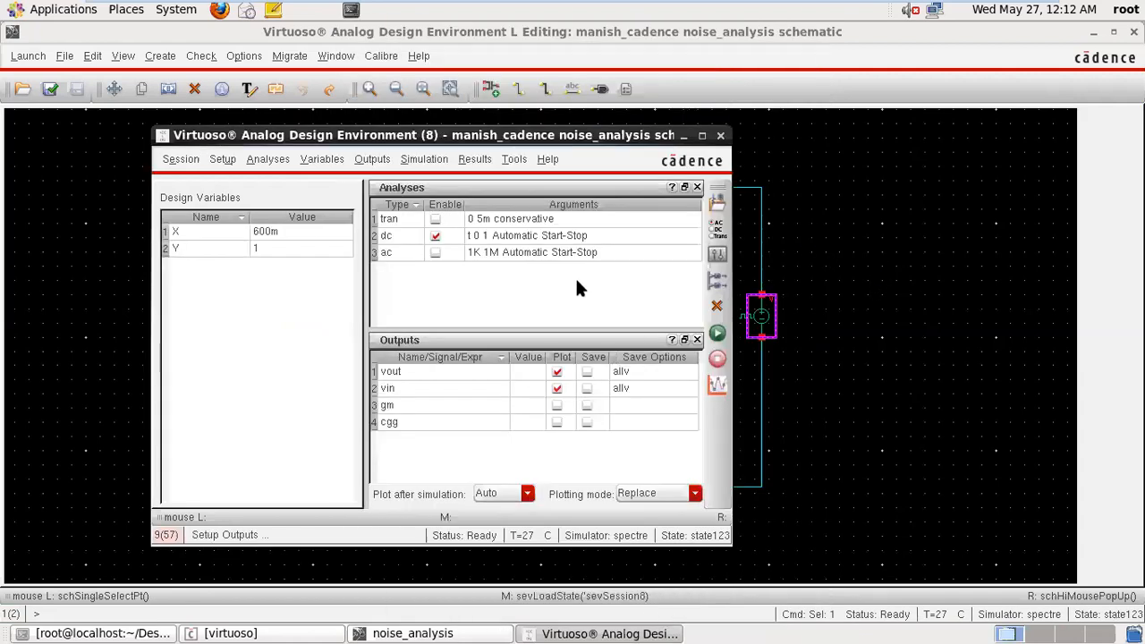
# - Choose a noise analysis with a frequency sweep from 1k to 100k
pyautogui.click(717, 228)
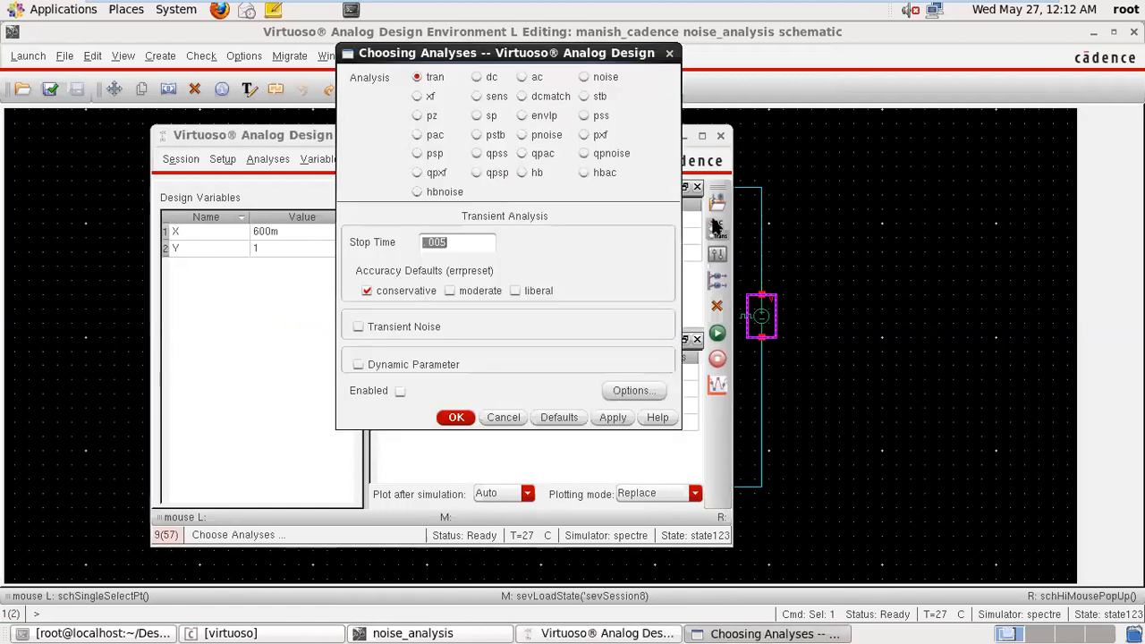
pyautogui.click(582, 76)
pyautogui.click(504, 320)
pyautogui.write('1k')
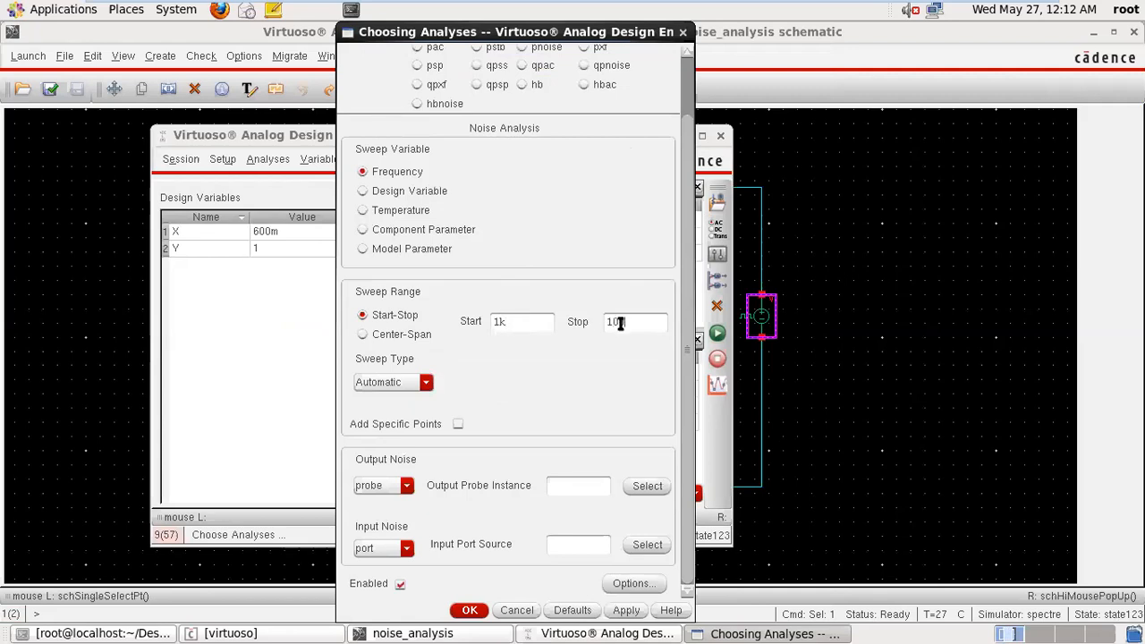
# - Set the output noise to voltage, with the vout net as positive output node and gnd! as negative output node
pyautogui.click(639, 489)
pyautogui.click(404, 485)
pyautogui.click(381, 498)
pyautogui.moveTo(302, 126); pyautogui.dragTo(545, 161)
pyautogui.click(545, 161)
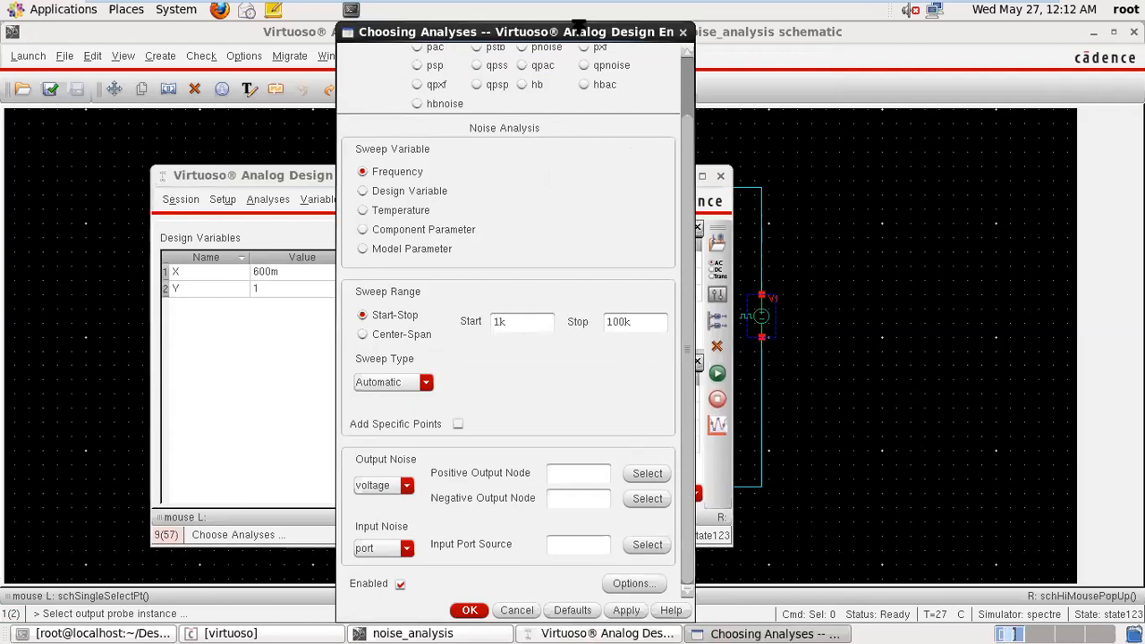
pyautogui.moveTo(555, 29); pyautogui.dragTo(974, 29)
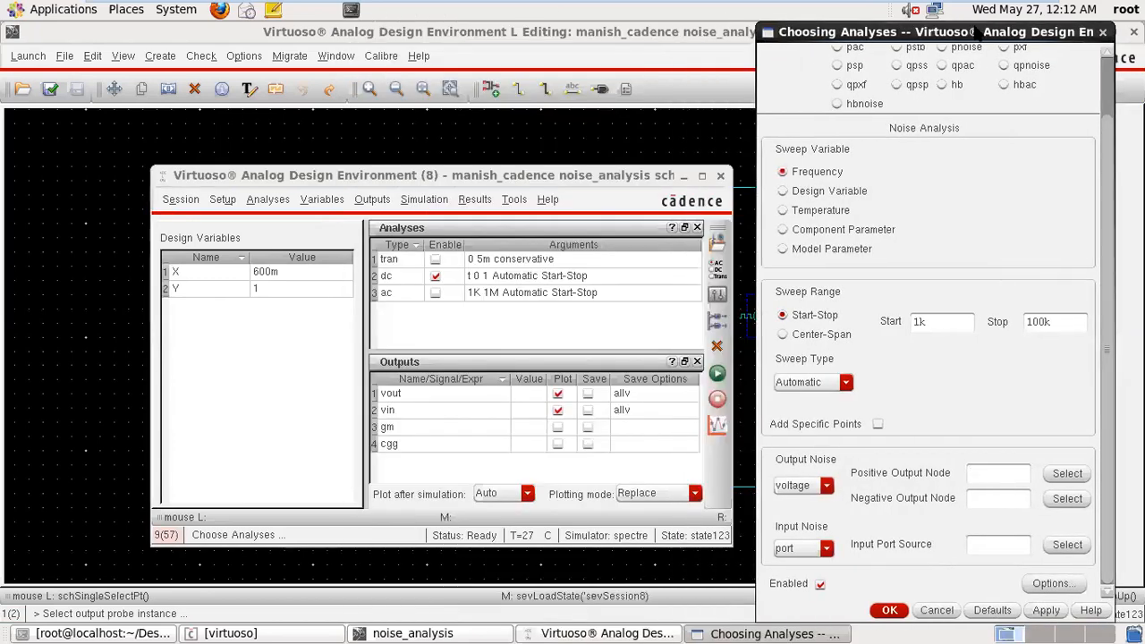
pyautogui.click(684, 175)
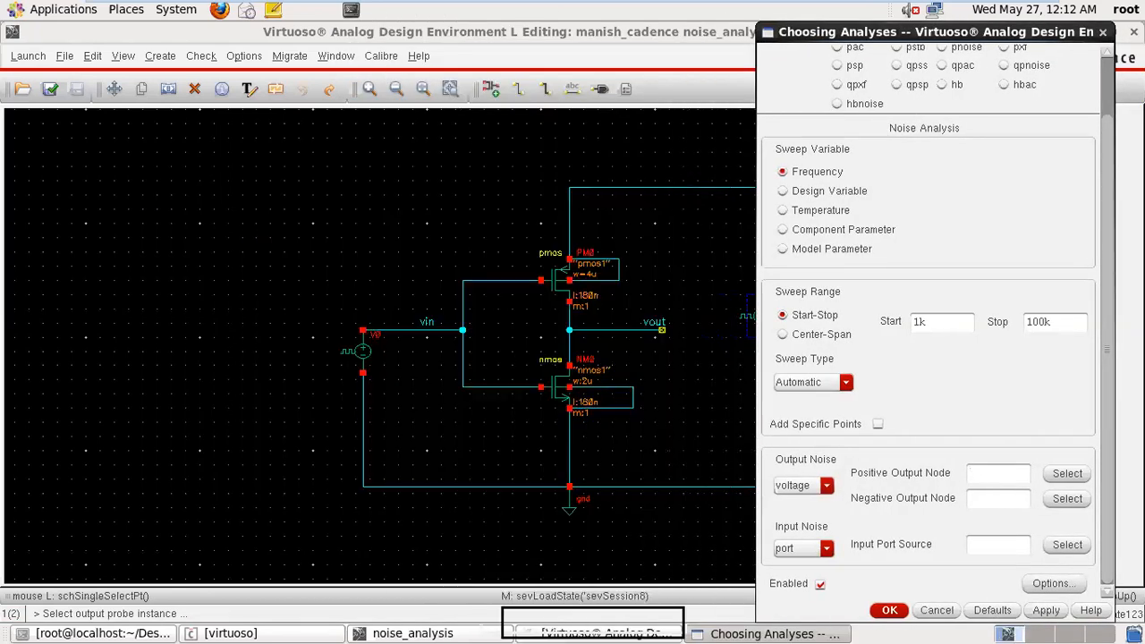
pyautogui.click(632, 331)
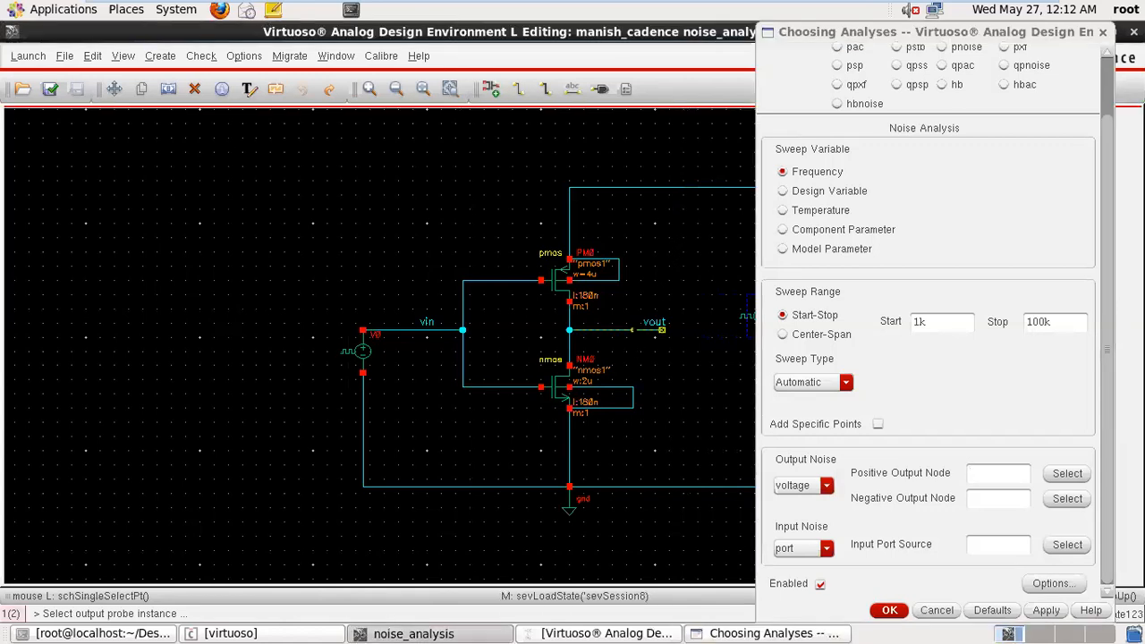
pyautogui.click(1068, 473)
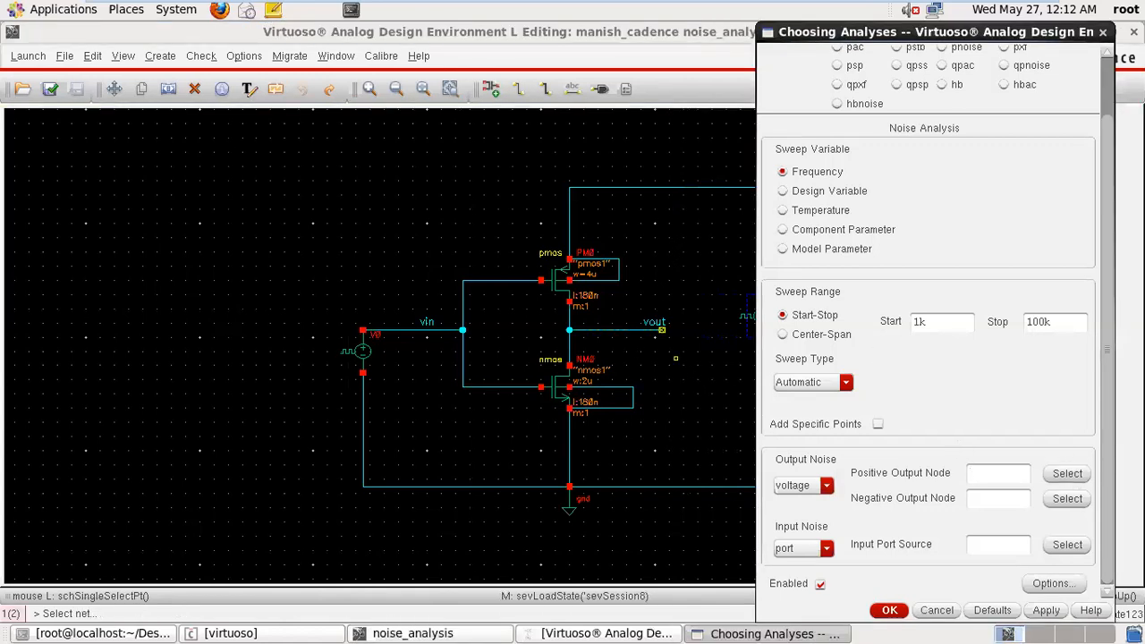
pyautogui.click(642, 331)
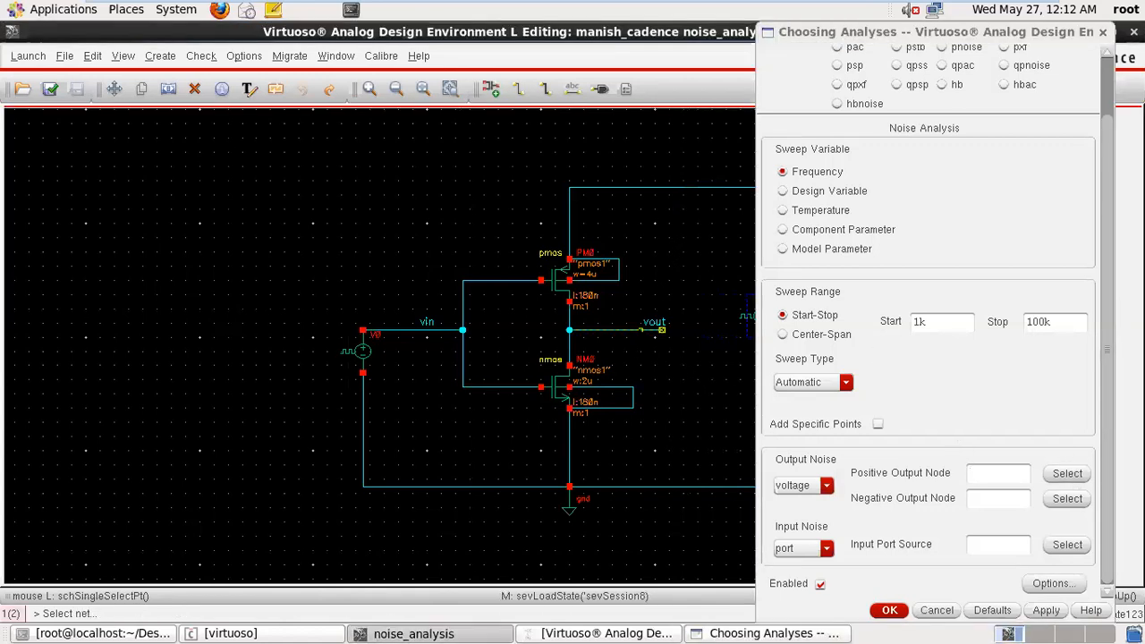
pyautogui.click(1065, 500)
pyautogui.click(712, 488)
# - Set the input noise to voltage with V0 as the input voltage source, and confirm the noise analysis
pyautogui.click(826, 552)
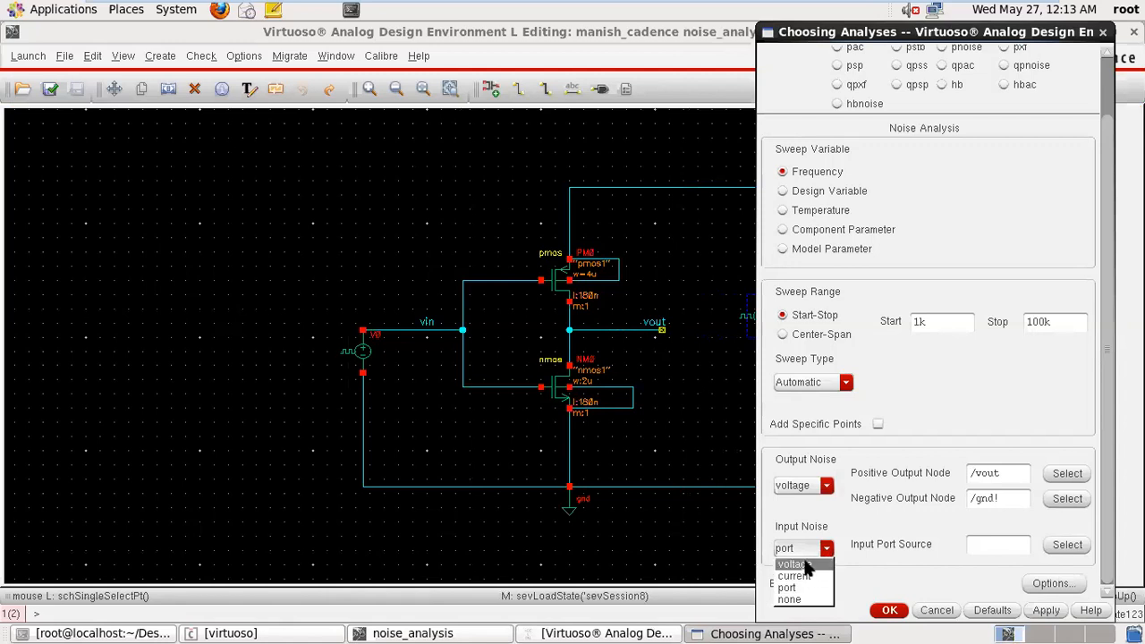
pyautogui.click(795, 565)
pyautogui.click(1065, 546)
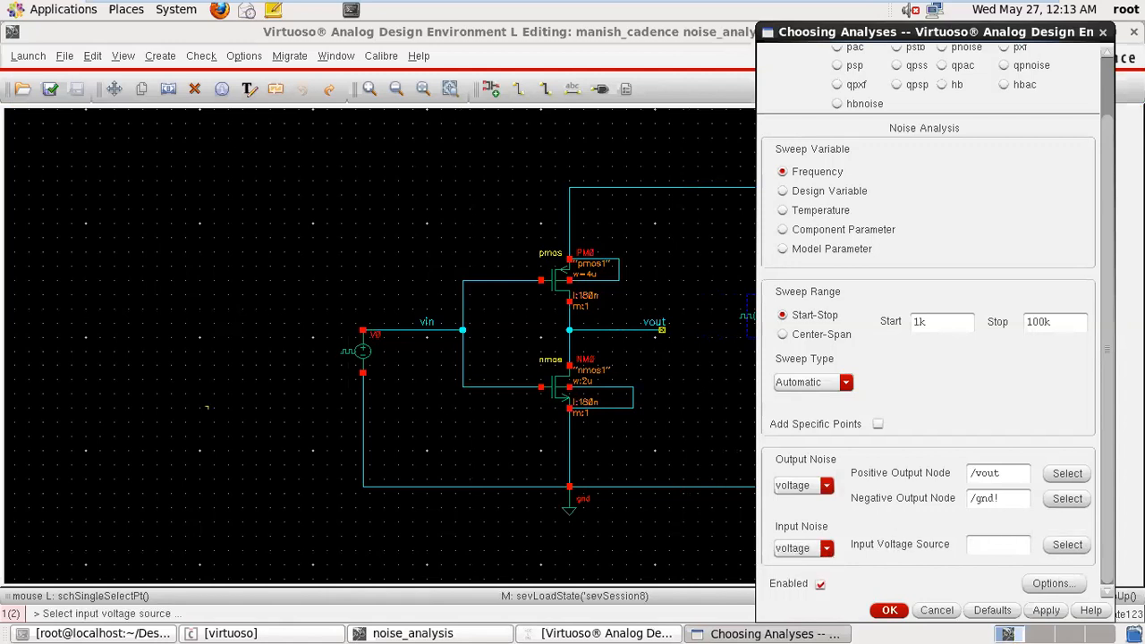
pyautogui.click(362, 354)
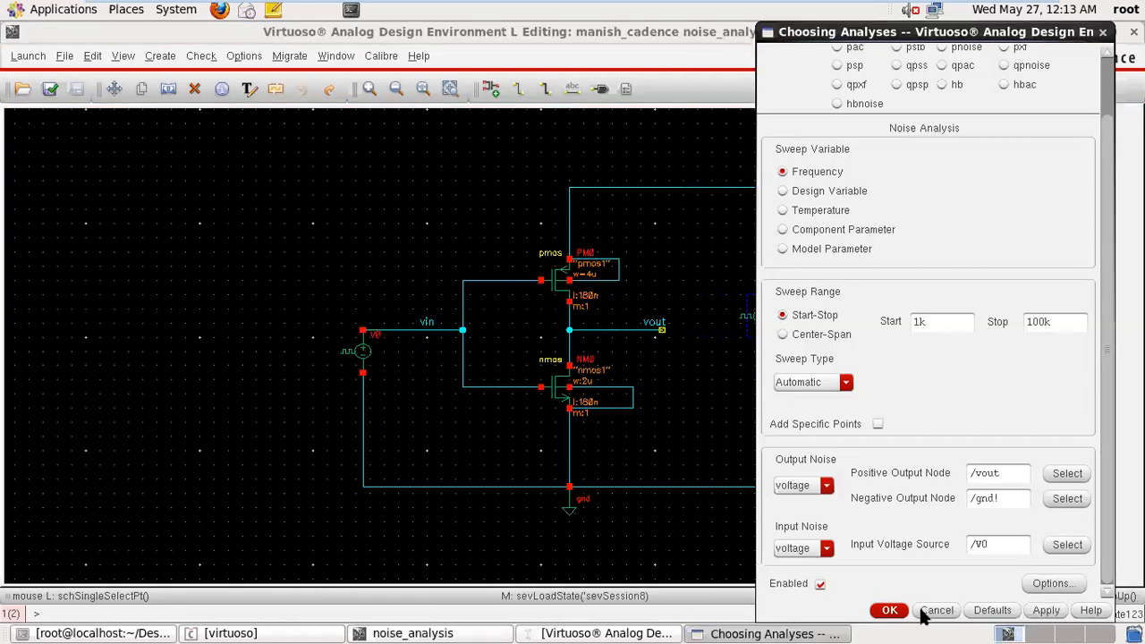
pyautogui.click(890, 610)
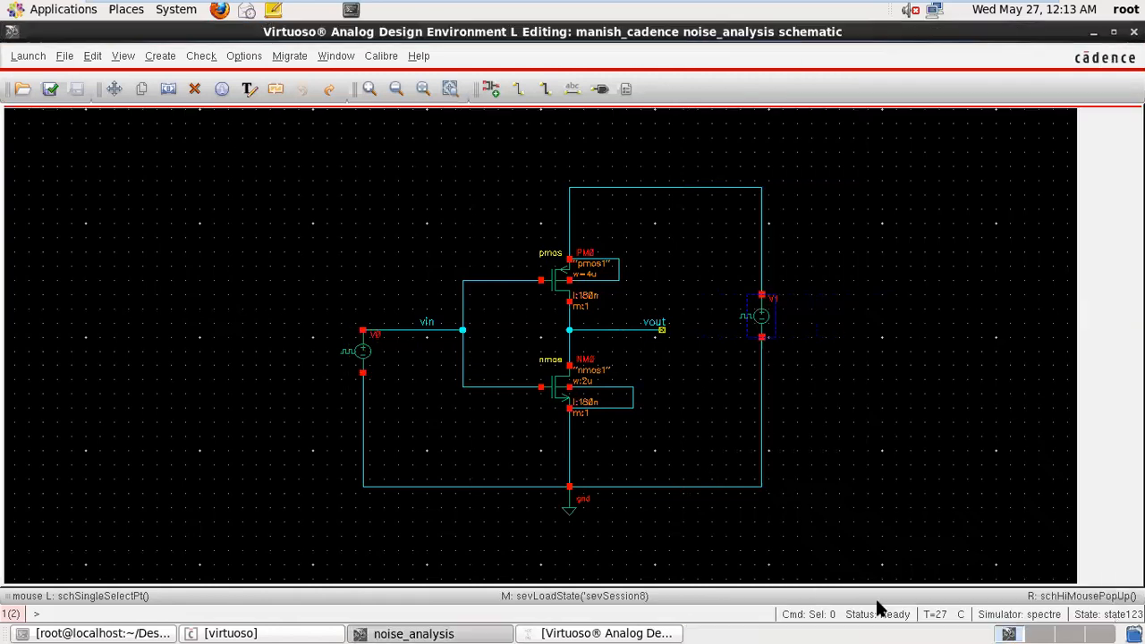
# - Disable the dc analysis in the simulation setup and run the noise simulation
pyautogui.click(629, 634)
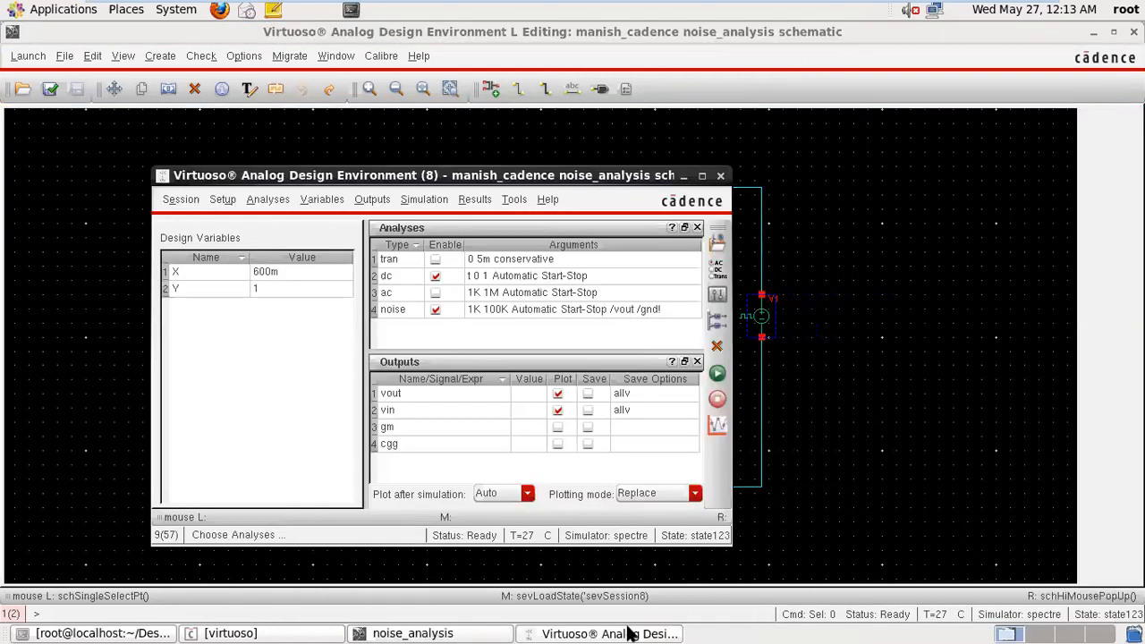
pyautogui.click(436, 277)
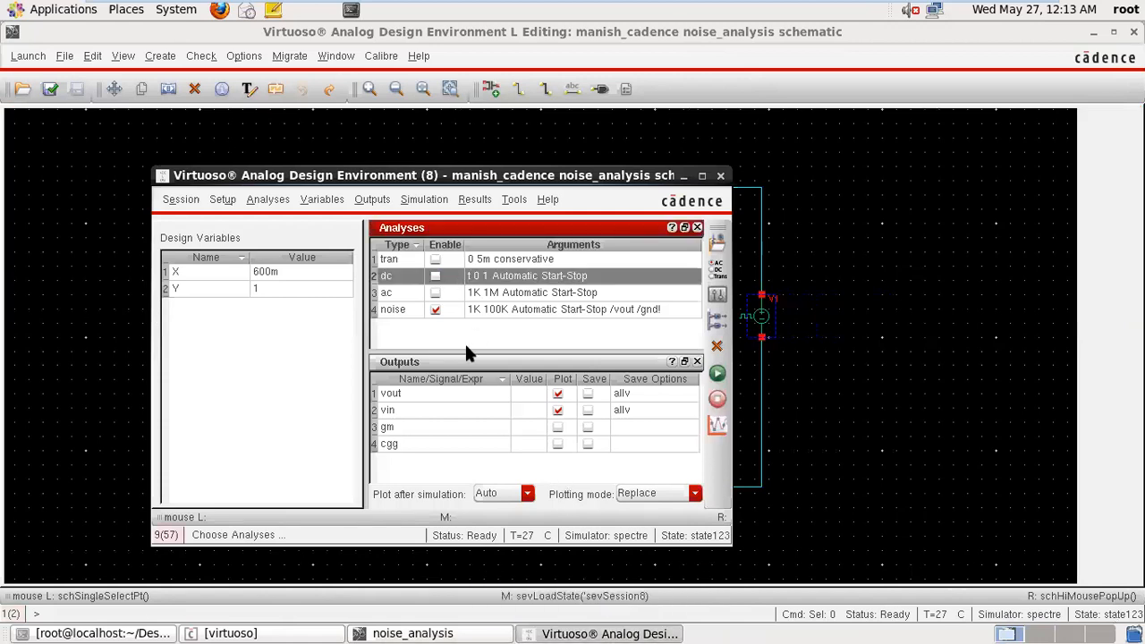
pyautogui.click(718, 373)
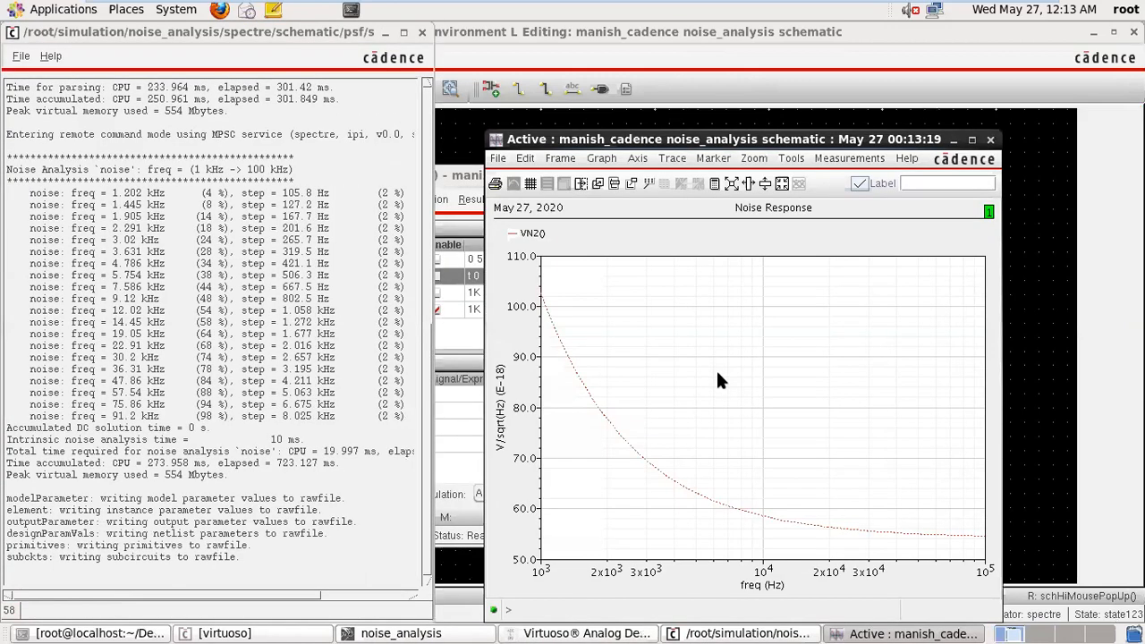
# - Minimize the simulation log, close the noise response plot, and move the simulation setup window aside
pyautogui.click(387, 33)
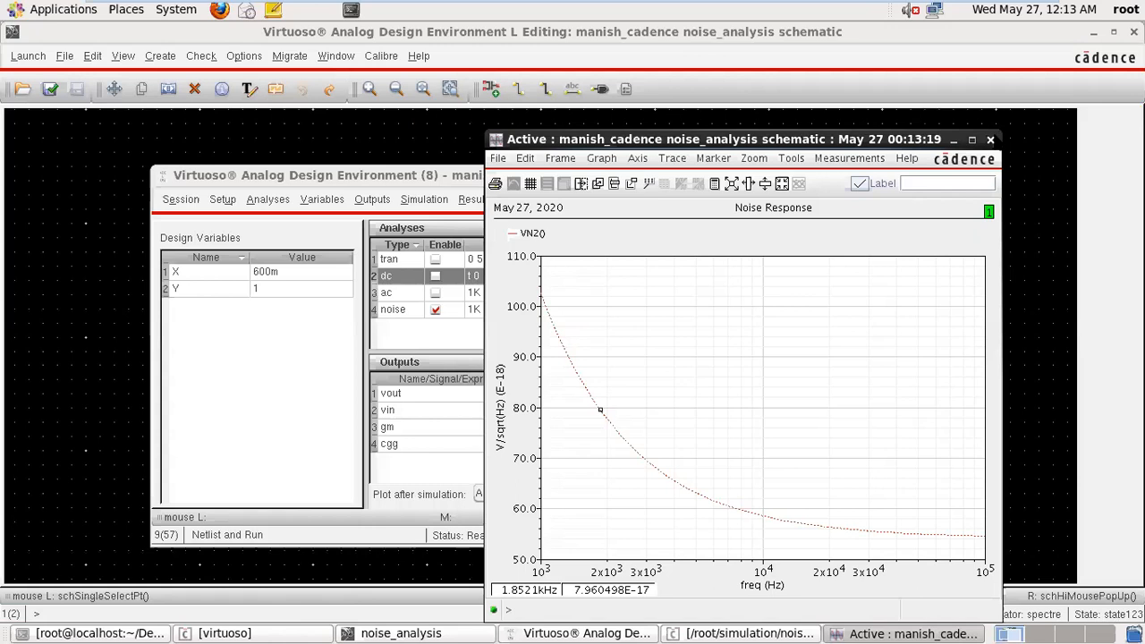
pyautogui.click(991, 140)
pyautogui.moveTo(627, 175); pyautogui.dragTo(1017, 260)
pyautogui.moveTo(872, 9); pyautogui.dragTo(850, 9)
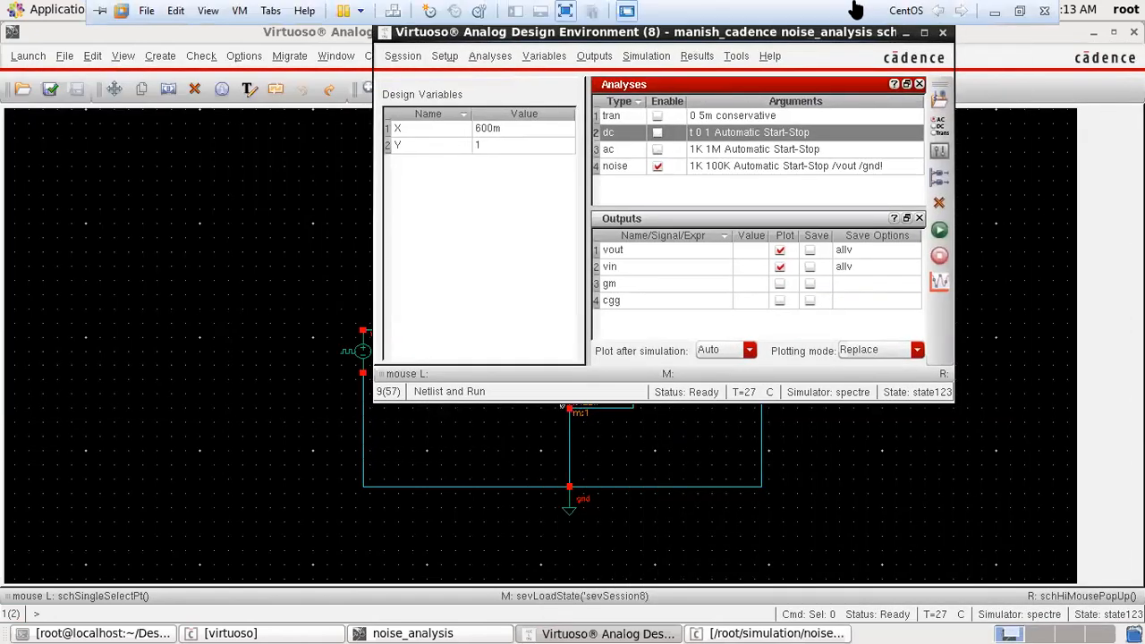
# - Open the printed noise summary setup for the simulation results and include all device types in the filter
pyautogui.click(697, 55)
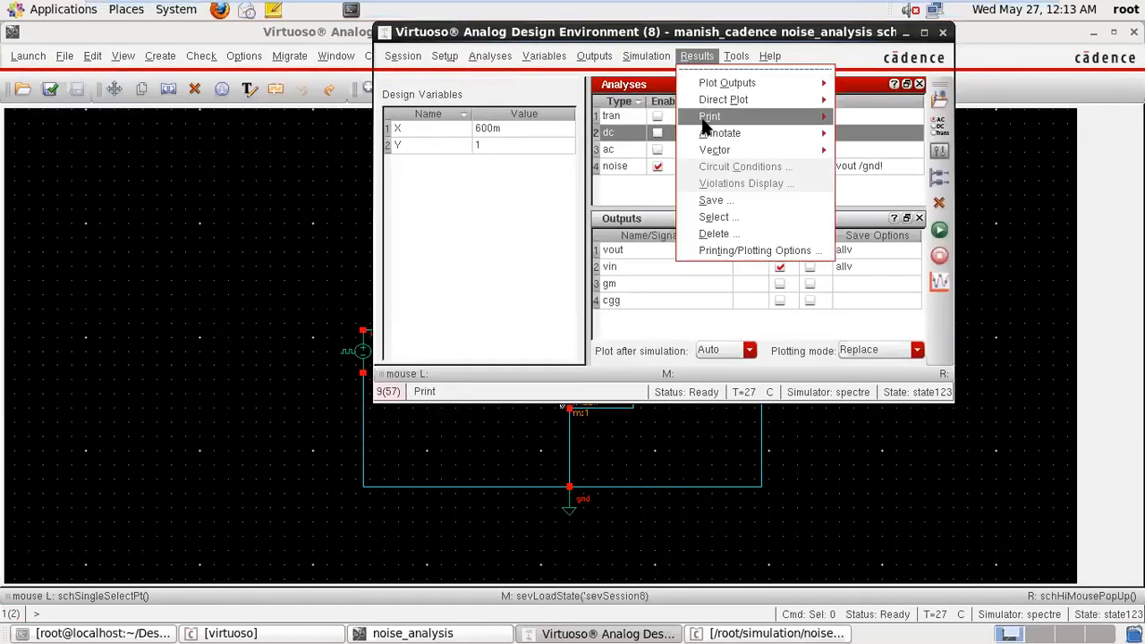
pyautogui.moveTo(707, 120)
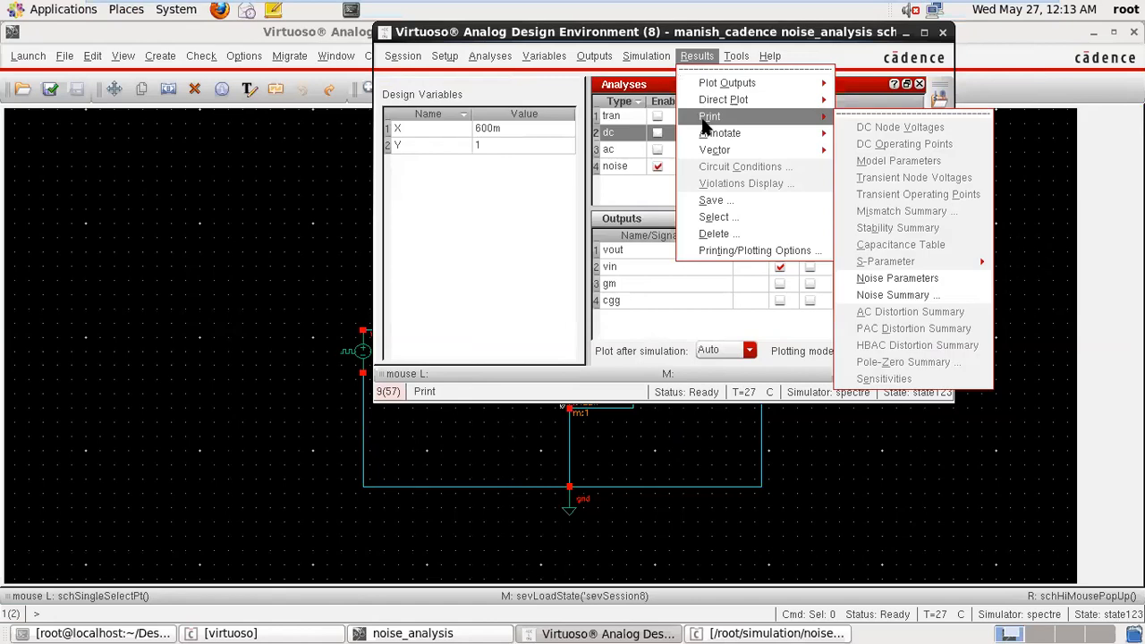
pyautogui.click(891, 296)
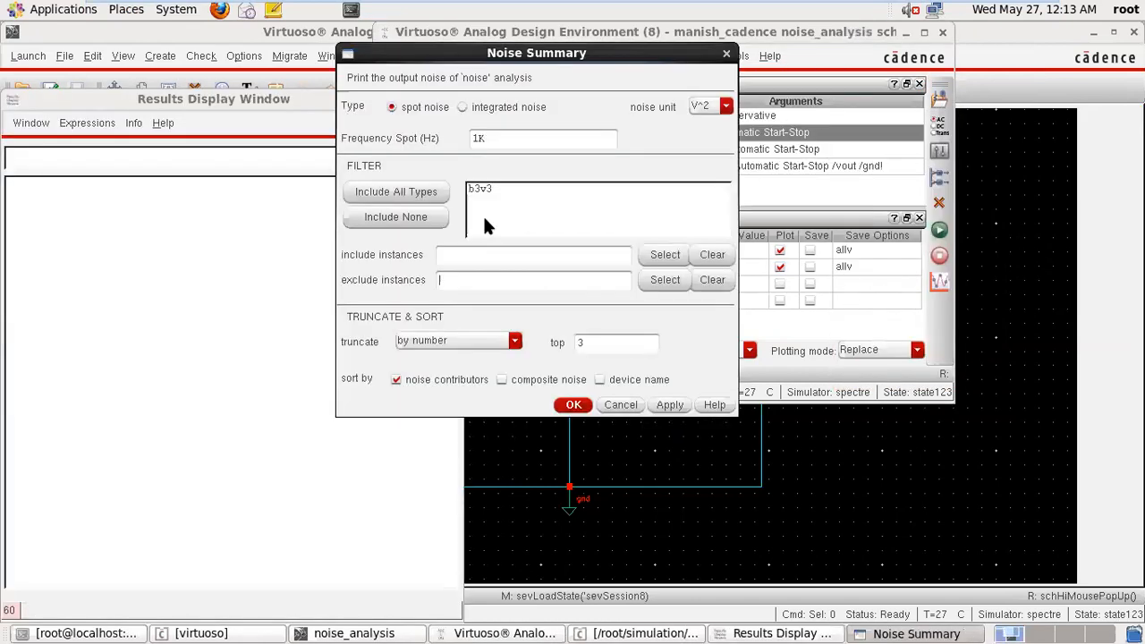
pyautogui.click(426, 188)
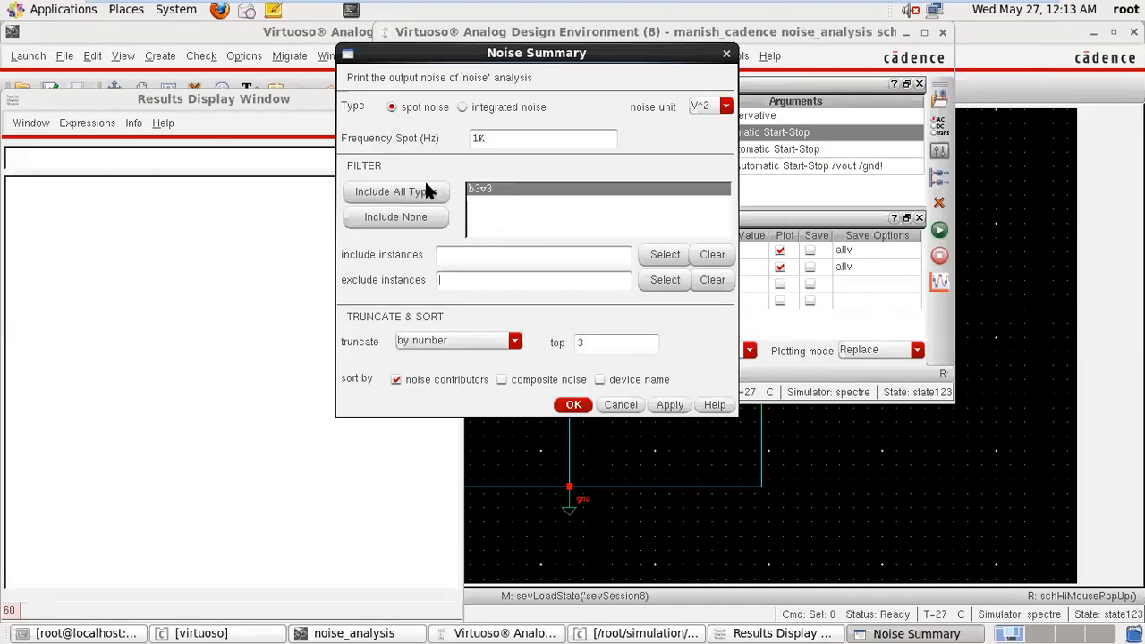
# - Include the PM0 and NM0 transistors as instances in the 1K spot noise summary and print it
pyautogui.click(906, 33)
pyautogui.moveTo(698, 53); pyautogui.dragTo(1096, 9)
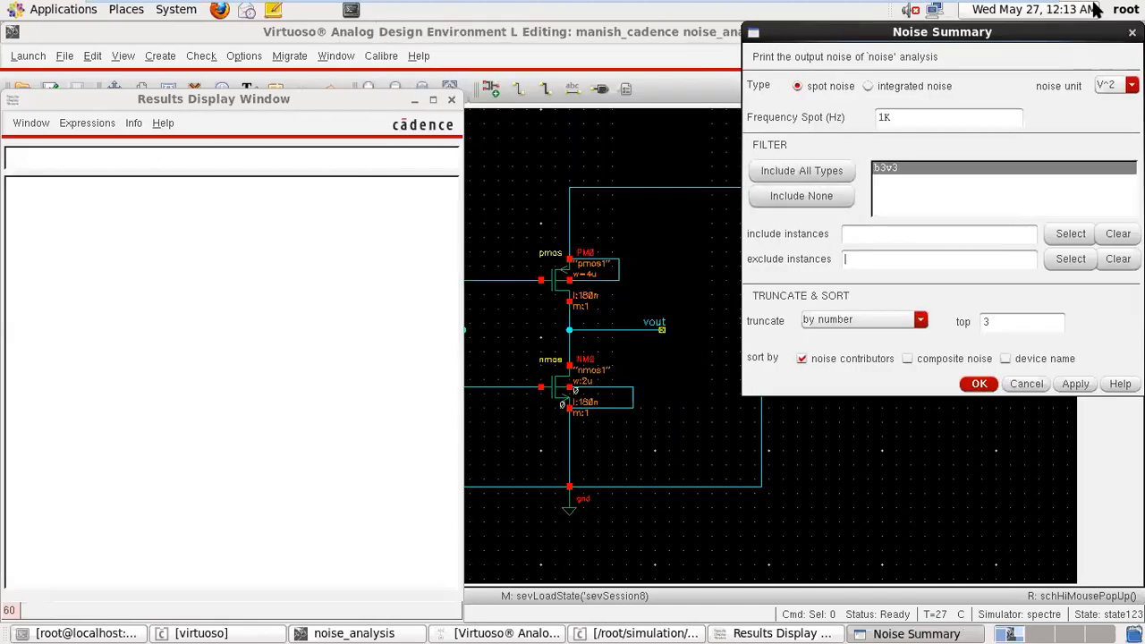
pyautogui.click(1073, 235)
pyautogui.click(556, 294)
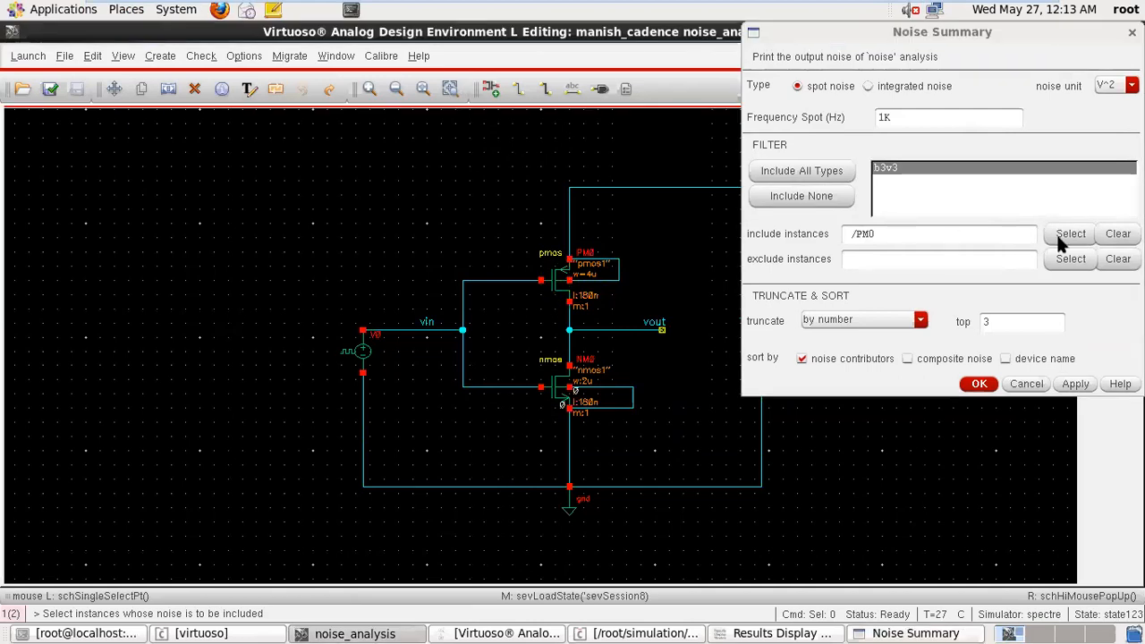
pyautogui.click(940, 259)
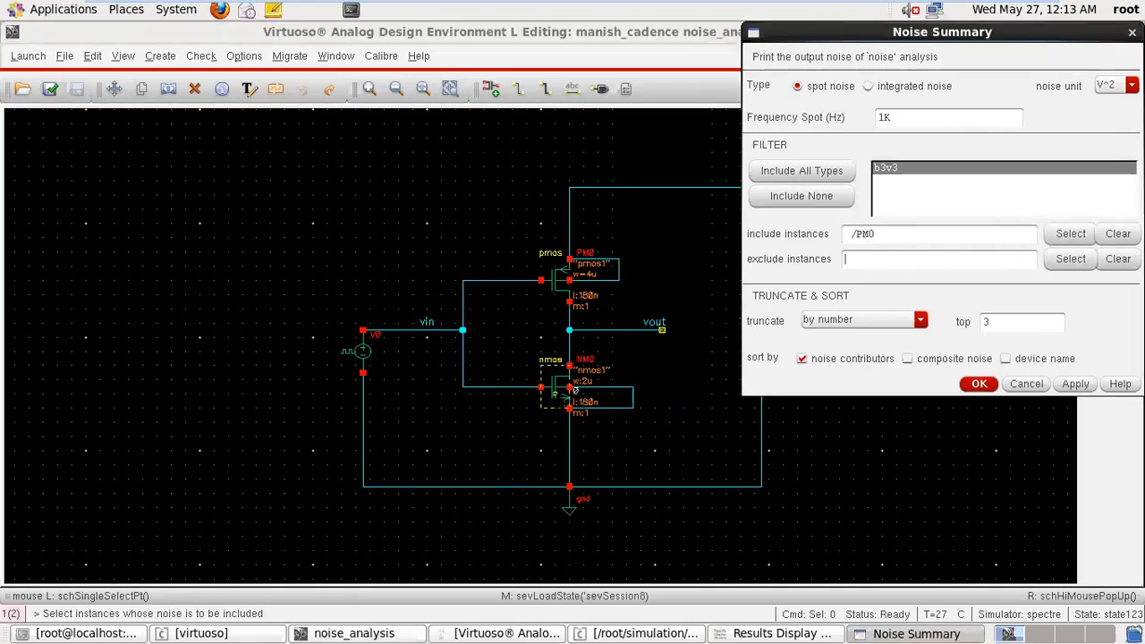
pyautogui.click(555, 394)
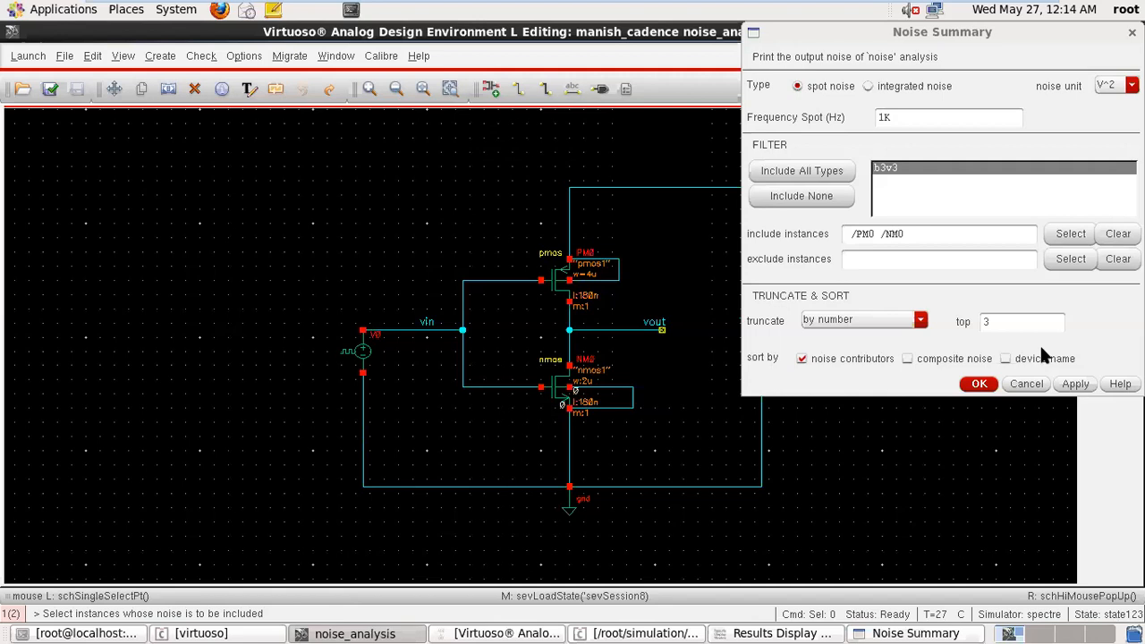
pyautogui.click(1074, 384)
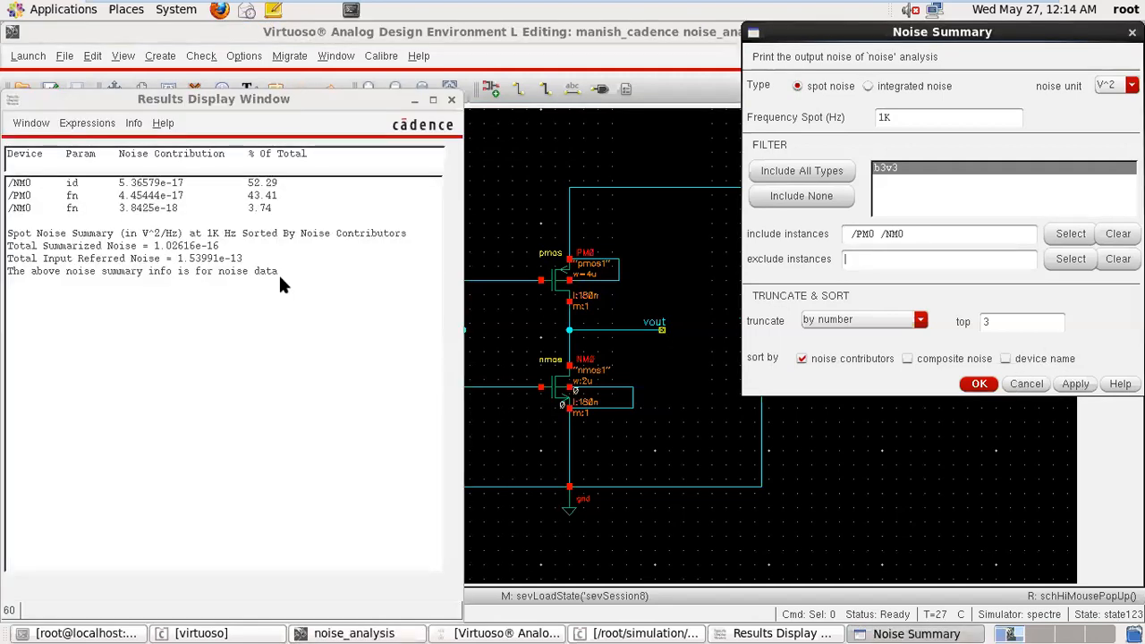
# - Examine the noise contributions of the NM0 and PM0 devices in the printed summary, and minimize the results
pyautogui.click(46, 170)
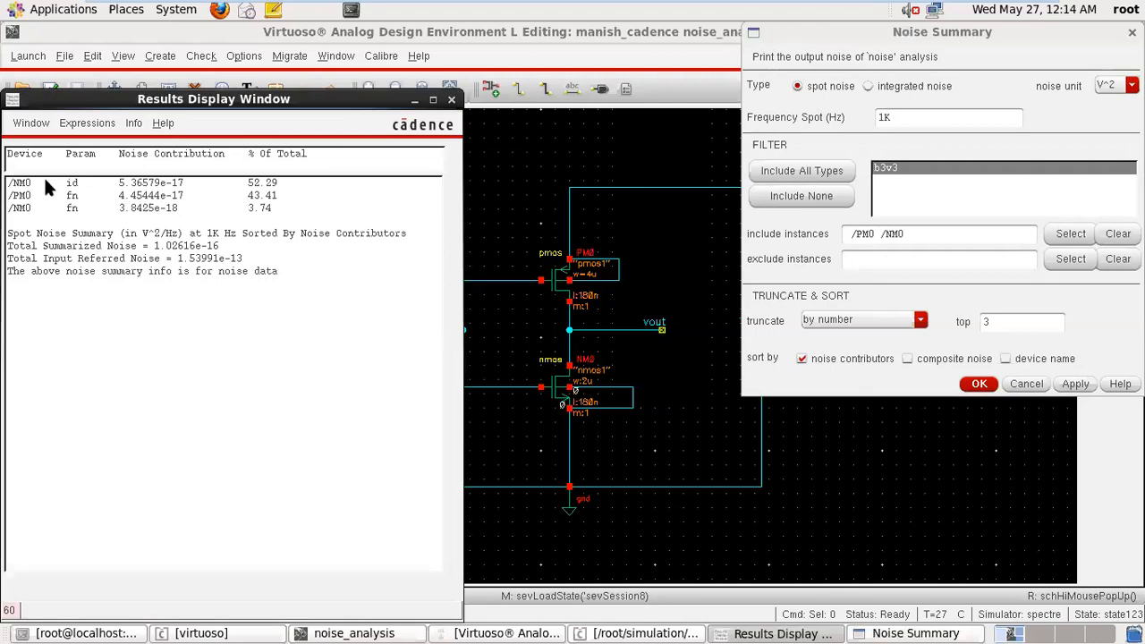
pyautogui.click(44, 179)
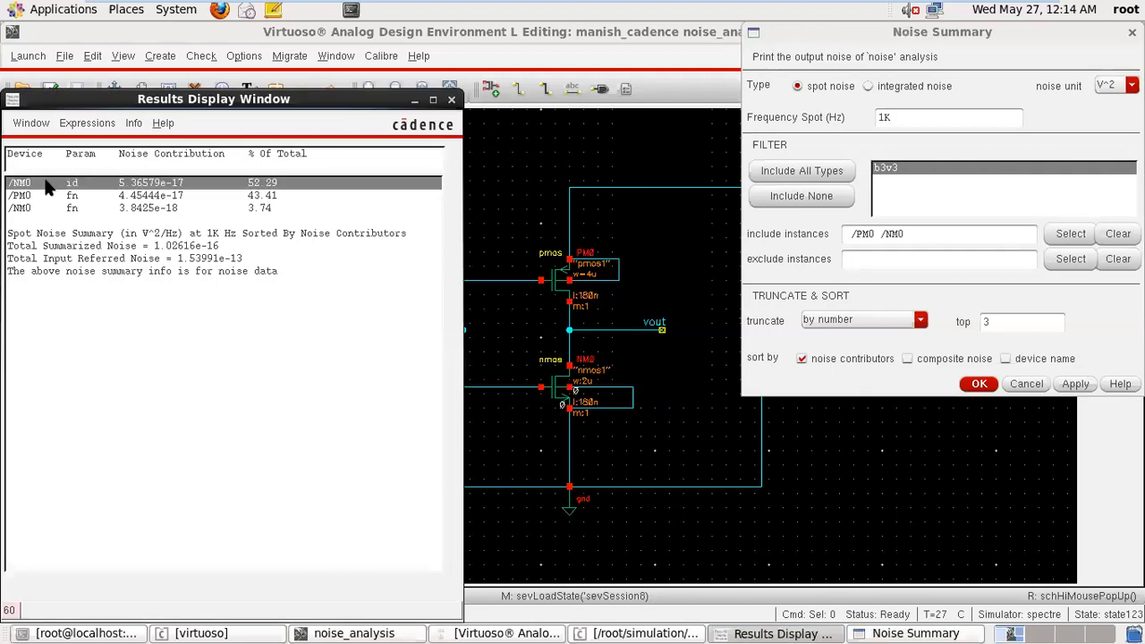
pyautogui.click(262, 197)
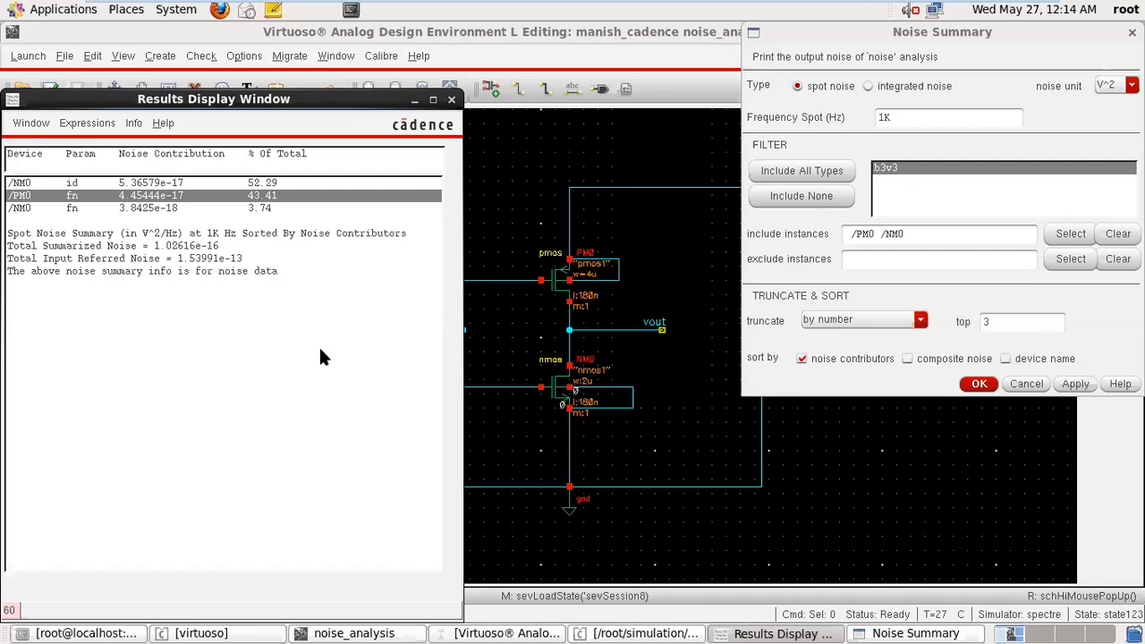
pyautogui.click(414, 100)
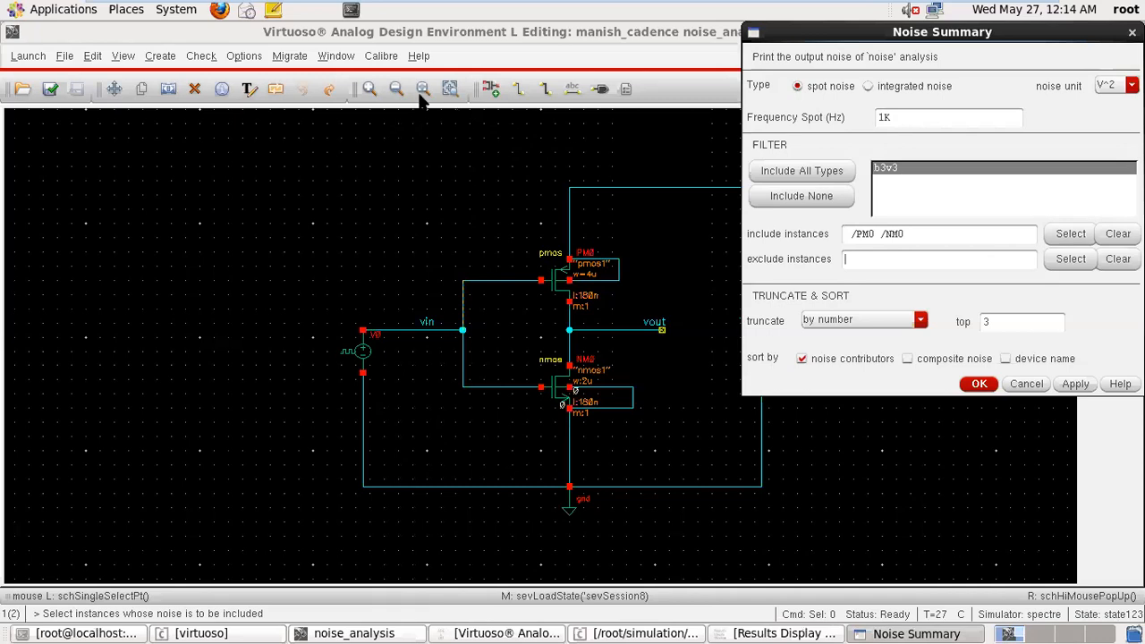
# - Close the noise summary setup, the printed results and the simulation log, and minimize the simulation setup window
pyautogui.moveTo(1029, 32); pyautogui.dragTo(936, 32)
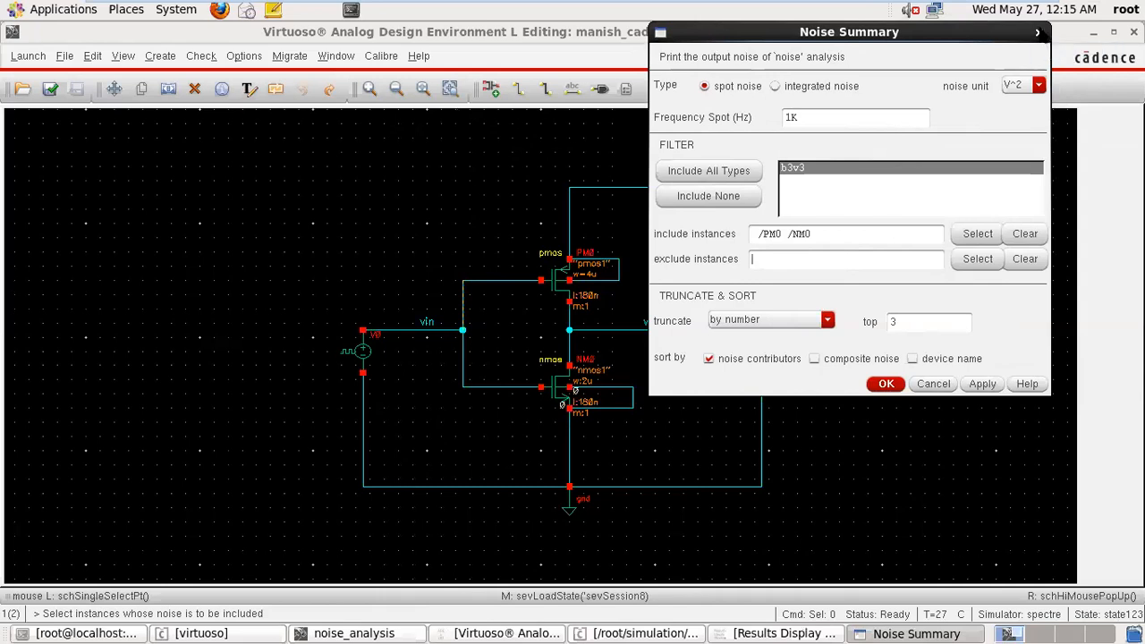
pyautogui.click(1041, 32)
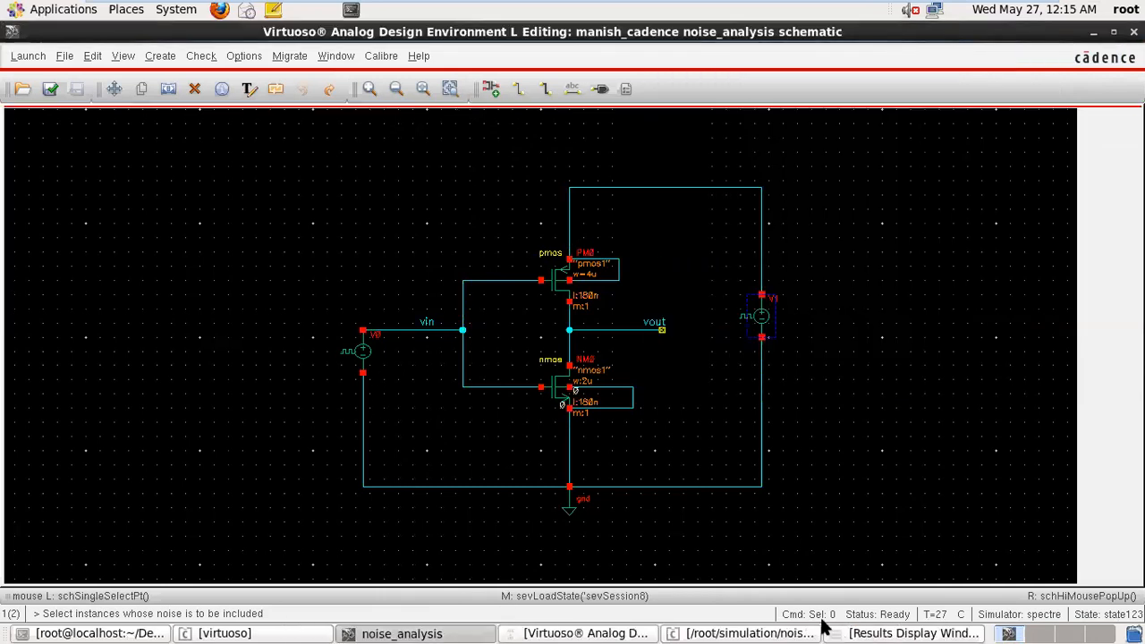
pyautogui.click(905, 633)
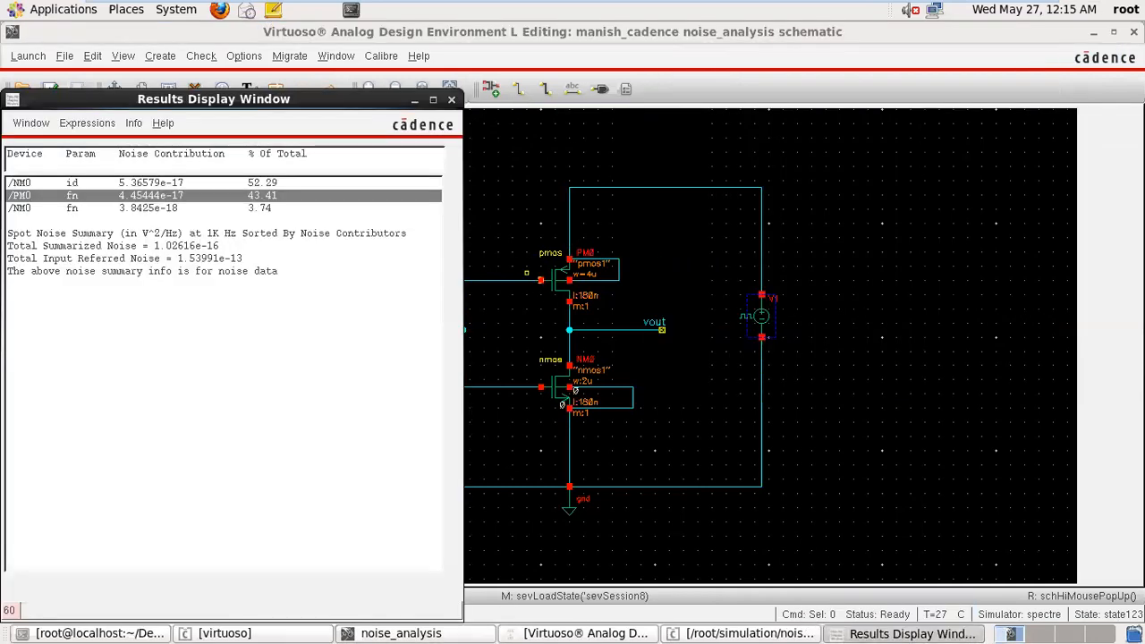
pyautogui.click(451, 99)
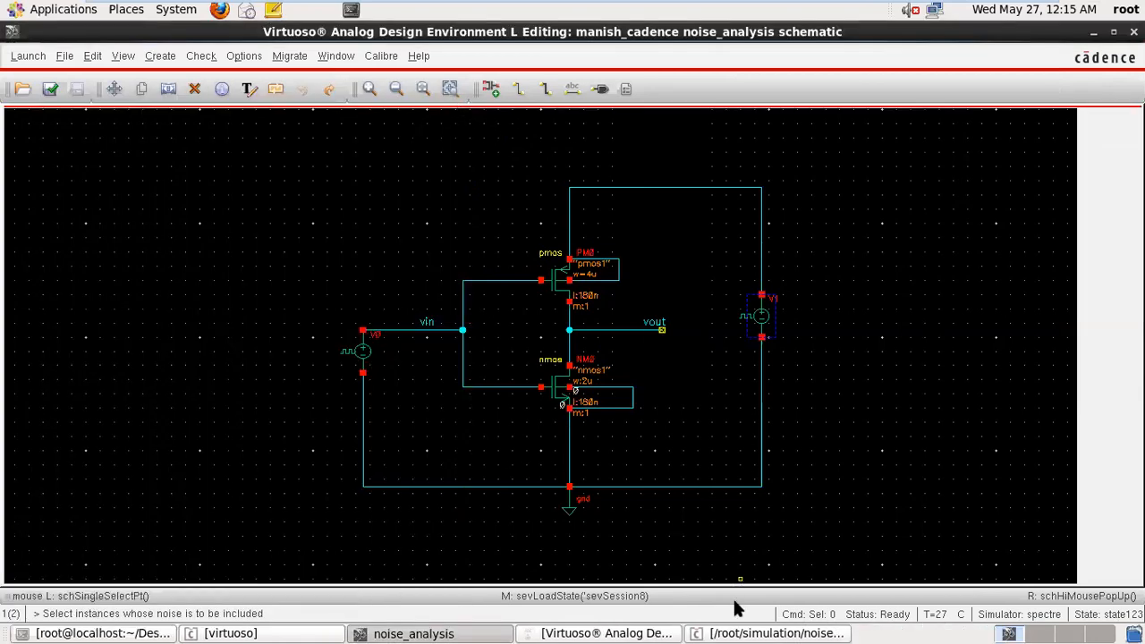
pyautogui.click(739, 632)
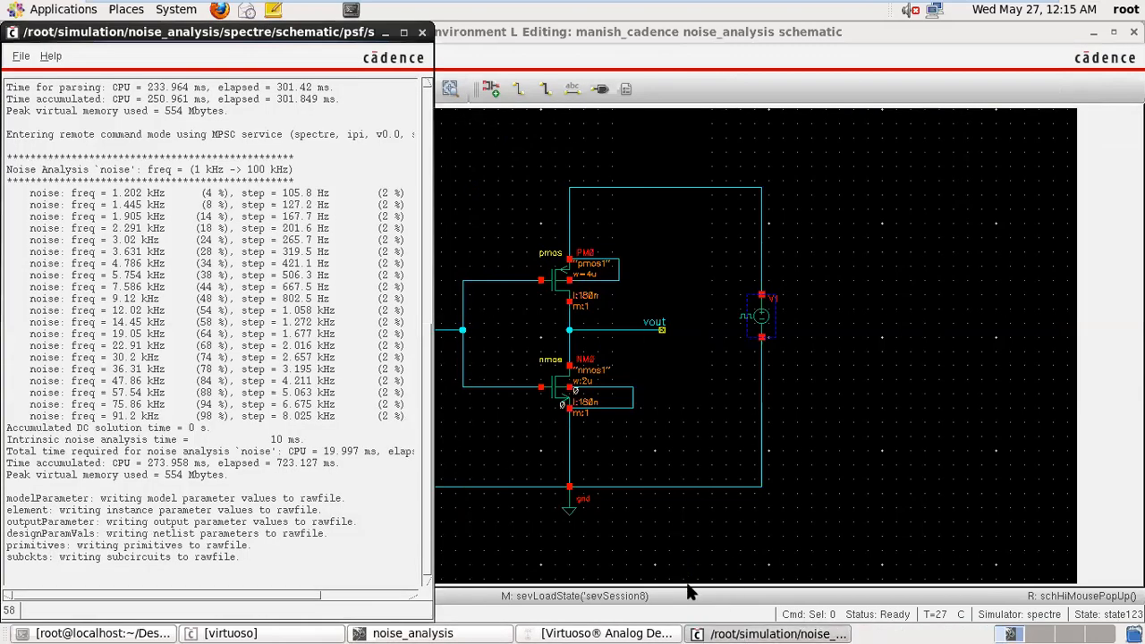
pyautogui.click(423, 33)
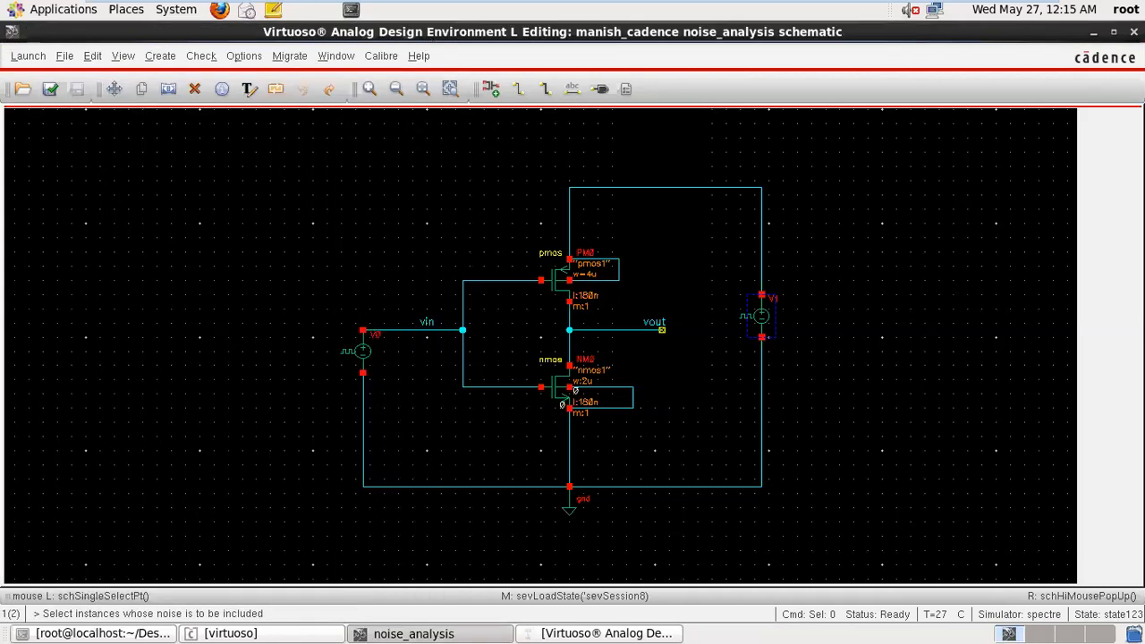
pyautogui.click(660, 632)
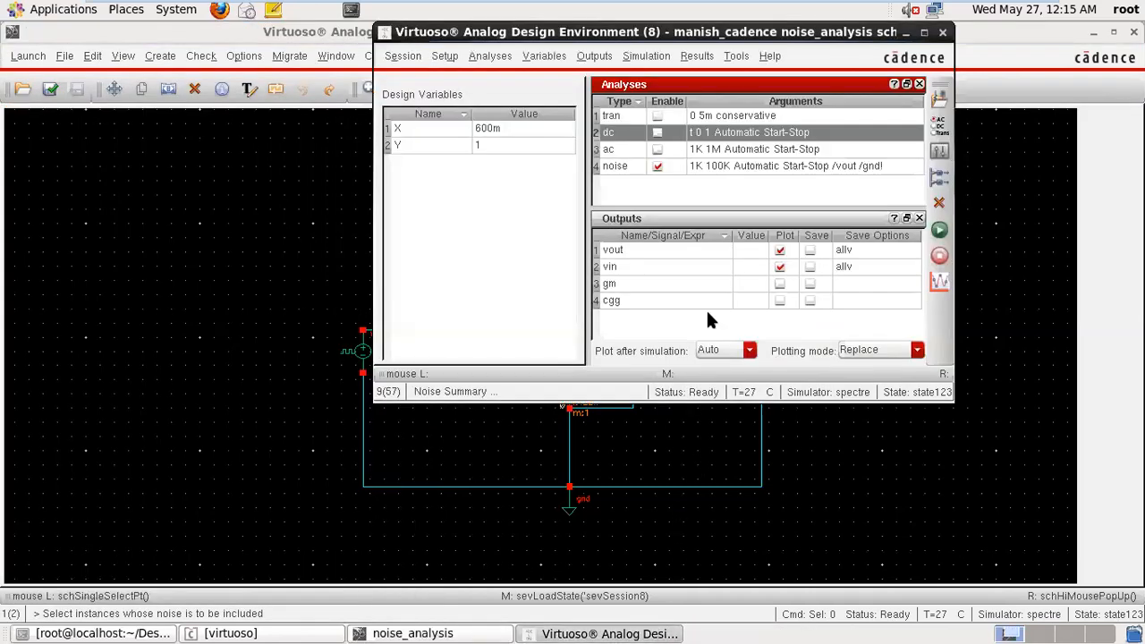
pyautogui.click(906, 34)
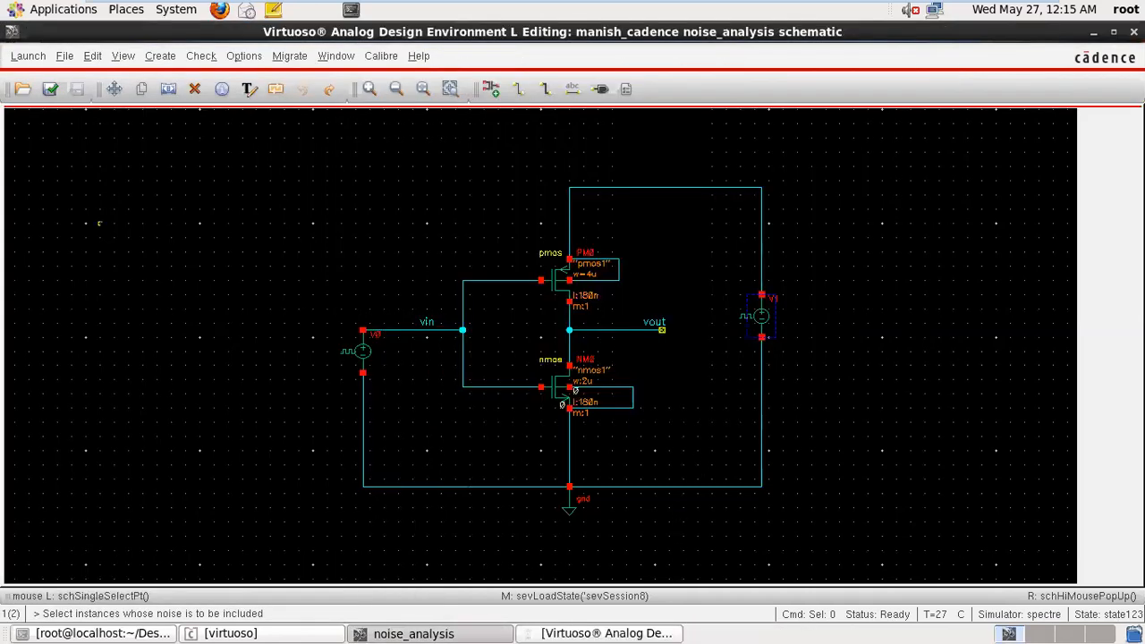
# - Change the cell of input source V0 to port with source type dc, and confirm its properties
pyautogui.click(363, 351)
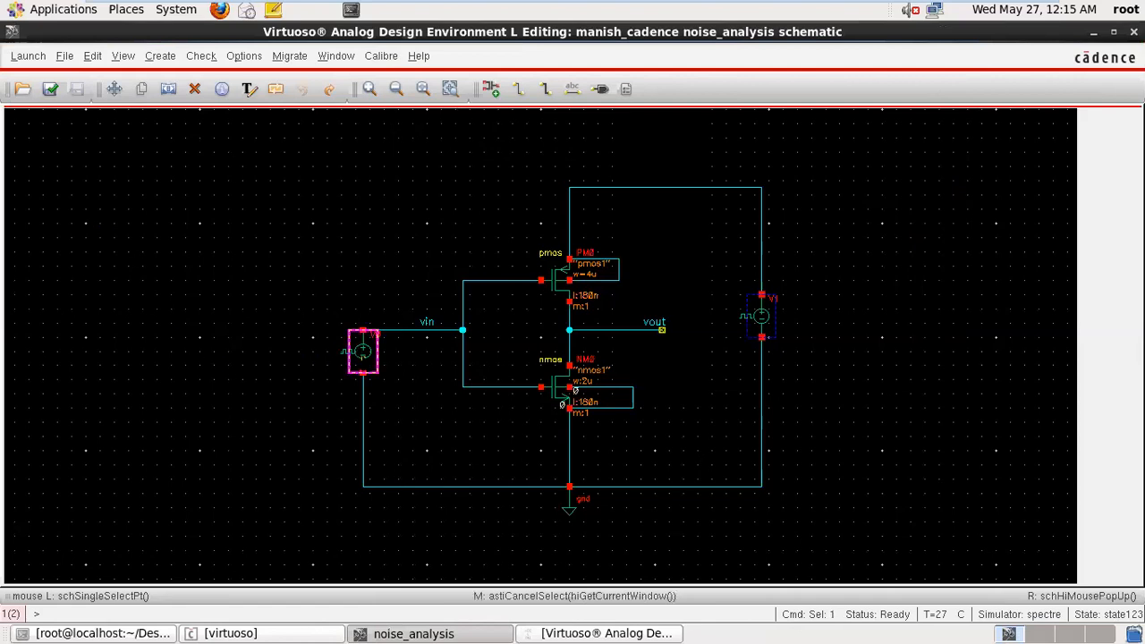
pyautogui.press('q')
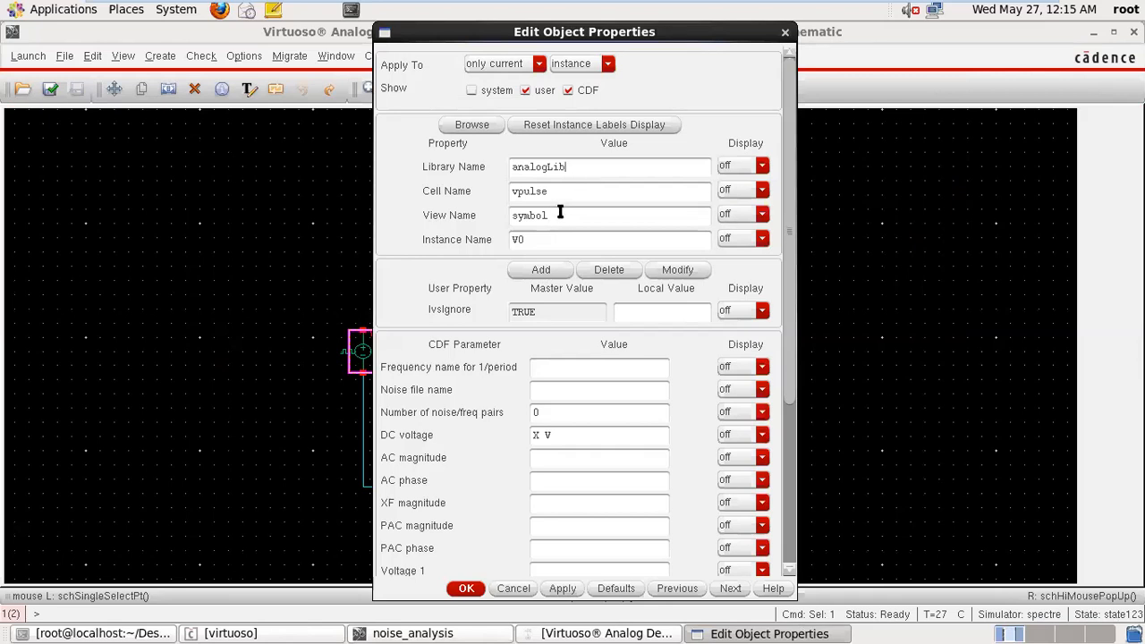
pyautogui.press('Tab')
pyautogui.write('port')
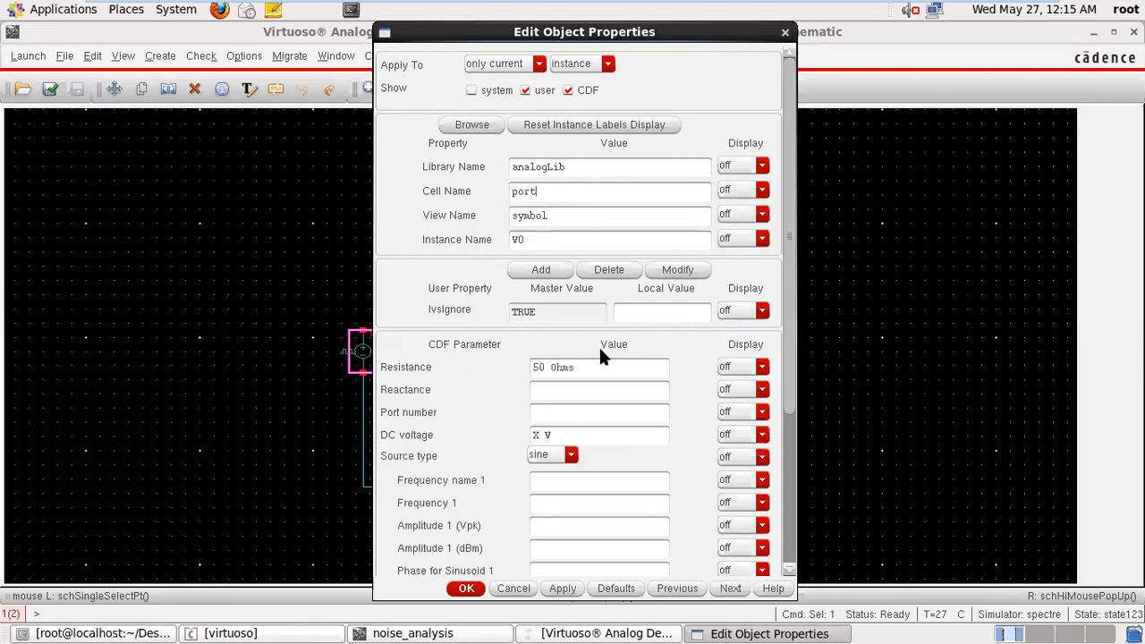
pyautogui.click(571, 455)
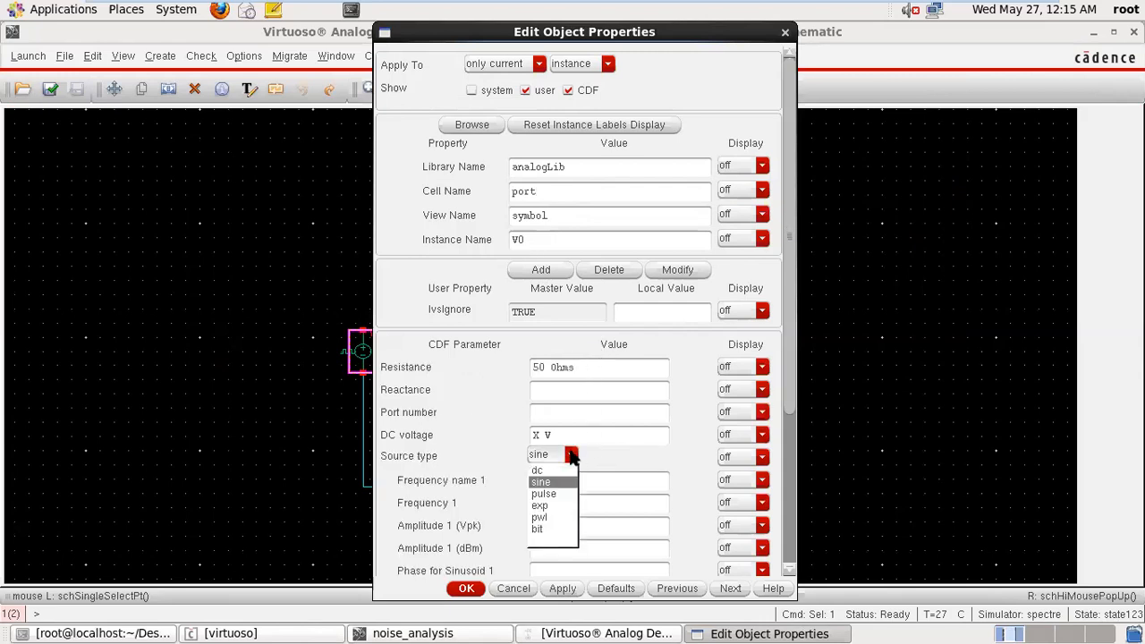
pyautogui.click(561, 470)
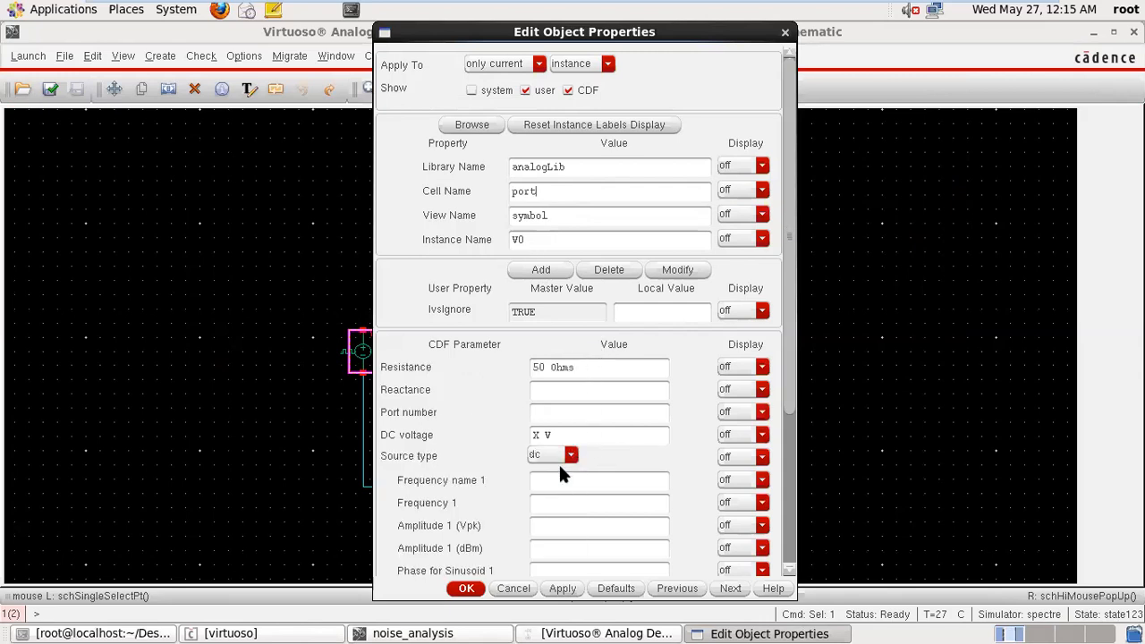
pyautogui.click(546, 589)
pyautogui.click(453, 589)
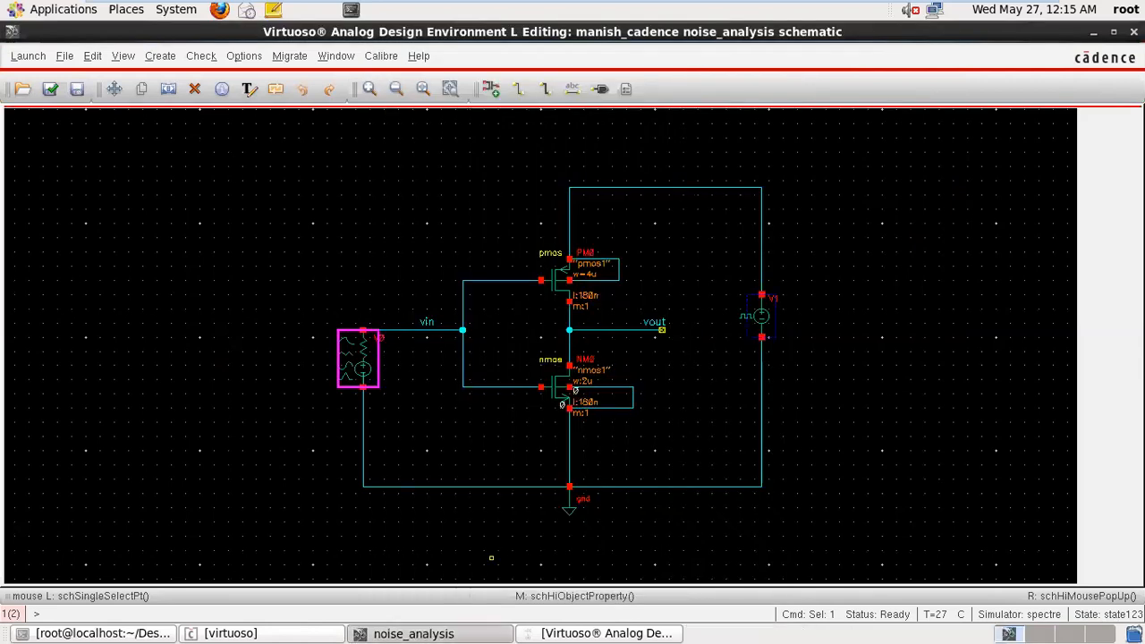
# - Check and save the noise_analysis schematic, and dismiss the schematic check report
pyautogui.click(87, 94)
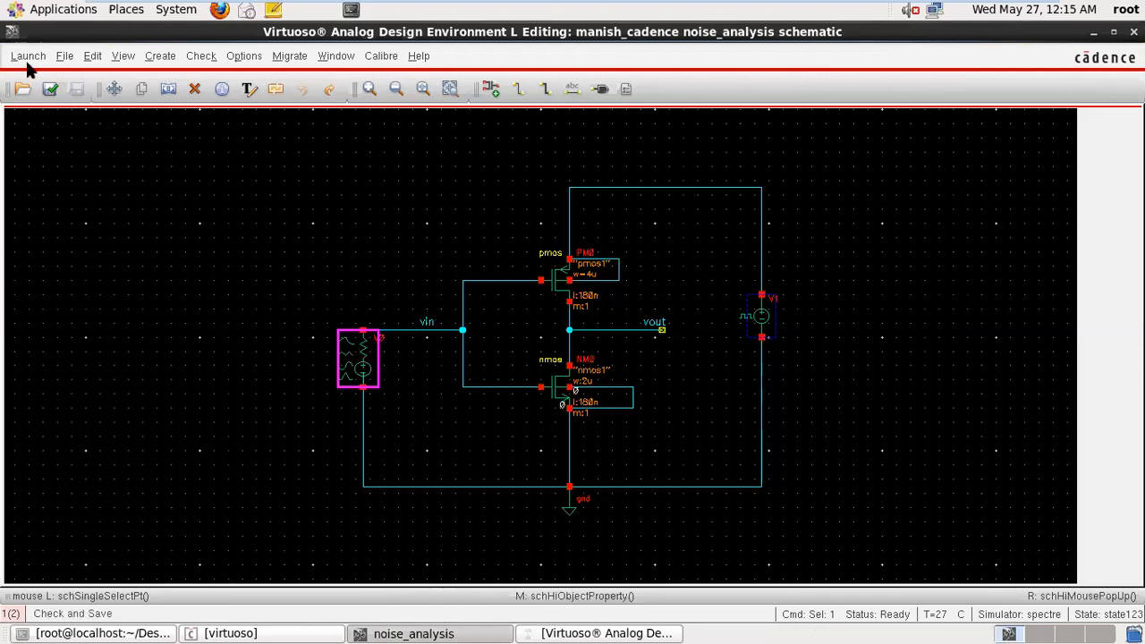
pyautogui.click(573, 633)
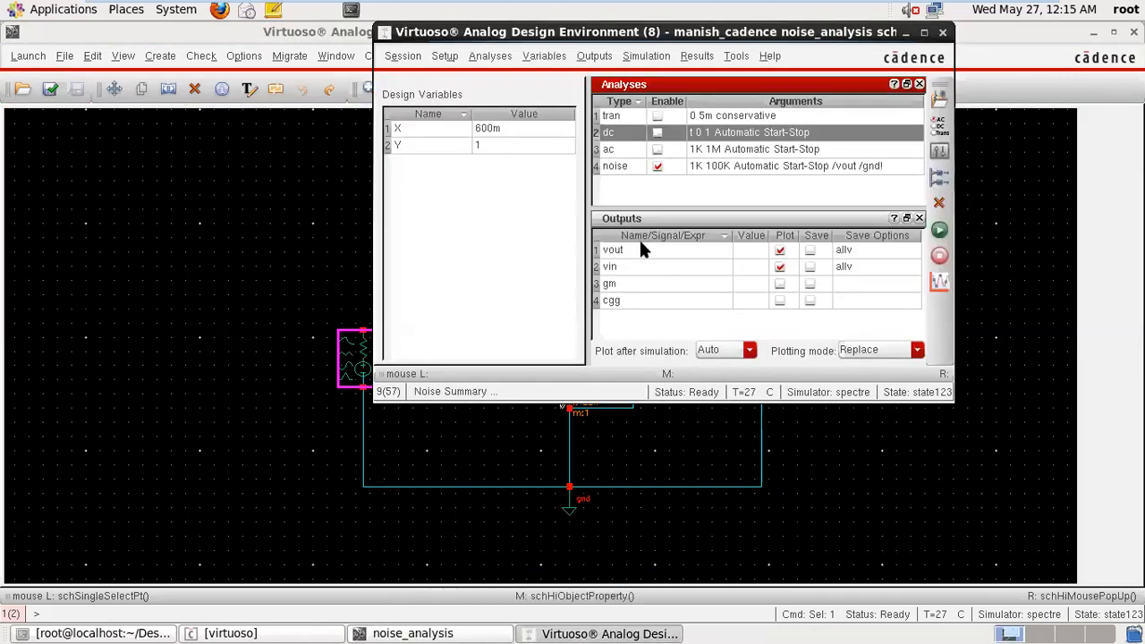
pyautogui.click(70, 90)
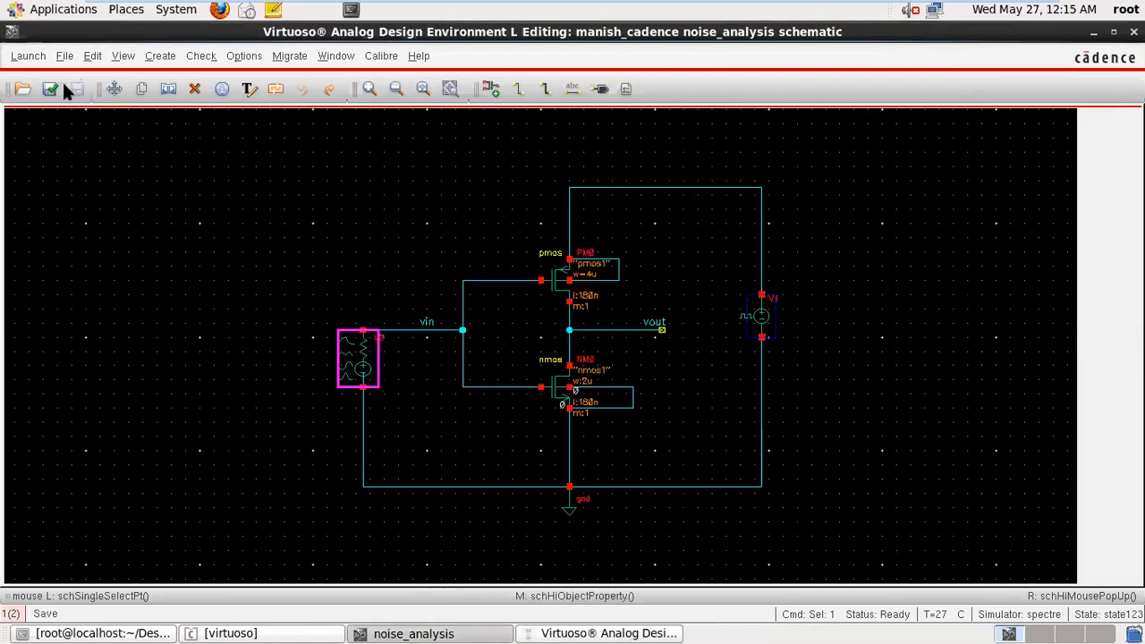
pyautogui.click(51, 89)
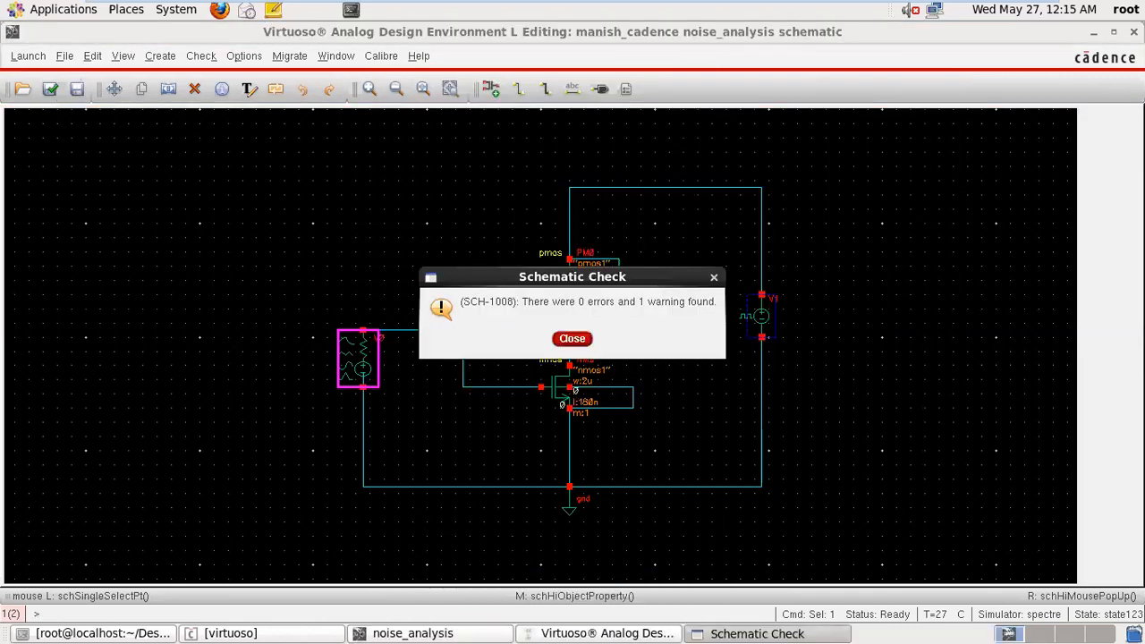
pyautogui.click(573, 339)
# - Set the noise analysis input noise to port with V0 as the input port source, and apply the settings
pyautogui.click(653, 632)
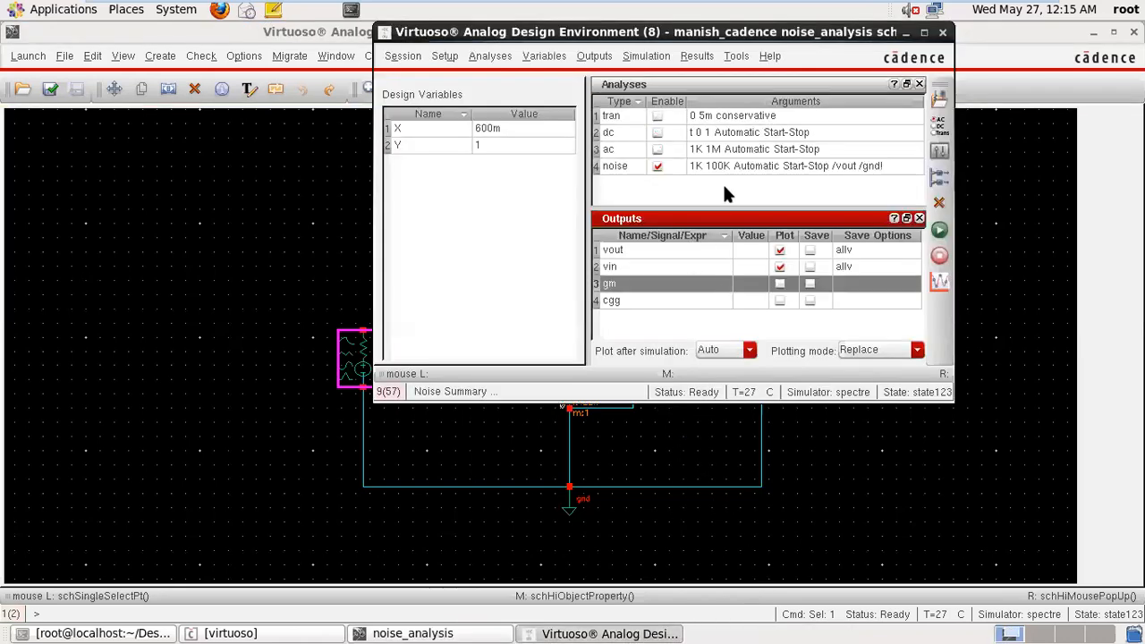
pyautogui.doubleClick(641, 165)
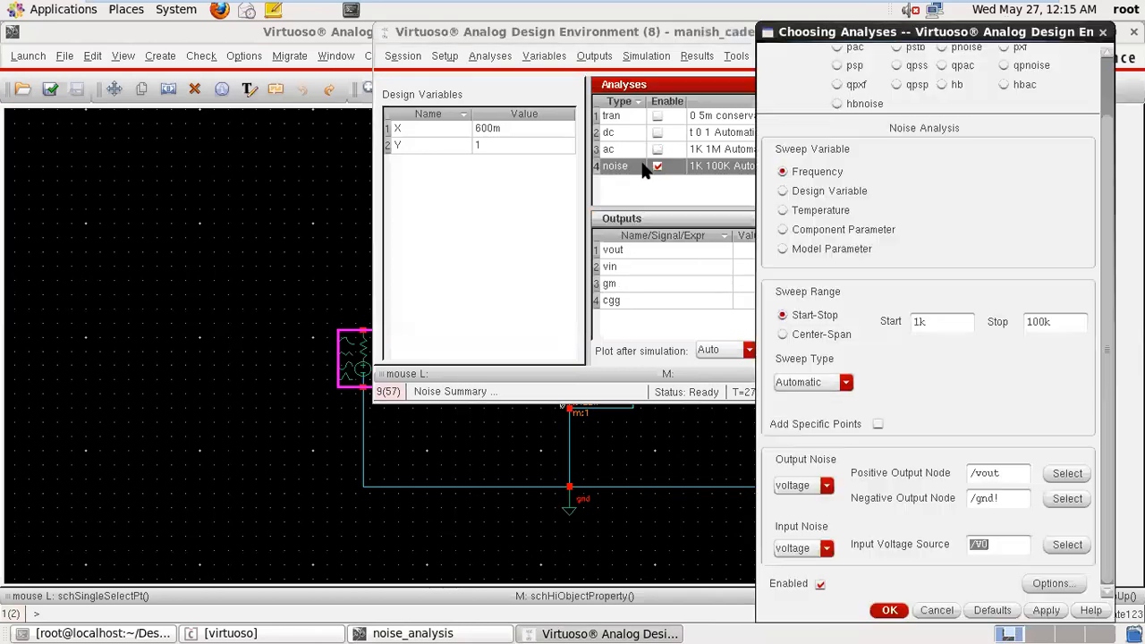
pyautogui.moveTo(629, 31); pyautogui.dragTo(403, 8)
pyautogui.click(677, 33)
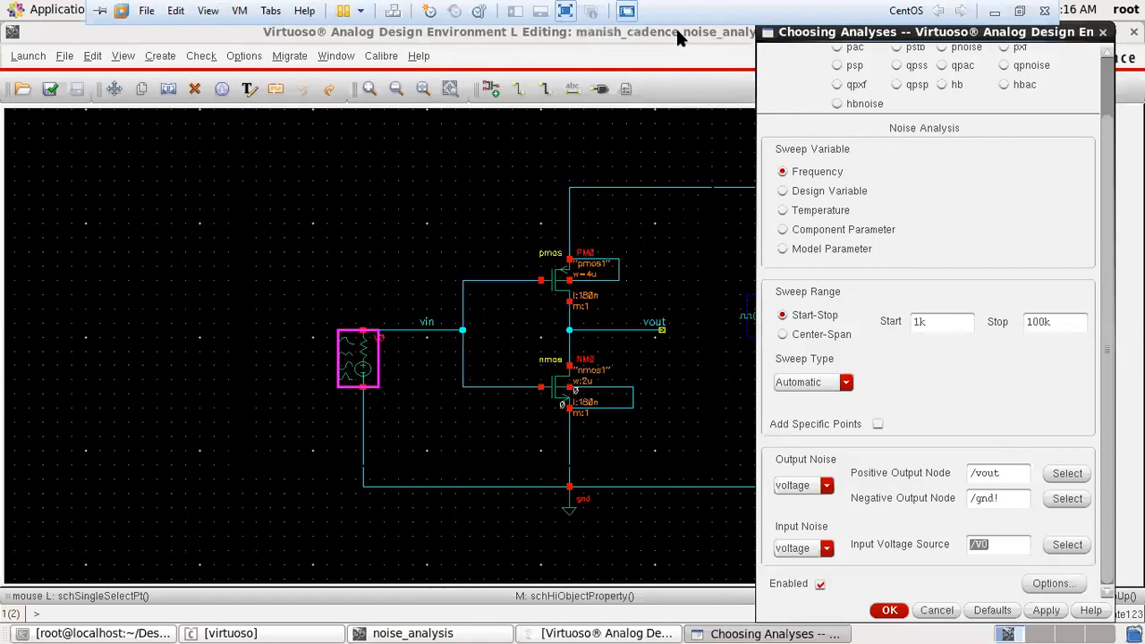
pyautogui.click(817, 549)
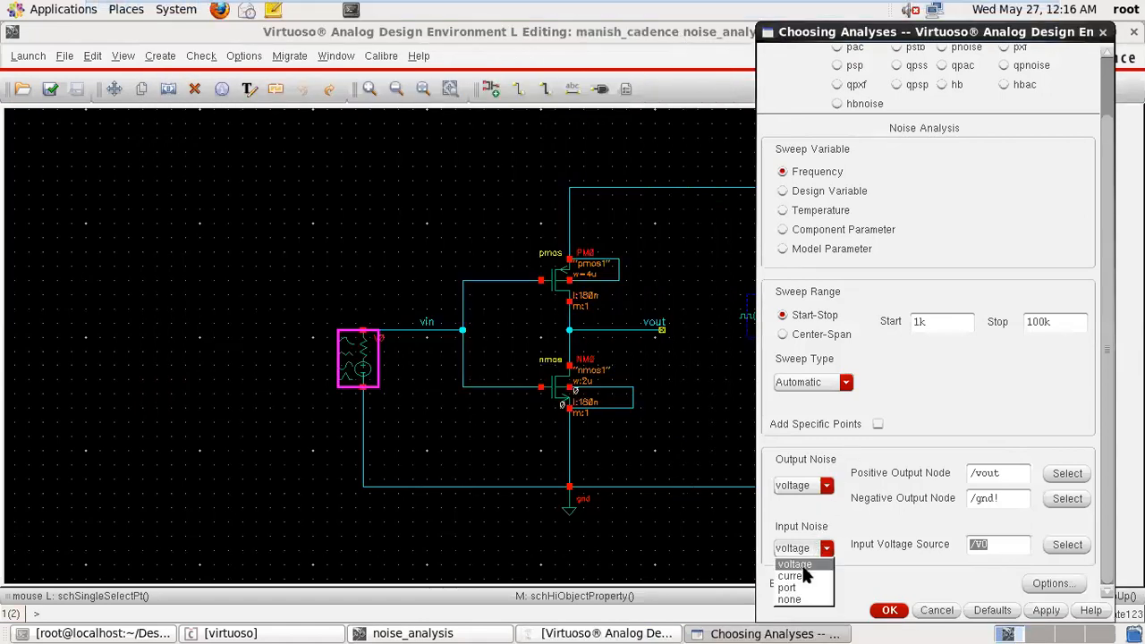
pyautogui.click(803, 590)
pyautogui.click(1076, 545)
pyautogui.click(364, 368)
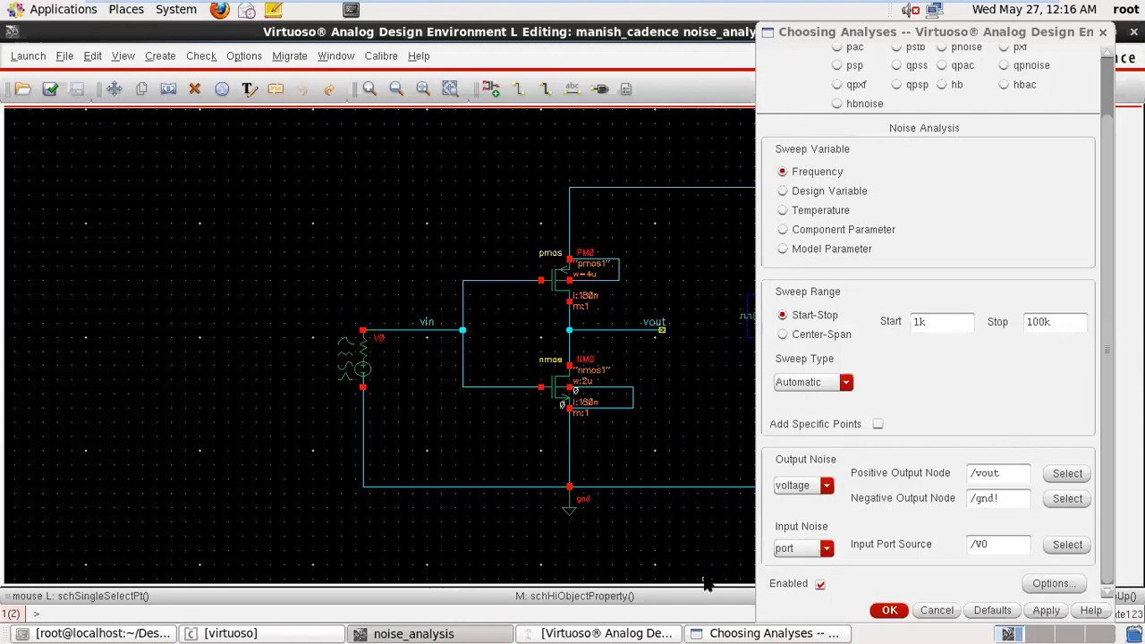
pyautogui.click(1049, 611)
pyautogui.click(889, 611)
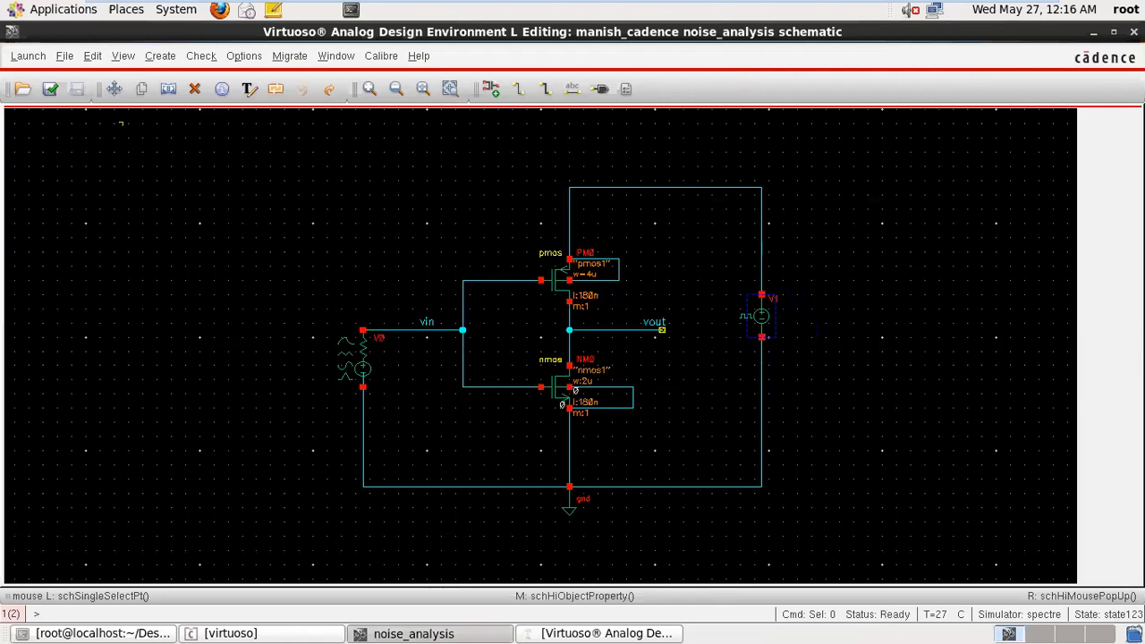
# - Check and save the noise_analysis schematic, and run the noise simulation with the port input
pyautogui.click(51, 88)
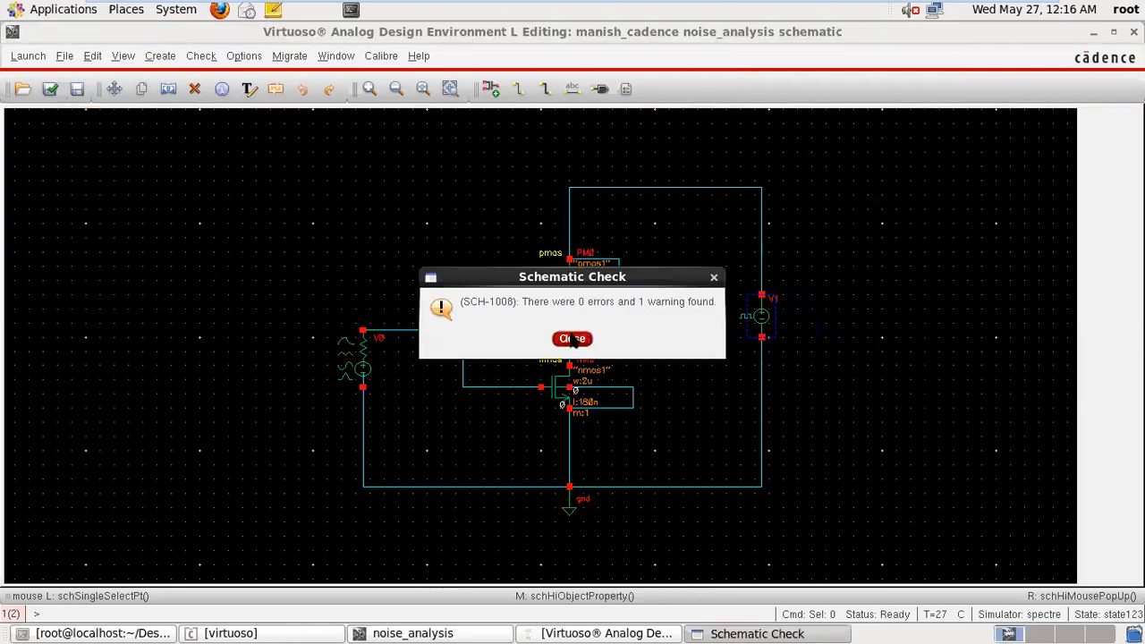
pyautogui.click(573, 338)
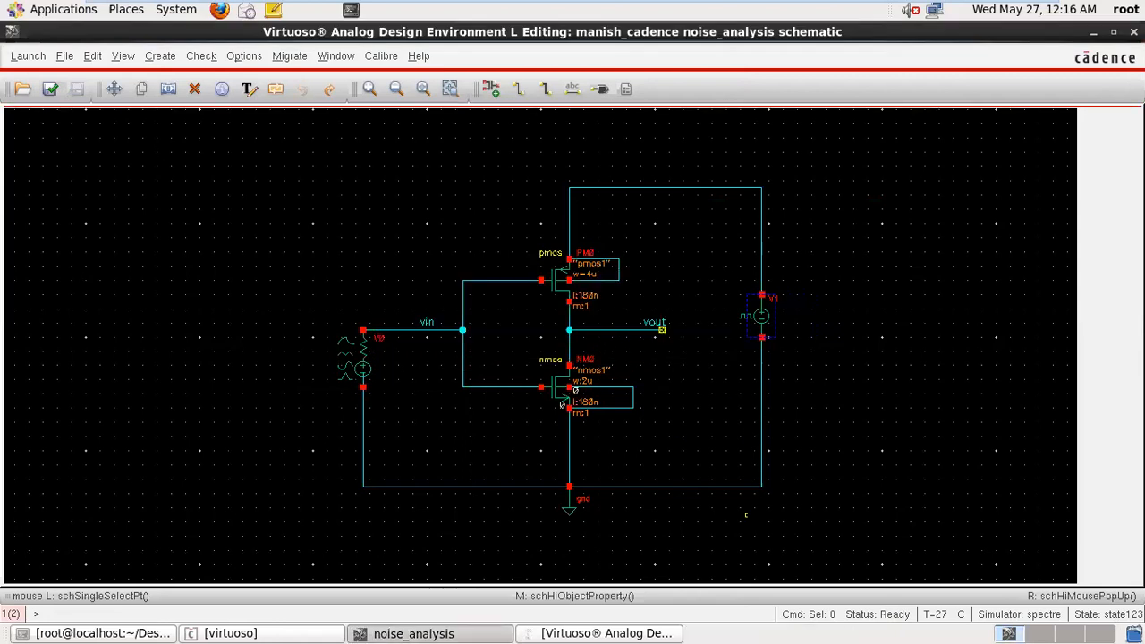
pyautogui.click(652, 631)
pyautogui.click(711, 231)
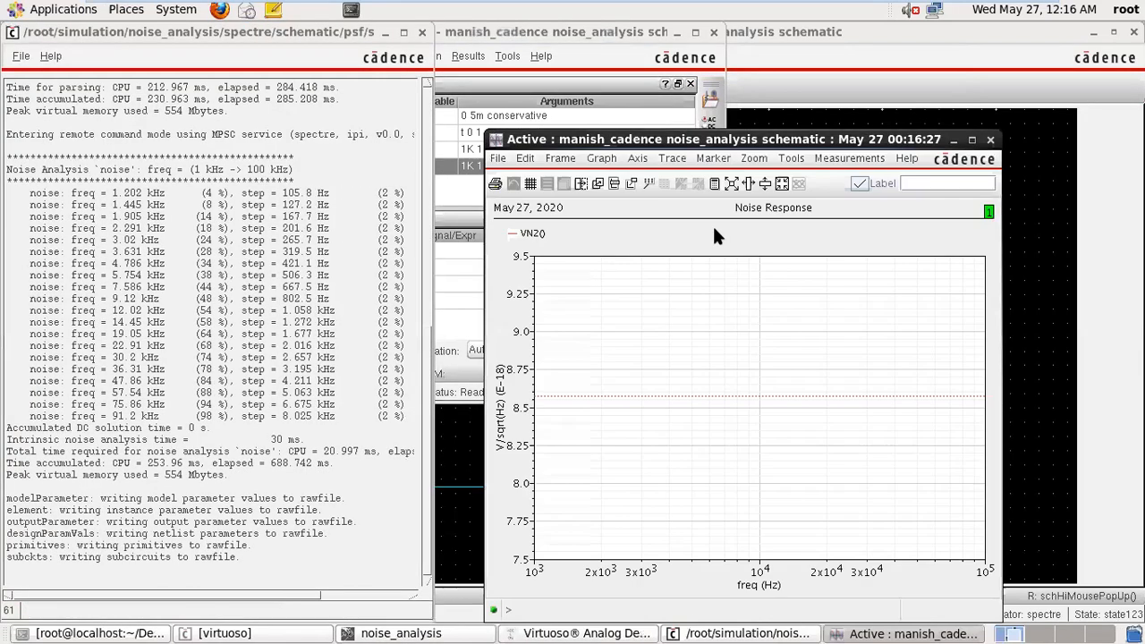
# - Minimize the simulation log and noise response plot, and direct-plot the noise figure from the noise results
pyautogui.click(385, 31)
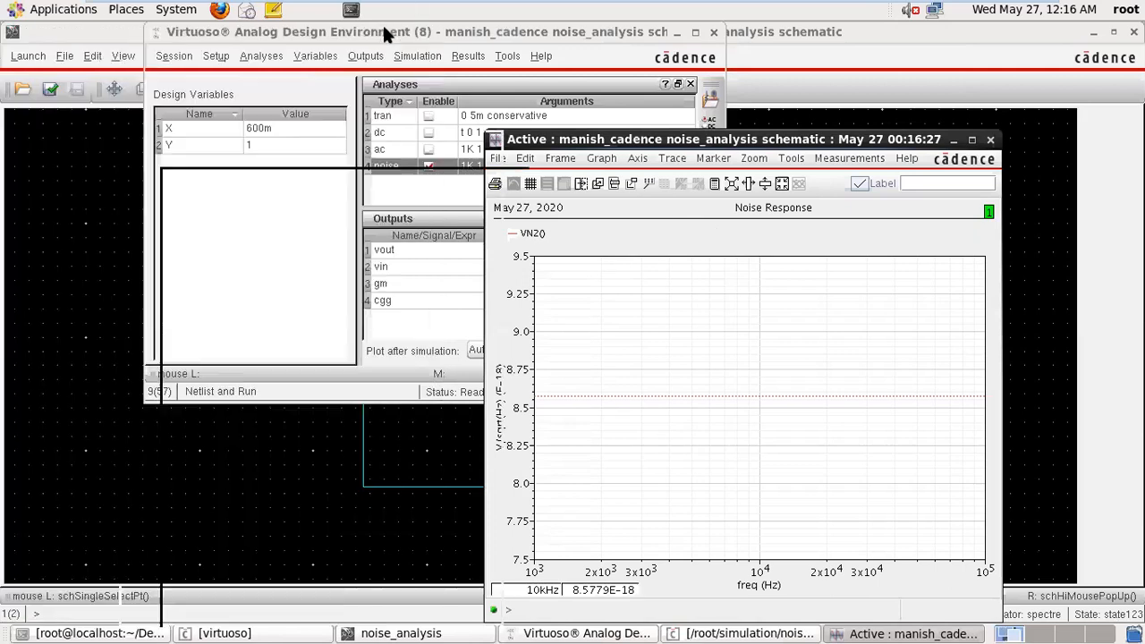
pyautogui.click(954, 141)
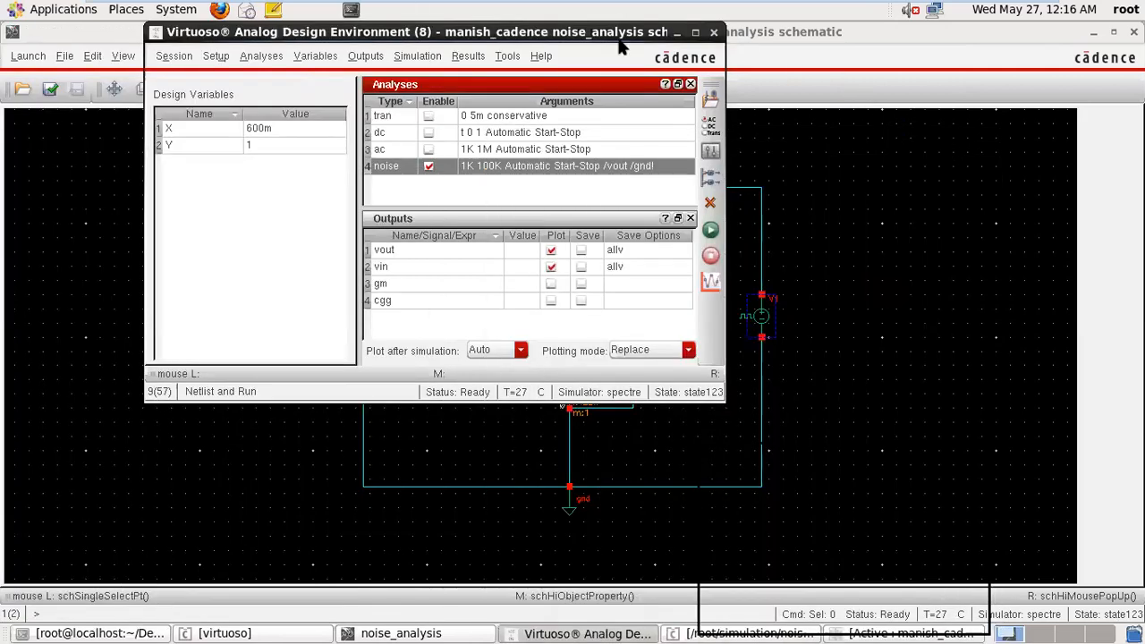
pyautogui.click(481, 59)
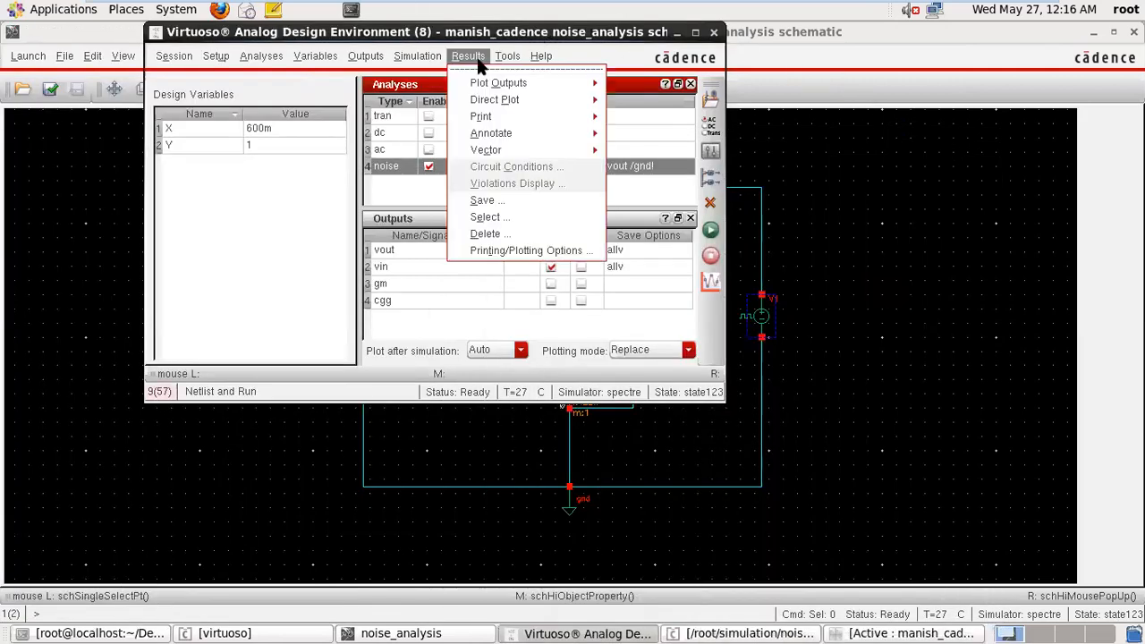
pyautogui.click(490, 102)
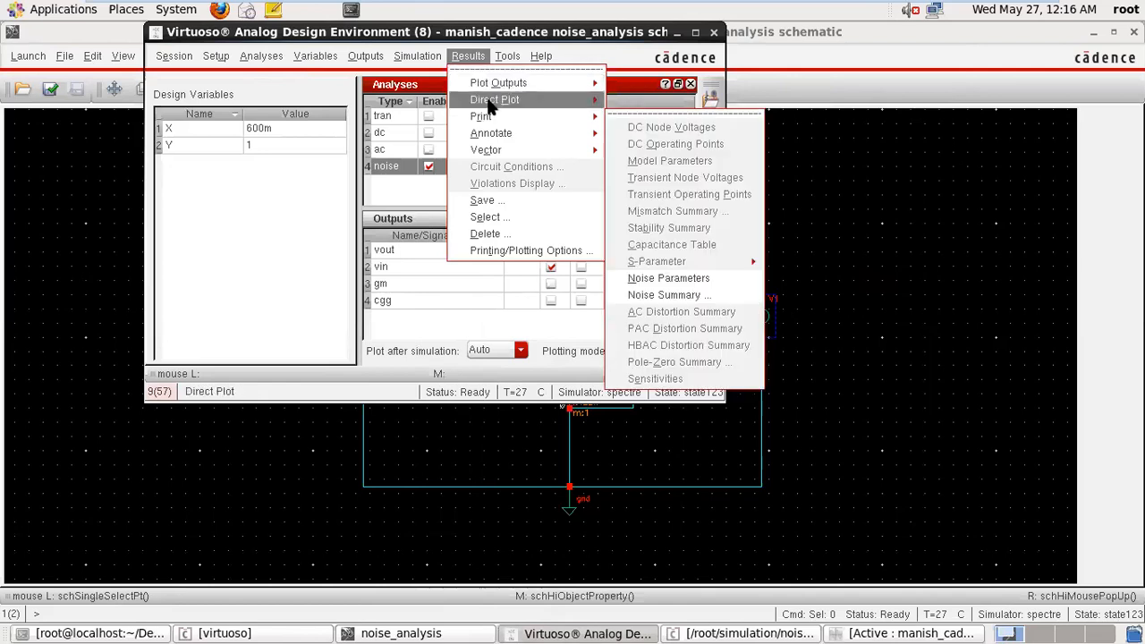
pyautogui.click(625, 108)
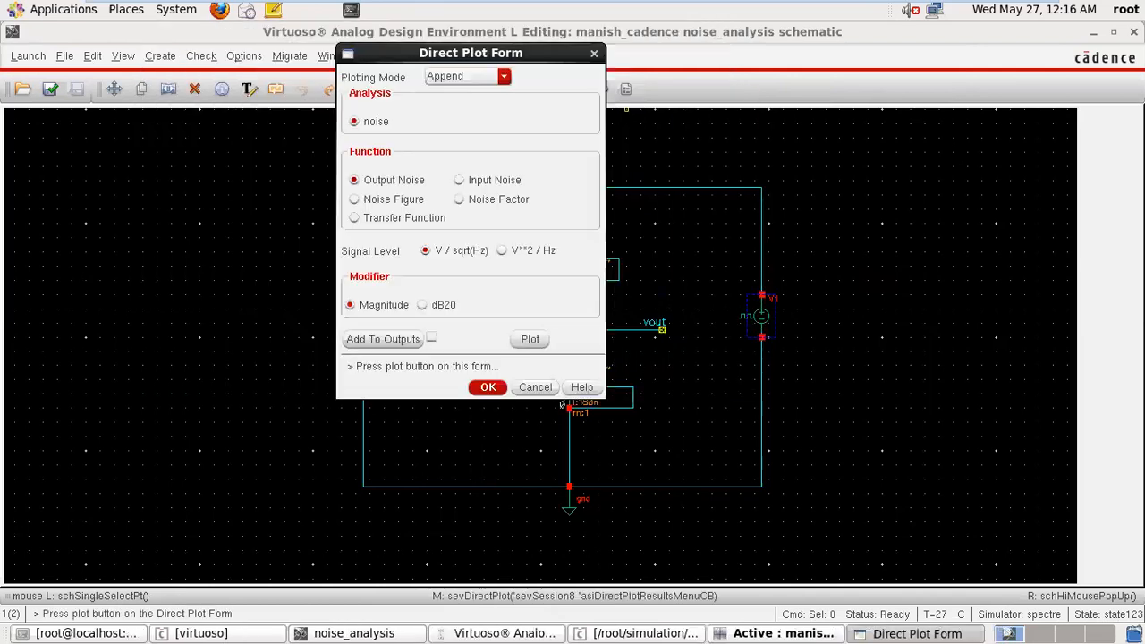
pyautogui.click(355, 199)
pyautogui.click(528, 252)
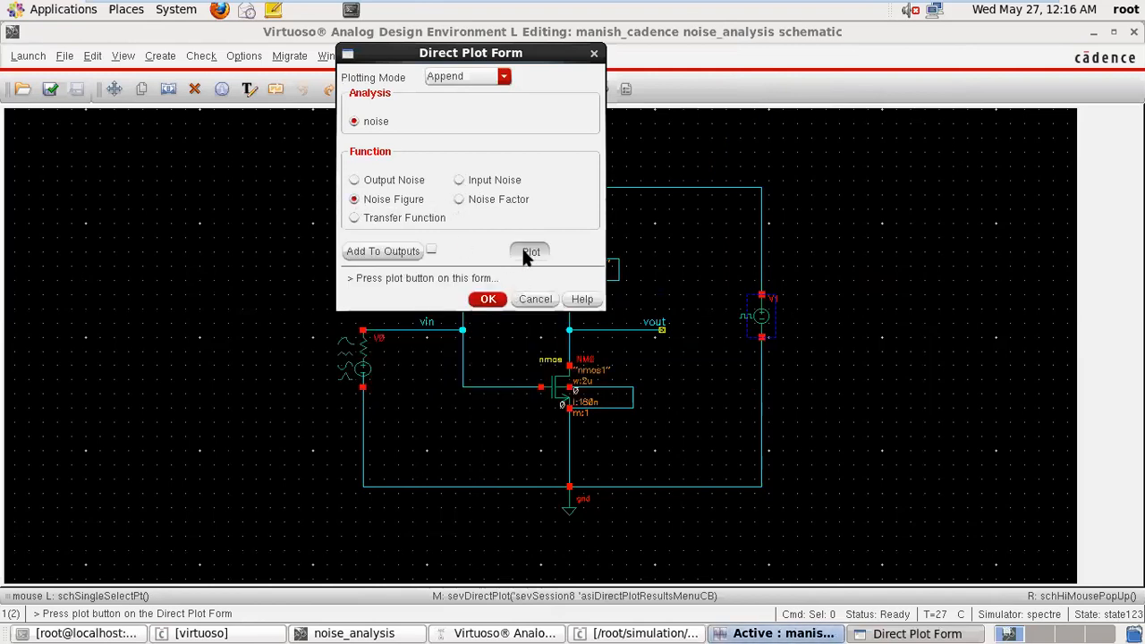
pyautogui.click(774, 628)
pyautogui.click(775, 634)
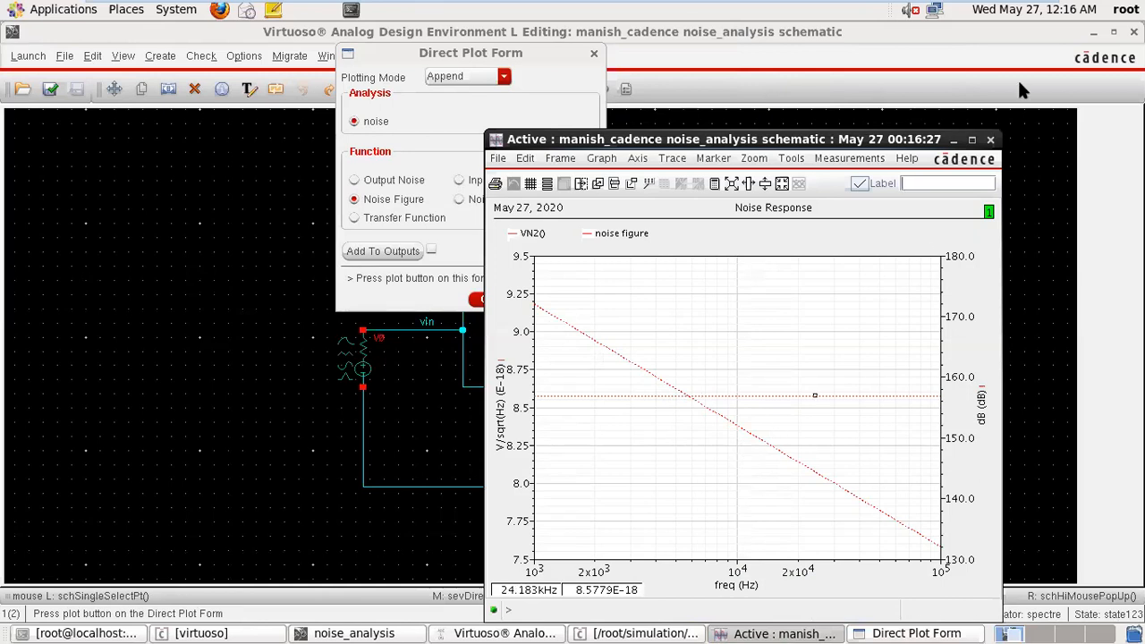
# - Close the noise figure plot and plot the noise factor of the noise analysis instead
pyautogui.click(990, 140)
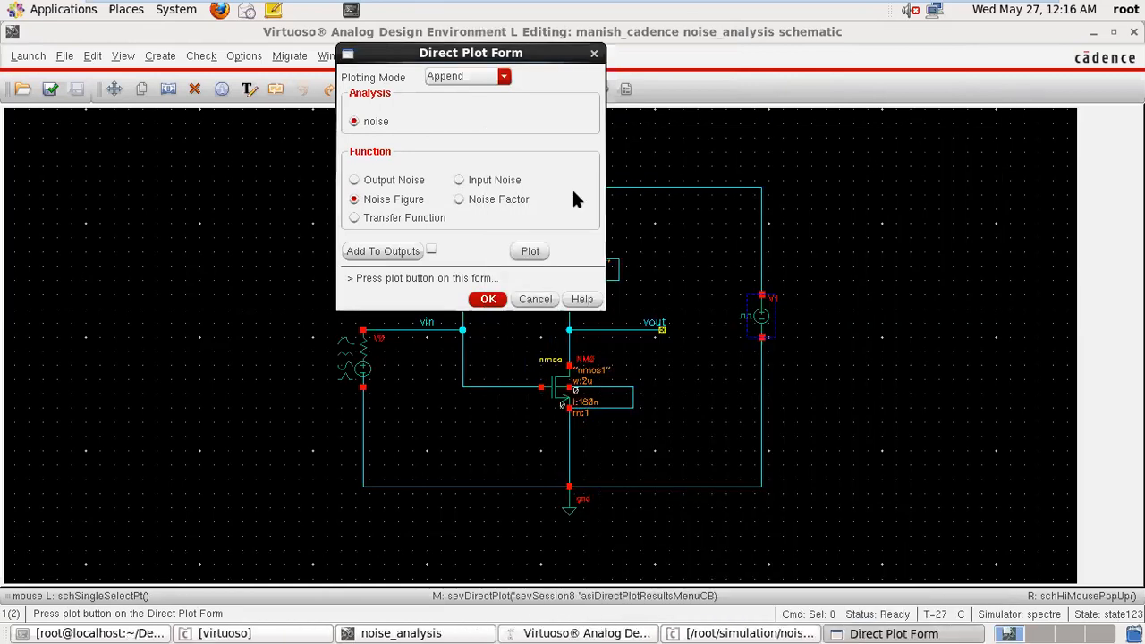
pyautogui.click(459, 198)
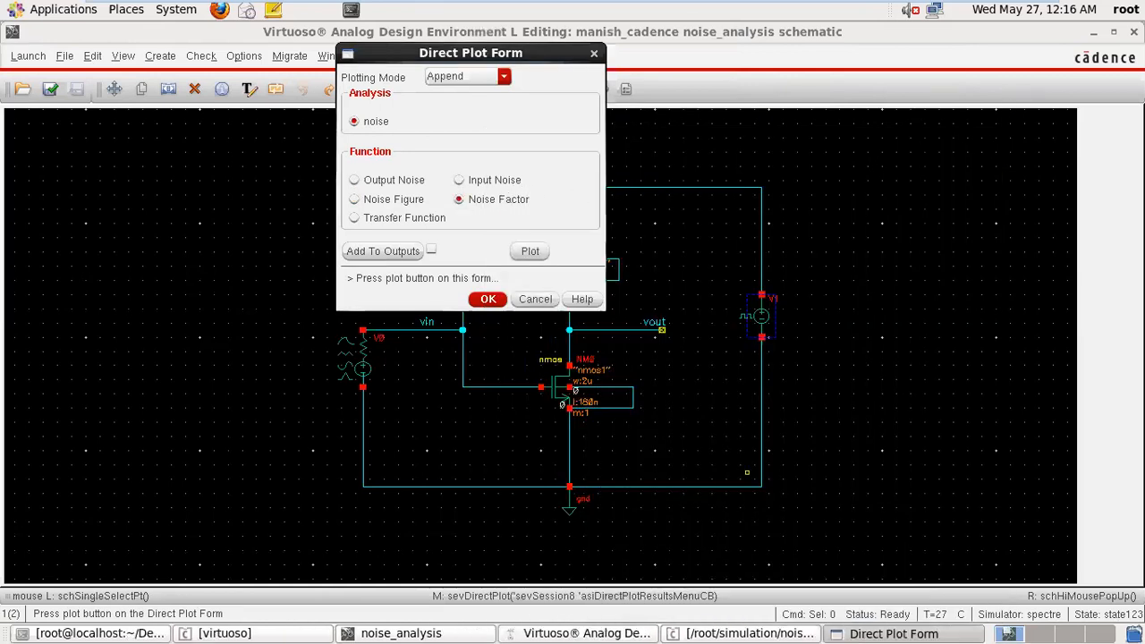
pyautogui.click(729, 634)
pyautogui.click(529, 252)
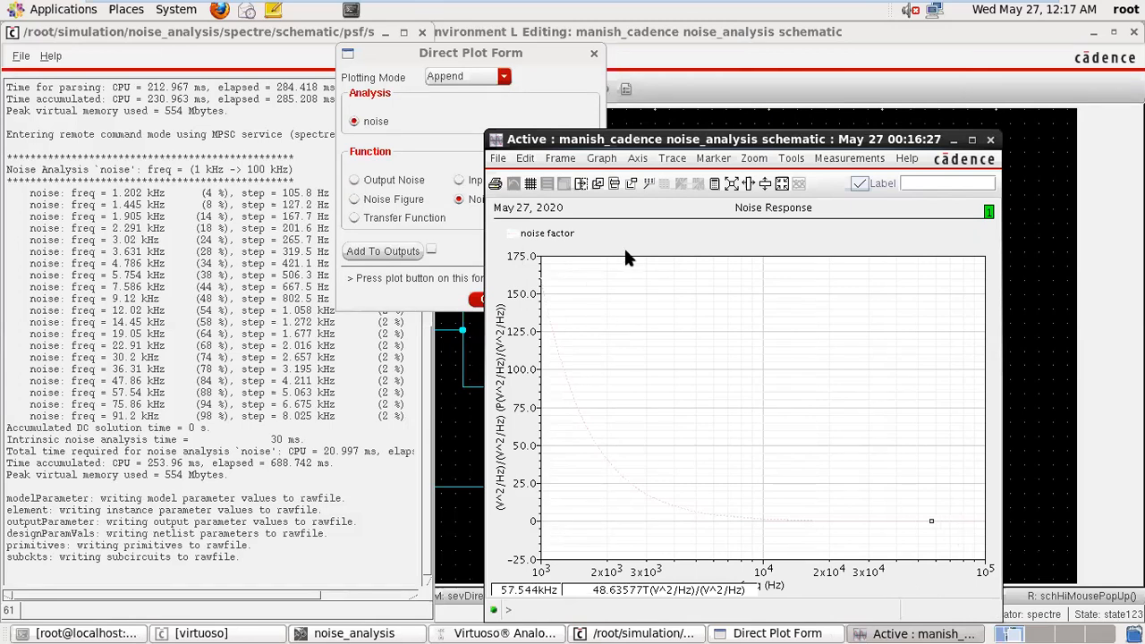
pyautogui.click(226, 112)
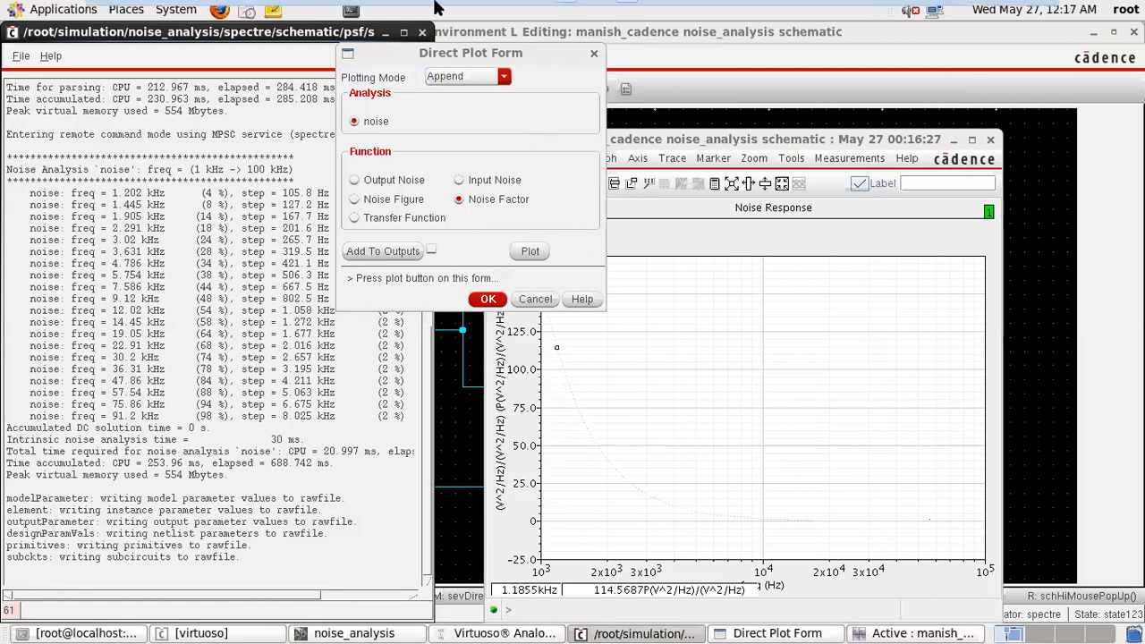
pyautogui.click(565, 13)
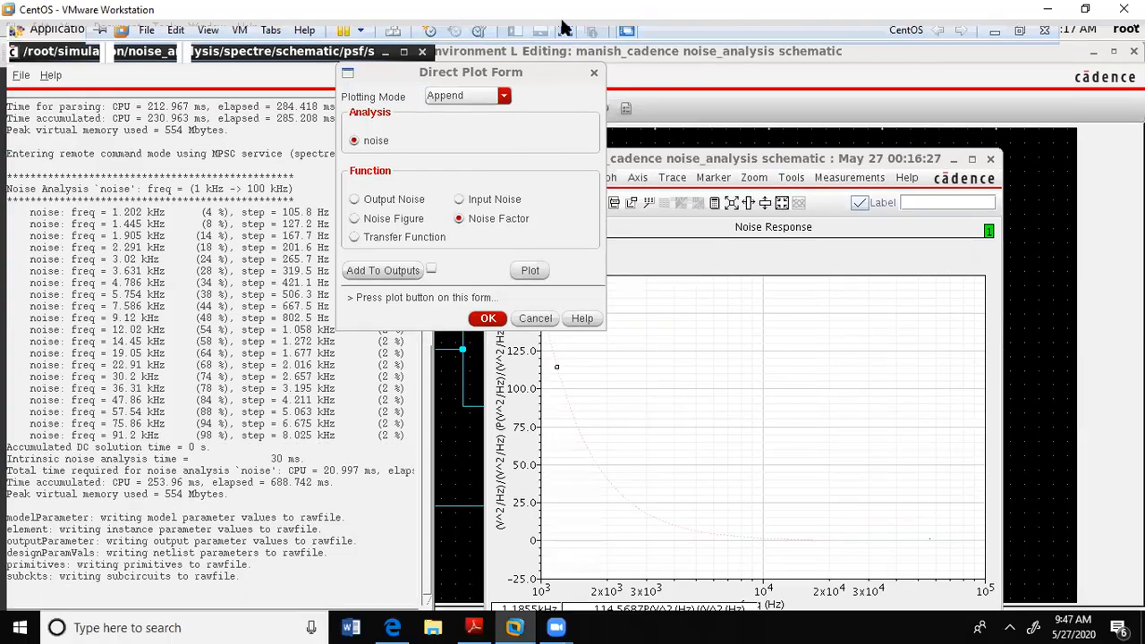